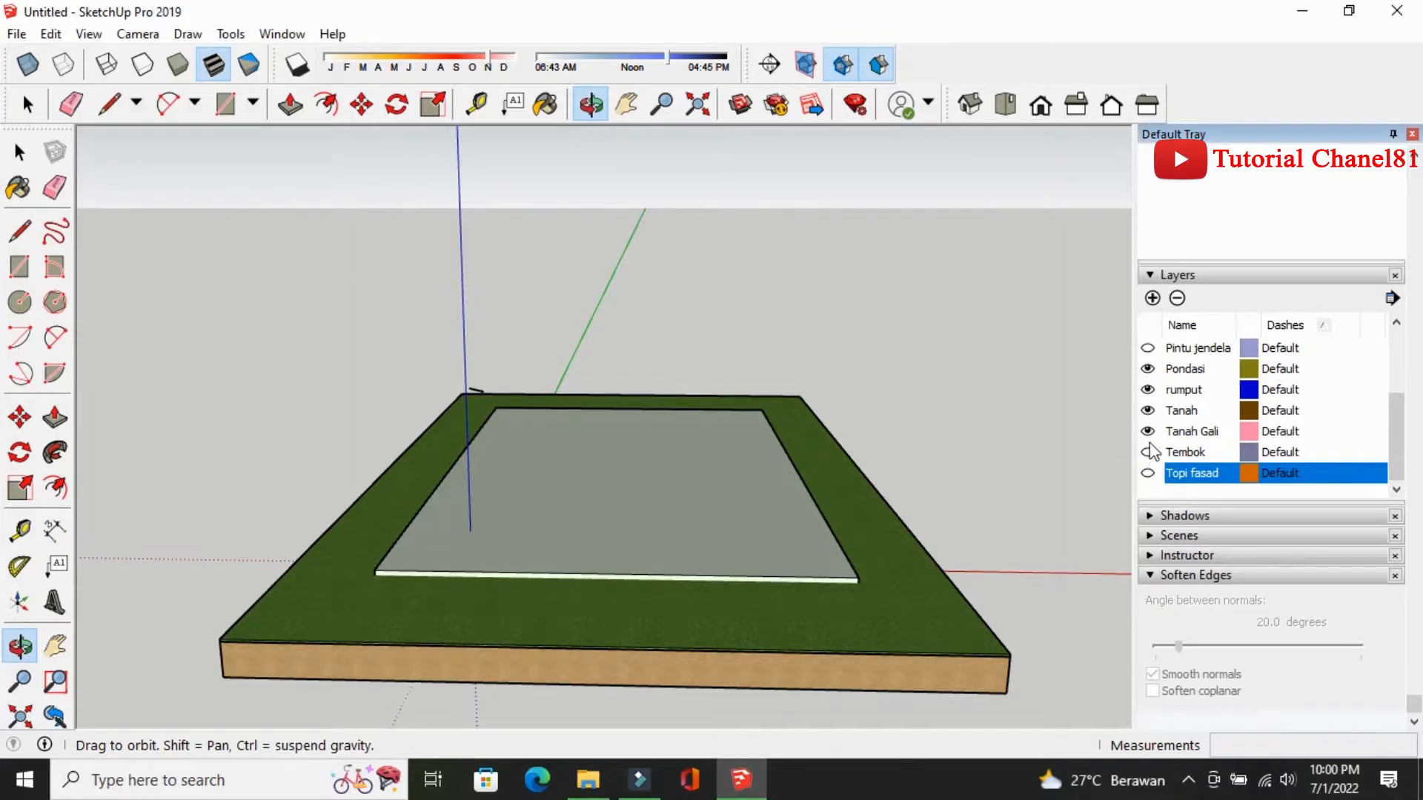
Hide the Tanah Gali, Tanah, rumput, Pondasi and Lantai layers
{"action": "left_click", "coordinate": [1148, 431]}
{"action": "left_click", "coordinate": [1148, 411]}
{"action": "left_click", "coordinate": [1148, 390]}
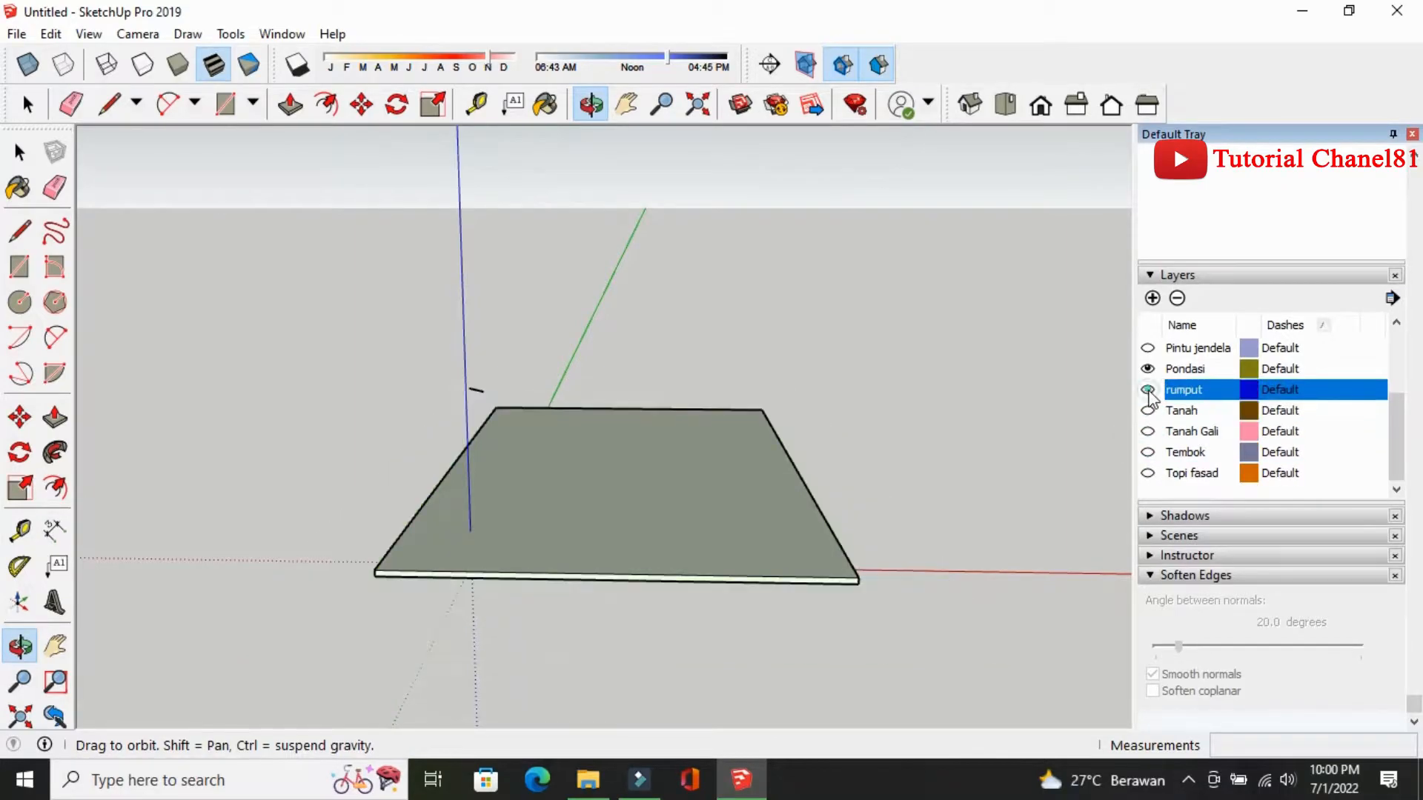
{"action": "left_click", "coordinate": [1148, 369]}
{"action": "scroll", "coordinate": [1151, 377], "scroll_direction": "up", "scroll_amount": 1}
{"action": "scroll", "coordinate": [1151, 378], "scroll_direction": "up", "scroll_amount": 1}
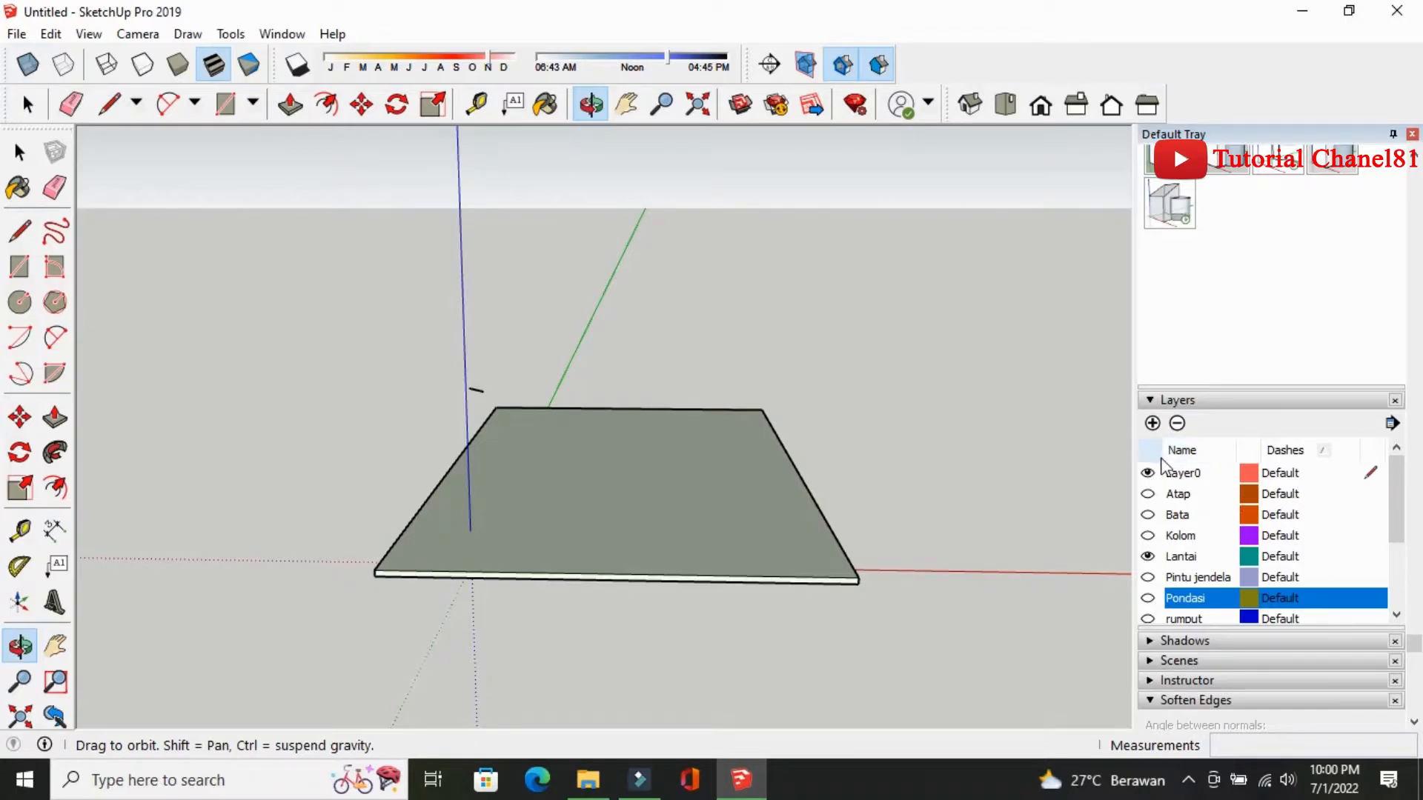
{"action": "left_click", "coordinate": [20, 153]}
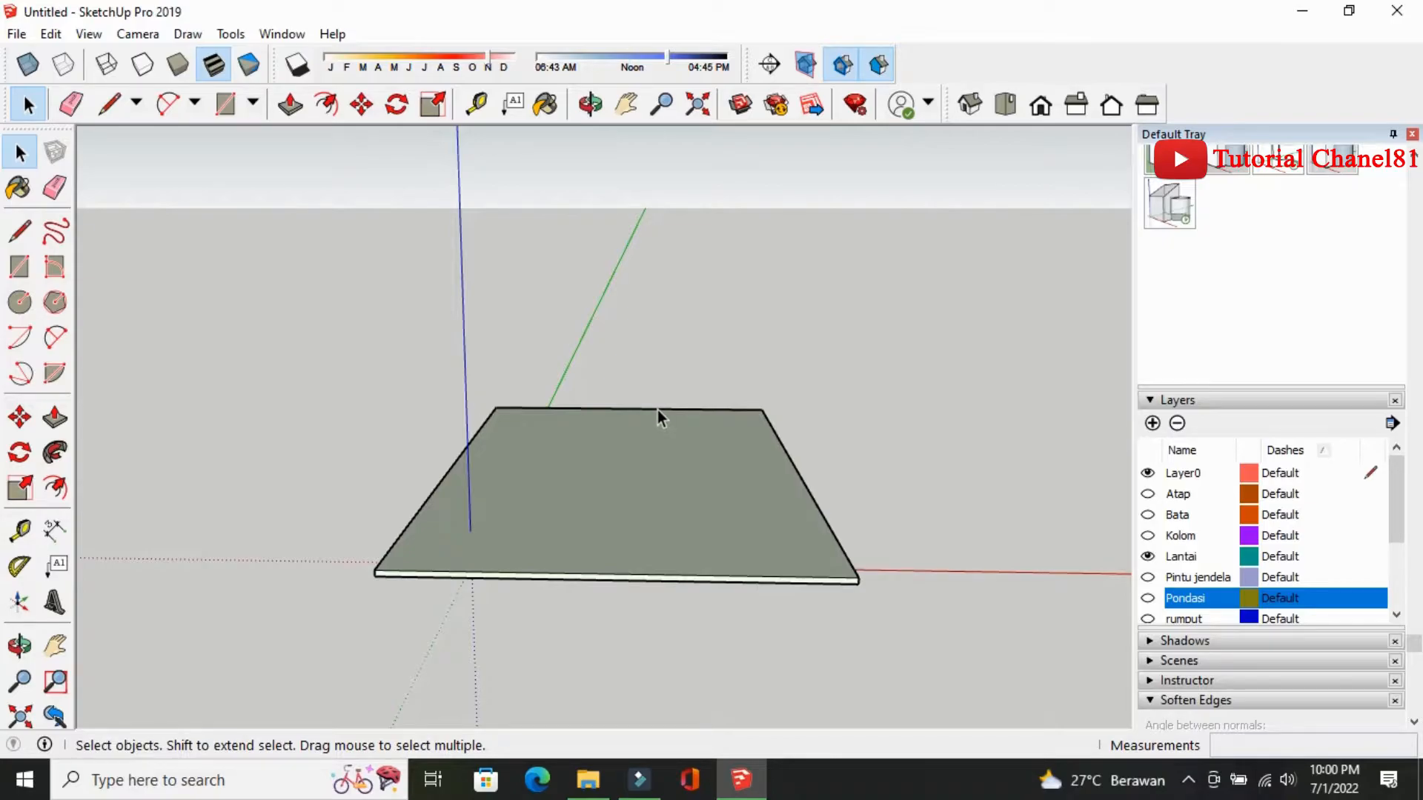
{"action": "left_click", "coordinate": [1148, 556]}
Show the Tanah, Tanah Gali and Pondasi layers in that order
{"action": "scroll", "coordinate": [1167, 564], "scroll_direction": "down", "scroll_amount": 3}
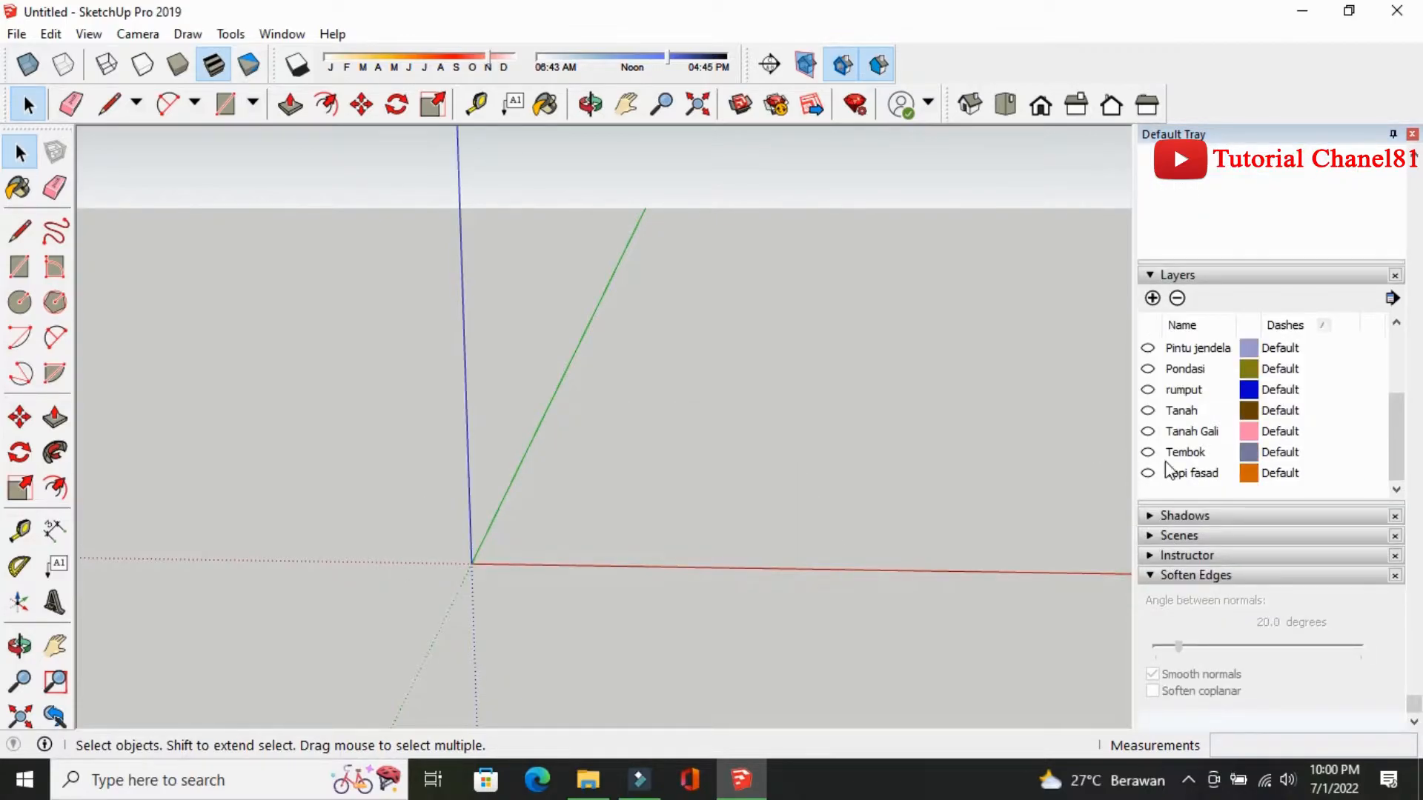
{"action": "left_click", "coordinate": [1147, 410]}
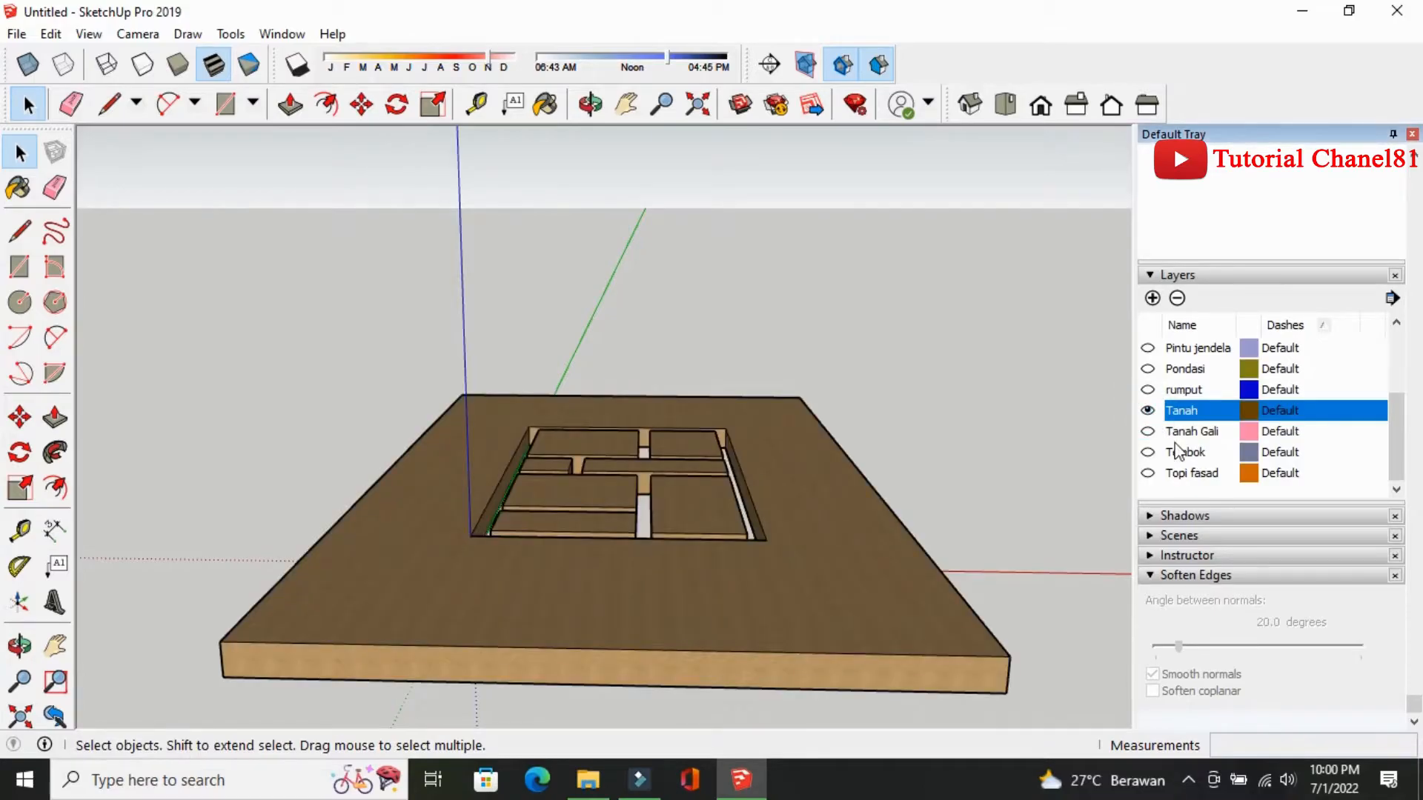
{"action": "left_click", "coordinate": [1147, 432]}
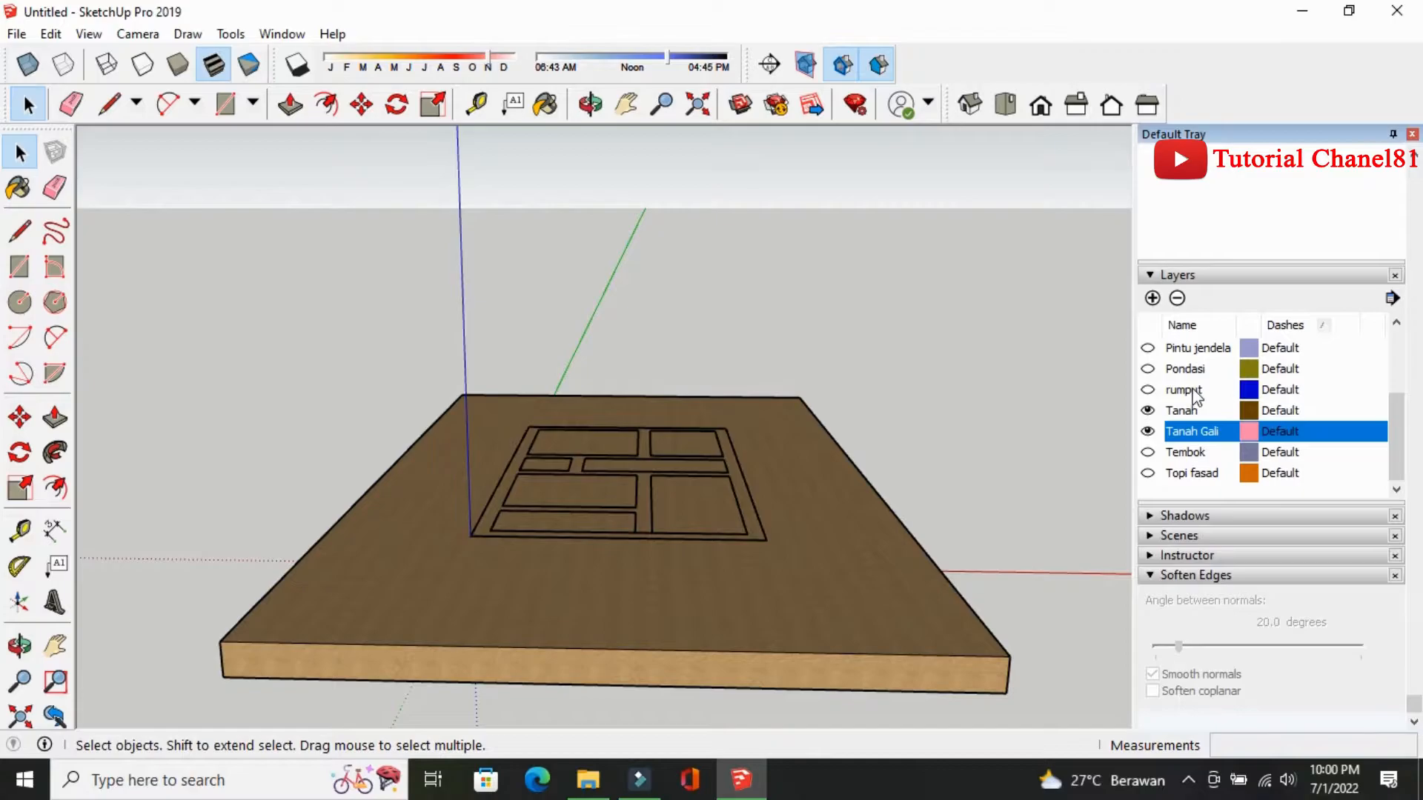
{"action": "left_click", "coordinate": [1148, 369]}
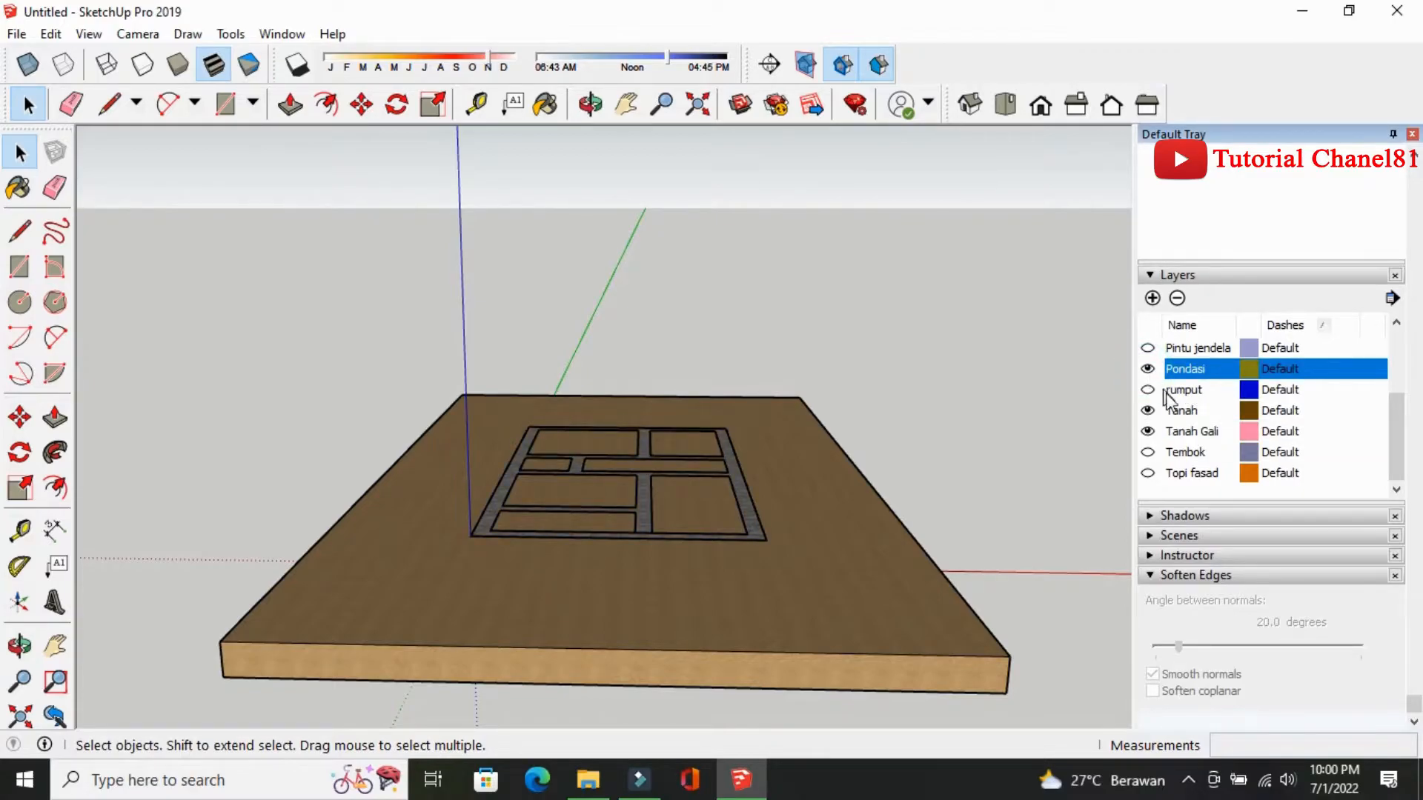
Show the Kolom, Bata, Pintu jendela and Atap layers one after another
{"action": "scroll", "coordinate": [1210, 424], "scroll_direction": "up", "scroll_amount": 1}
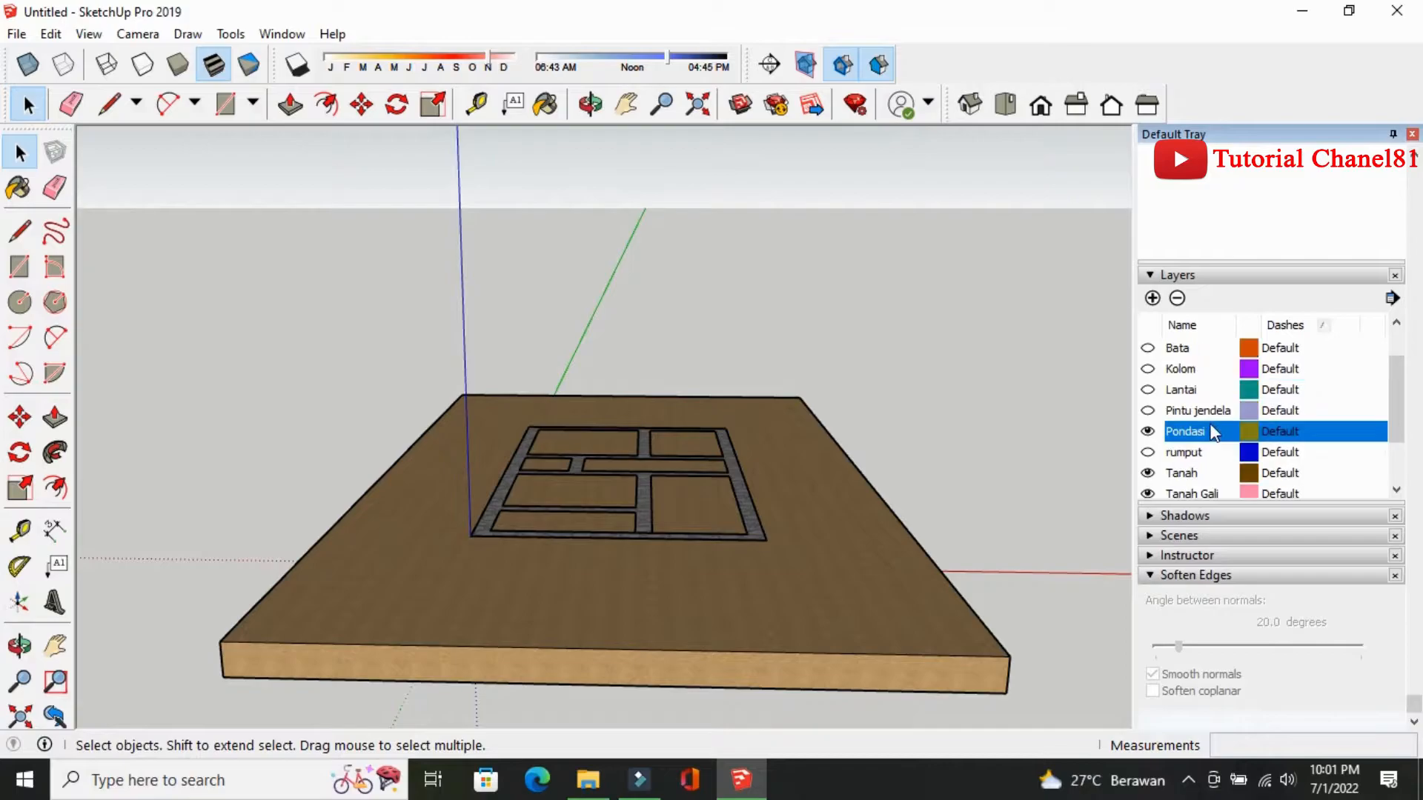
{"action": "left_click", "coordinate": [1148, 369]}
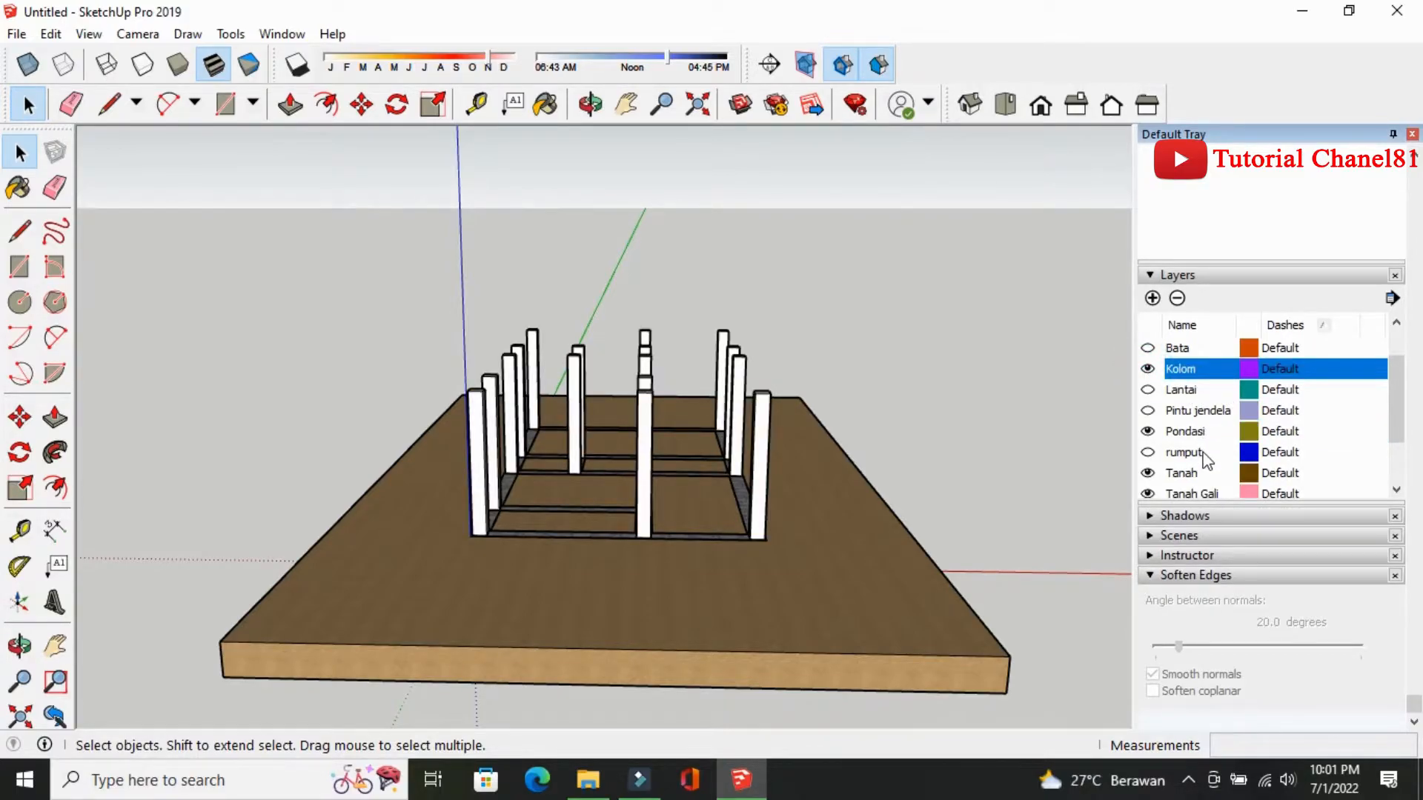
{"action": "scroll", "coordinate": [1202, 452], "scroll_direction": "up", "scroll_amount": 1}
{"action": "left_click", "coordinate": [1147, 389]}
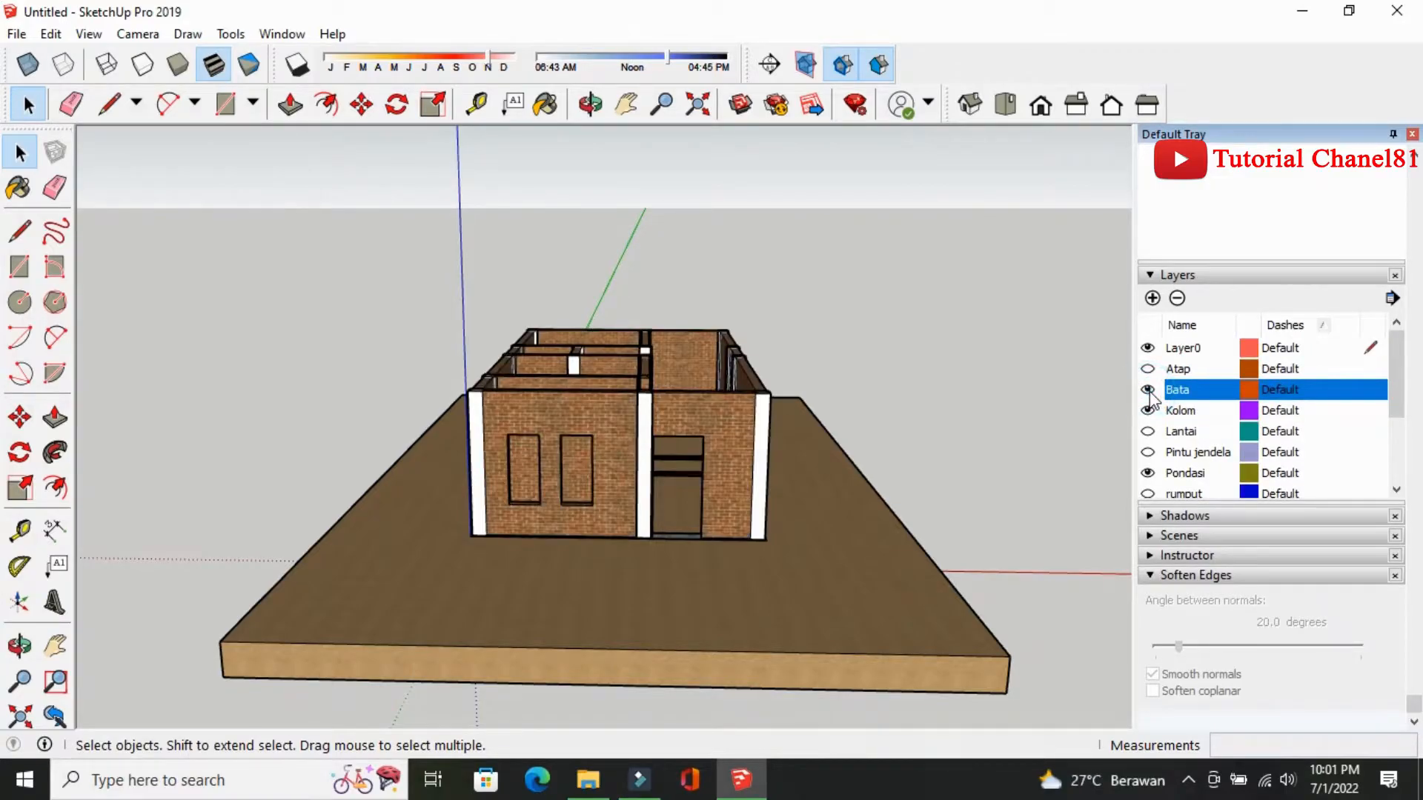
{"action": "left_click", "coordinate": [1148, 452]}
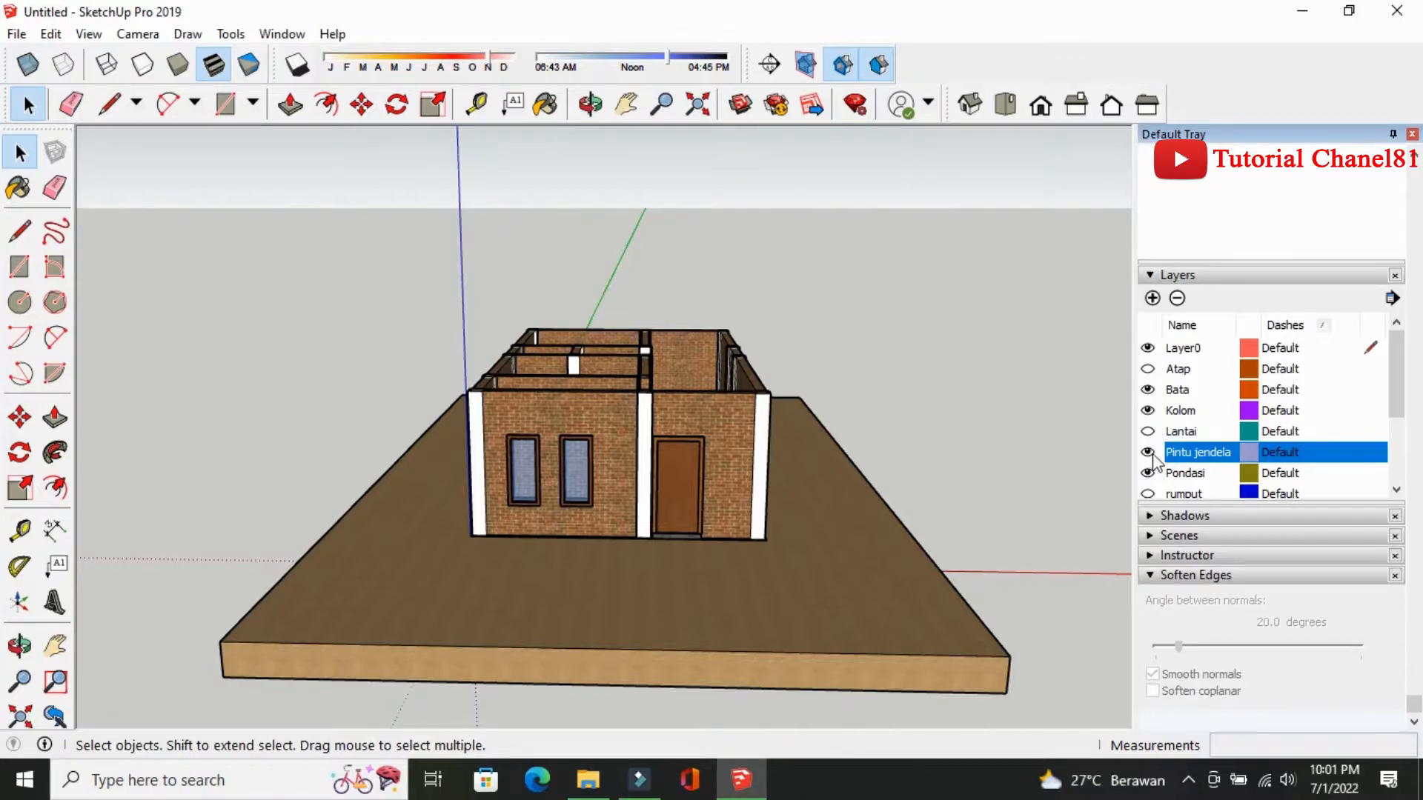
{"action": "left_click", "coordinate": [1148, 369]}
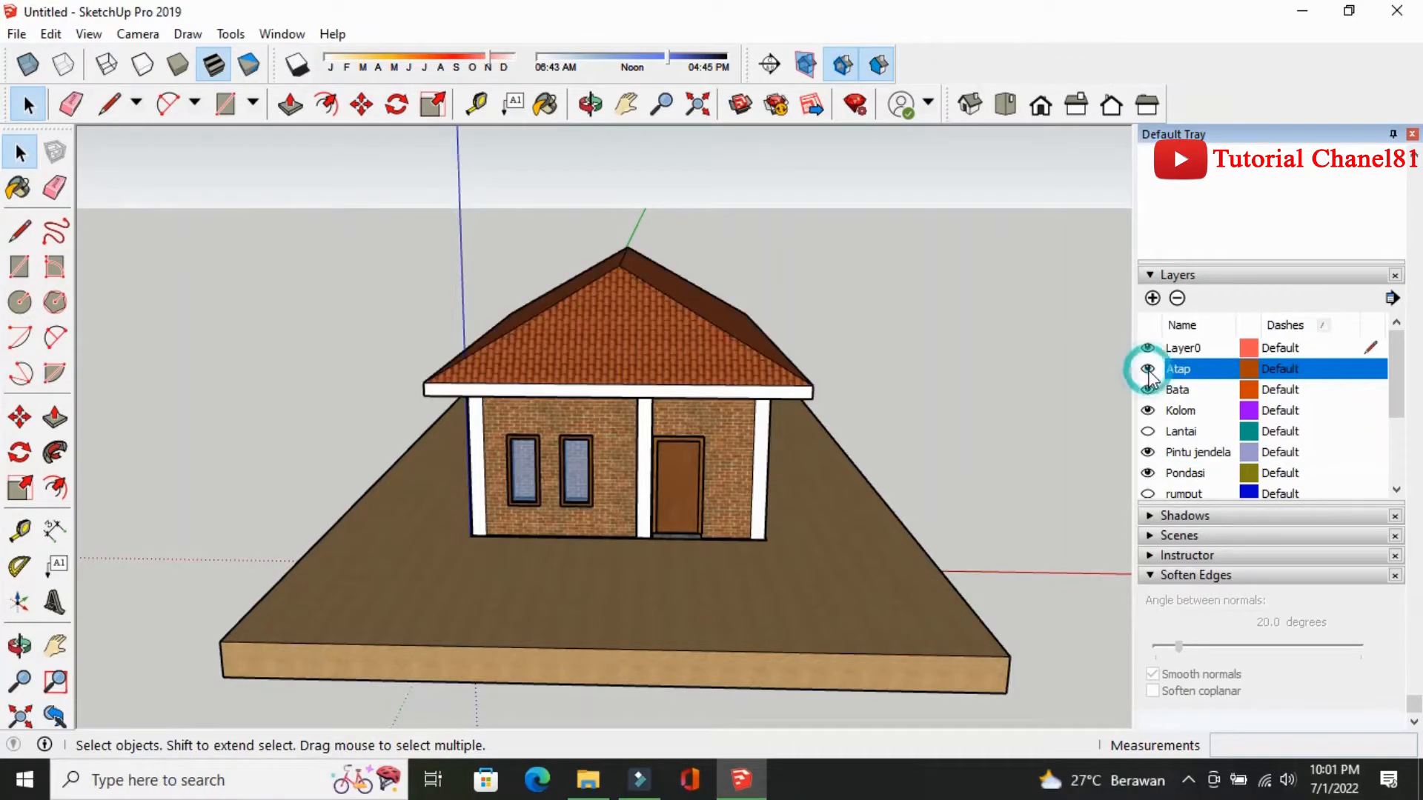
Show the Tembok, Lantai, rumput and Topi fasad layers to complete the house
{"action": "scroll", "coordinate": [1158, 389], "scroll_direction": "down", "scroll_amount": 1}
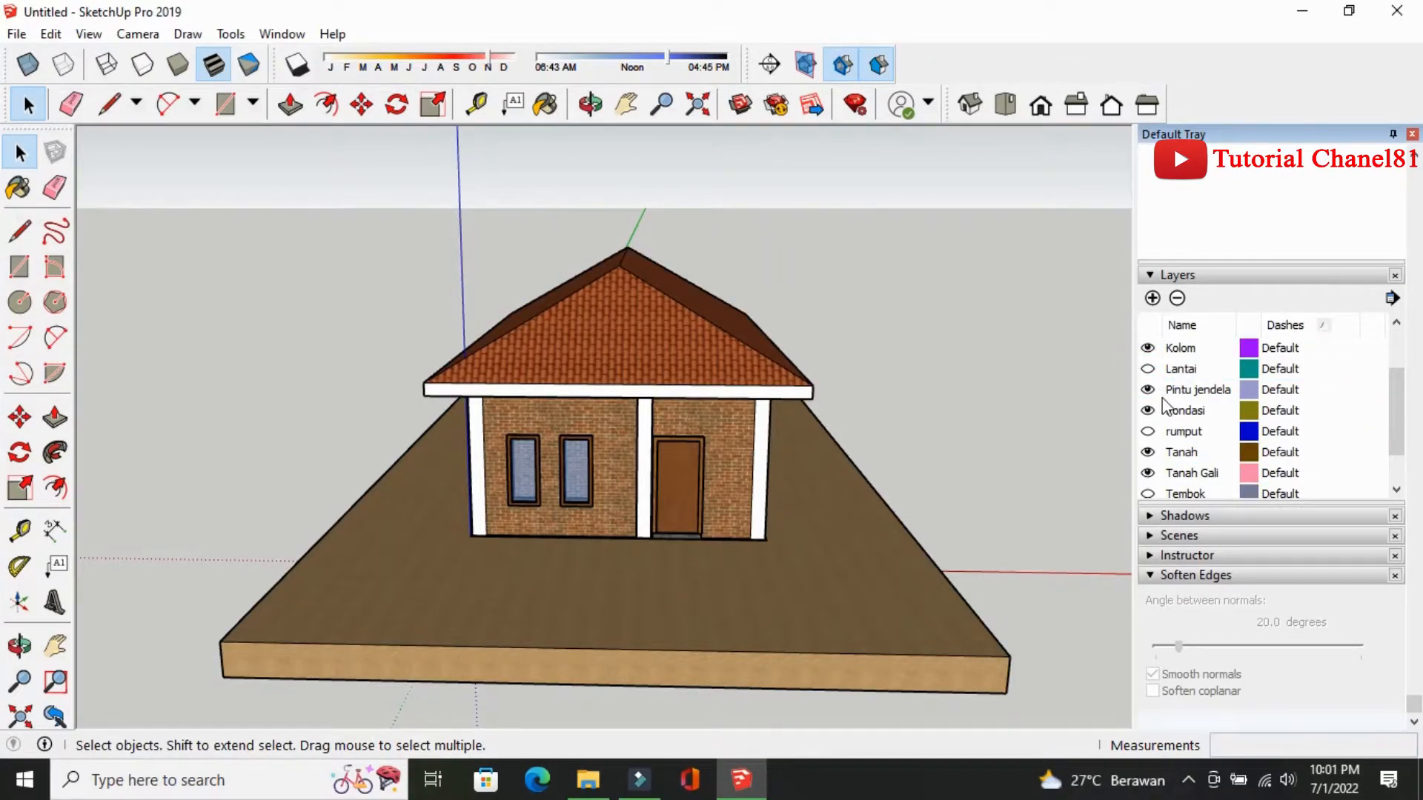
{"action": "left_click", "coordinate": [1148, 493]}
{"action": "scroll", "coordinate": [1150, 490], "scroll_direction": "down", "scroll_amount": 1}
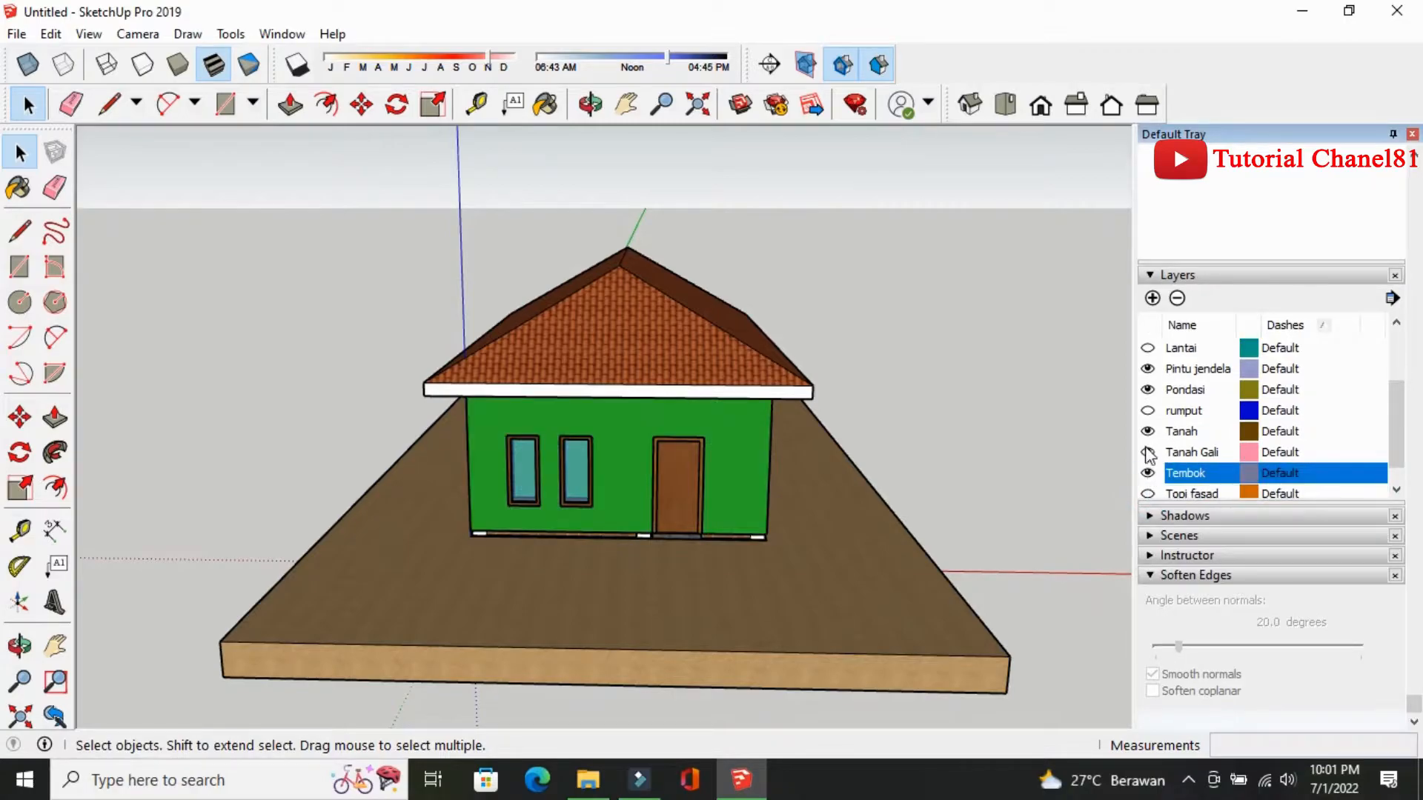
{"action": "left_click", "coordinate": [1148, 347]}
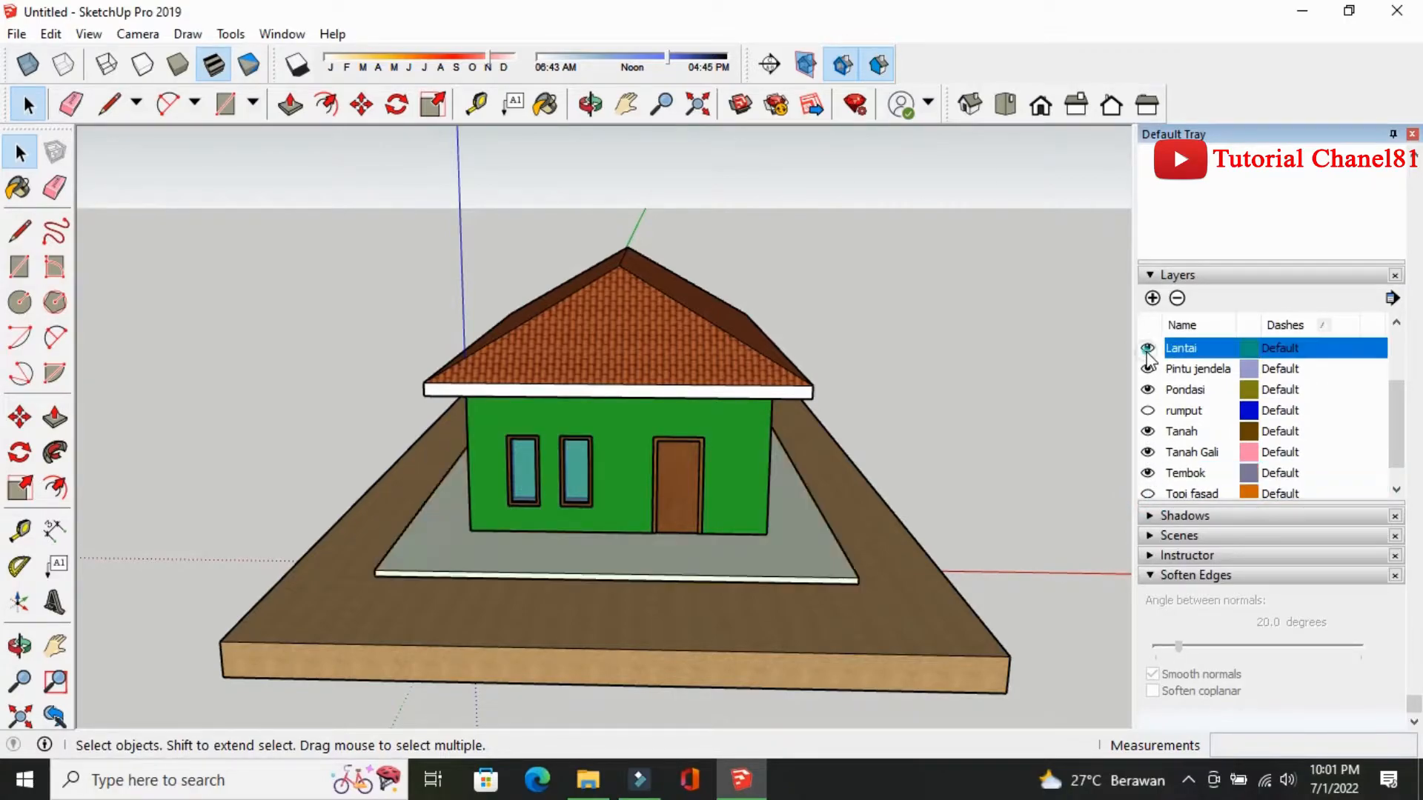
{"action": "left_click", "coordinate": [1150, 411]}
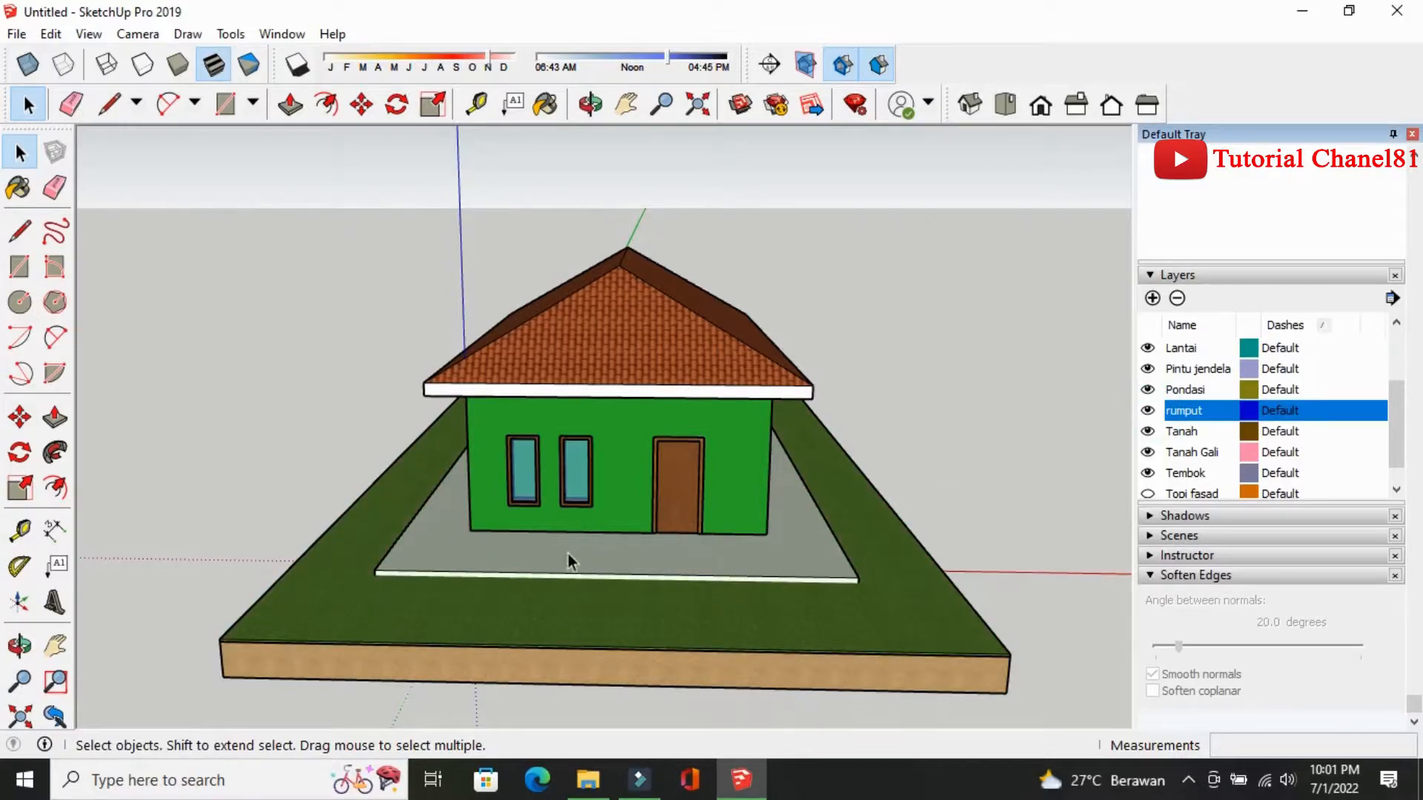
{"action": "scroll", "coordinate": [1171, 469], "scroll_direction": "up", "scroll_amount": 2}
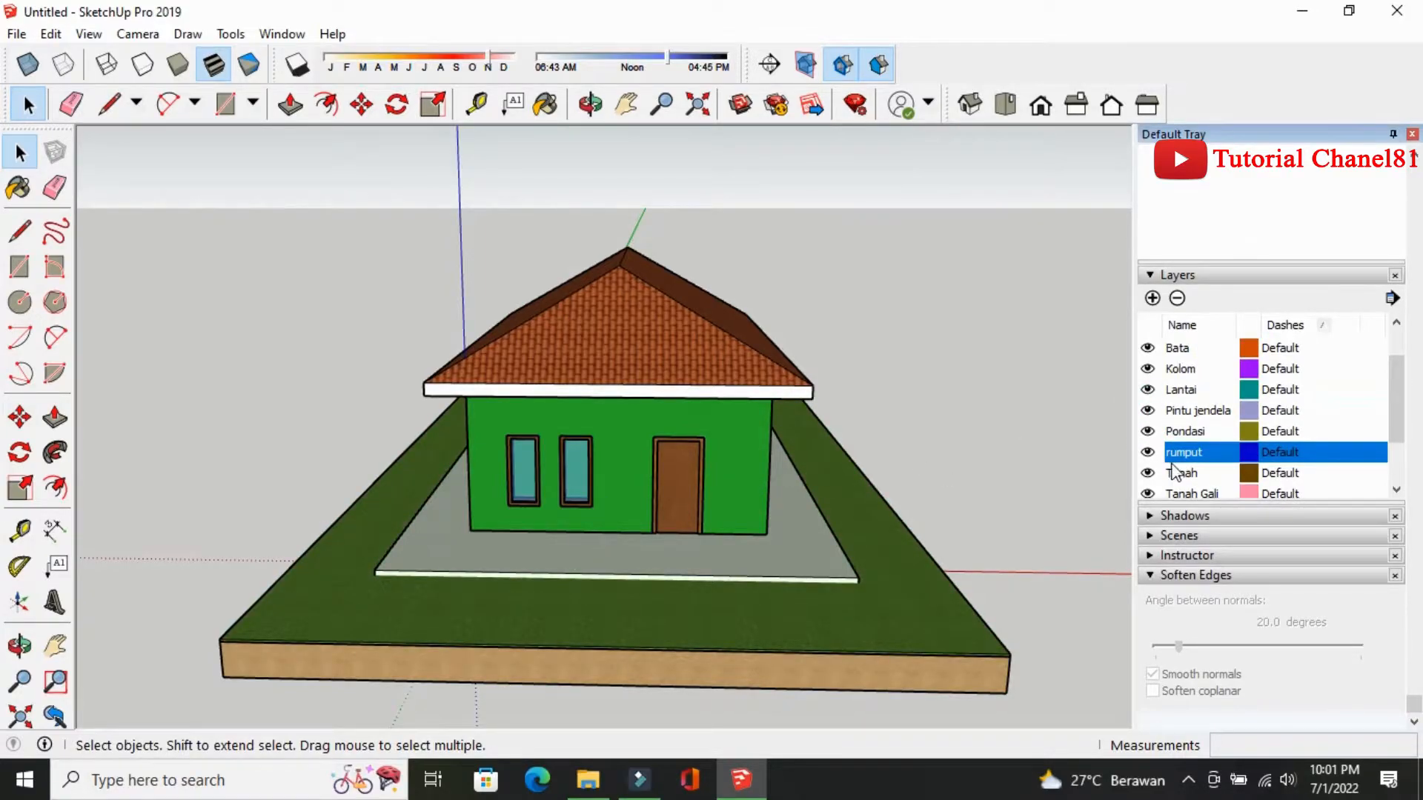
{"action": "scroll", "coordinate": [1169, 462], "scroll_direction": "down", "scroll_amount": 3}
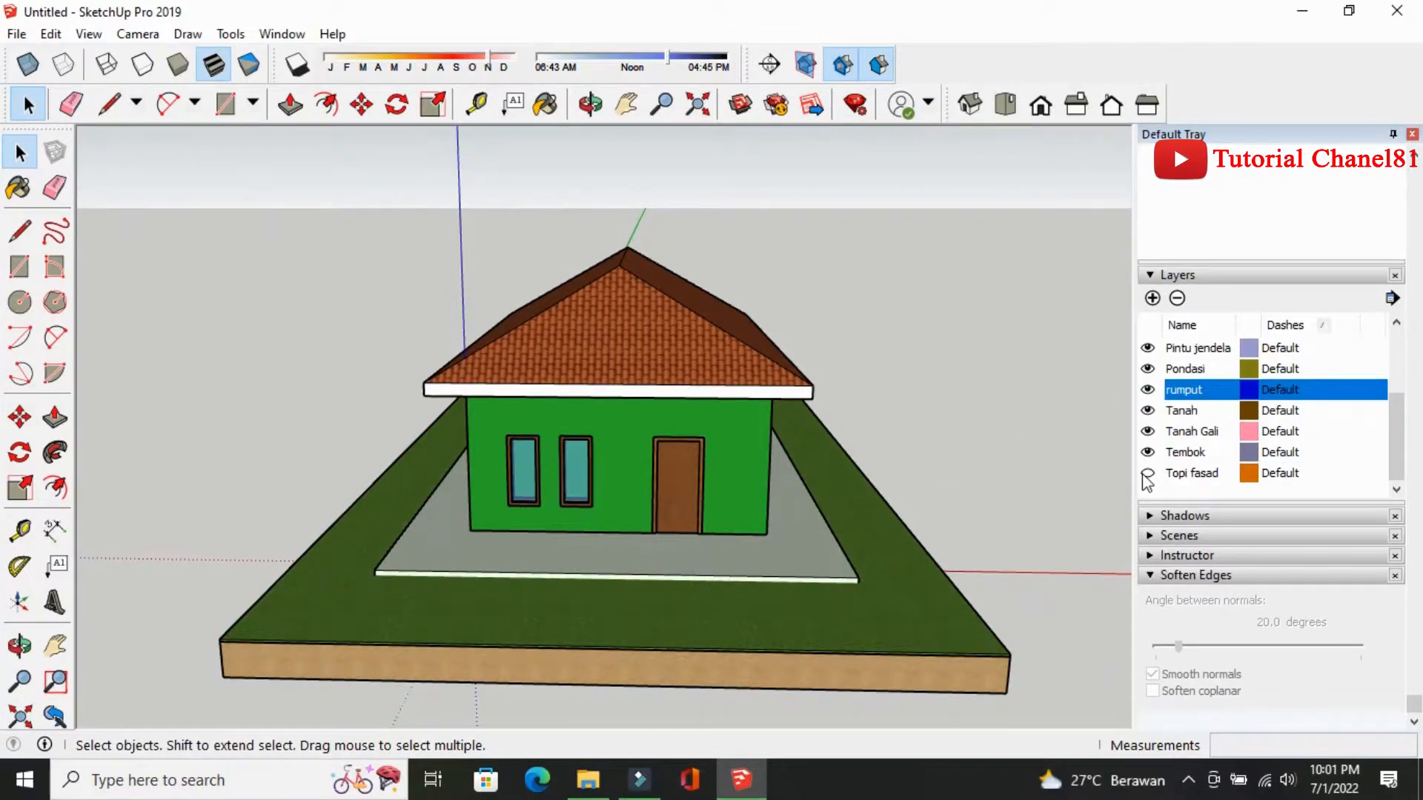
{"action": "left_click", "coordinate": [1148, 473]}
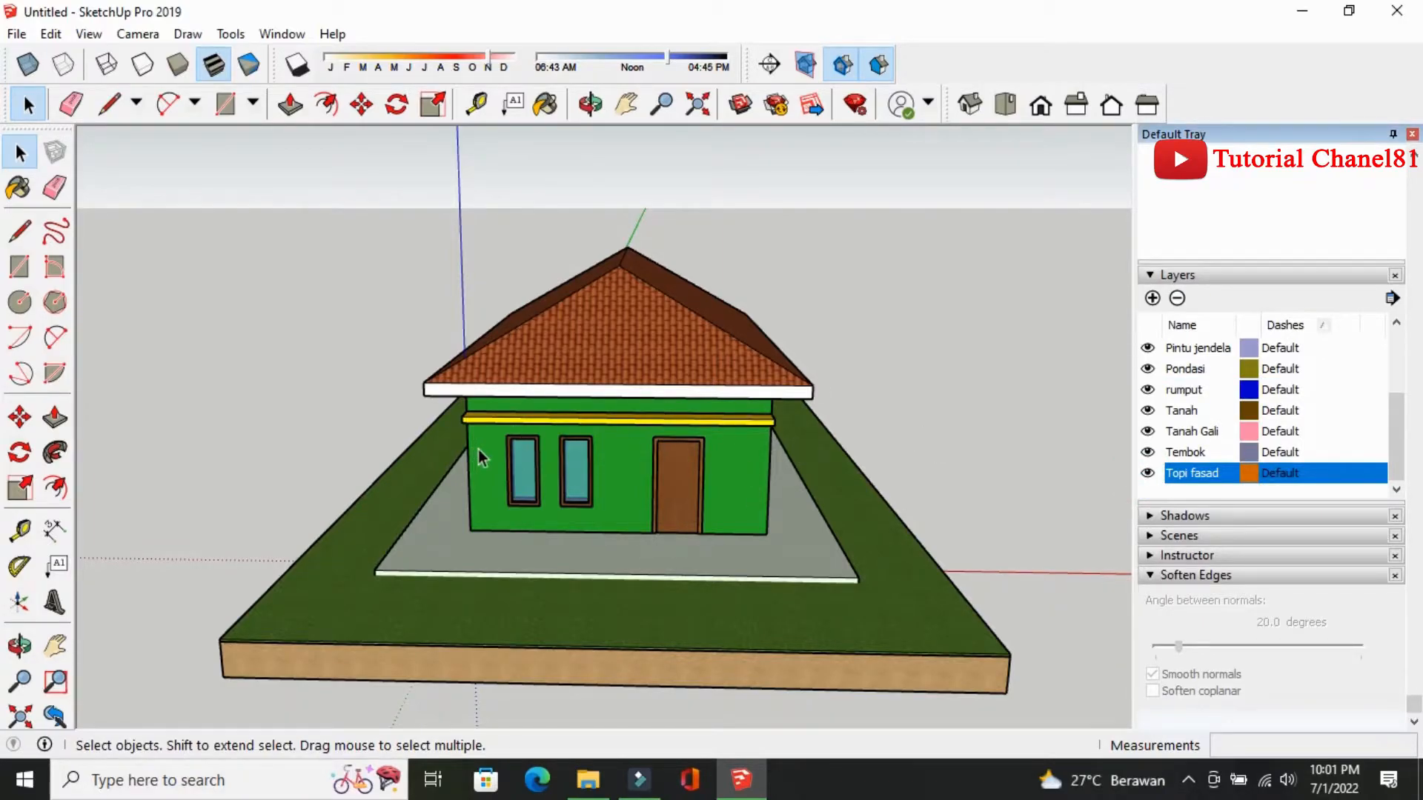
Hide the Topi fasad, Tembok, Tanah Gali, rumput, Pondasi and Pintu jendela layers
{"action": "left_click", "coordinate": [20, 646]}
{"action": "left_click_drag", "start_coordinate": [334, 549], "coordinate": [349, 549]}
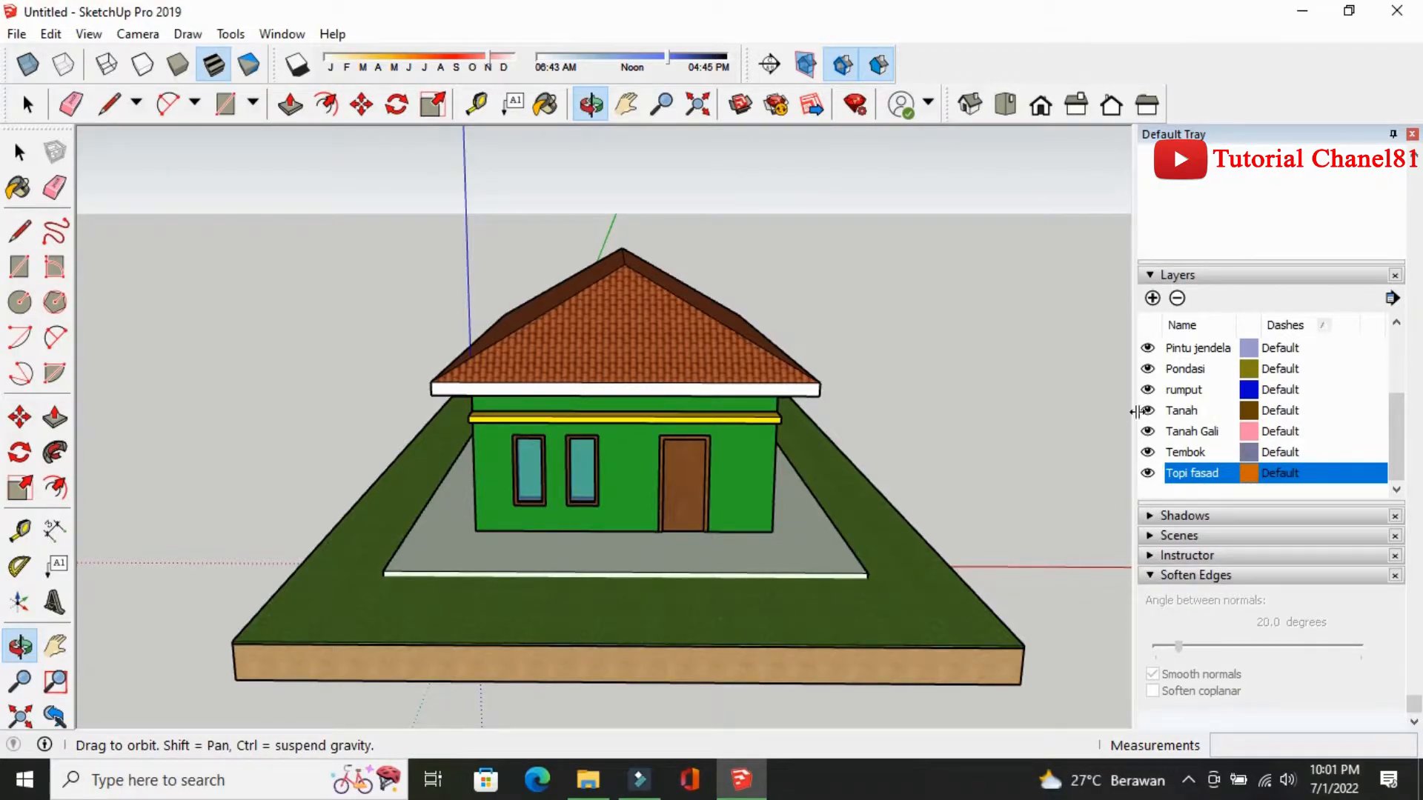
{"action": "left_click", "coordinate": [1148, 473]}
{"action": "left_click", "coordinate": [1148, 452]}
{"action": "left_click", "coordinate": [1148, 431]}
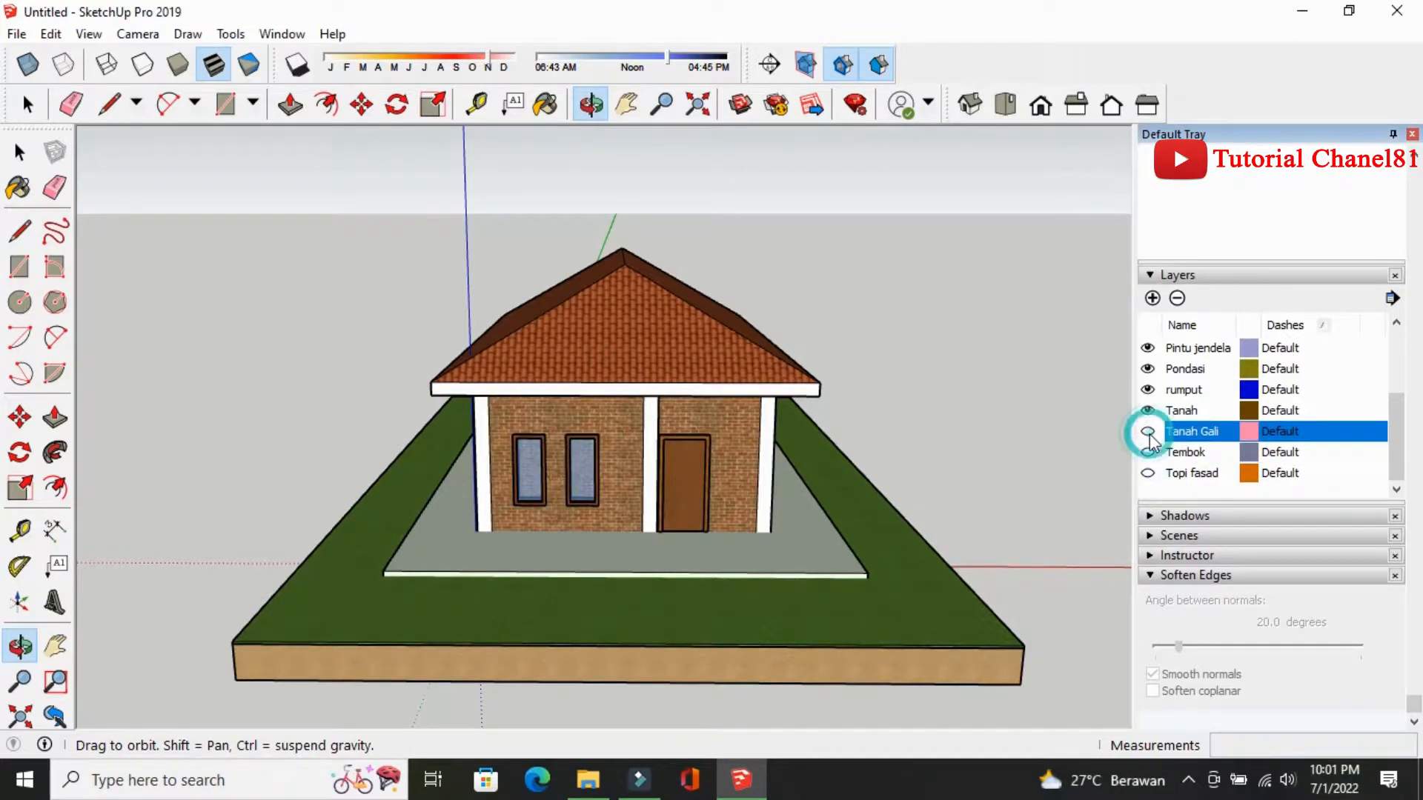
{"action": "left_click", "coordinate": [1148, 390]}
{"action": "left_click", "coordinate": [1148, 368]}
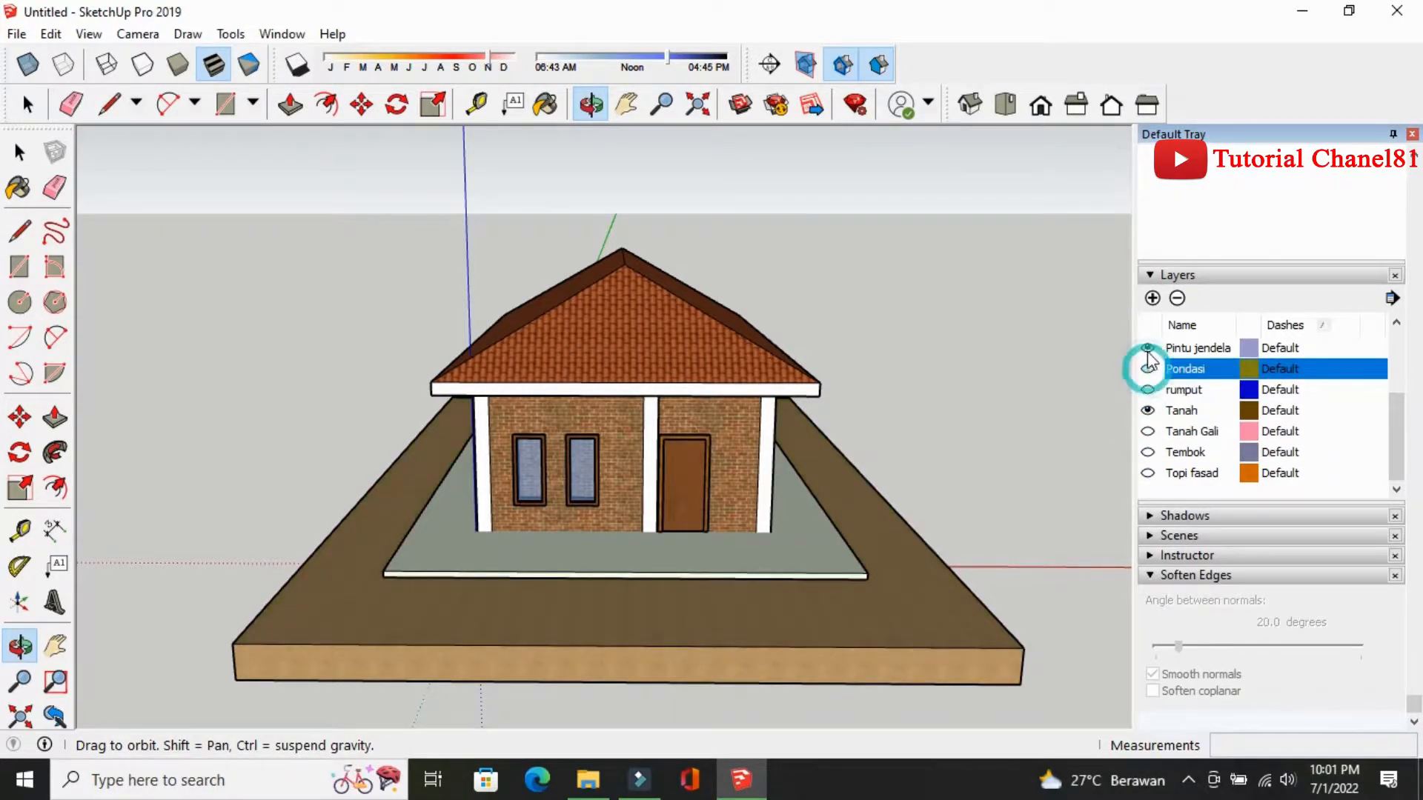
{"action": "left_click", "coordinate": [1148, 348]}
Hide the Lantai, Kolom, Atap and Bata layers, and show Tanah Gali together with Tanah
{"action": "scroll", "coordinate": [1156, 382], "scroll_direction": "up", "scroll_amount": 1}
{"action": "left_click", "coordinate": [1148, 390]}
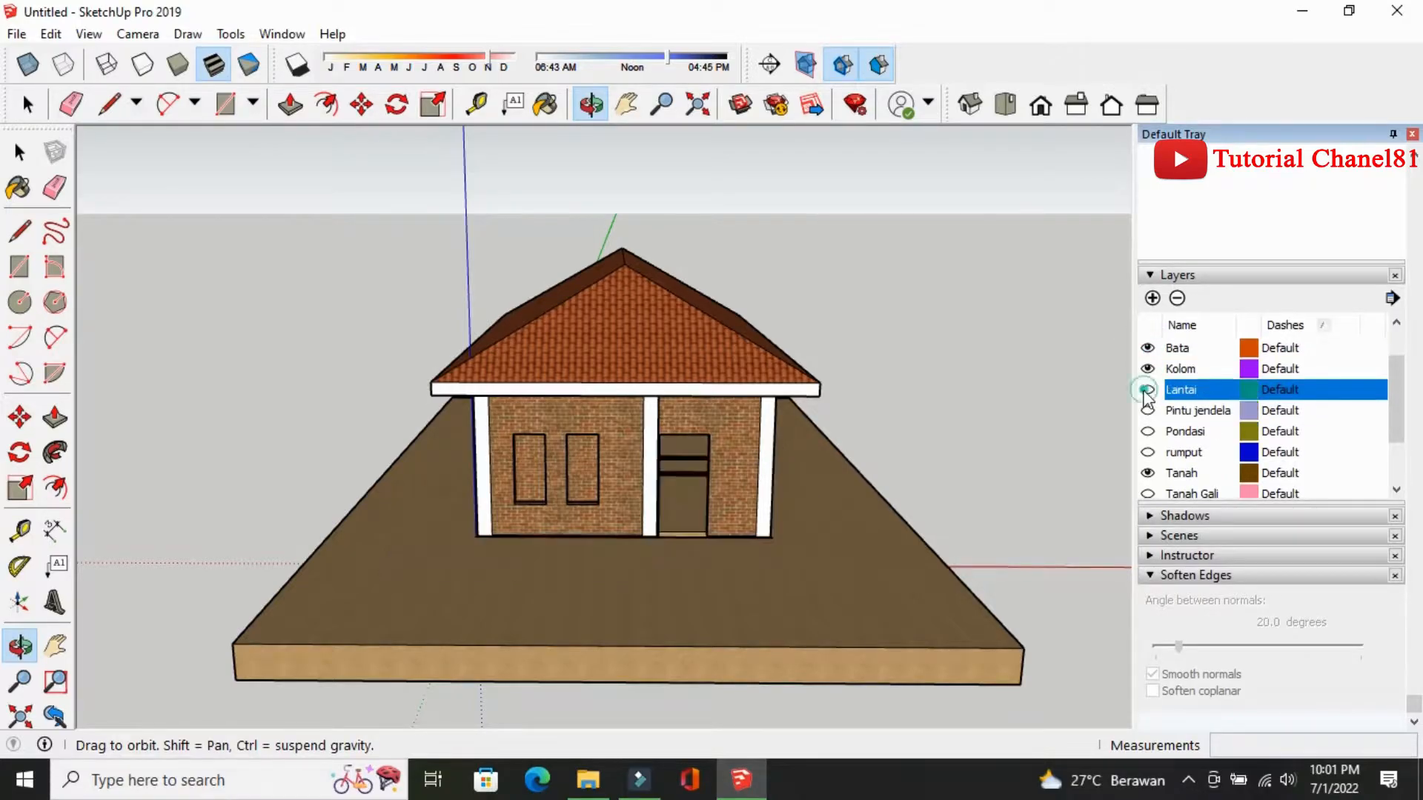
{"action": "left_click", "coordinate": [1148, 369]}
{"action": "scroll", "coordinate": [1152, 374], "scroll_direction": "down", "scroll_amount": 1}
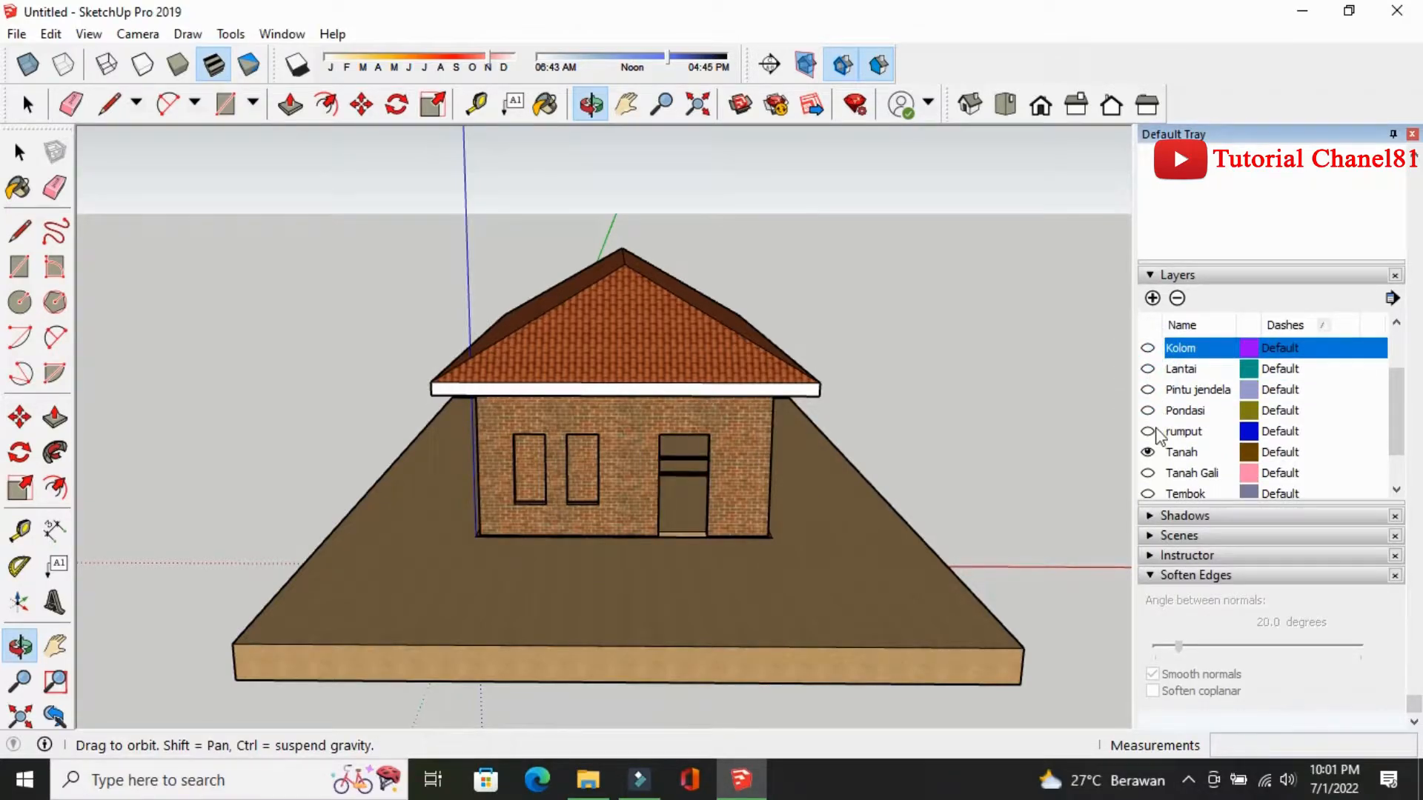
{"action": "scroll", "coordinate": [1152, 386], "scroll_direction": "up", "scroll_amount": 1}
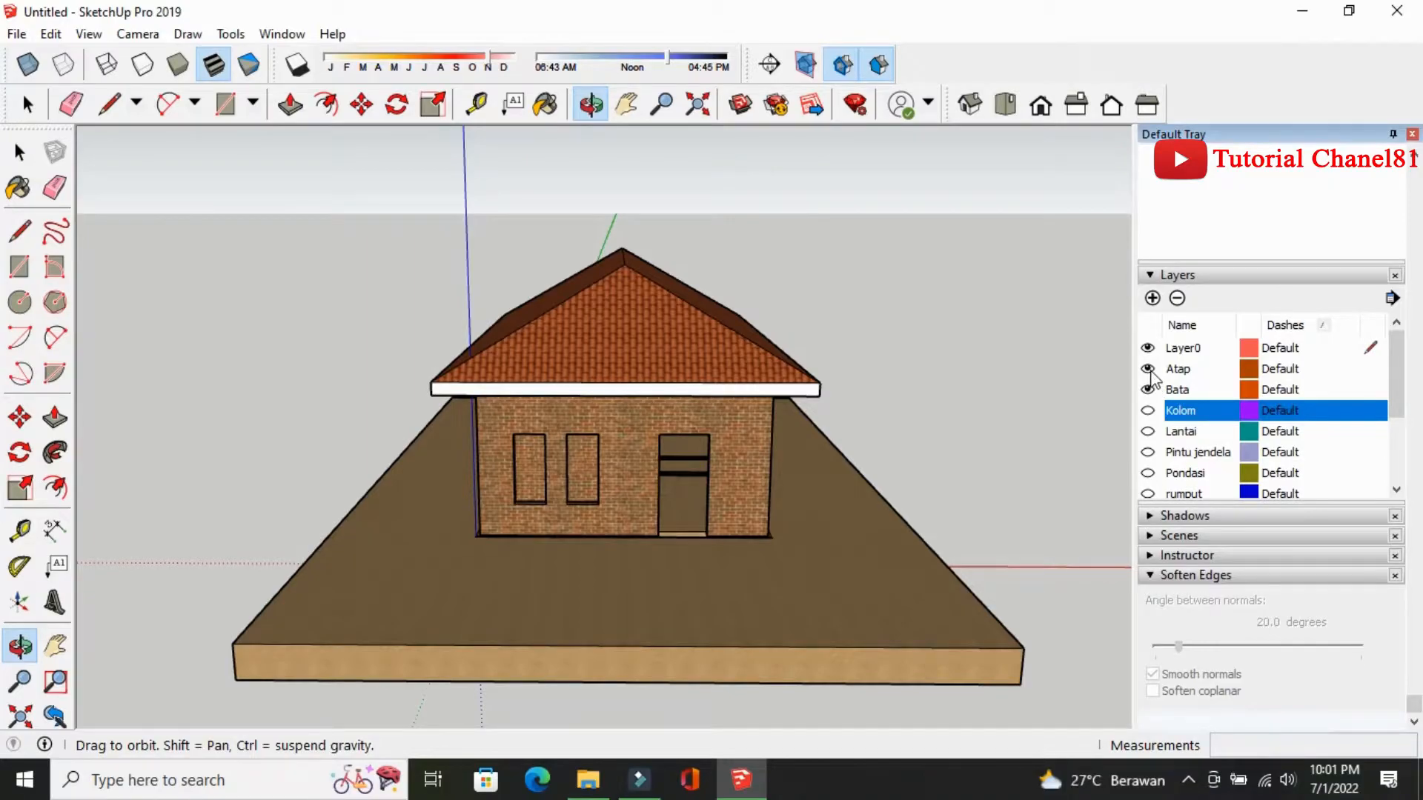
{"action": "left_click", "coordinate": [1148, 369]}
{"action": "left_click", "coordinate": [1148, 390]}
{"action": "scroll", "coordinate": [1151, 395], "scroll_direction": "down", "scroll_amount": 3}
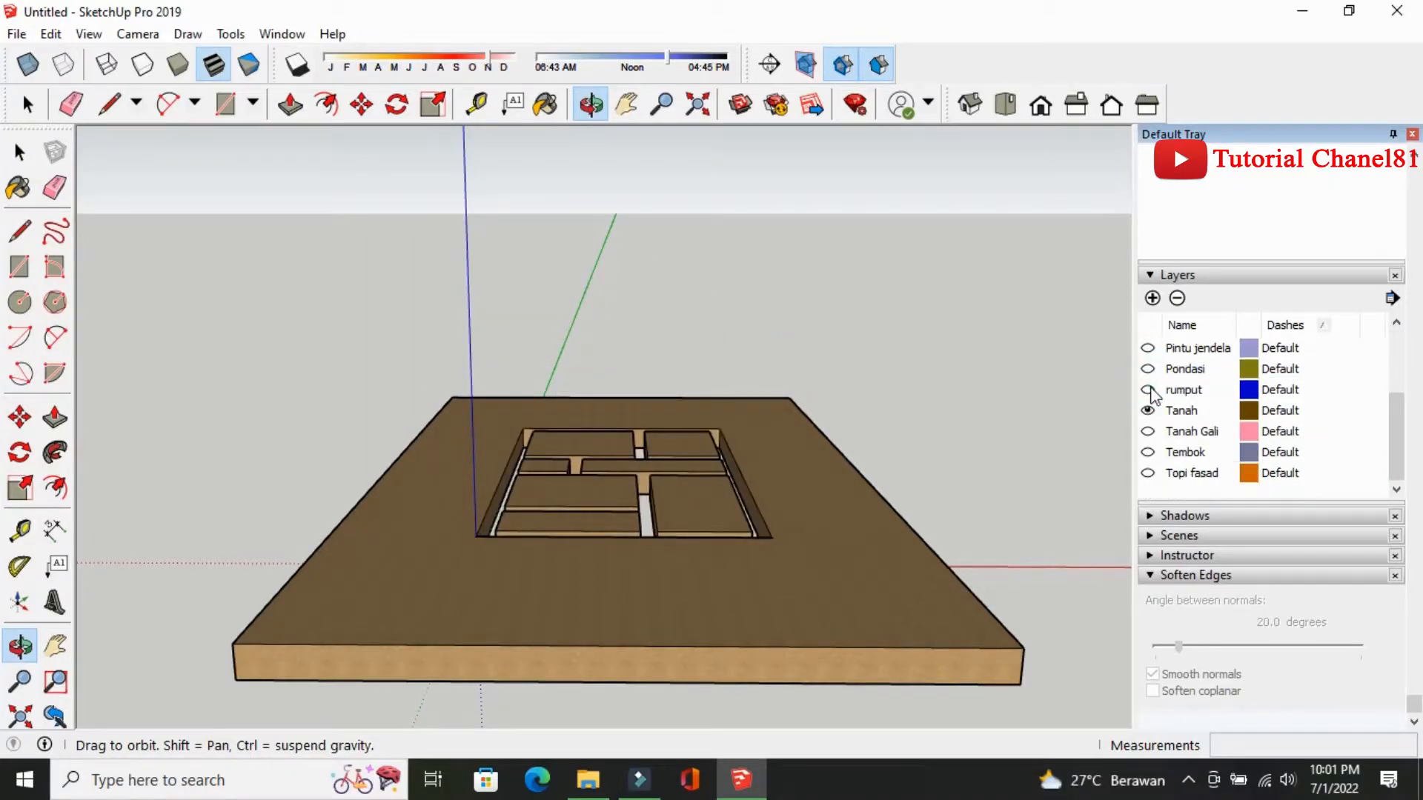
{"action": "left_click", "coordinate": [1149, 433]}
{"action": "scroll", "coordinate": [725, 498], "scroll_direction": "up", "scroll_amount": 3}
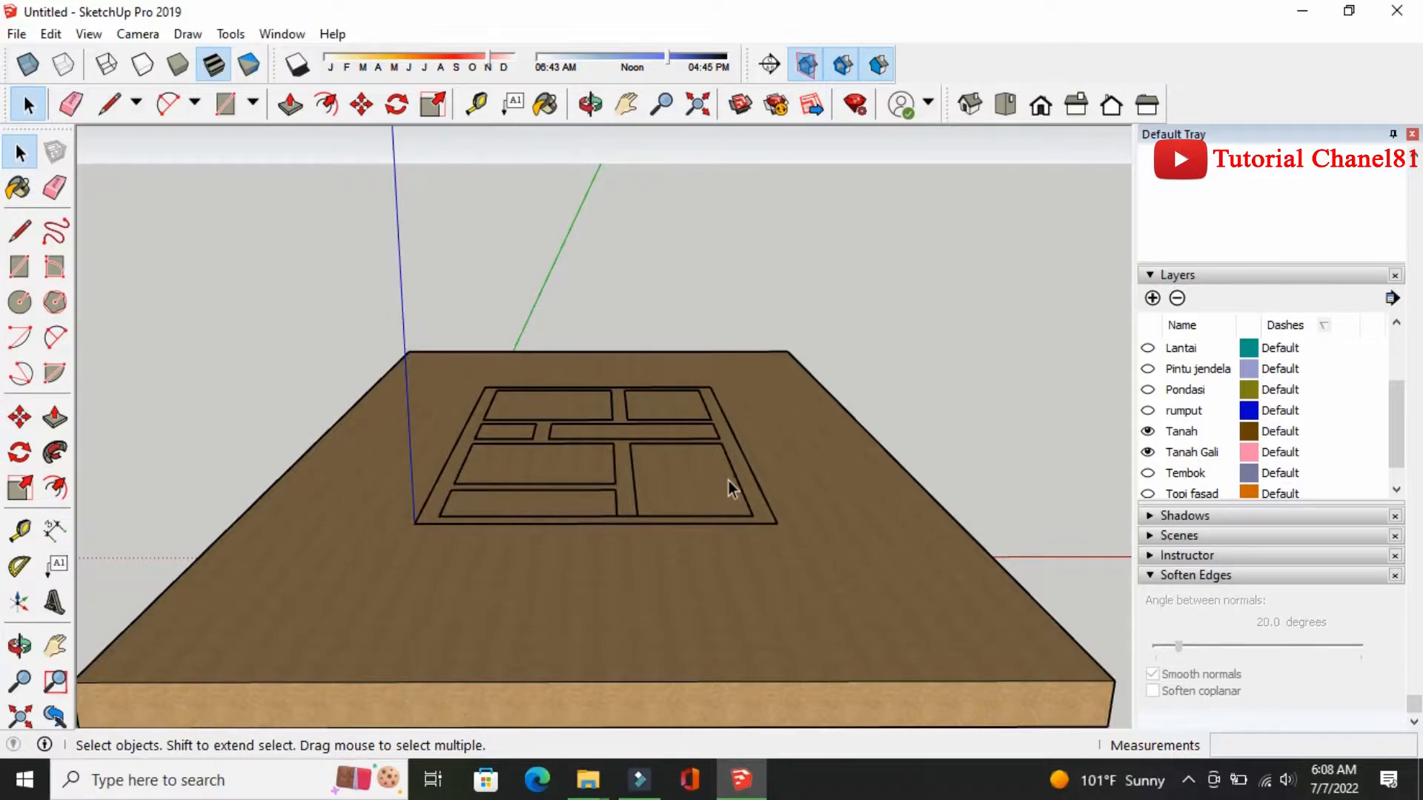
Deselect the Tanah Gali group and add an animation scene of the current view, saving the style changes as a new style
{"action": "double_click", "coordinate": [739, 458]}
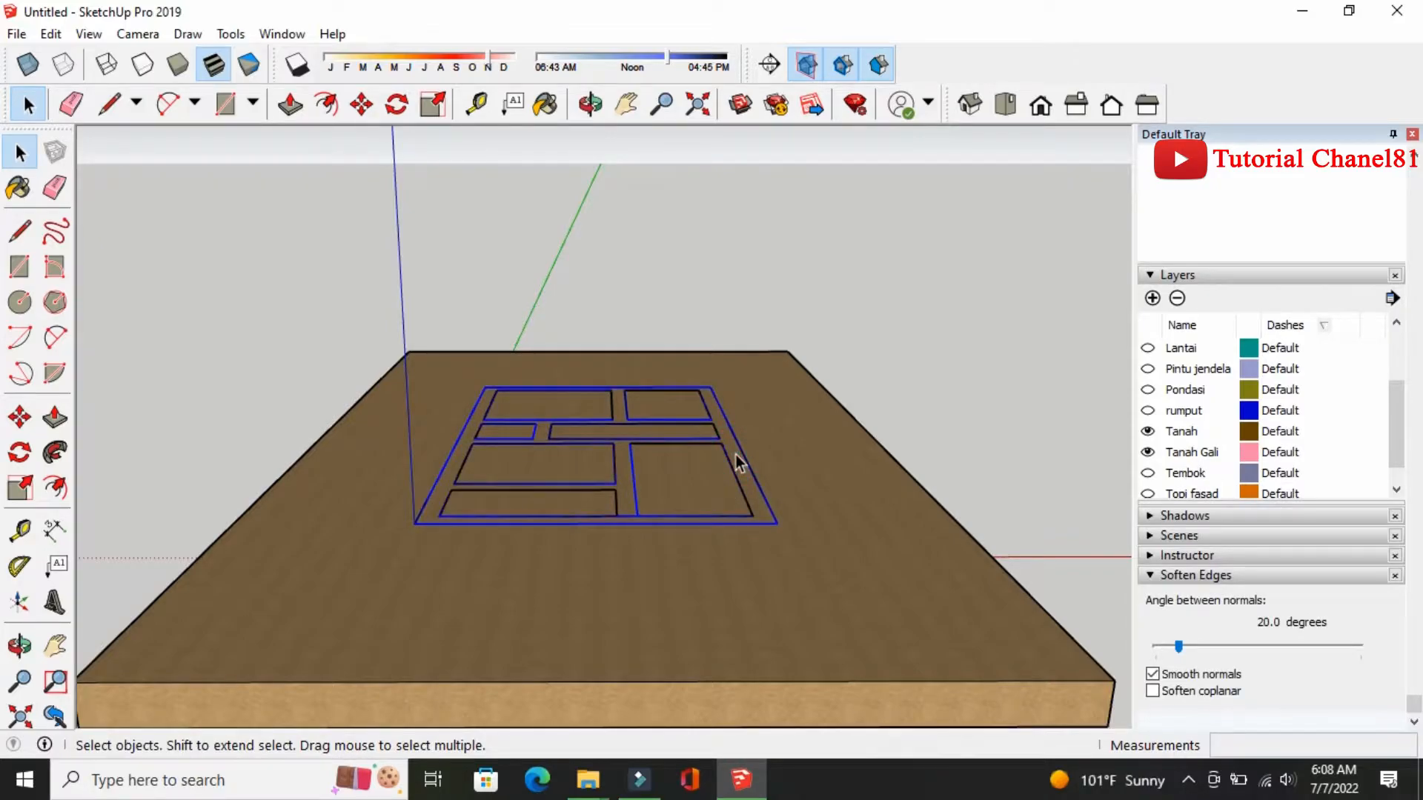
{"action": "left_click", "coordinate": [896, 324]}
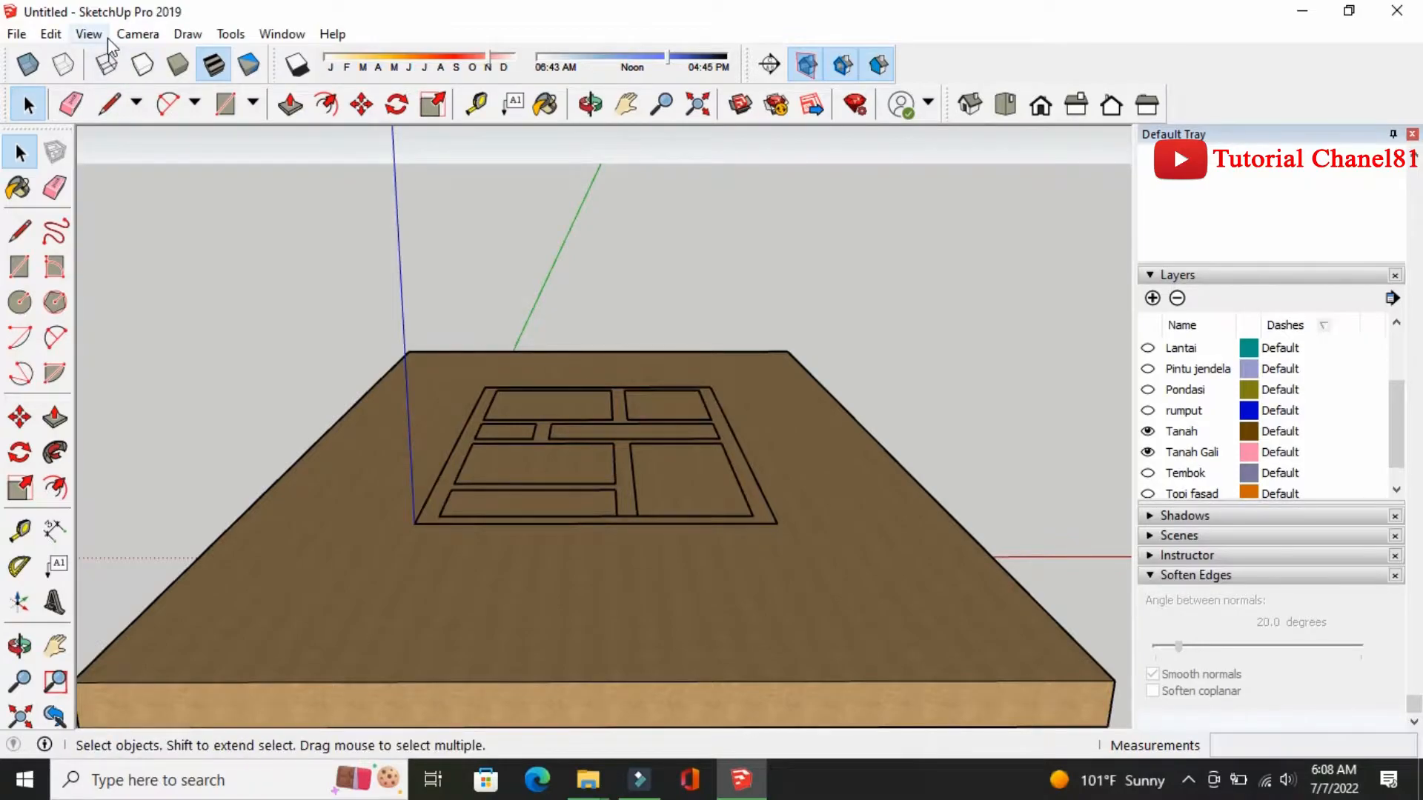
{"action": "left_click", "coordinate": [89, 35]}
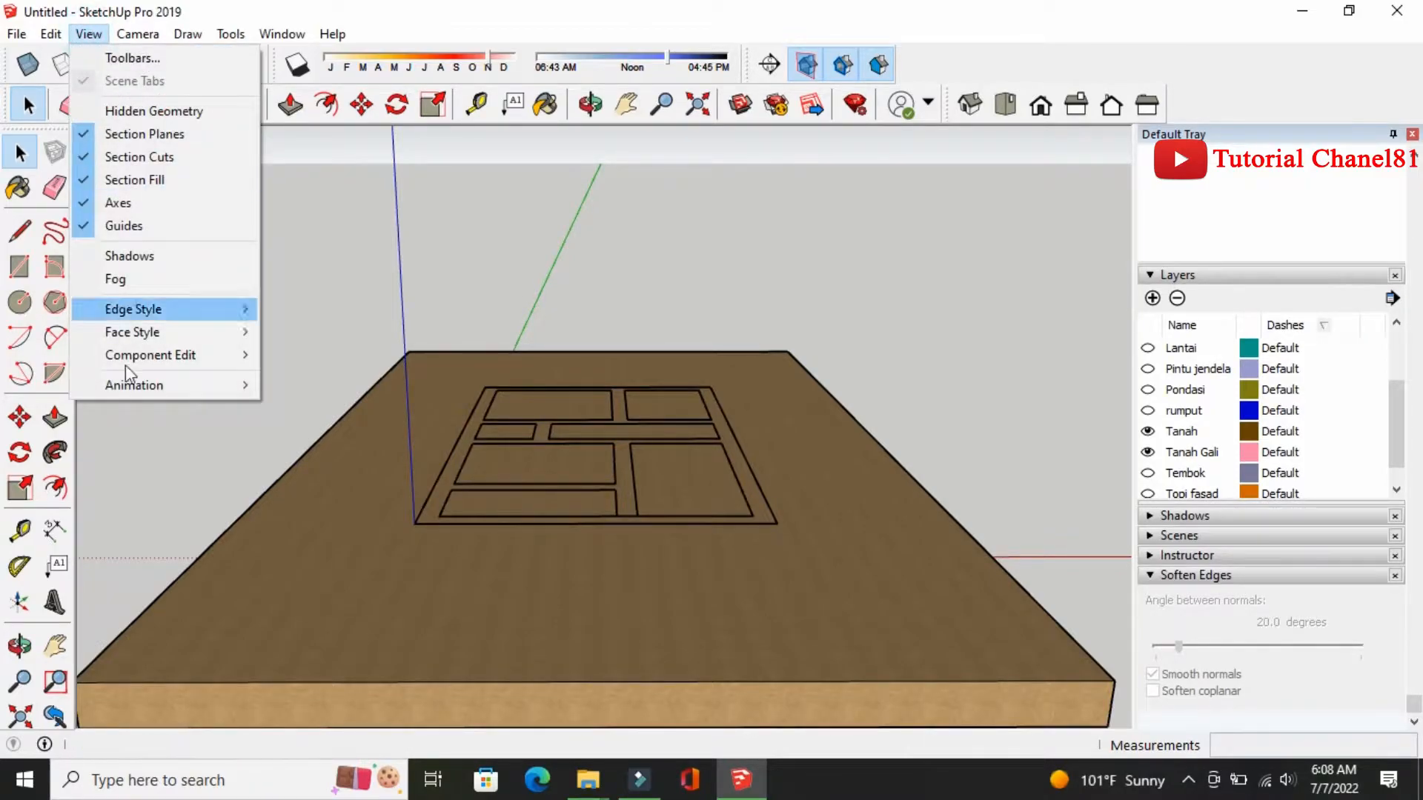
{"action": "mouse_move", "coordinate": [135, 385]}
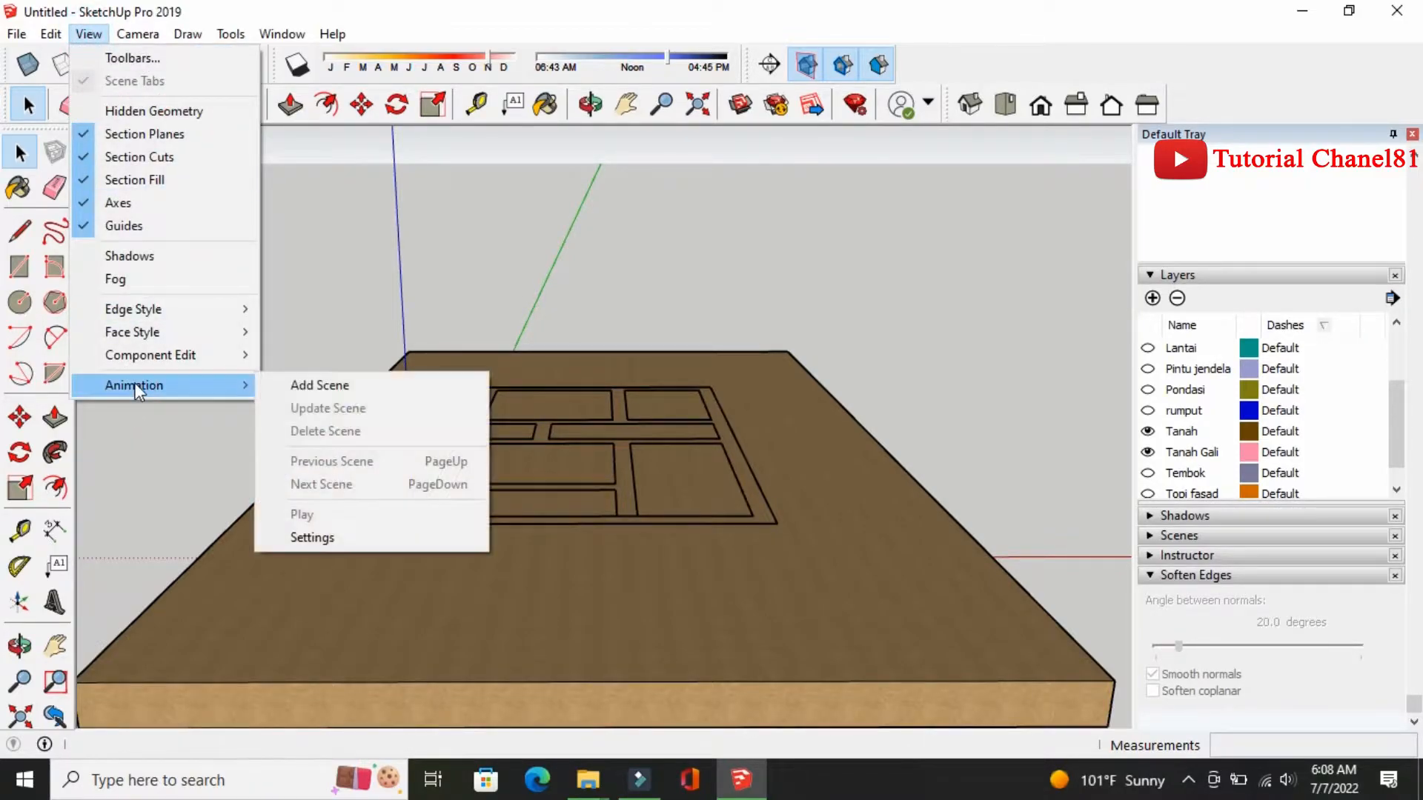
{"action": "left_click", "coordinate": [308, 388]}
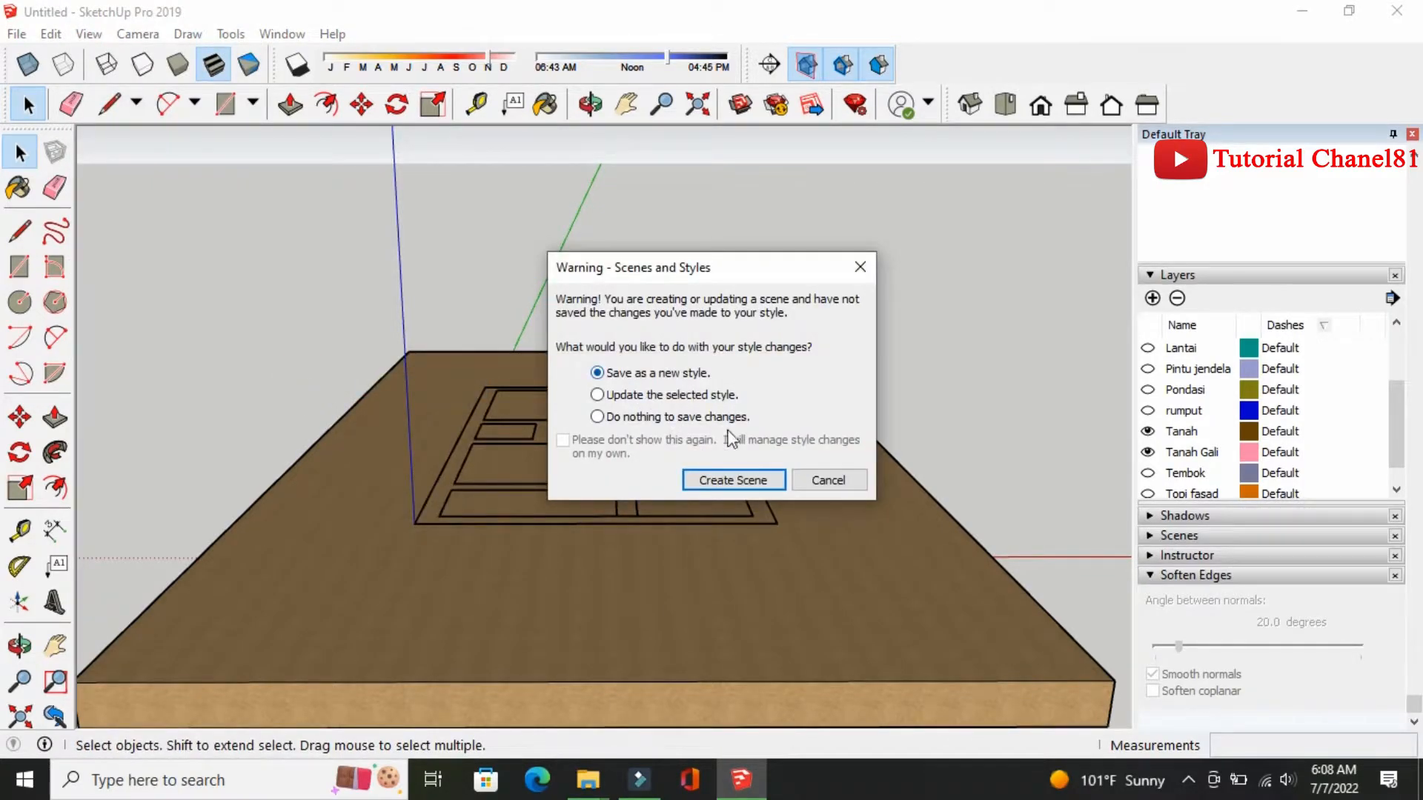
{"action": "left_click", "coordinate": [730, 479]}
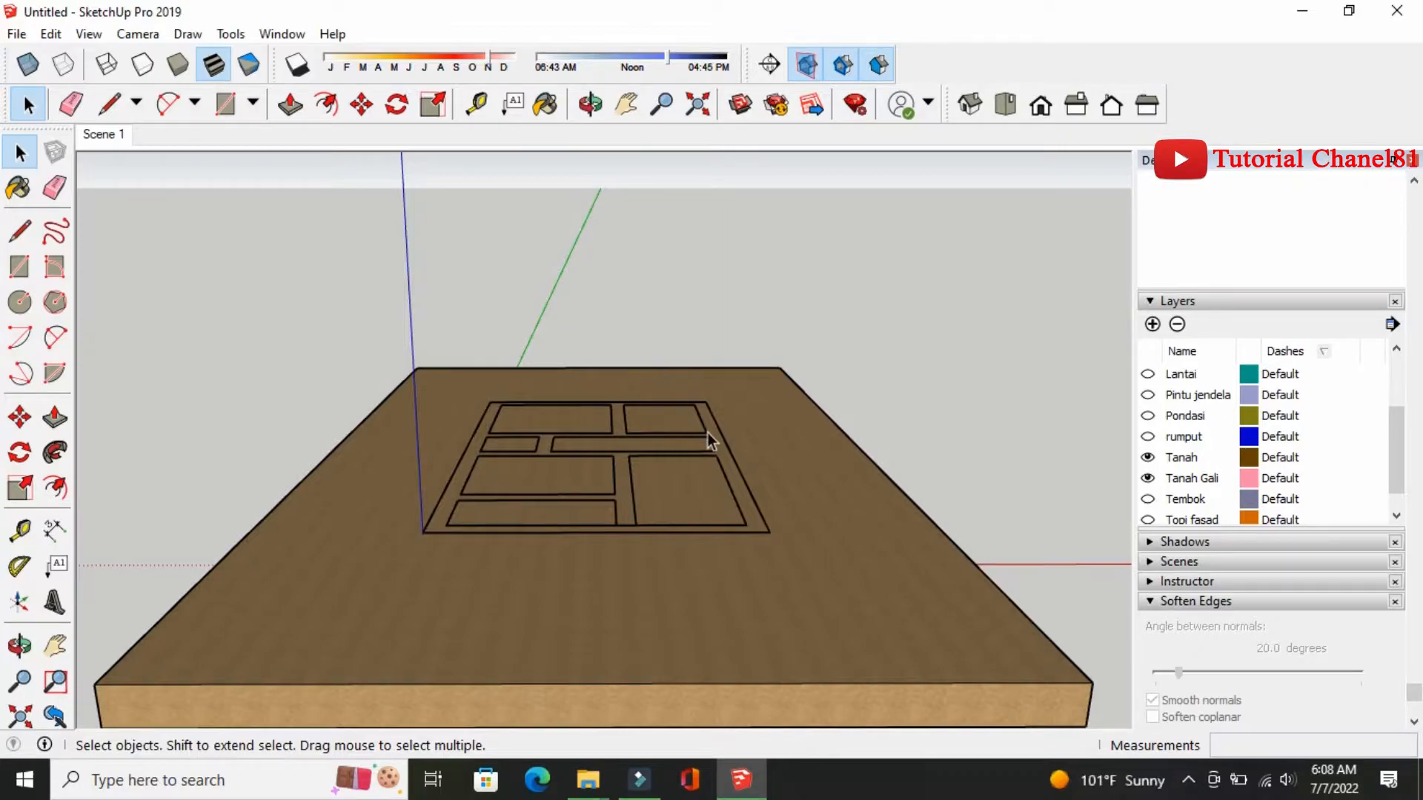
Open the Tanah Gali group for editing and place a horizontal section plane on the soil surface, named "tanah gali"
{"action": "double_click", "coordinate": [719, 450]}
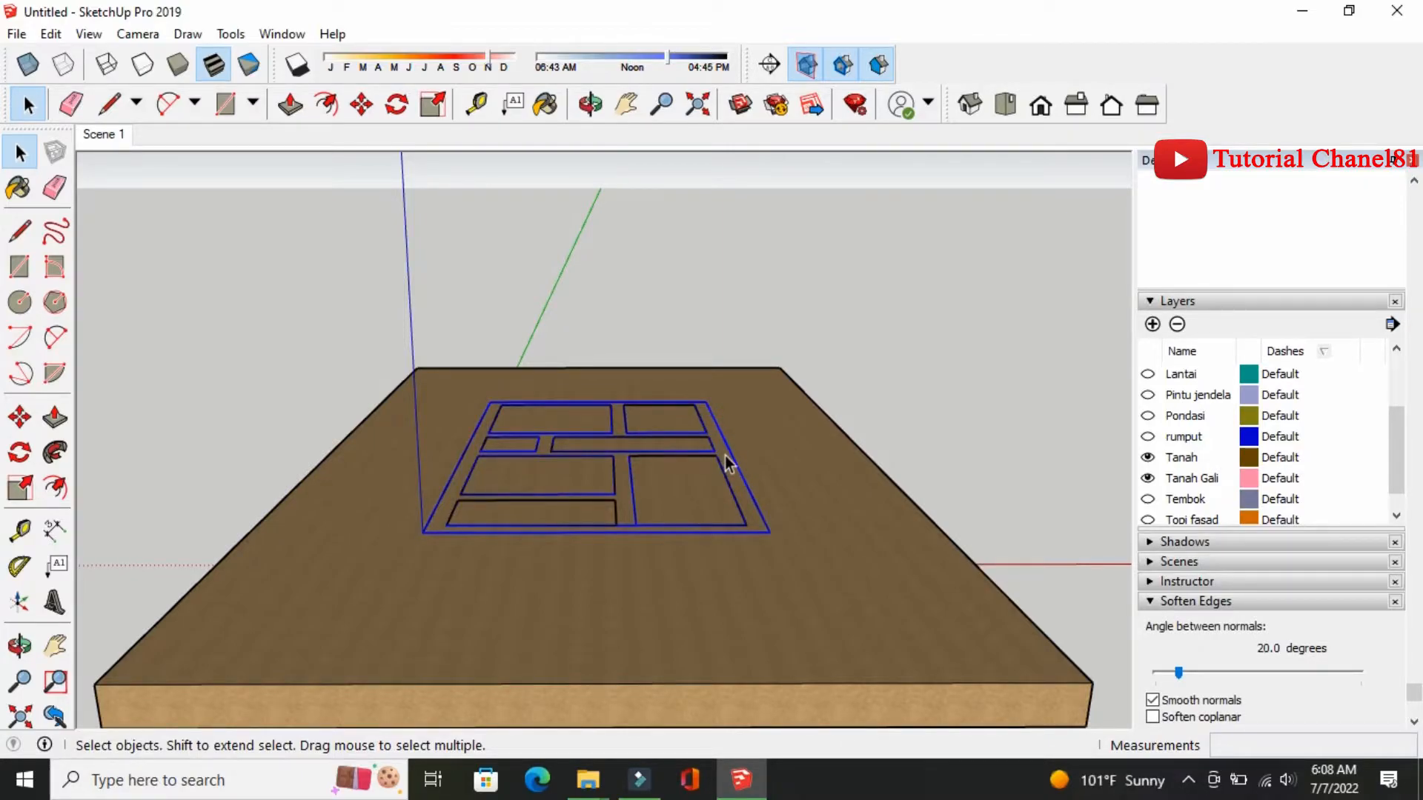
{"action": "double_click", "coordinate": [725, 464]}
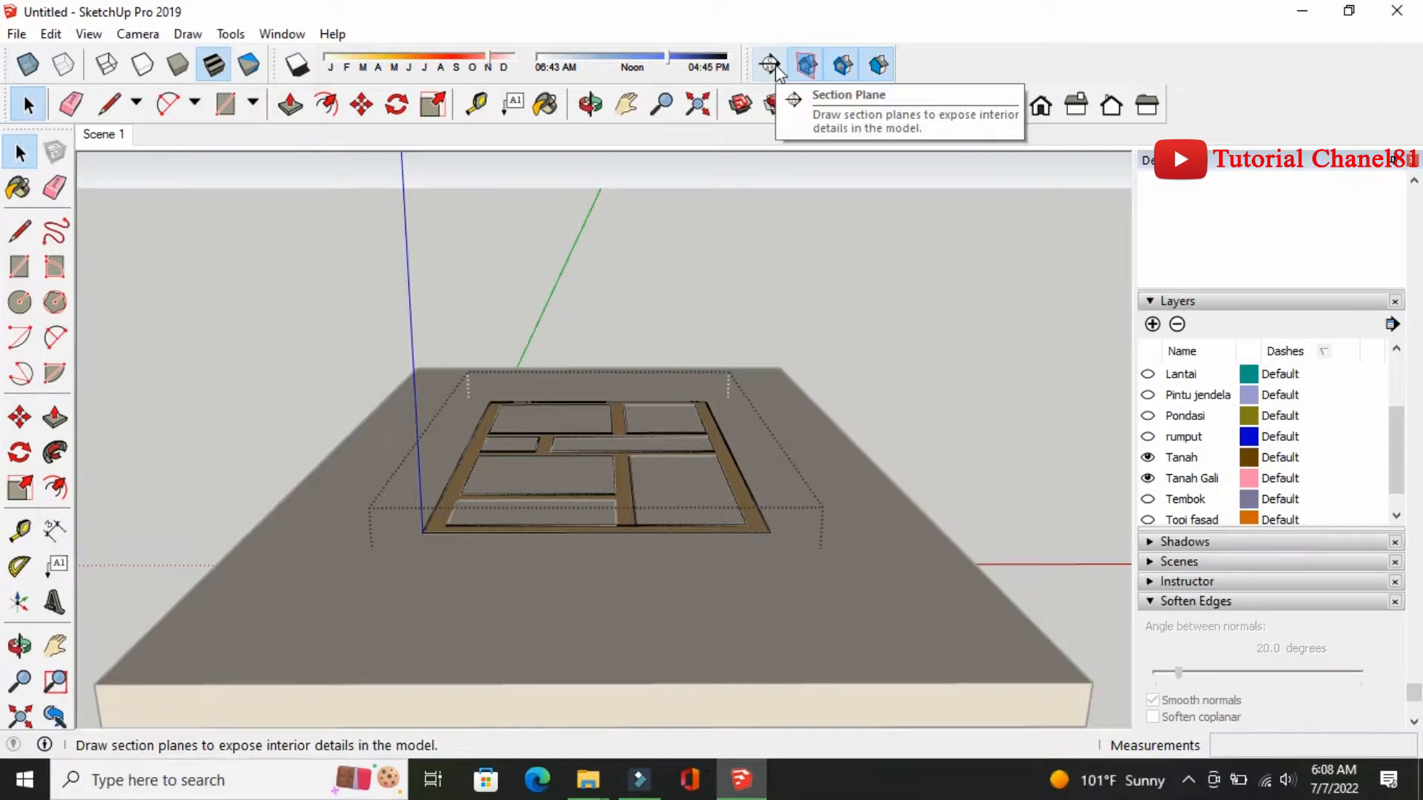
{"action": "left_click_drag", "start_coordinate": [750, 64], "coordinate": [925, 194]}
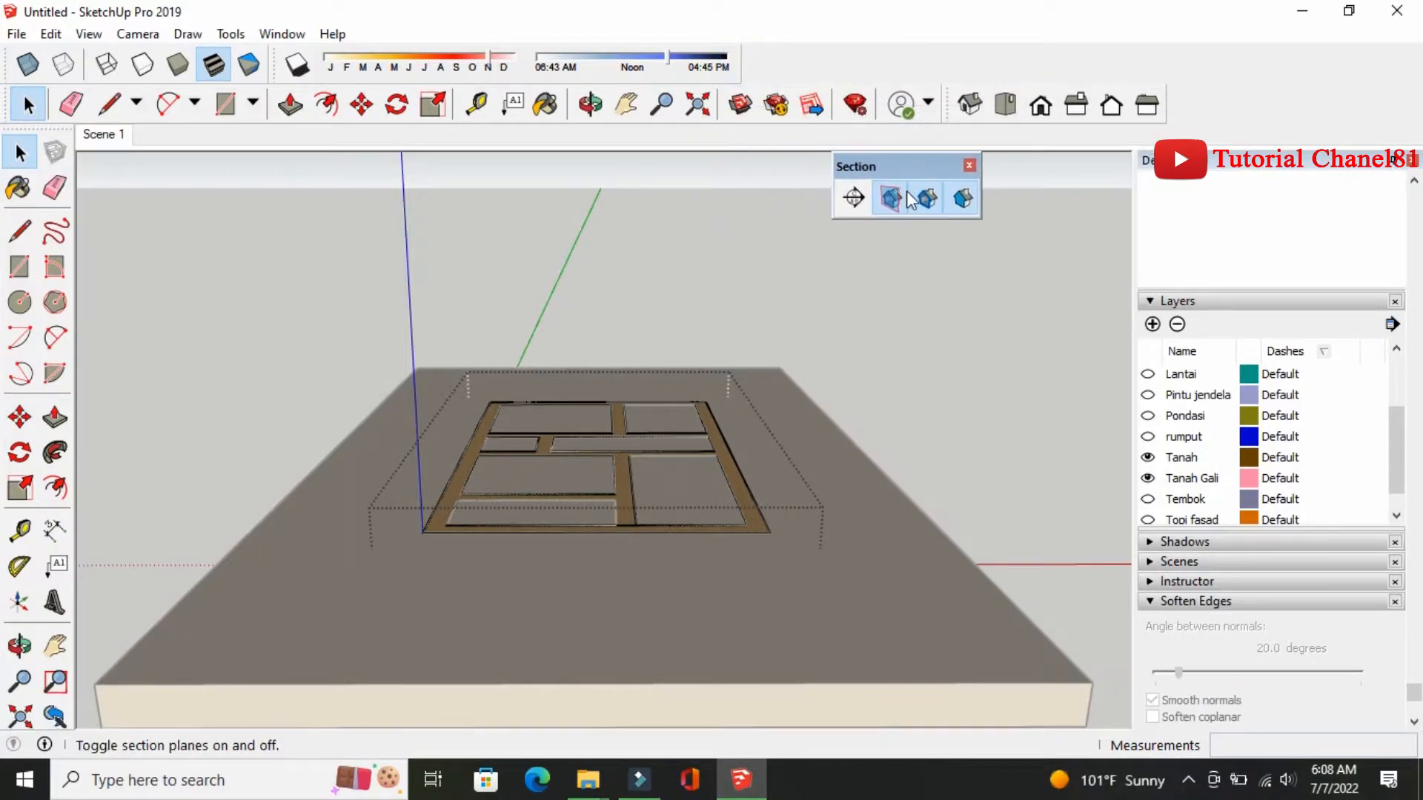
{"action": "left_click", "coordinate": [855, 199]}
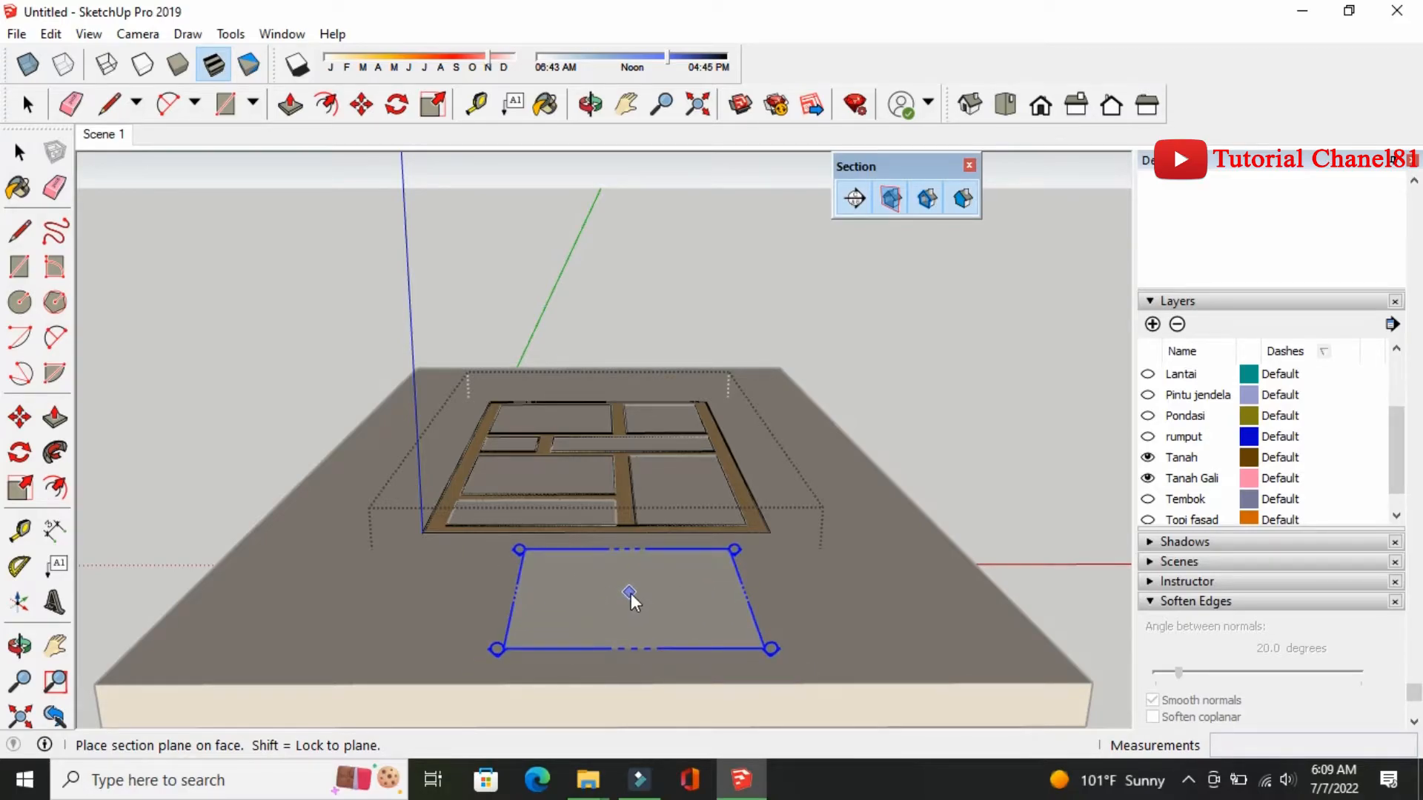
{"action": "left_click", "coordinate": [656, 596]}
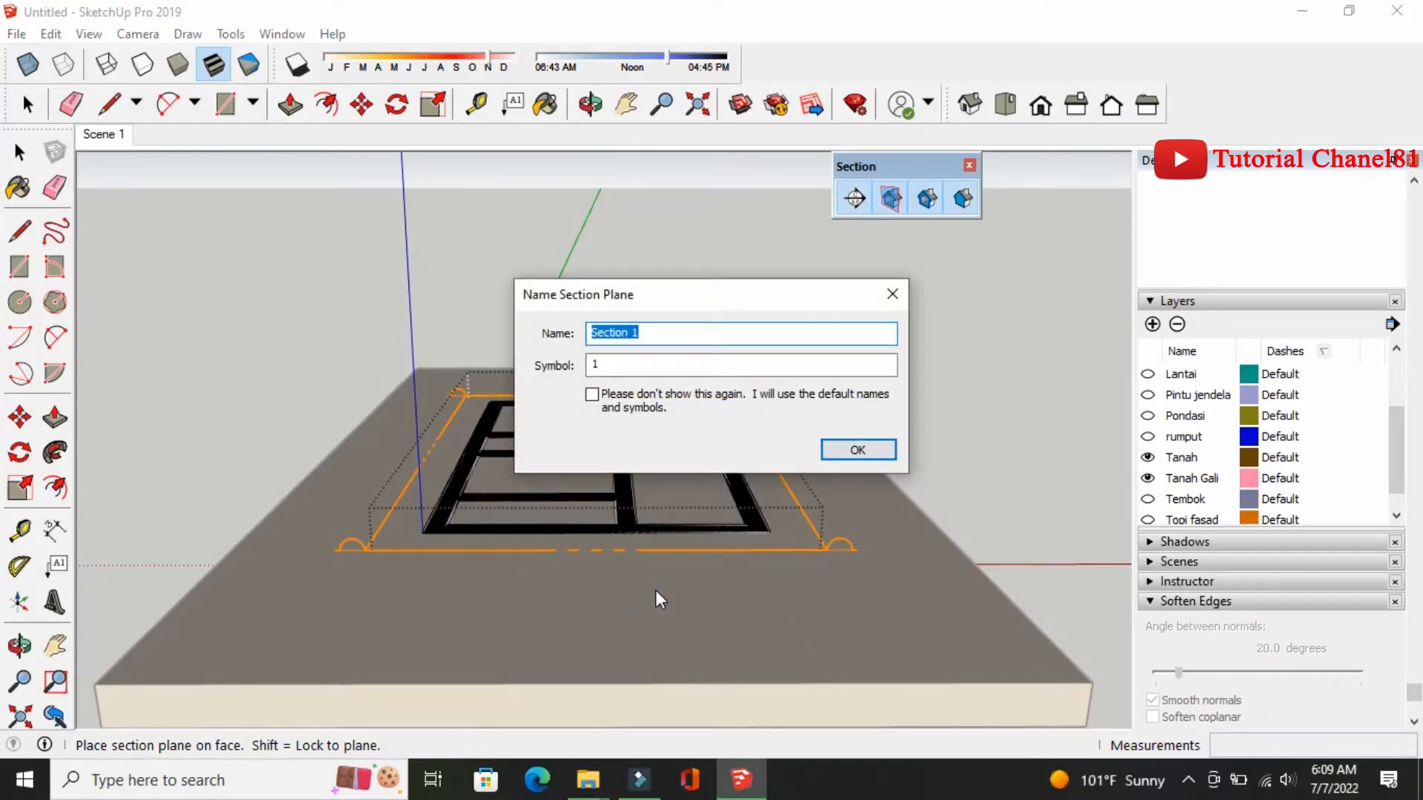
{"action": "type", "text": "tanah gali"}
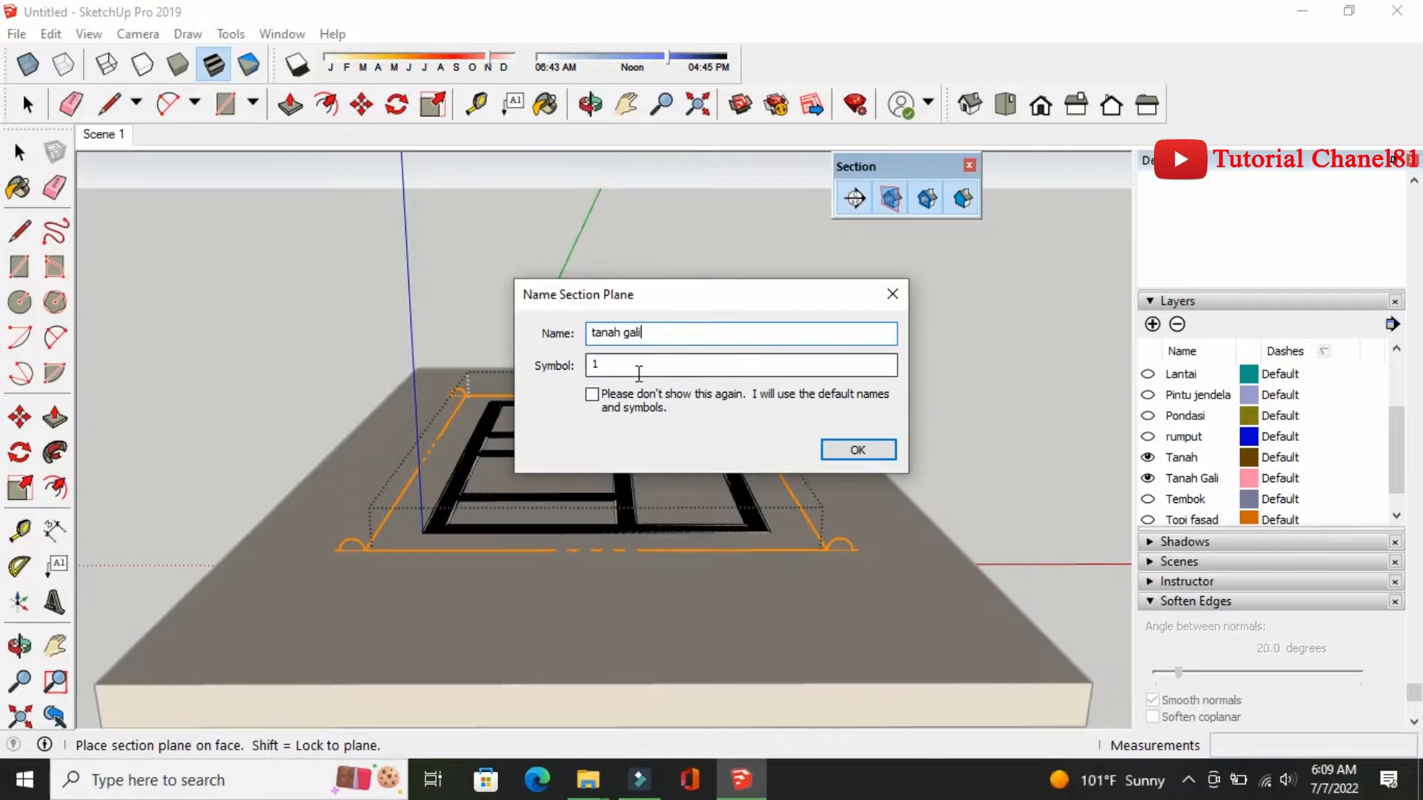
{"action": "left_click", "coordinate": [852, 449]}
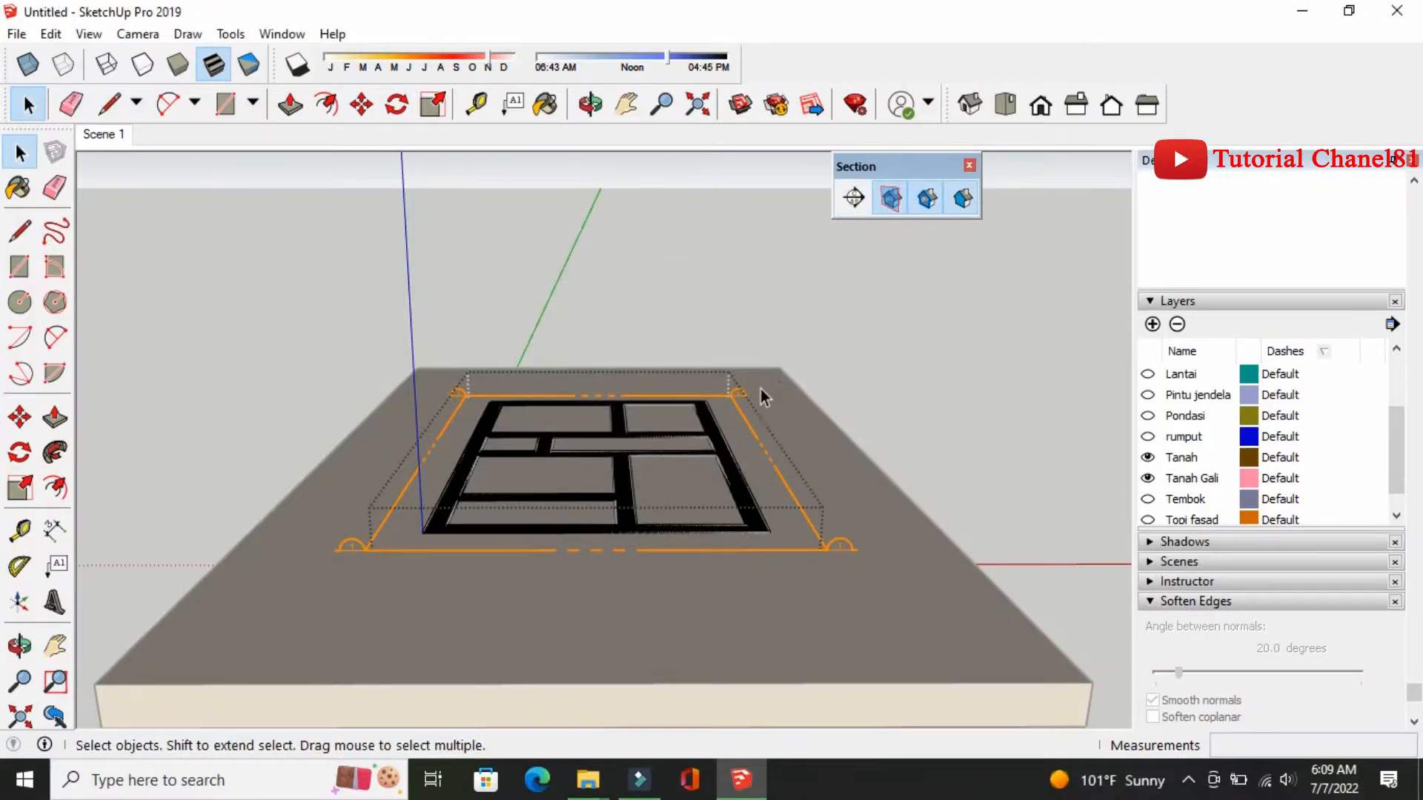
Move the tanah gali section plane down about 0.77 m to cut away the trench soil, and leave the group
{"action": "left_click", "coordinate": [825, 549]}
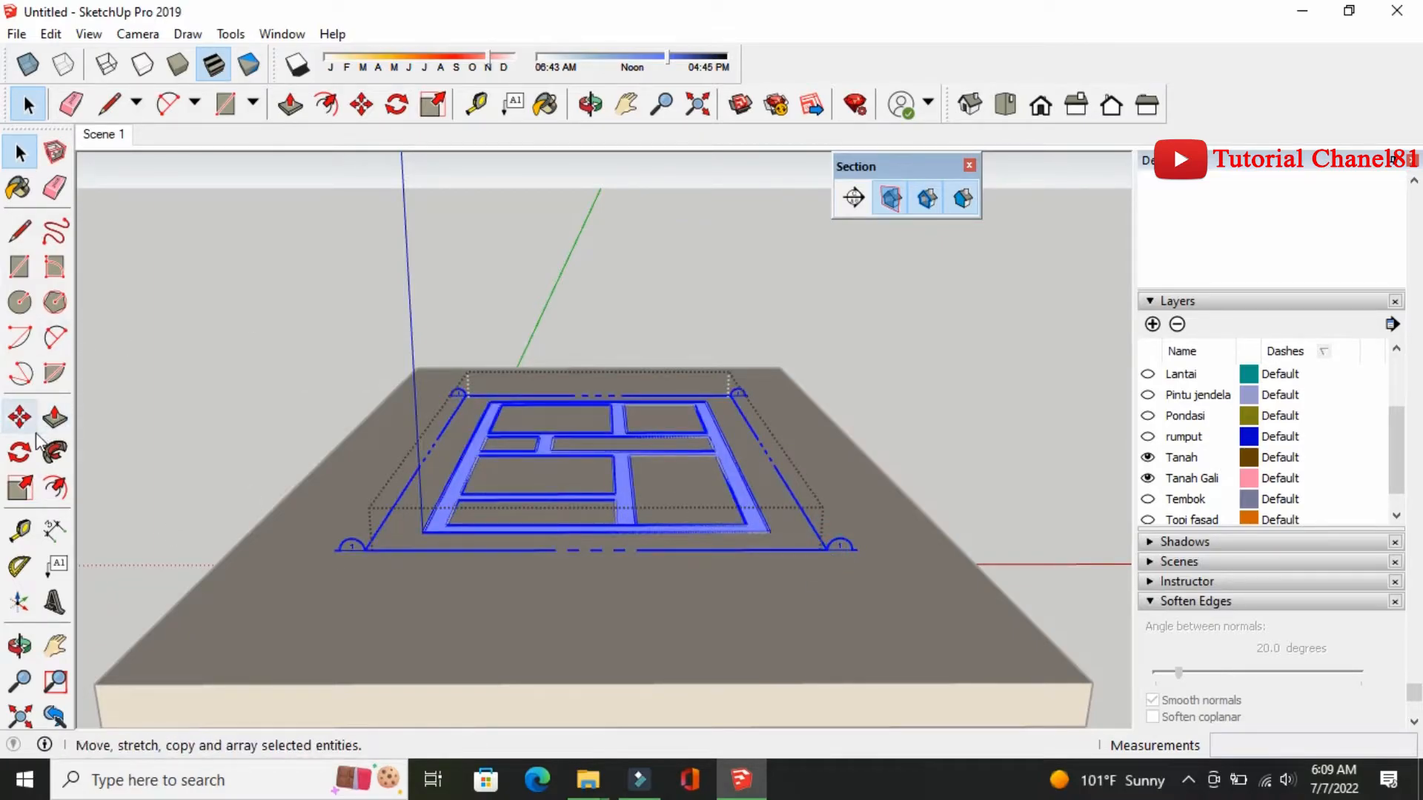
{"action": "left_click", "coordinate": [20, 417]}
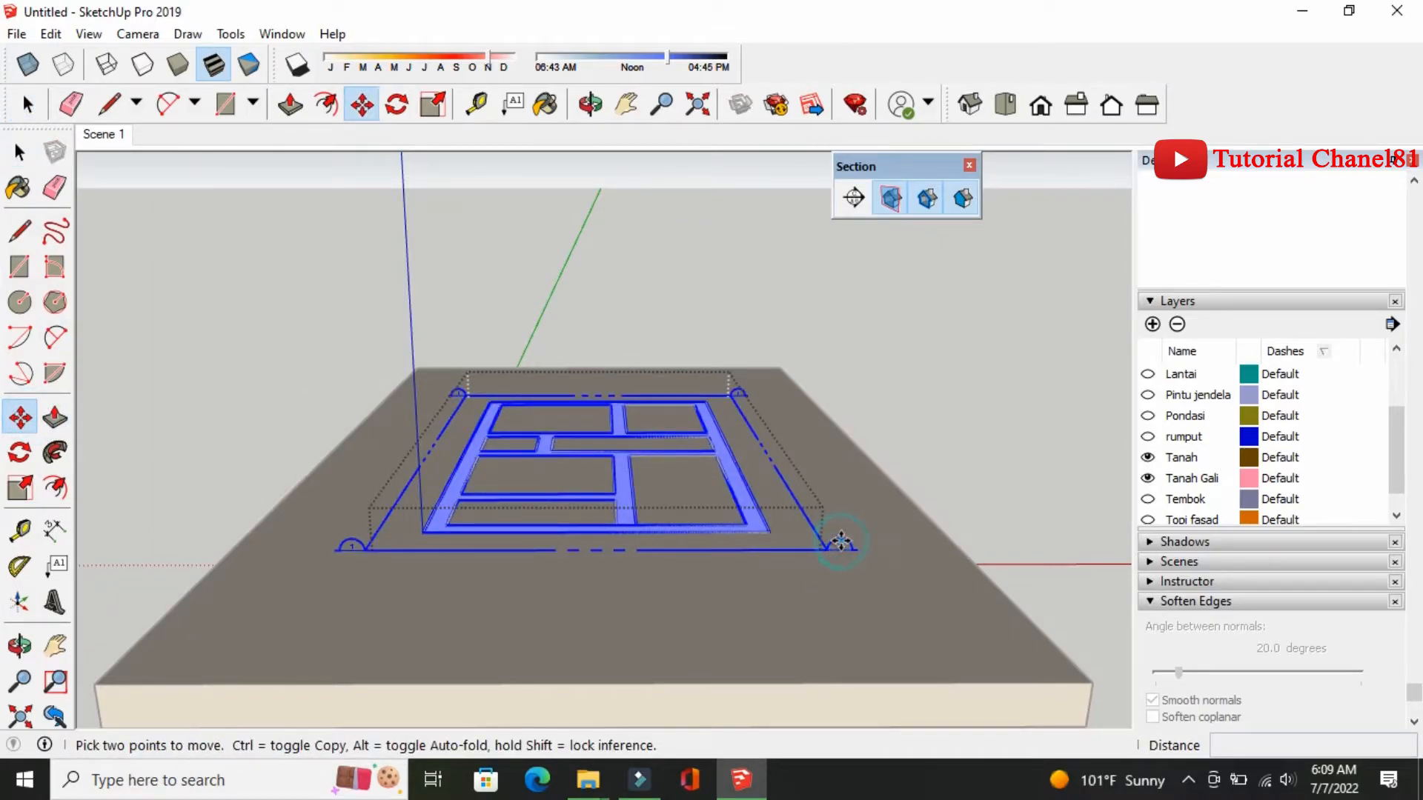
{"action": "left_click", "coordinate": [830, 548]}
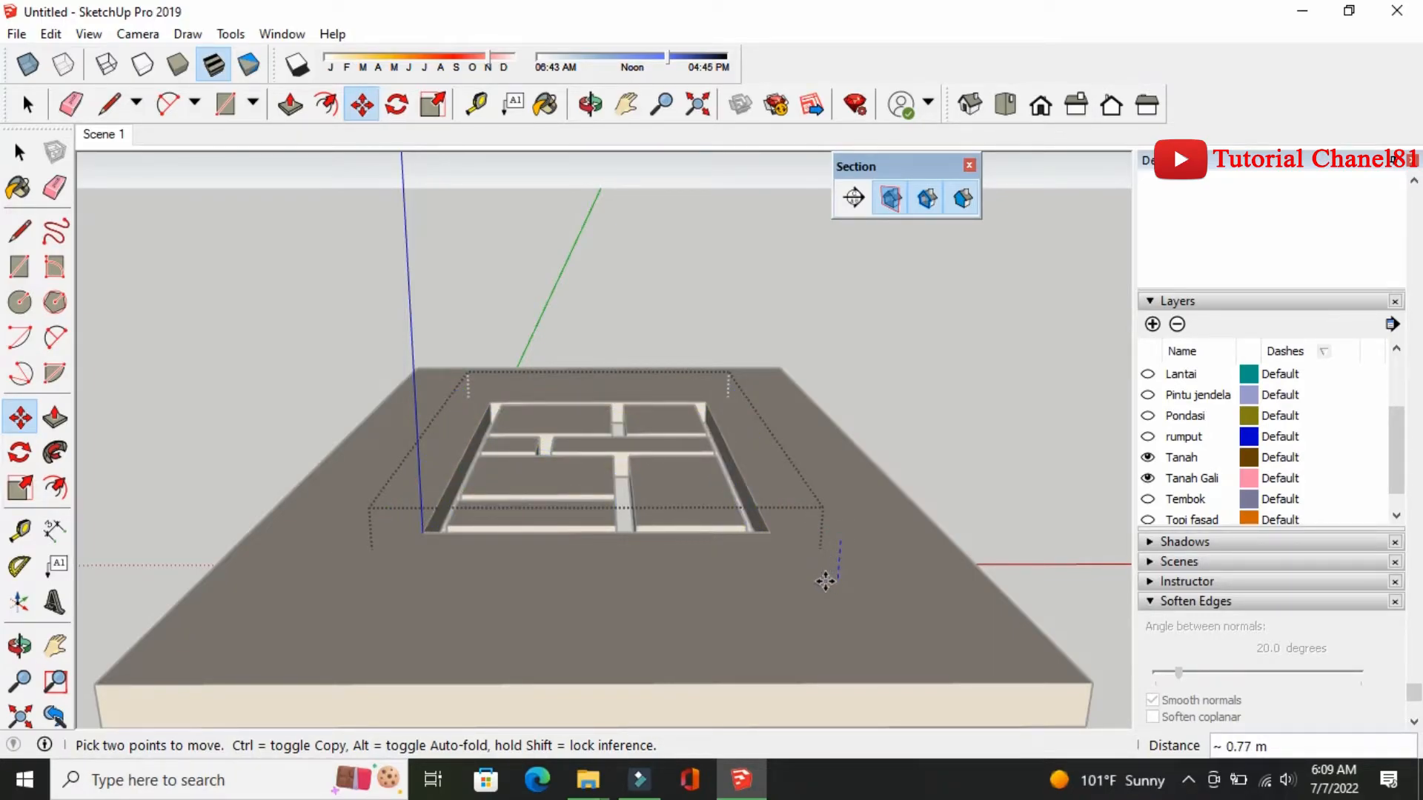
{"action": "left_click", "coordinate": [825, 581]}
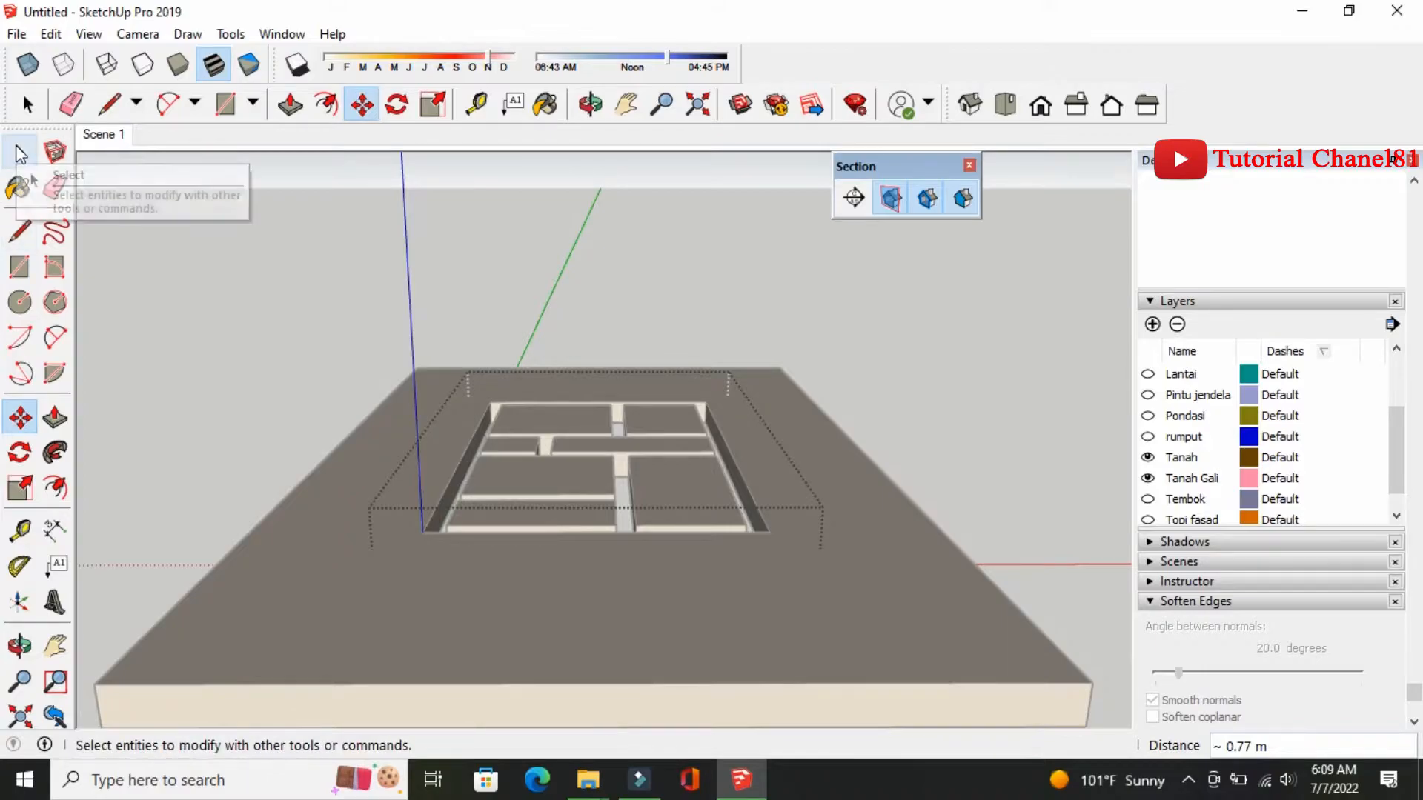
{"action": "left_click", "coordinate": [20, 153]}
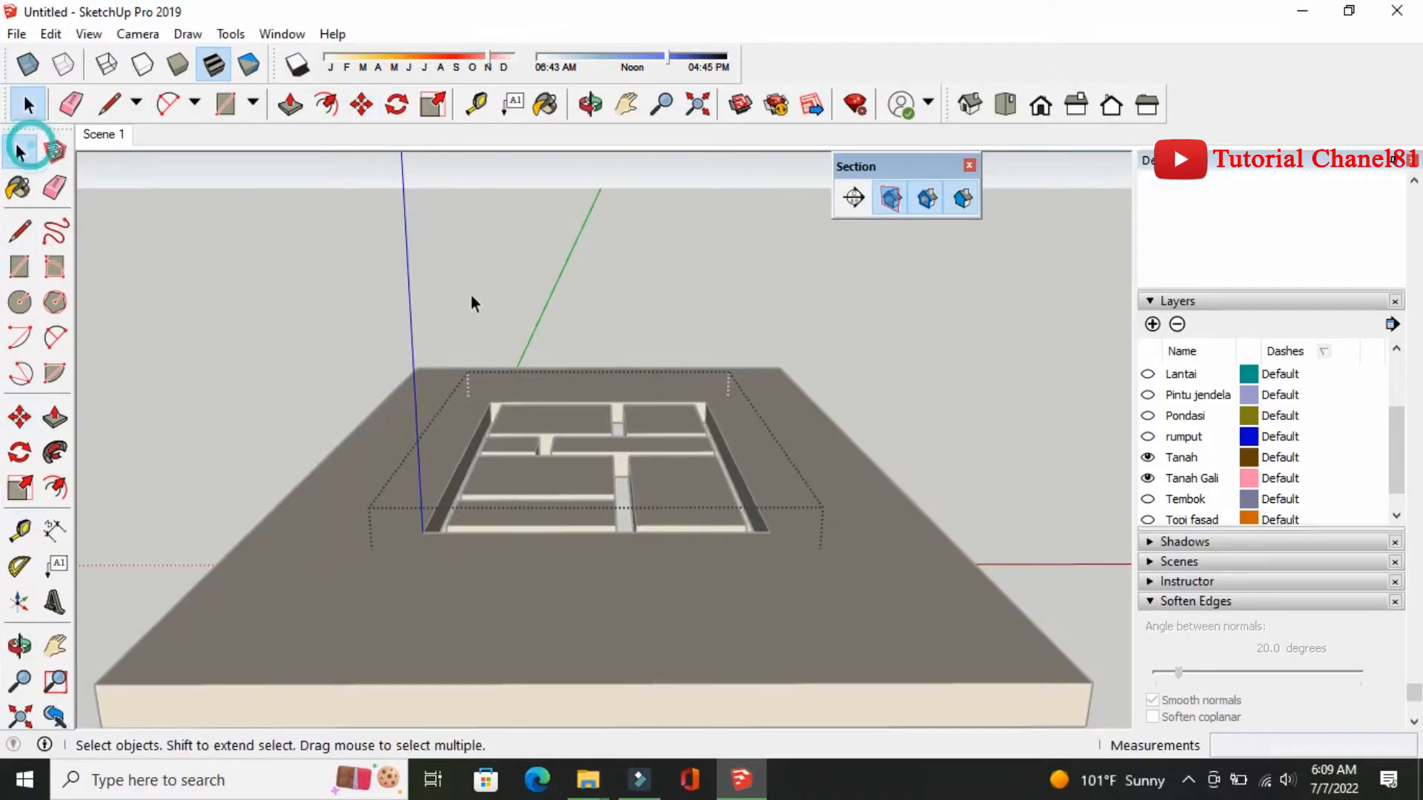
{"action": "left_click", "coordinate": [397, 260]}
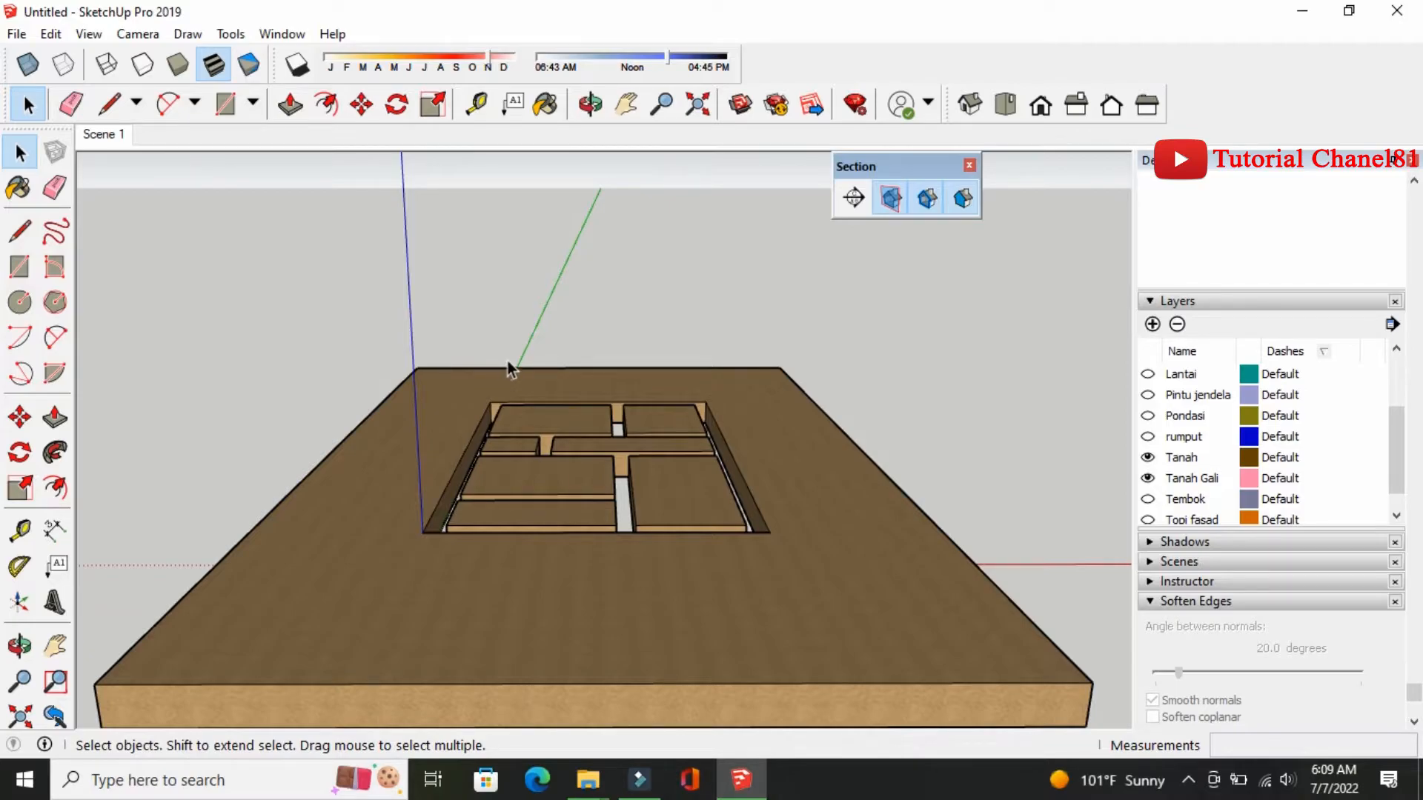
Hide the section planes and add a second scene with the style changes saved as a new style, checking it against Scene 1
{"action": "left_click", "coordinate": [891, 201]}
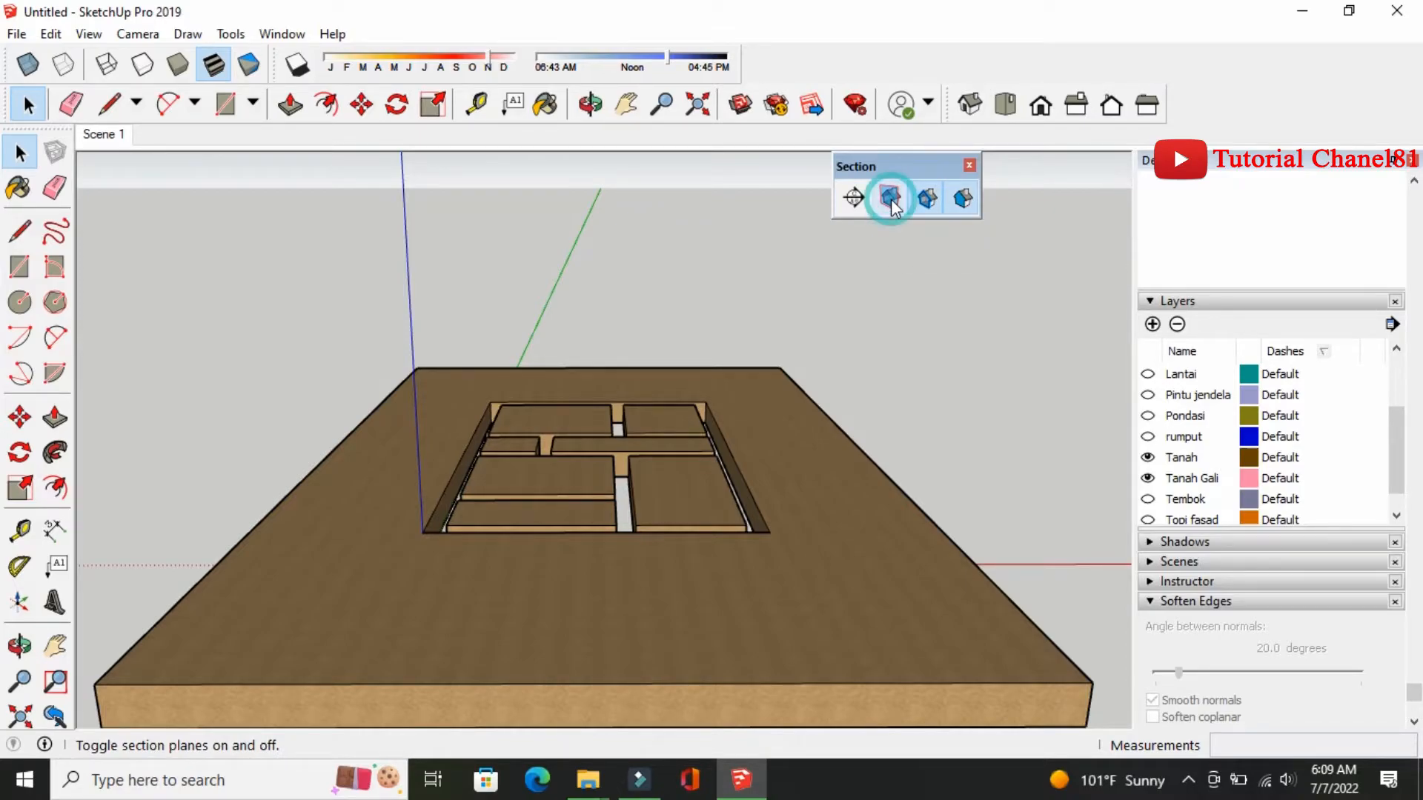
{"action": "right_click", "coordinate": [112, 142]}
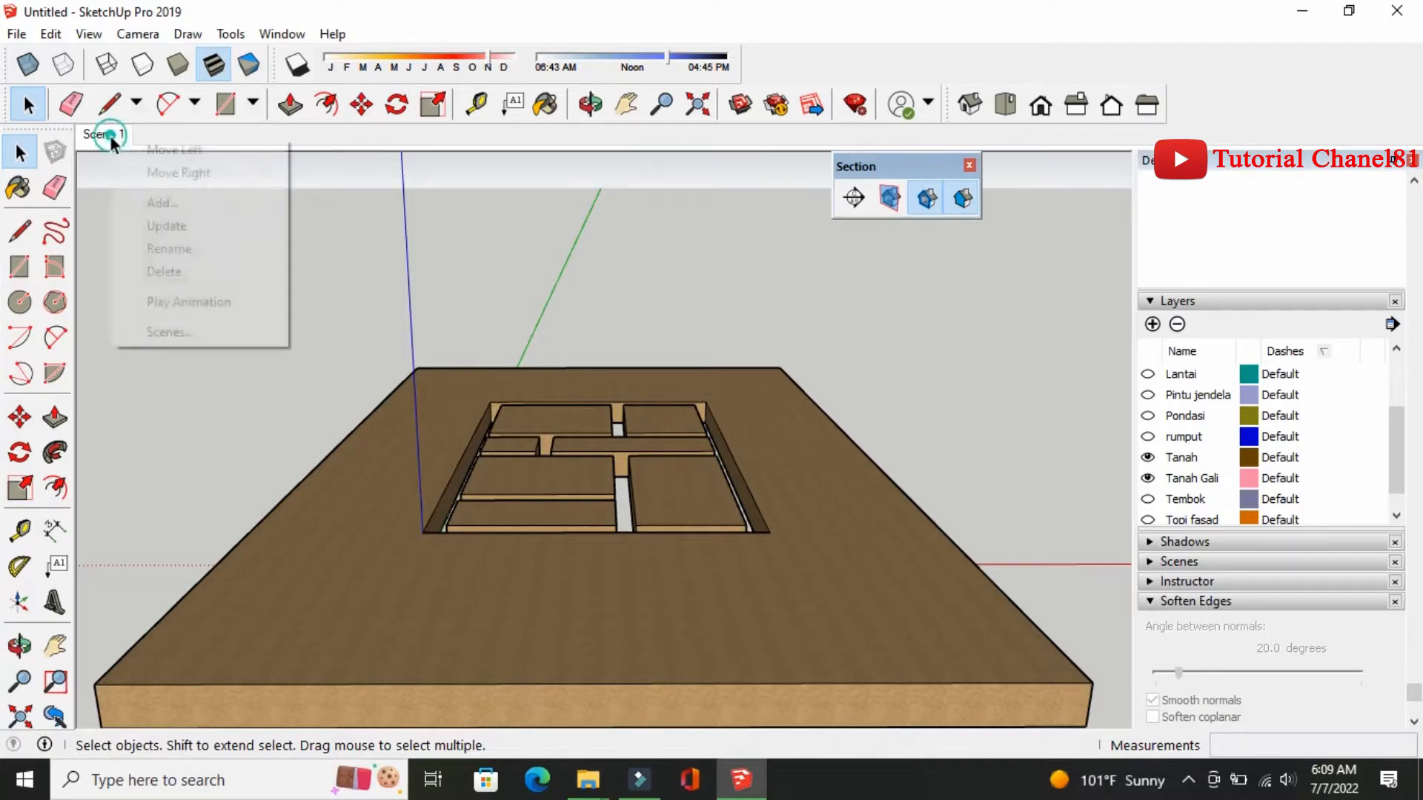
{"action": "left_click", "coordinate": [139, 203]}
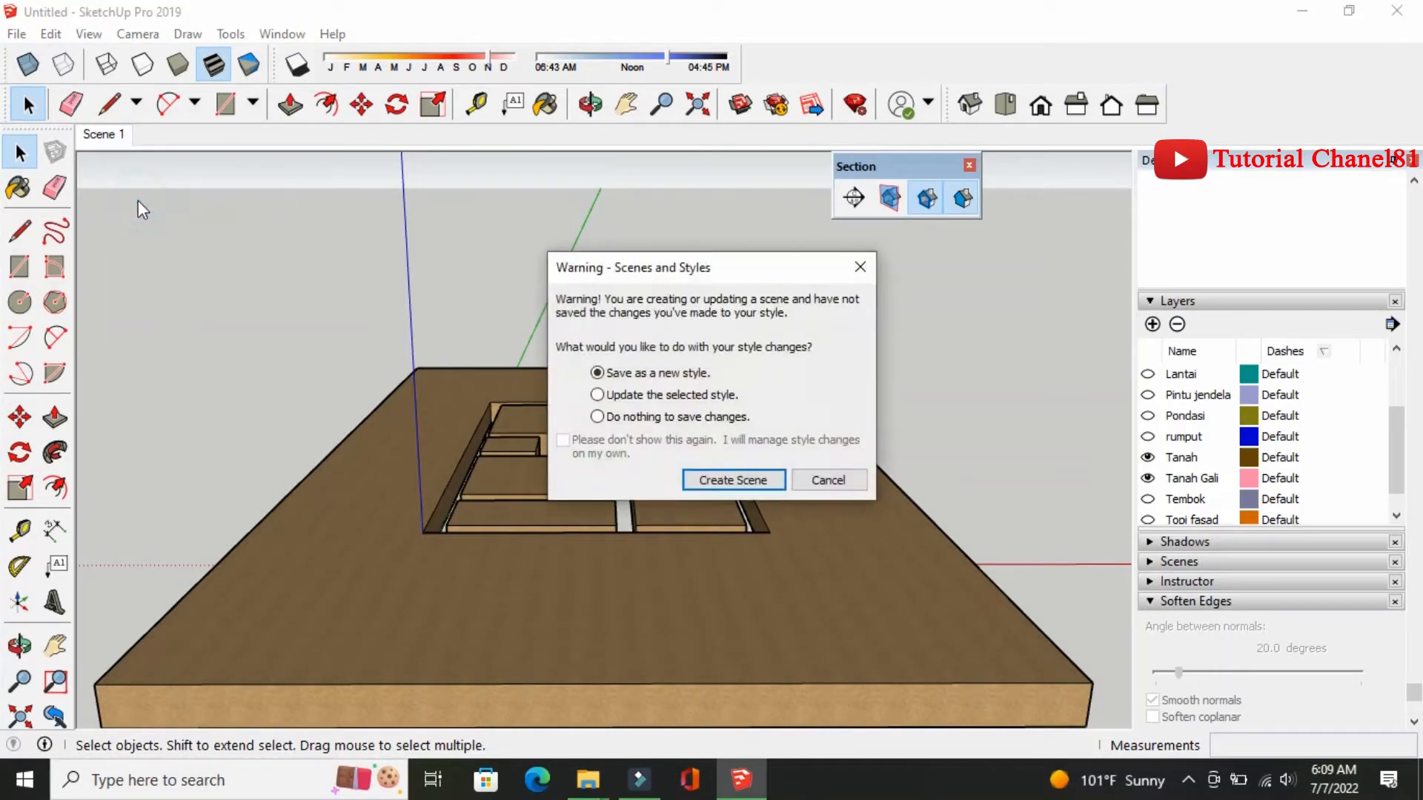
{"action": "left_click", "coordinate": [704, 481]}
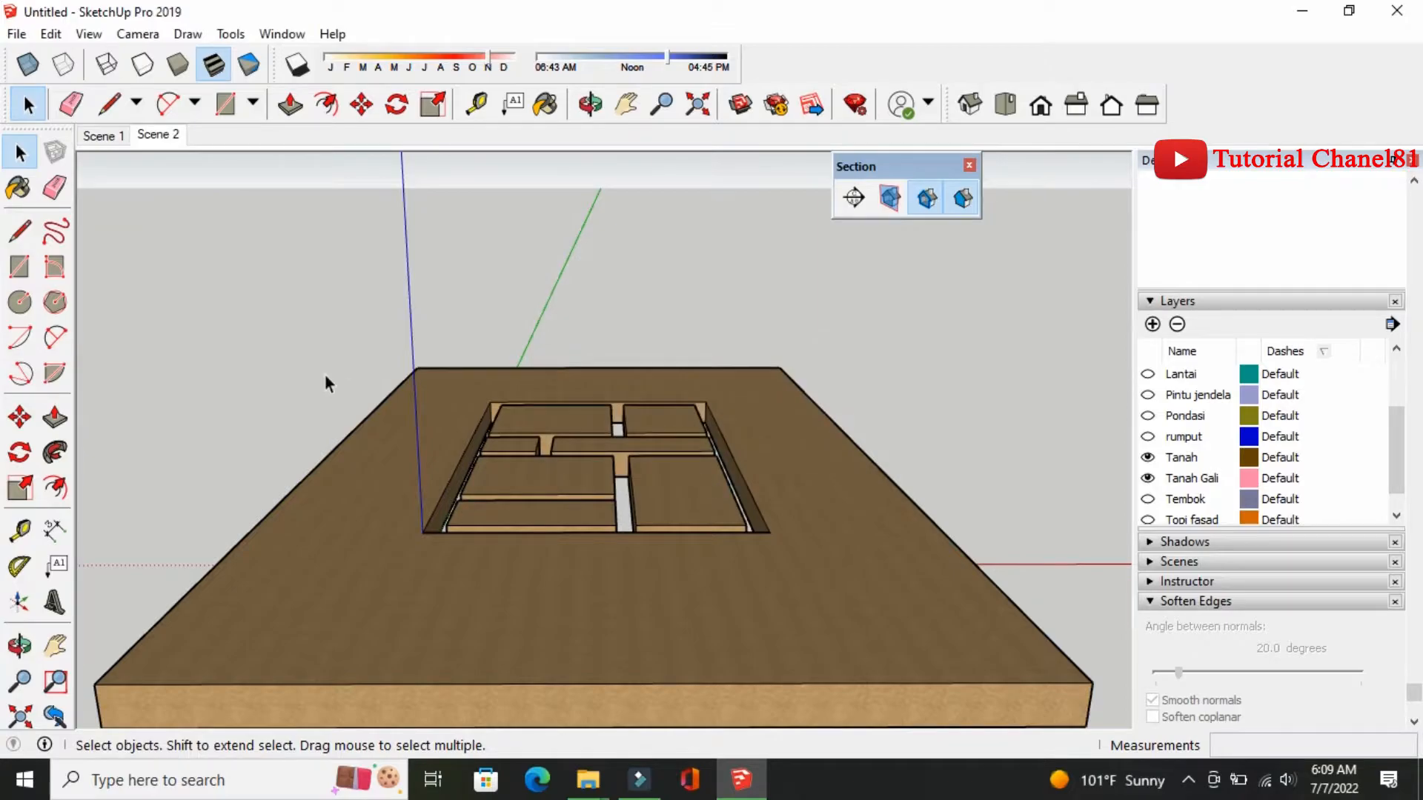
{"action": "left_click", "coordinate": [112, 143]}
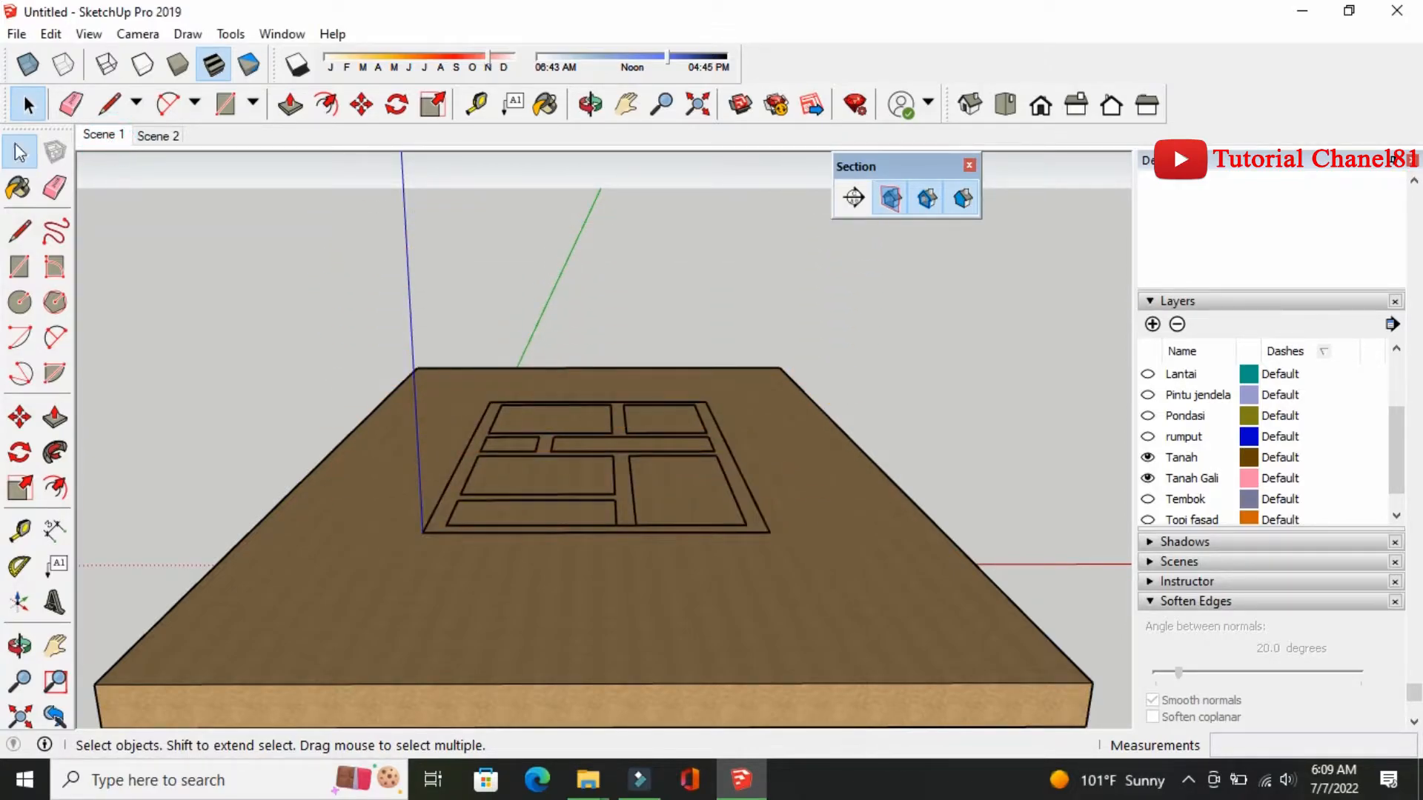
{"action": "left_click", "coordinate": [158, 140]}
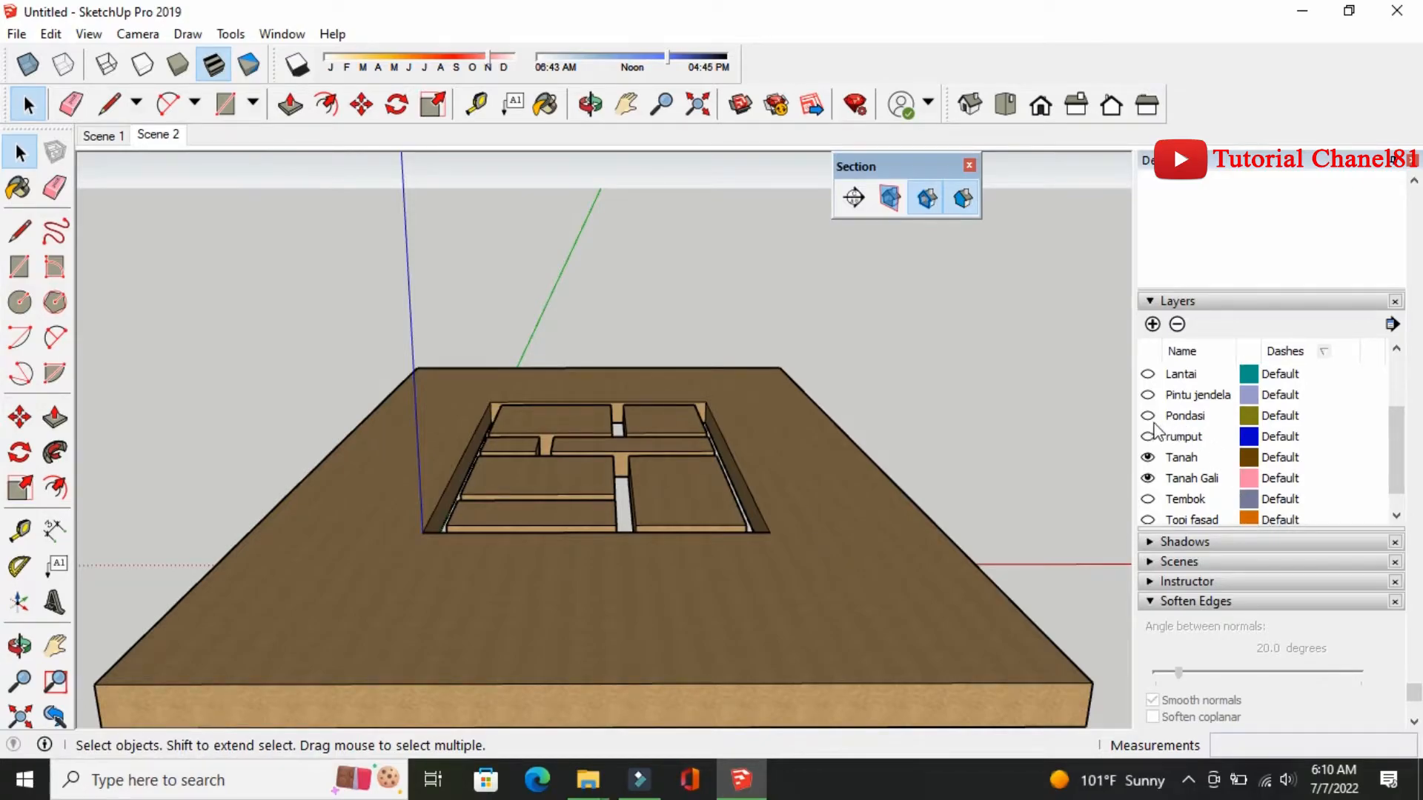
Show the Pondasi layer and place a horizontal section plane inside the foundation group, named "pondasi" with symbol 2
{"action": "left_click", "coordinate": [1148, 416]}
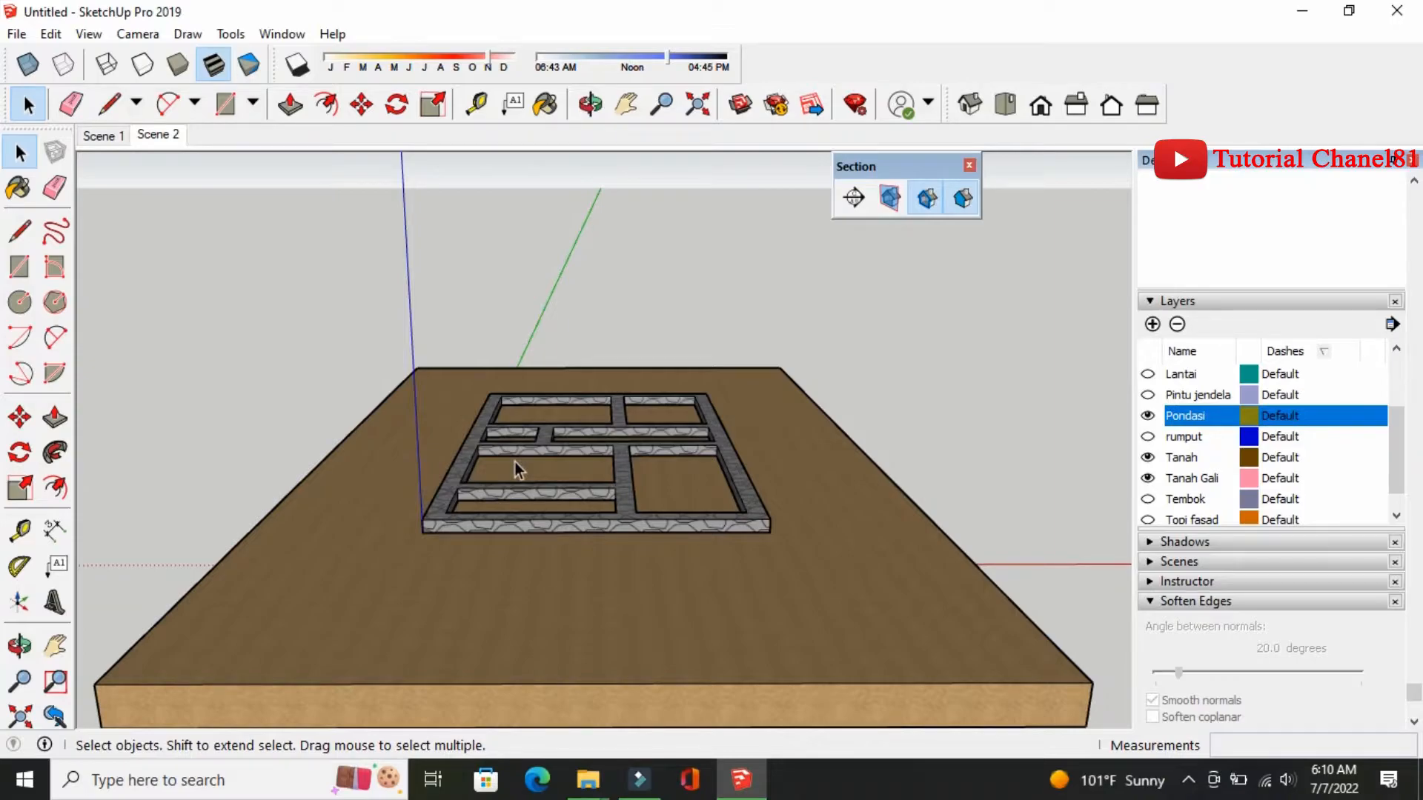
{"action": "double_click", "coordinate": [722, 444]}
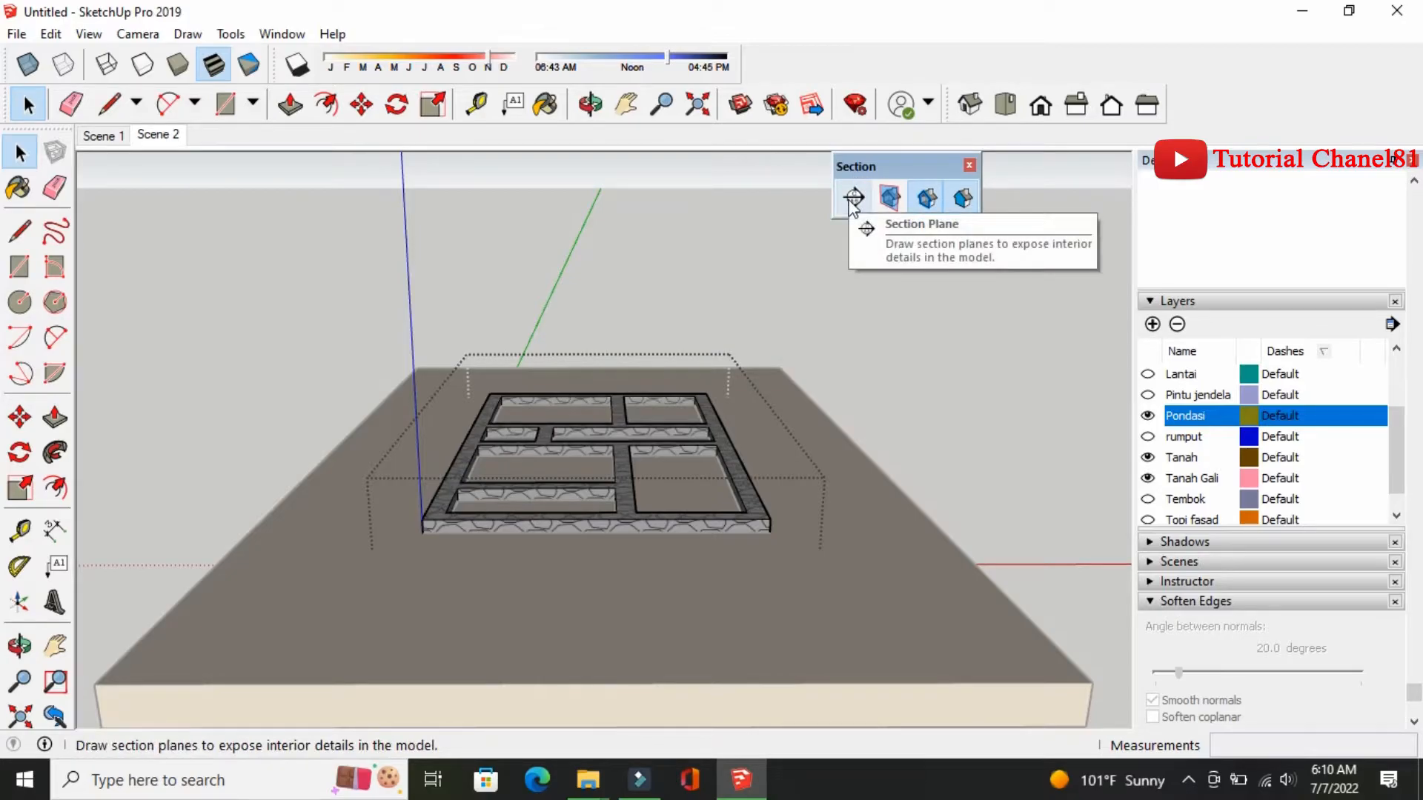
{"action": "left_click", "coordinate": [852, 198]}
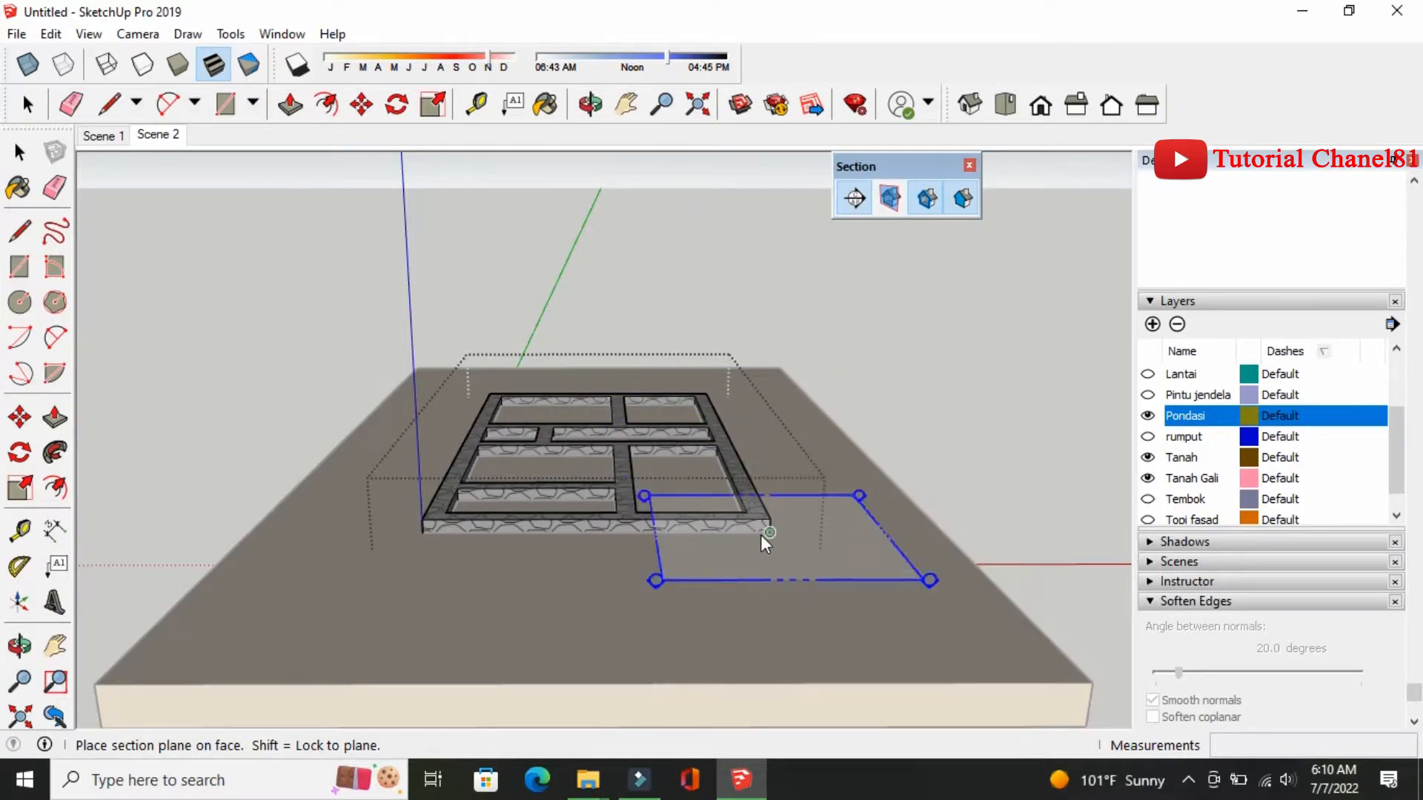
{"action": "left_click", "coordinate": [807, 541]}
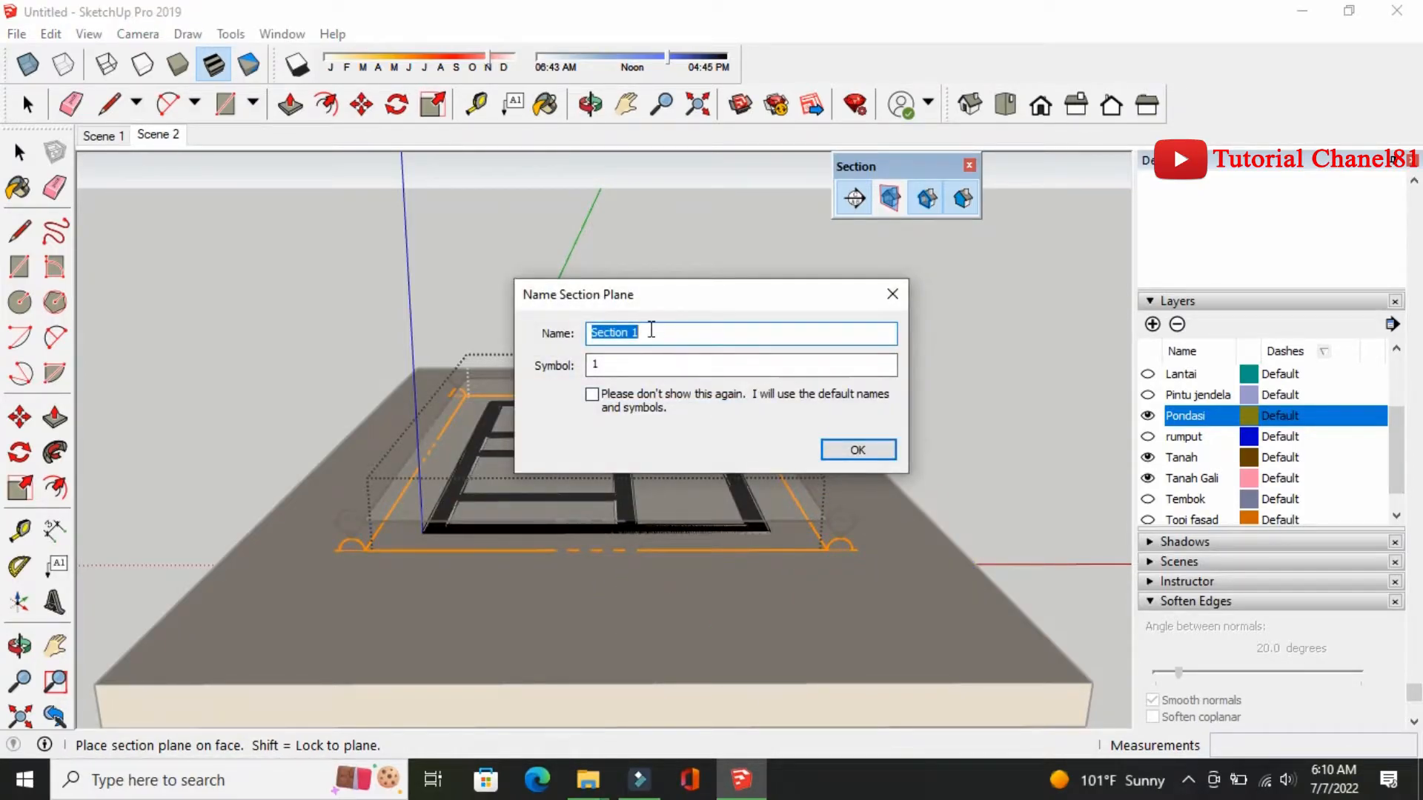
{"action": "type", "text": "pondasi"}
{"action": "double_click", "coordinate": [609, 357]}
{"action": "type", "text": "2"}
{"action": "left_click", "coordinate": [835, 450]}
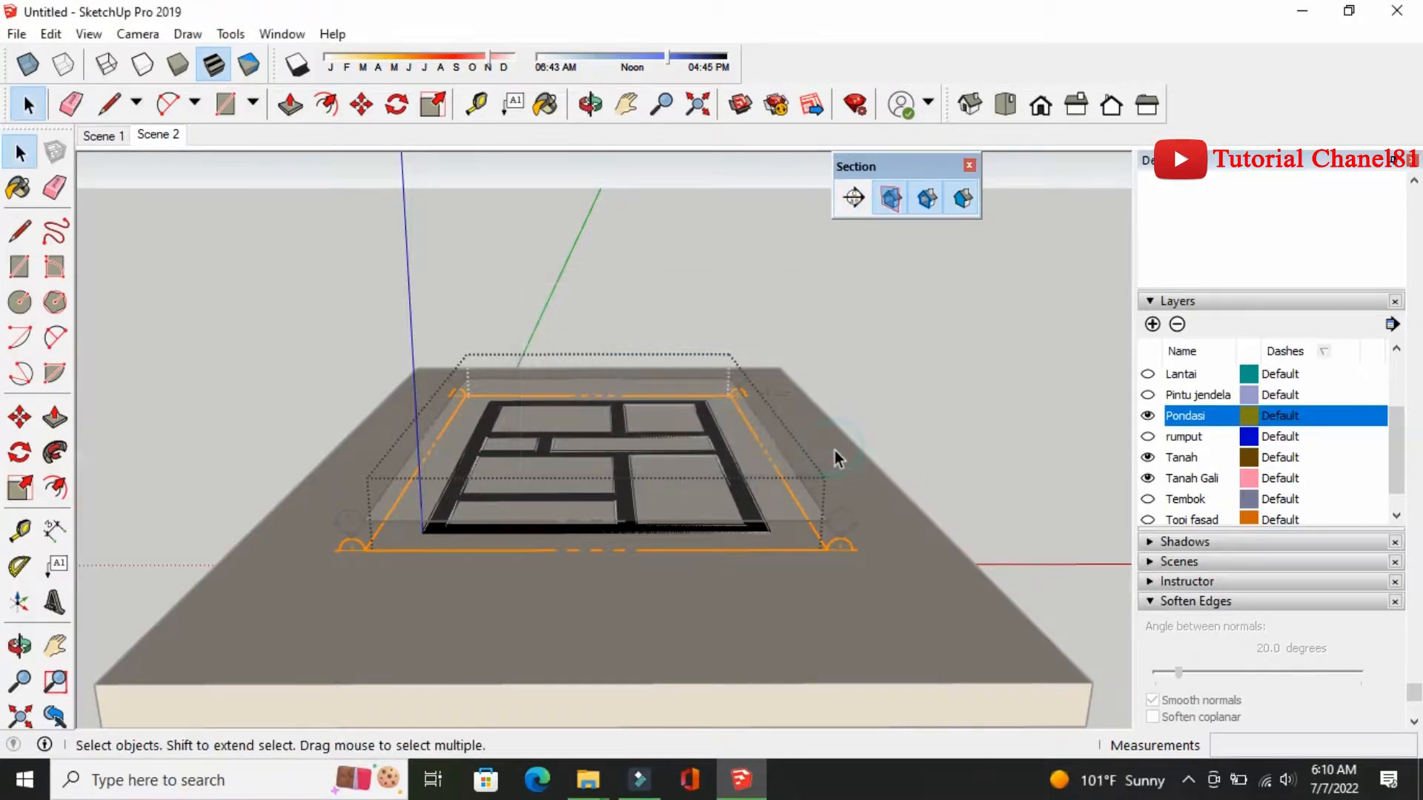
Hide the Tanah and Tanah Gali layers and move the pondasi section plane down about 0.97 m to below the foundation
{"action": "left_click", "coordinate": [728, 395]}
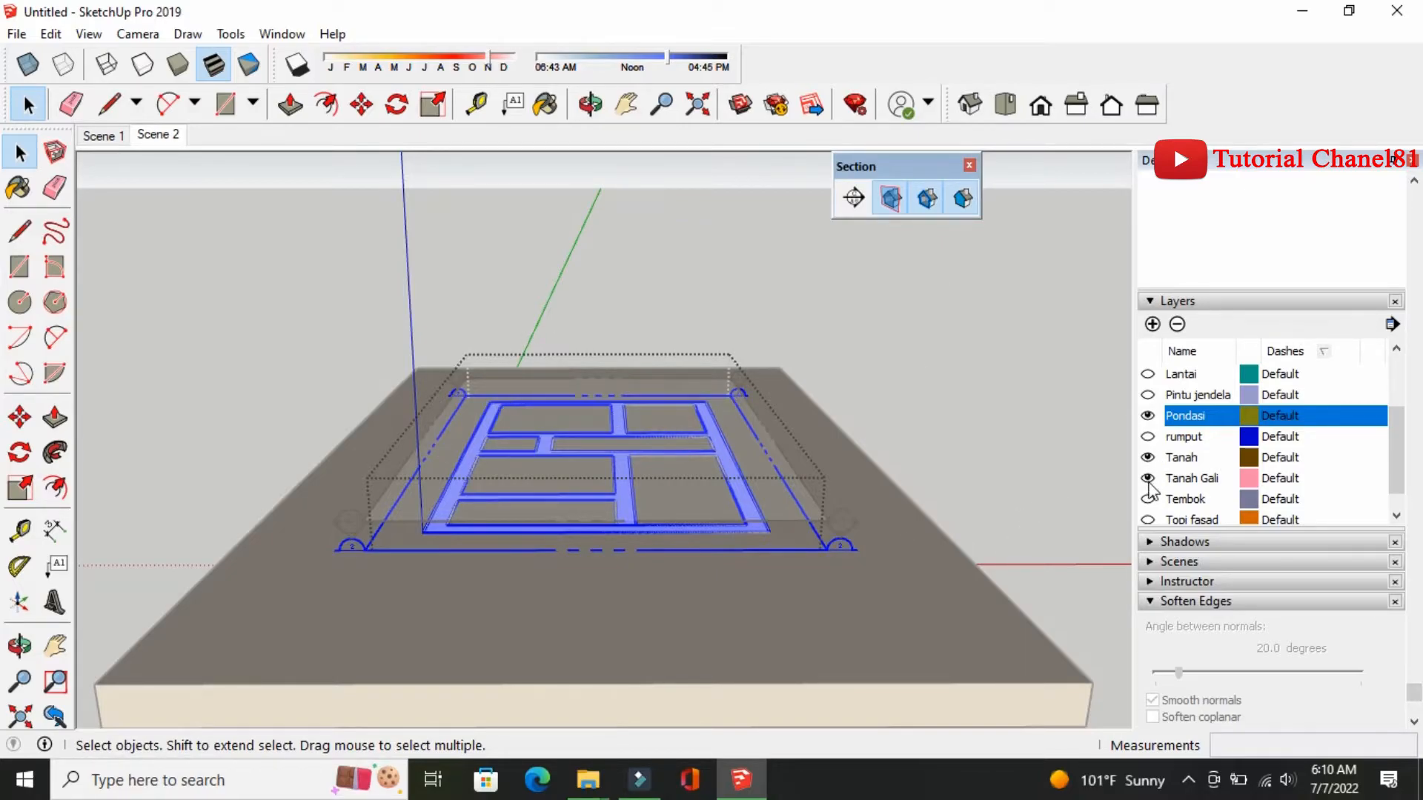
{"action": "left_click", "coordinate": [1148, 457]}
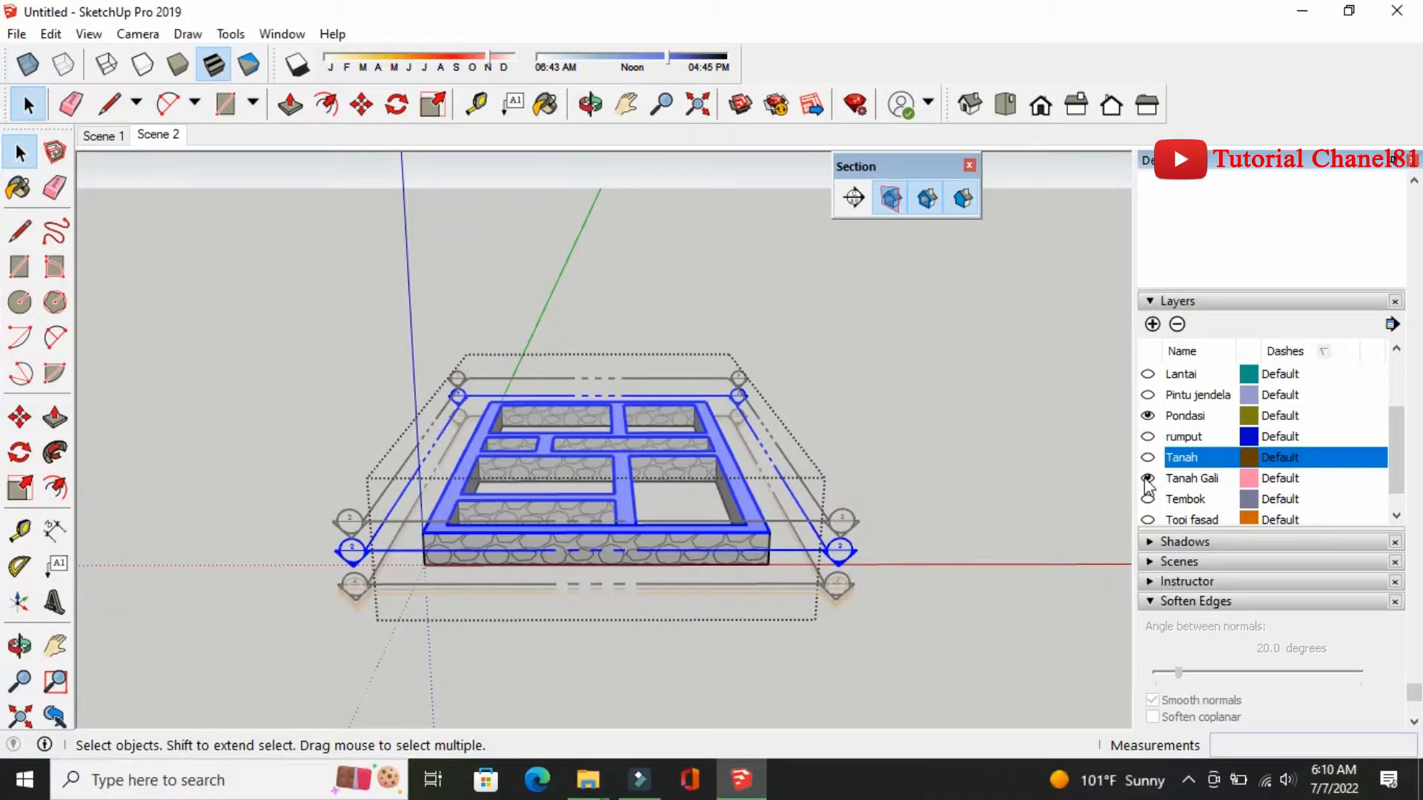
{"action": "left_click", "coordinate": [1148, 478]}
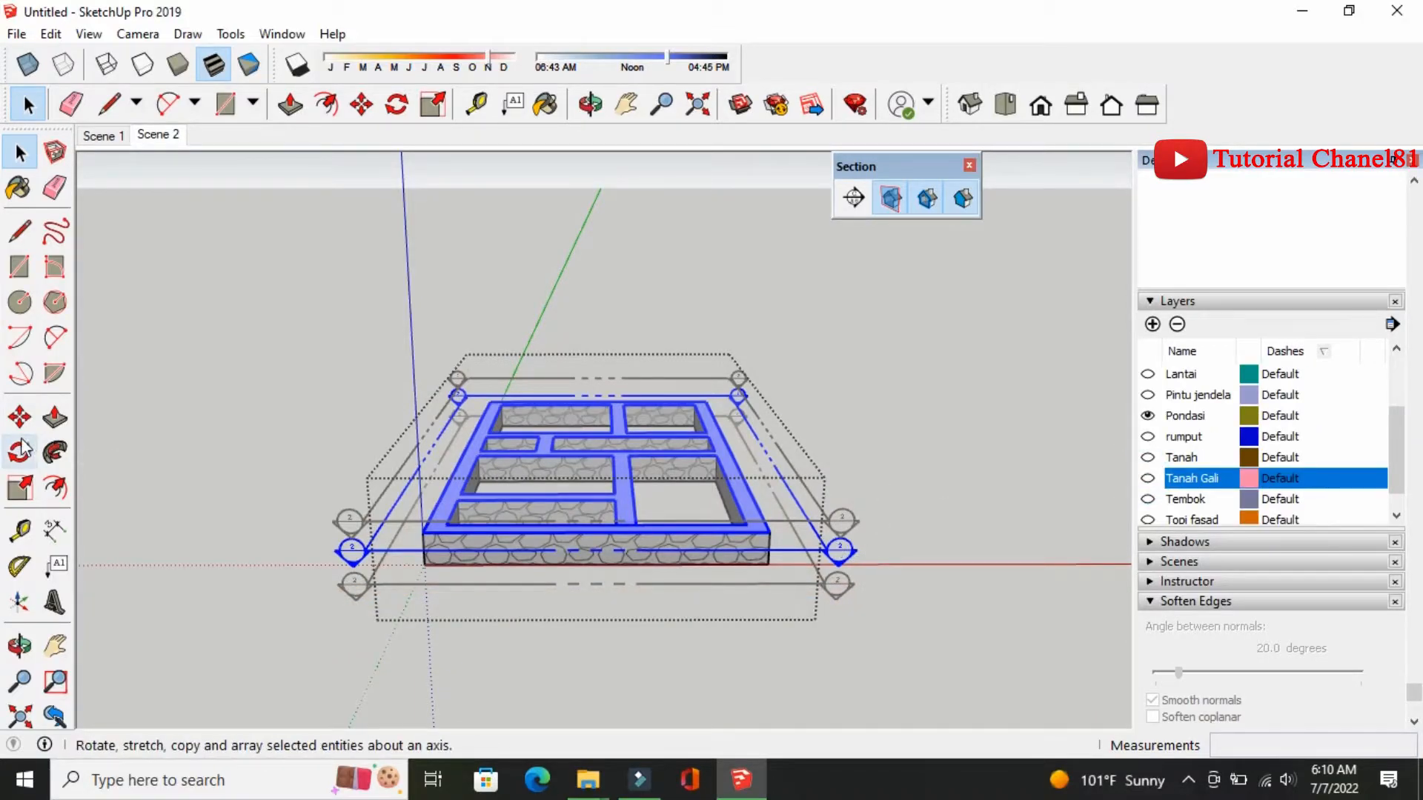
{"action": "left_click", "coordinate": [20, 417]}
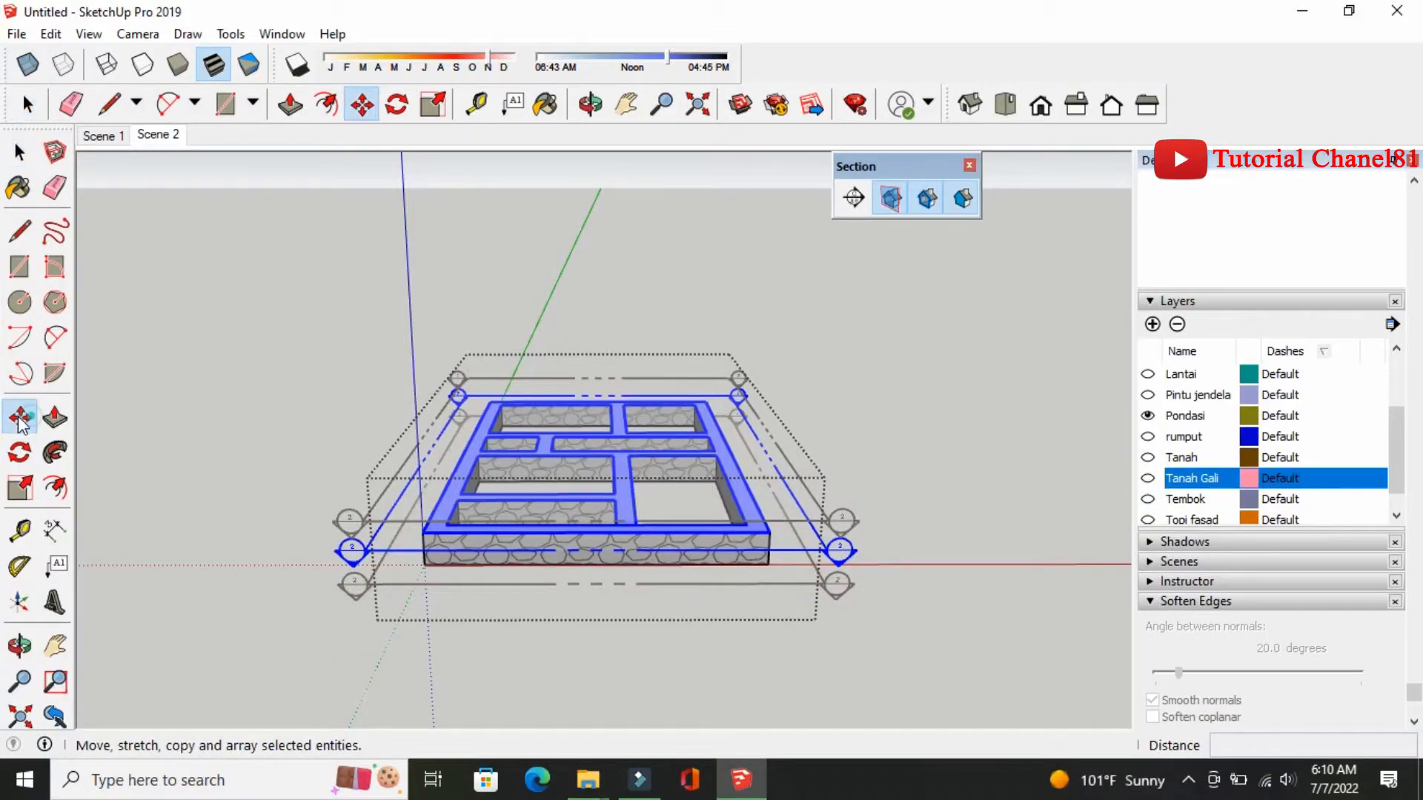
{"action": "left_click", "coordinate": [840, 551]}
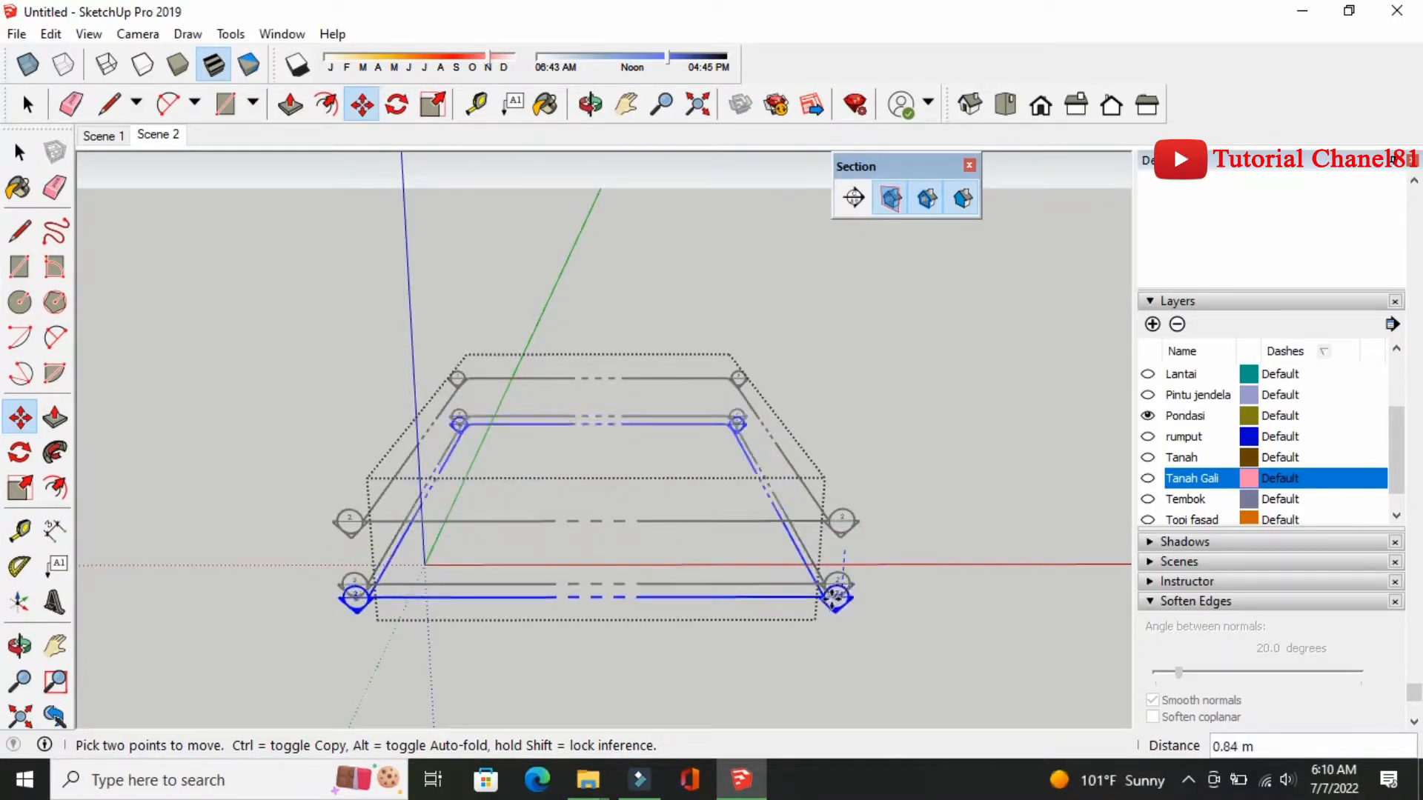
{"action": "left_click", "coordinate": [833, 605]}
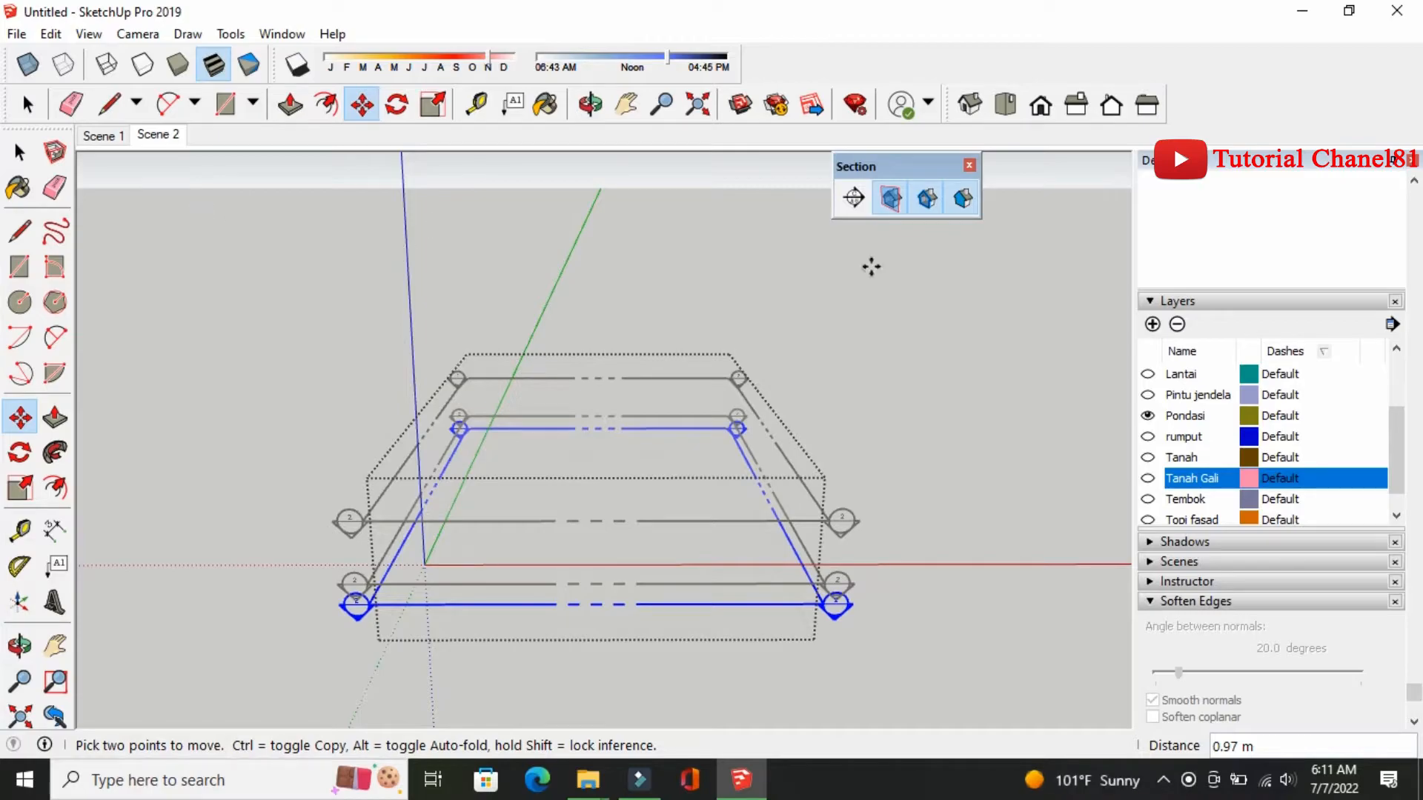
Hide the section planes and show the Tanah and Tanah Gali layers again
{"action": "left_click", "coordinate": [891, 199]}
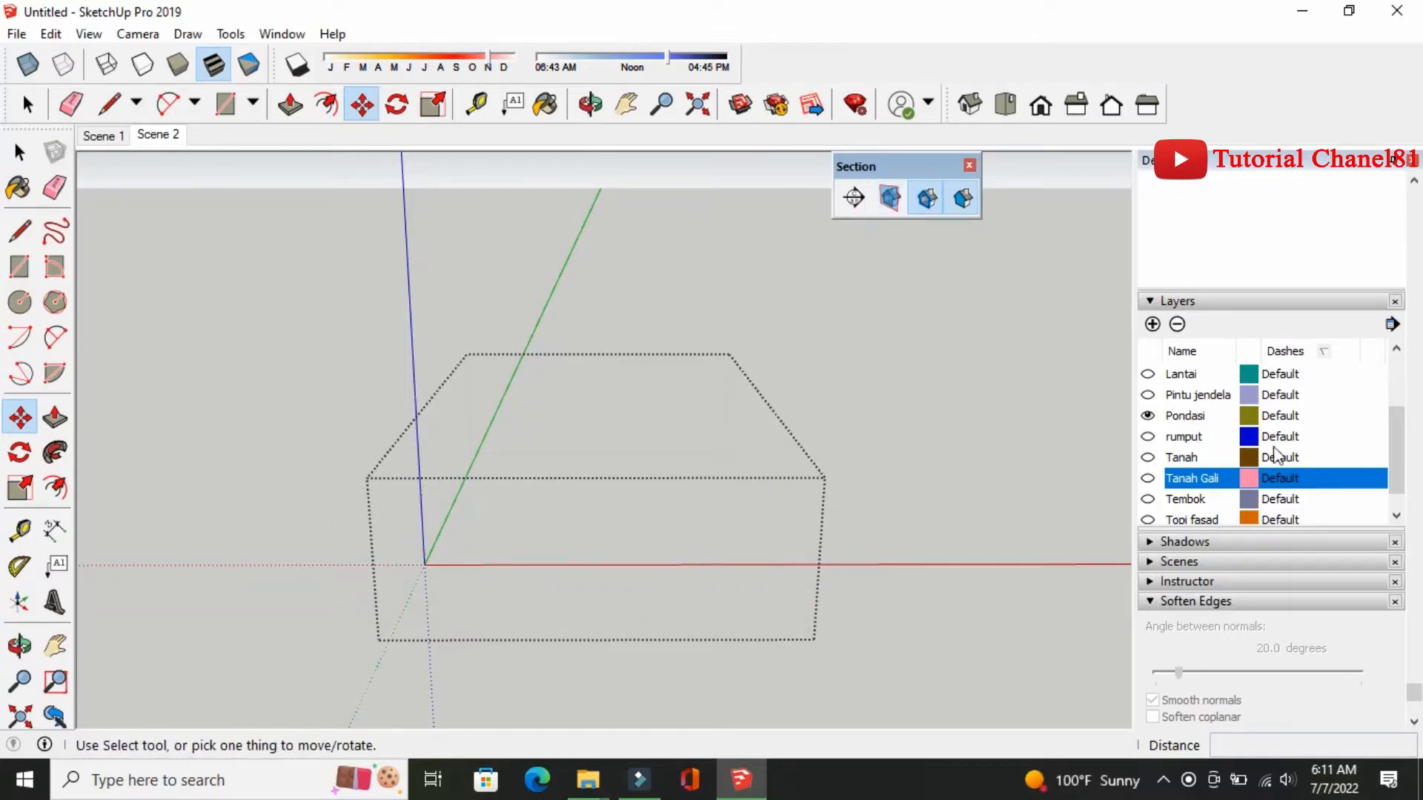
{"action": "left_click", "coordinate": [1148, 458]}
{"action": "left_click", "coordinate": [1148, 478]}
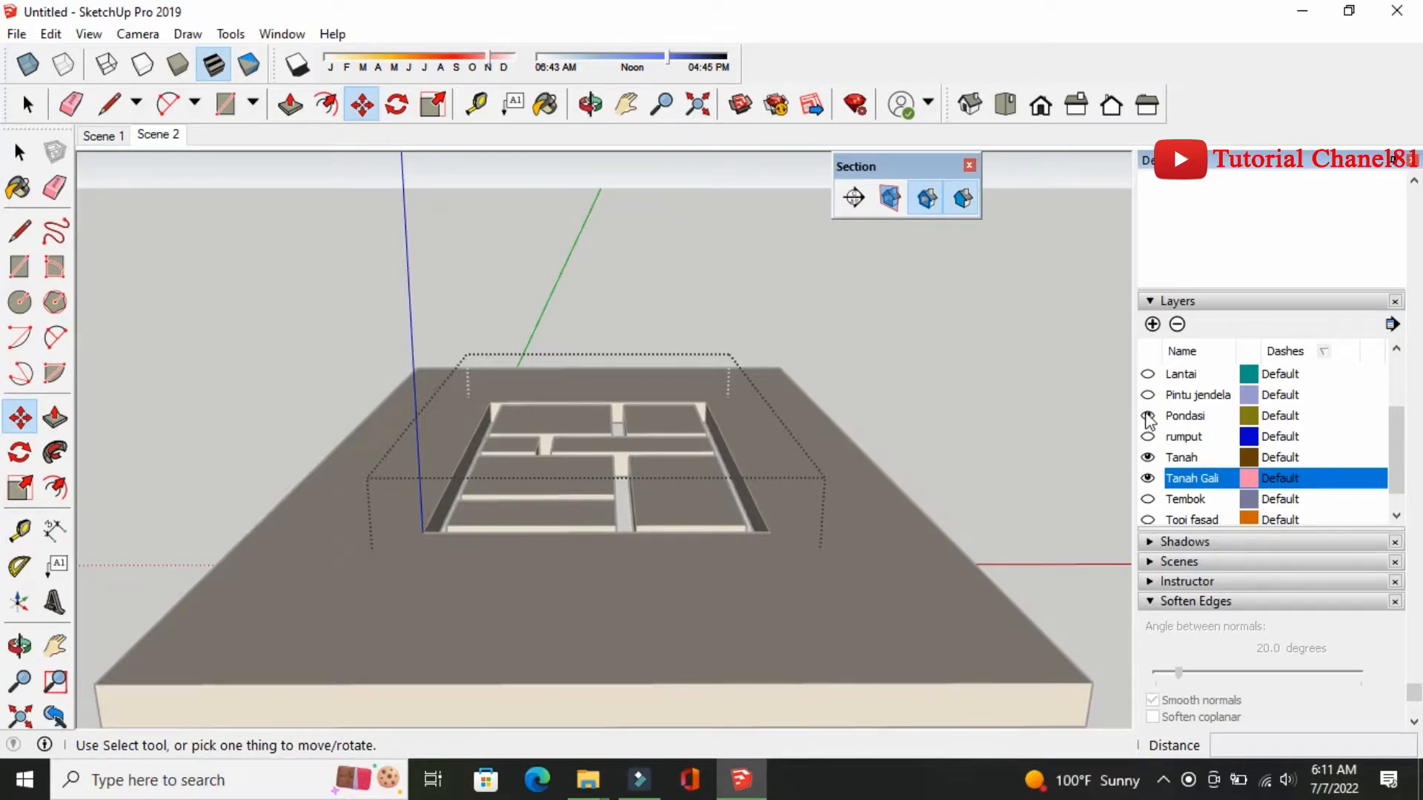
Try to hide the Pondasi layer while its group is open, and return to the Select tool
{"action": "left_click", "coordinate": [1146, 416]}
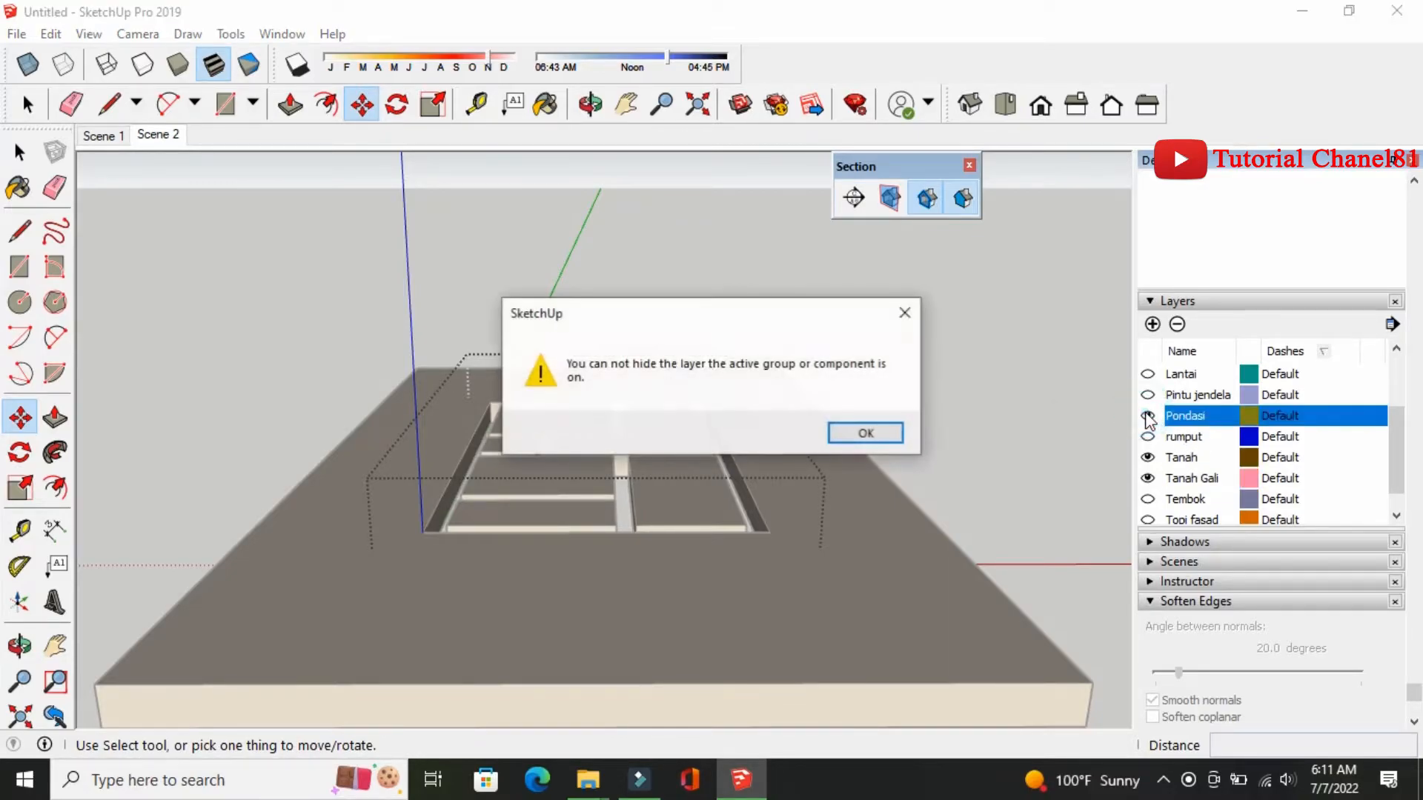
{"action": "left_click", "coordinate": [907, 310]}
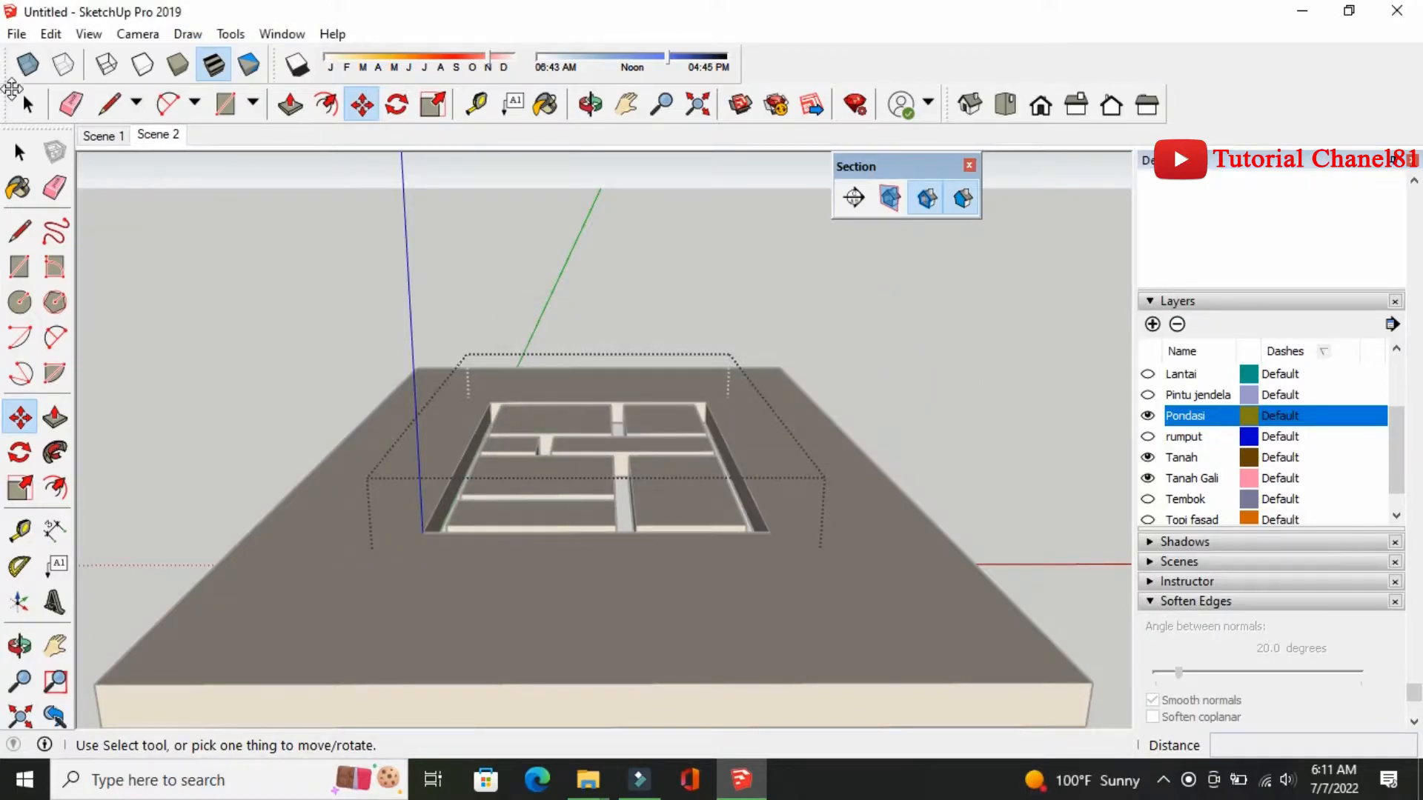
{"action": "left_click", "coordinate": [19, 152]}
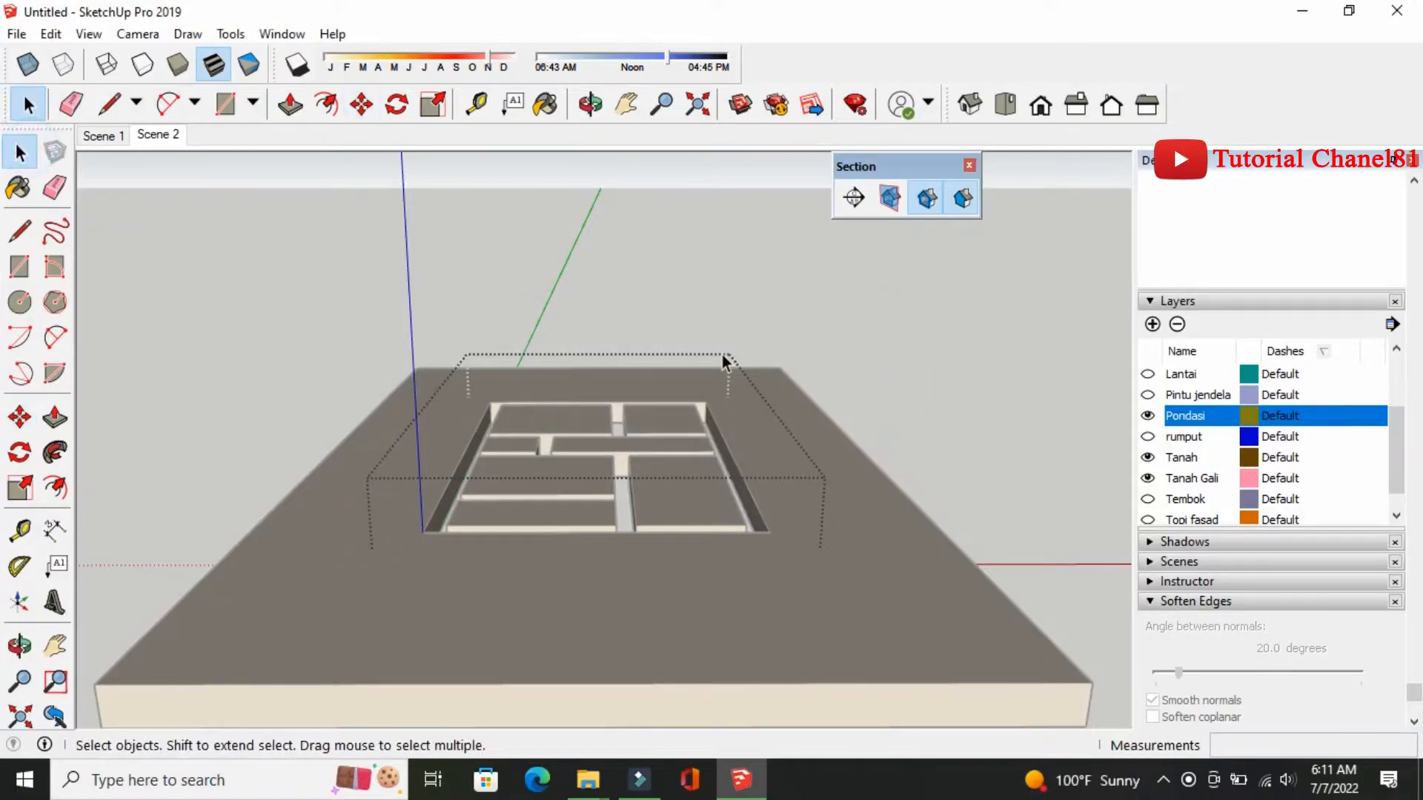
Close the foundation group, hide the Pondasi layer, and add a new scene after Scene 2
{"action": "left_click", "coordinate": [860, 357]}
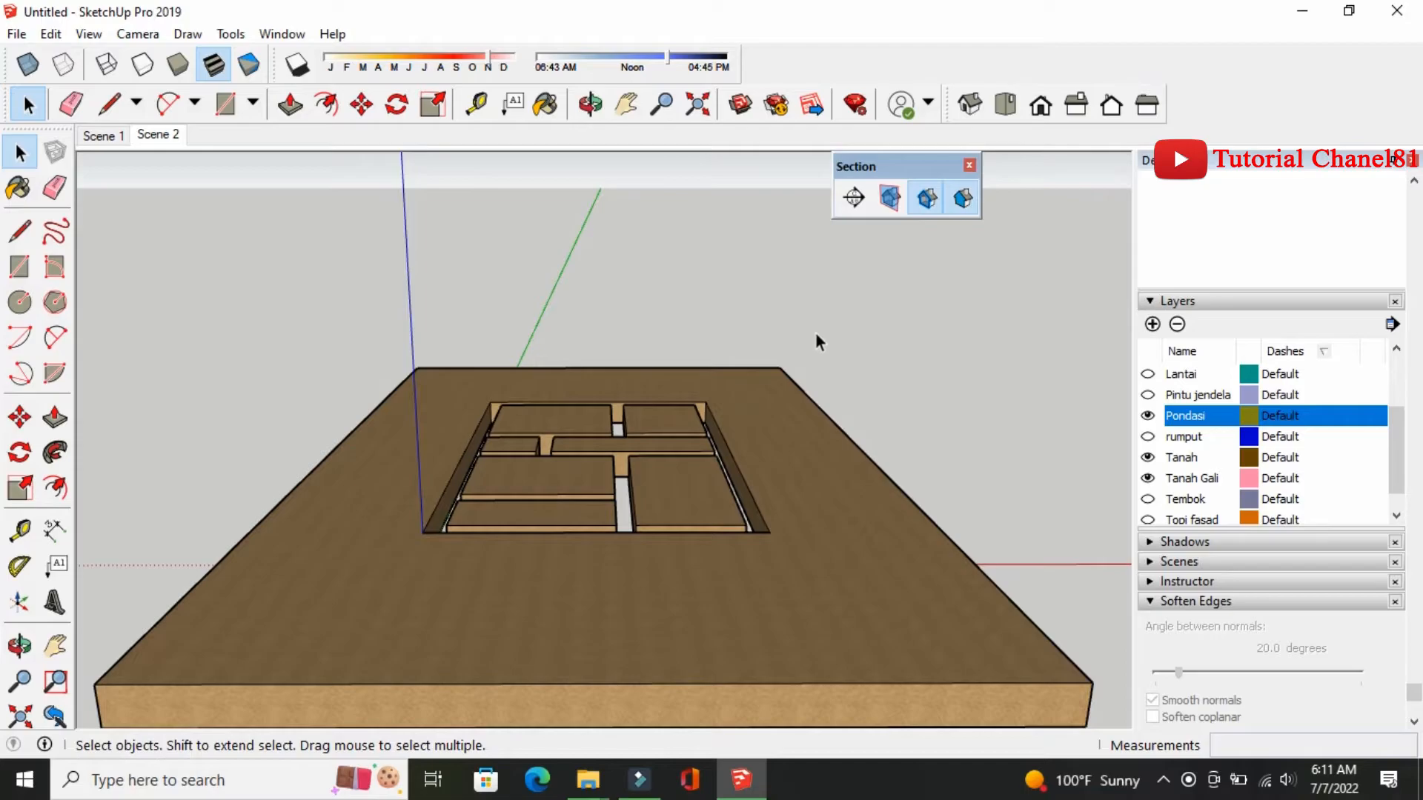
{"action": "left_click", "coordinate": [1148, 417]}
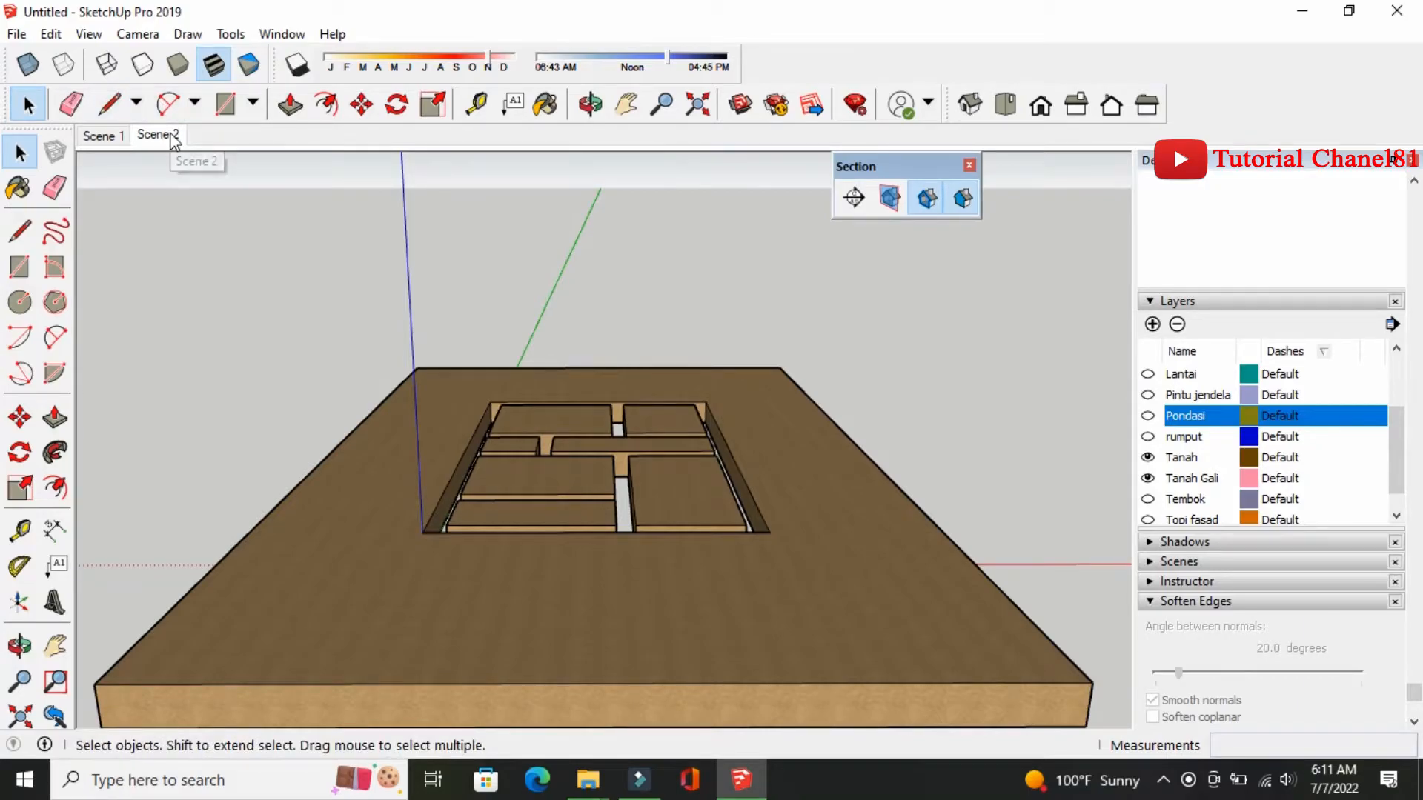
{"action": "right_click", "coordinate": [173, 140]}
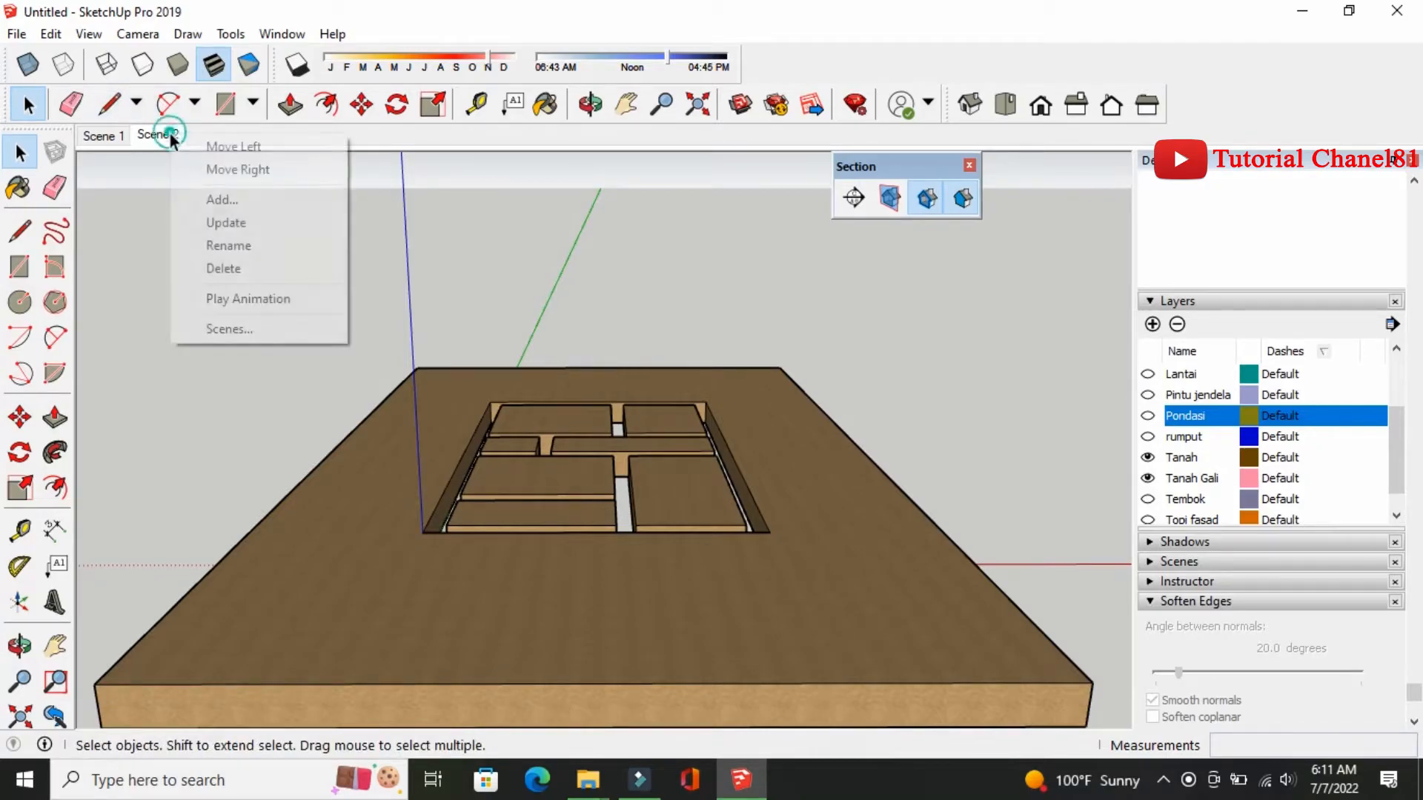
{"action": "left_click", "coordinate": [221, 200]}
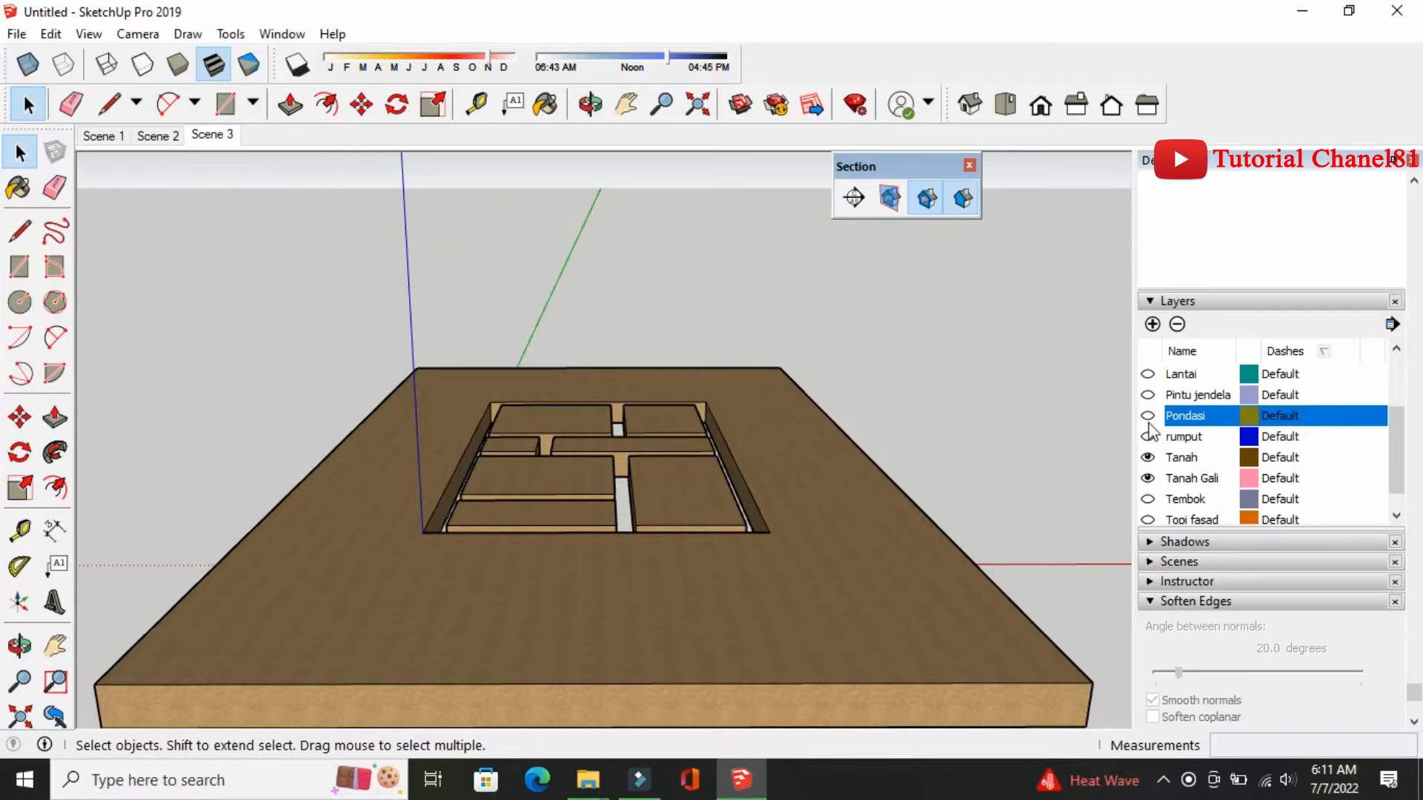
Show the Pondasi layer with the section planes and hide the Tanah and Tanah Gali layers
{"action": "left_click", "coordinate": [1147, 416]}
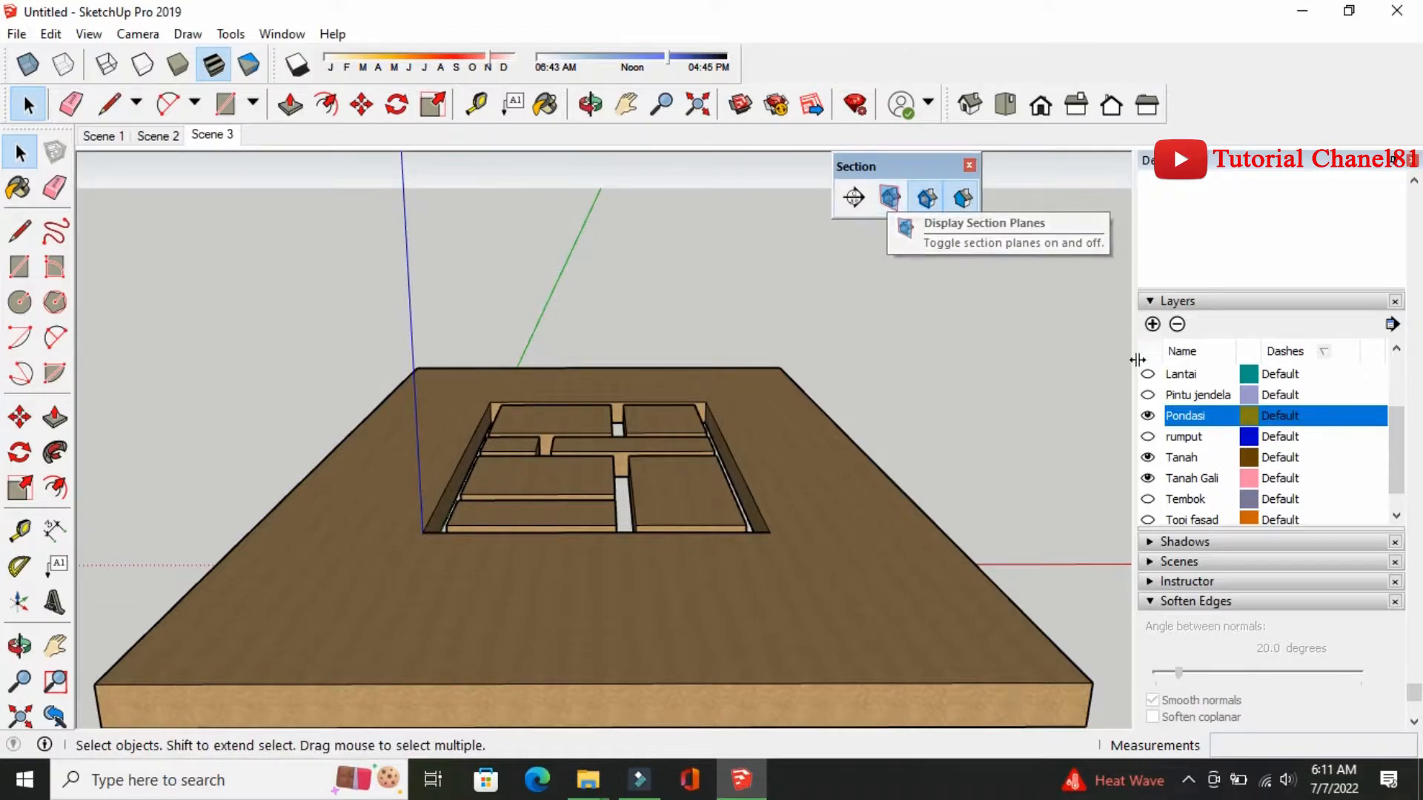
{"action": "left_click", "coordinate": [1147, 457]}
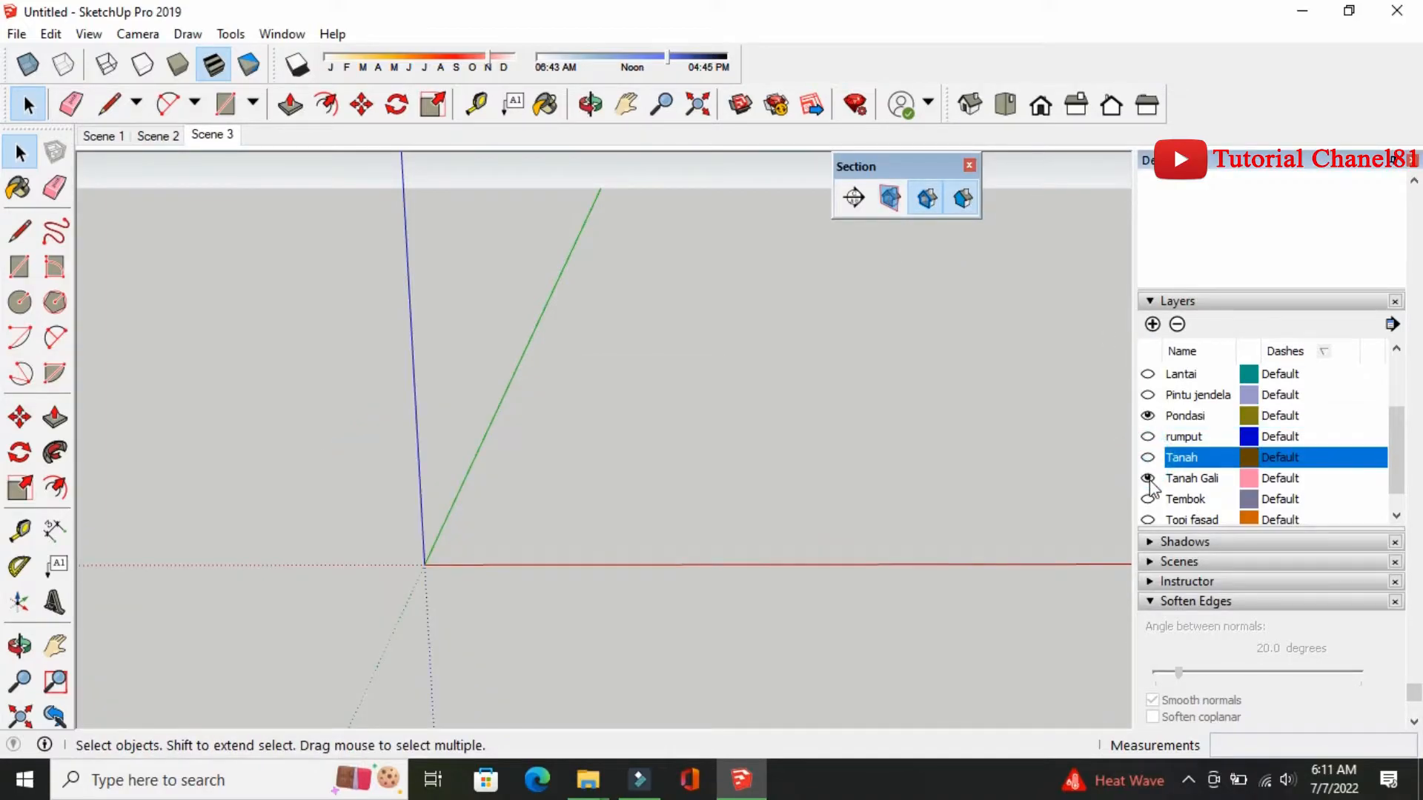
{"action": "left_click", "coordinate": [1148, 478]}
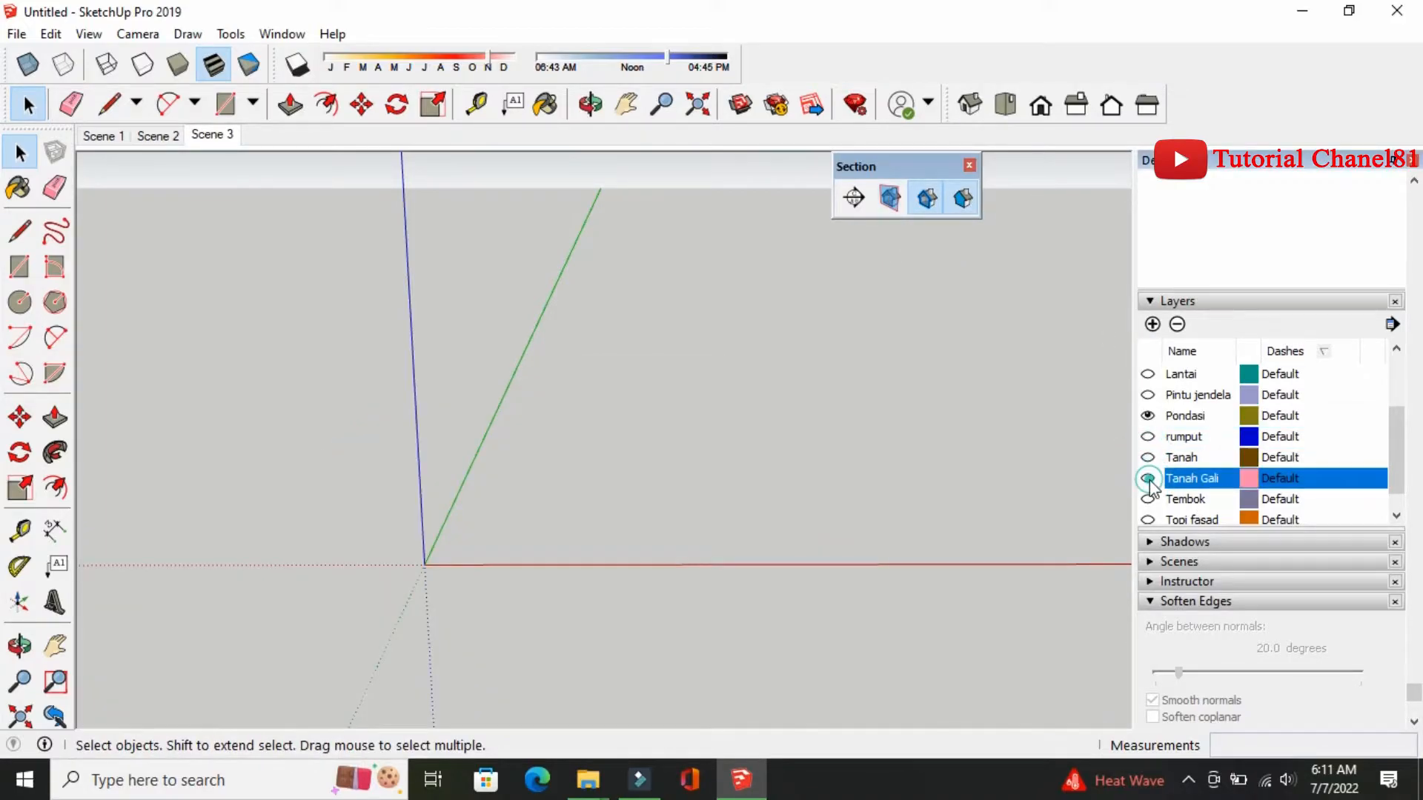
{"action": "left_click", "coordinate": [897, 209]}
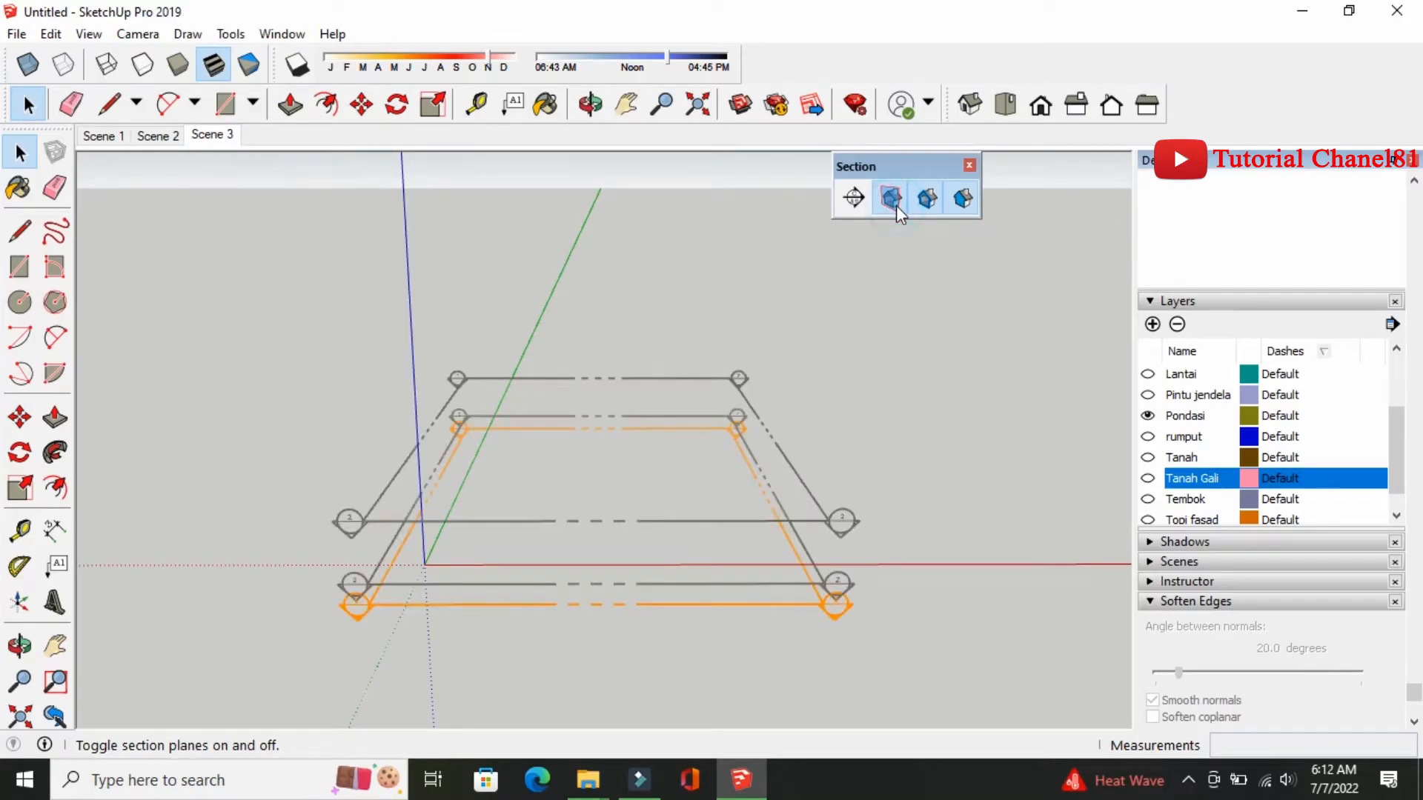
Inside the foundation group, copy the lowest section plane about 1.85 m upward to above the foundation
{"action": "double_click", "coordinate": [843, 610]}
{"action": "left_click", "coordinate": [843, 611]}
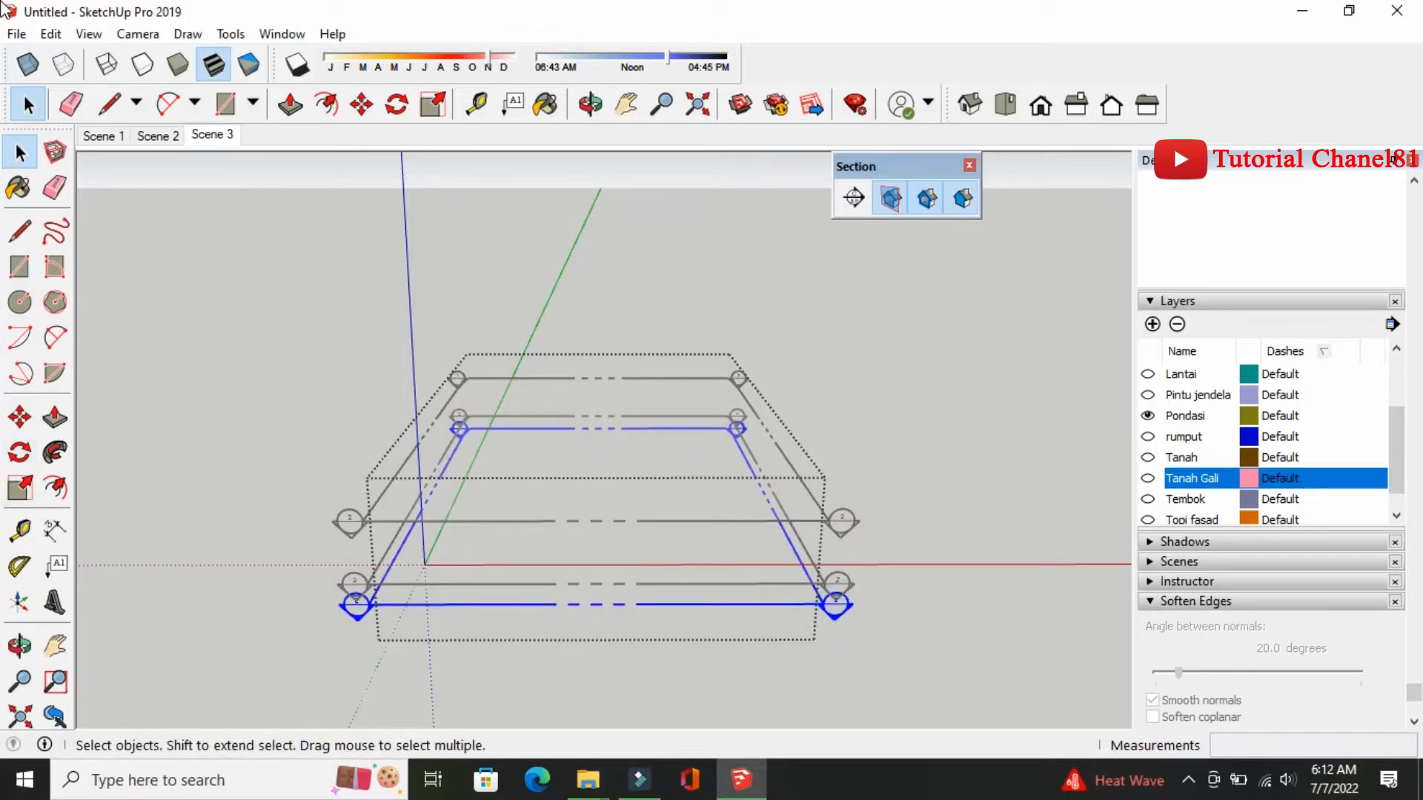
{"action": "left_click", "coordinate": [21, 418]}
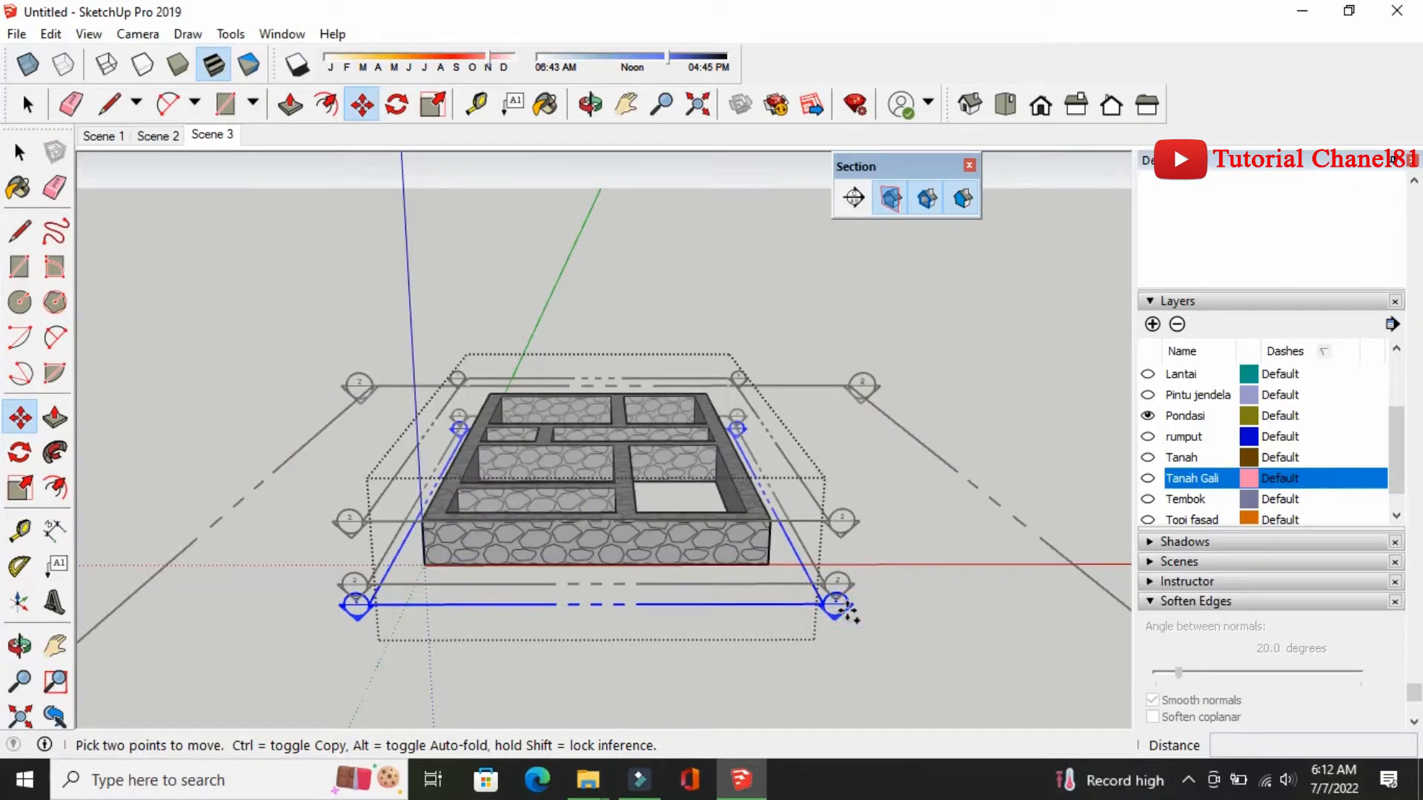
{"action": "left_click", "coordinate": [848, 612]}
{"action": "key", "text": "ctrl"}
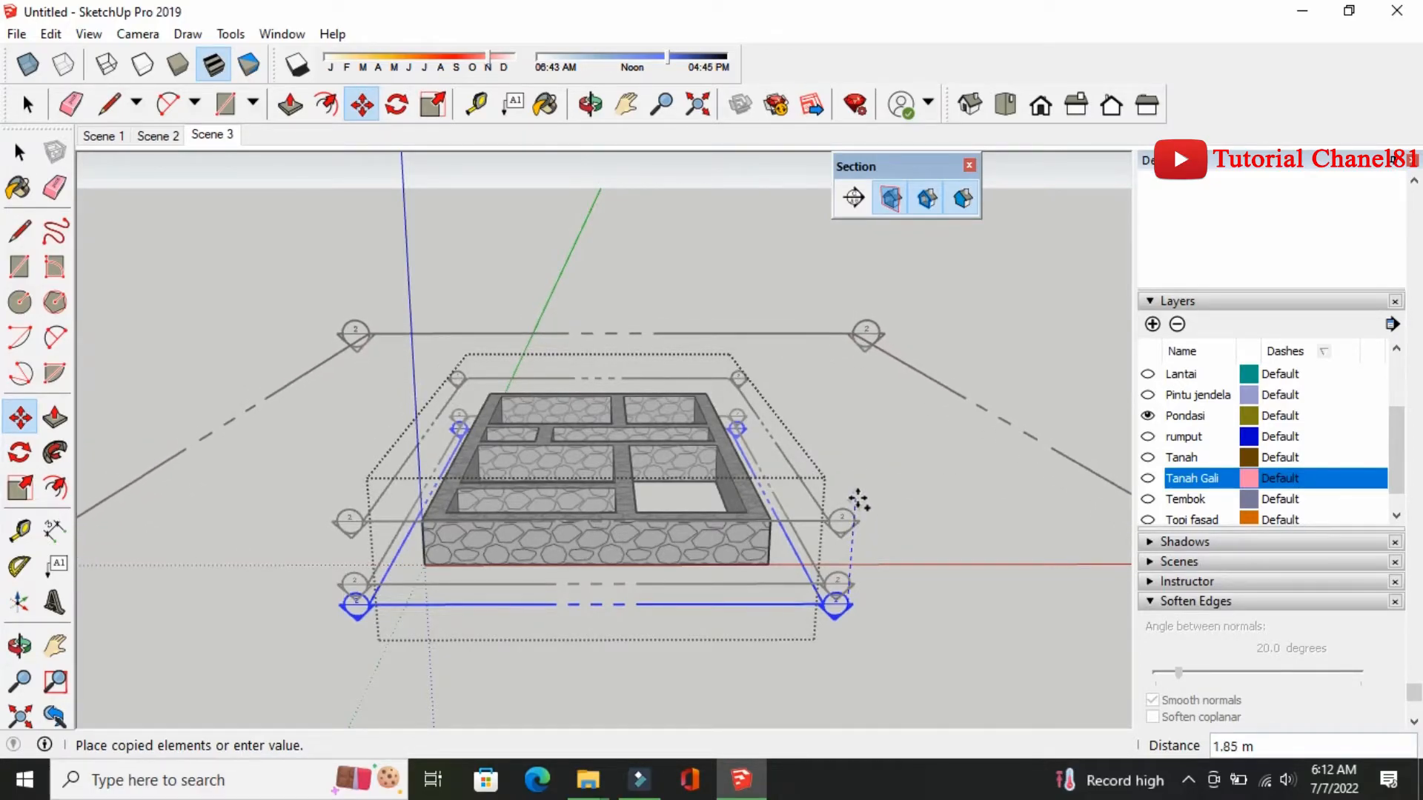
{"action": "left_click", "coordinate": [858, 499]}
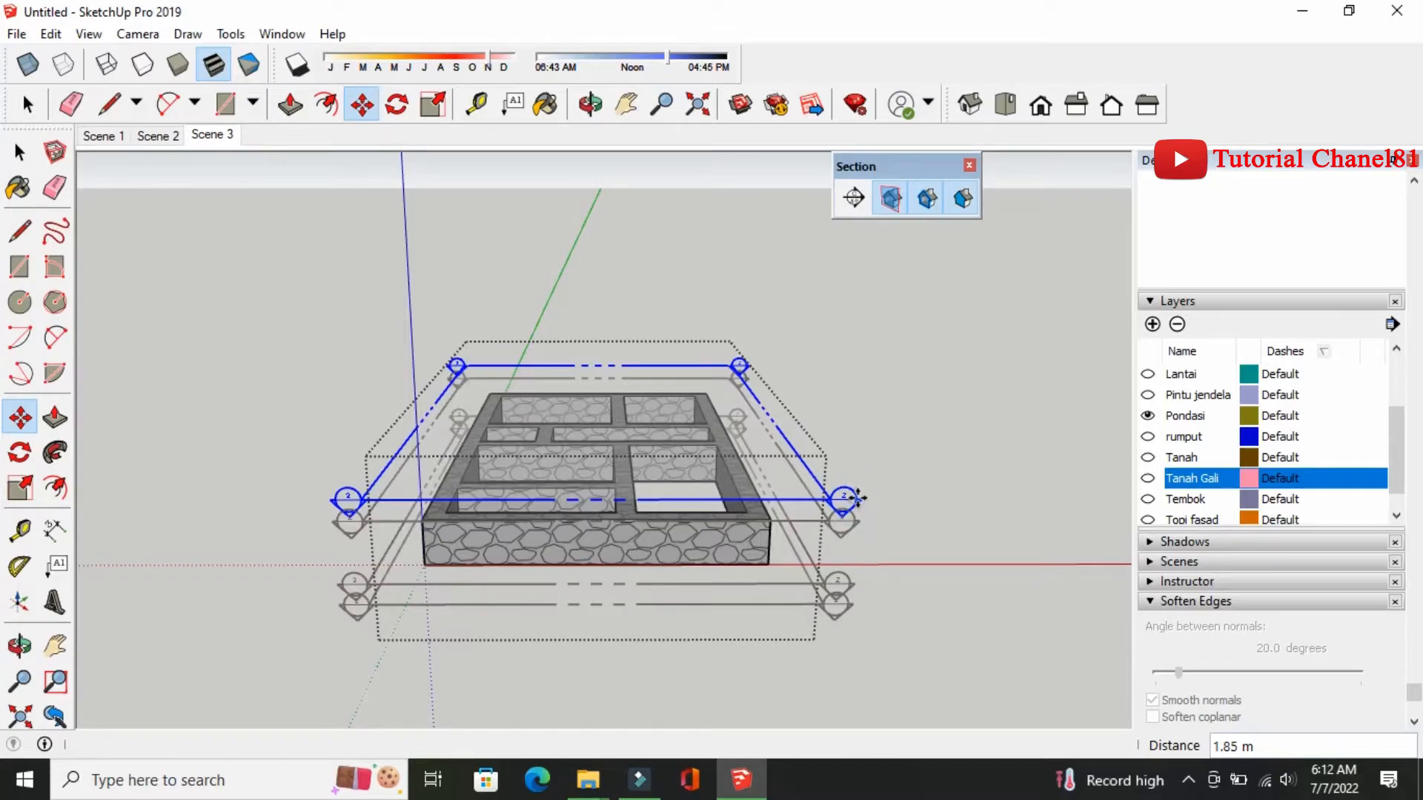
Hide the section planes, show the Tanah and Tanah Gali layers, and add a new scene after Scene 3
{"action": "left_click", "coordinate": [891, 199]}
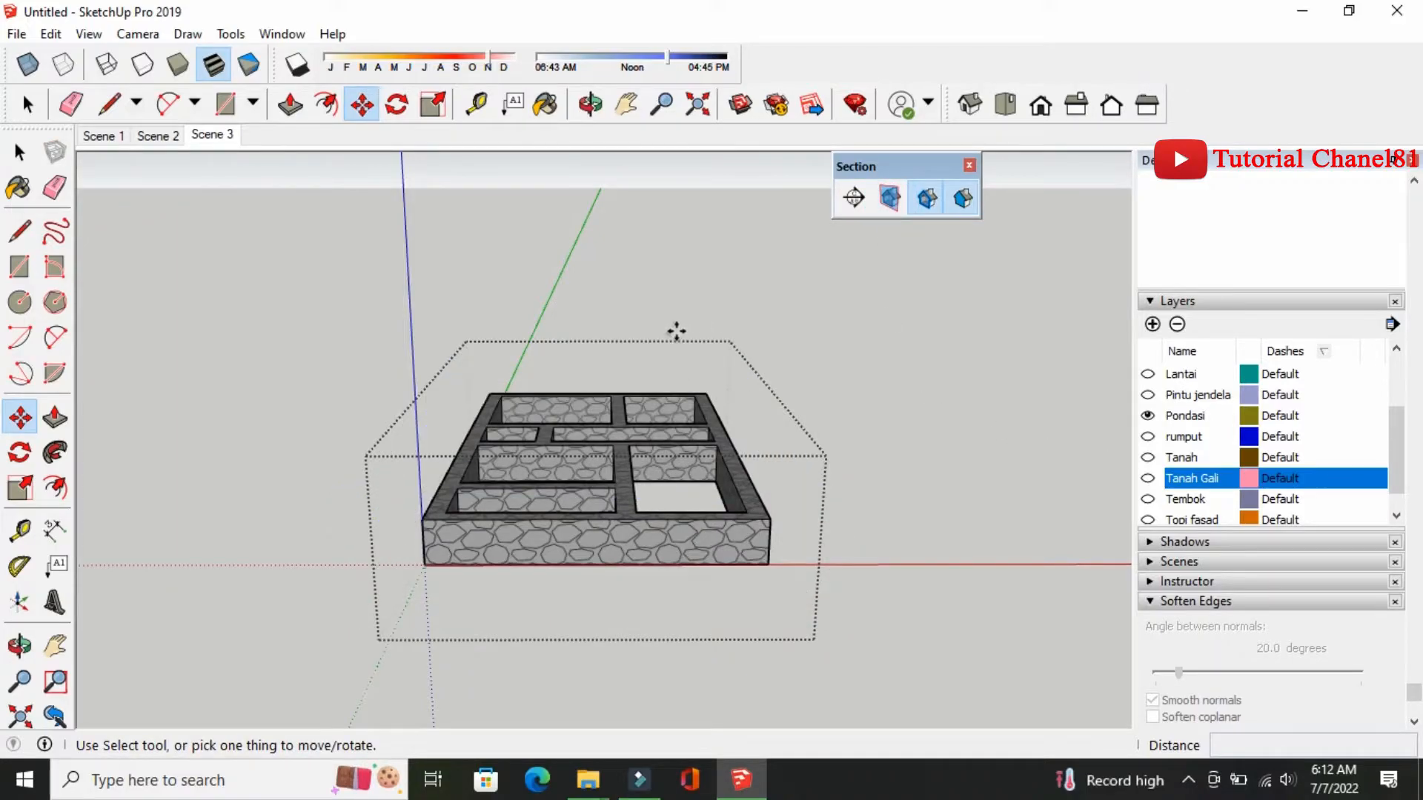
{"action": "left_click", "coordinate": [1148, 457]}
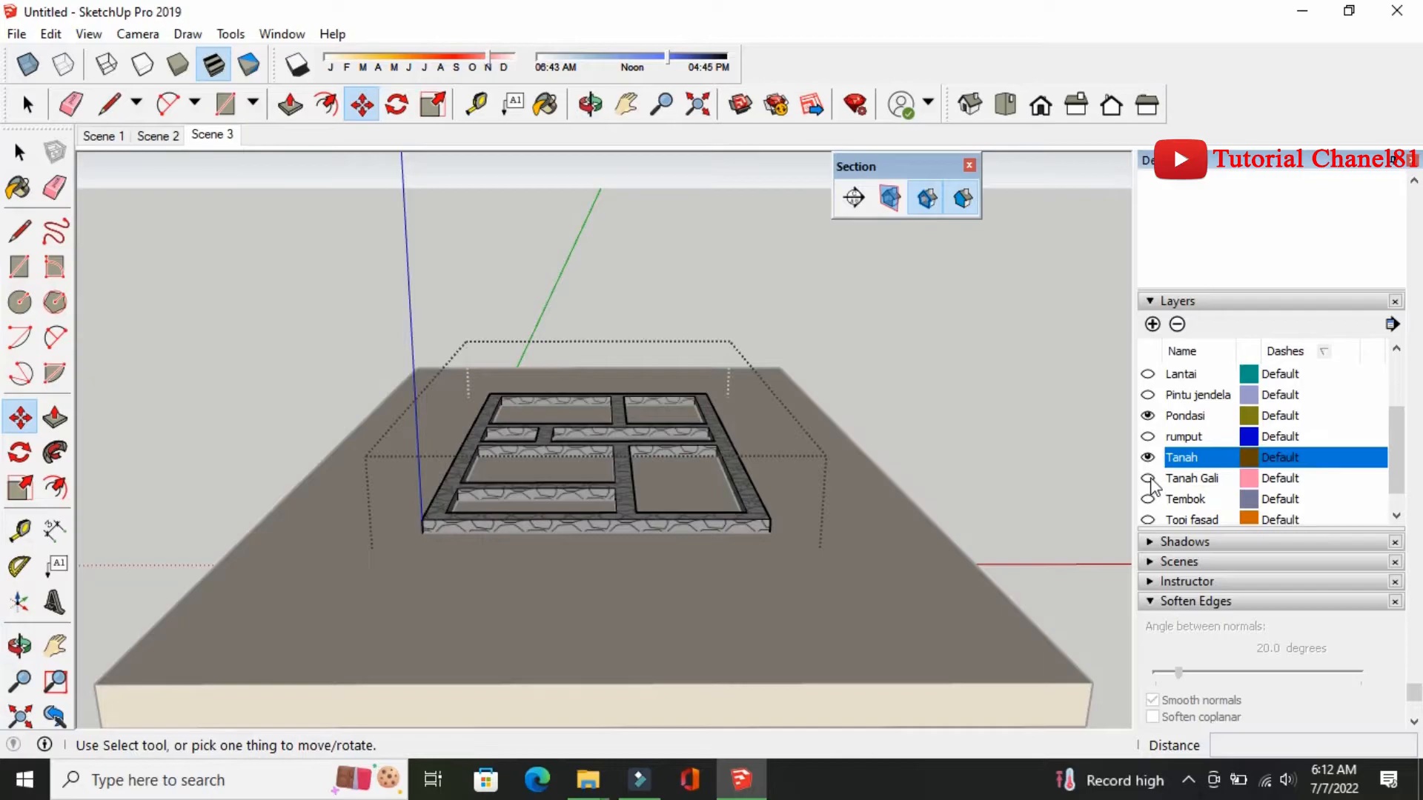
{"action": "left_click", "coordinate": [1149, 479]}
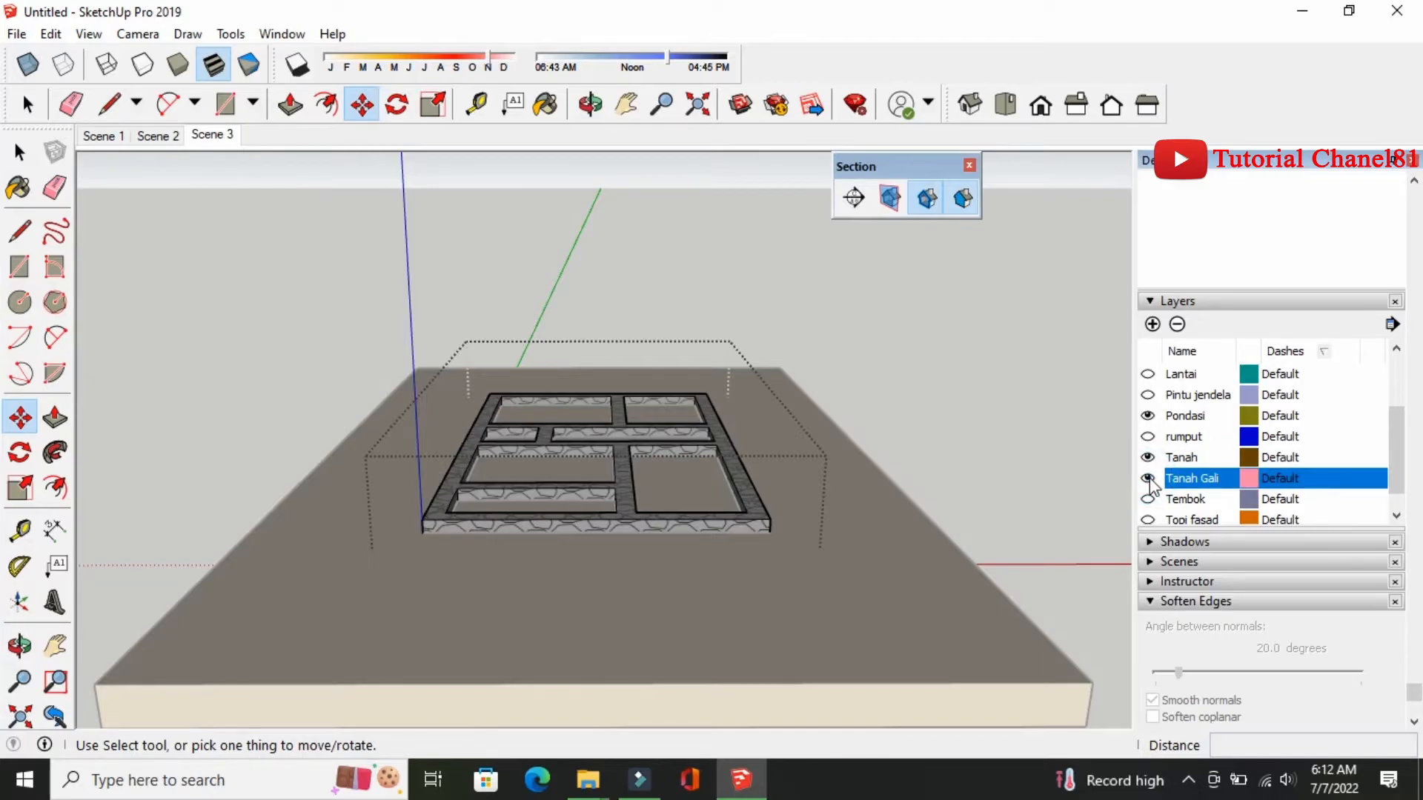
{"action": "right_click", "coordinate": [212, 135]}
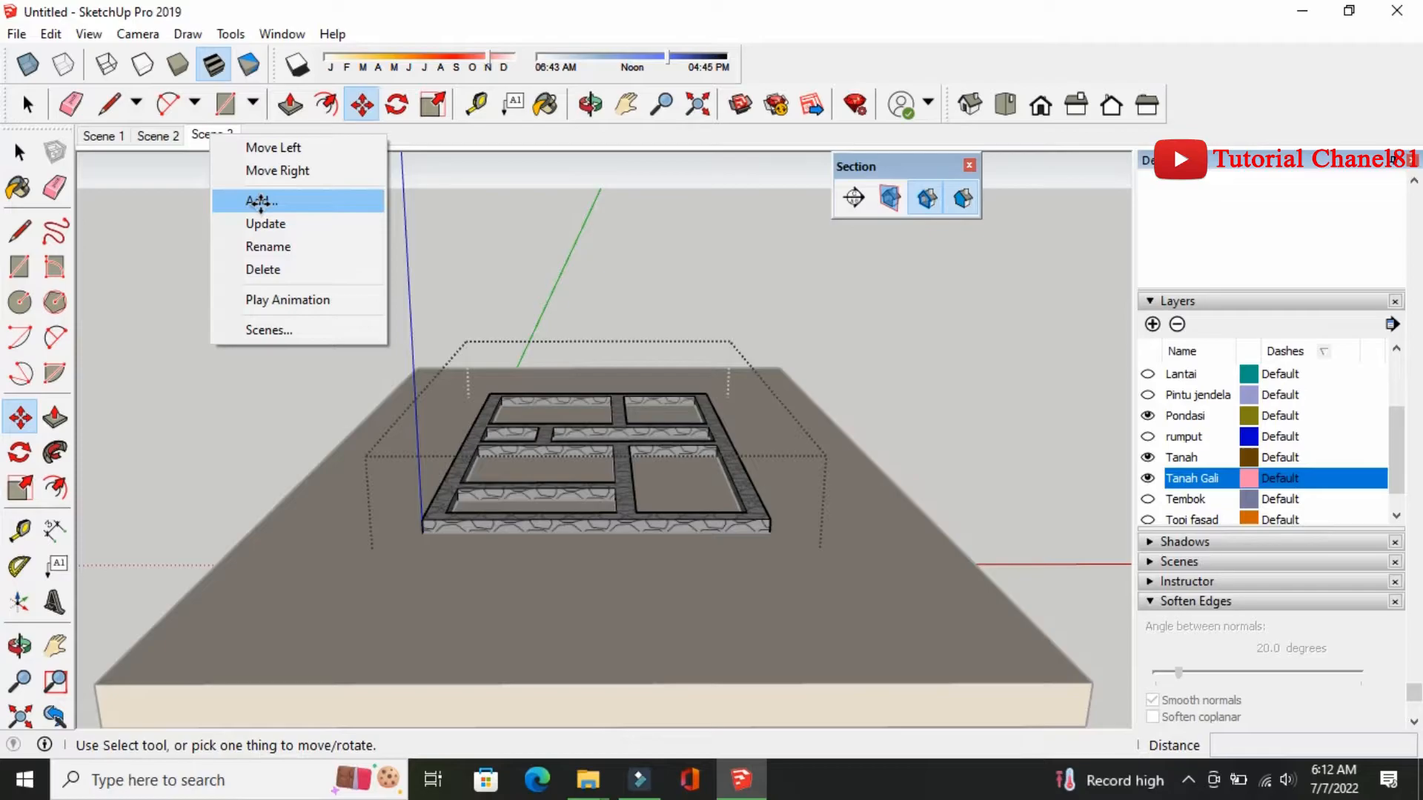
{"action": "left_click", "coordinate": [261, 201]}
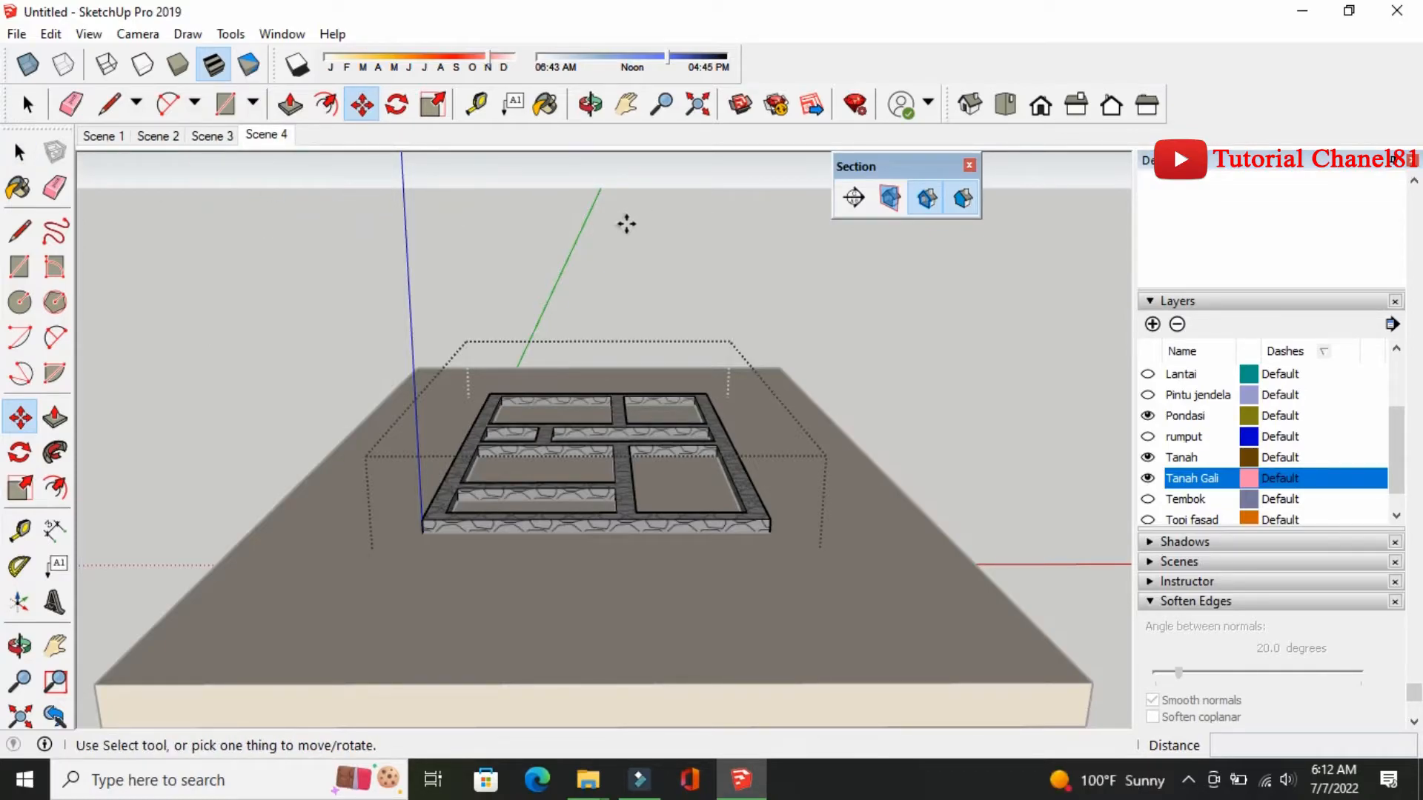
Step through Scenes 1 to 4 to check the animation, closing the foundation group along the way
{"action": "left_click", "coordinate": [112, 136]}
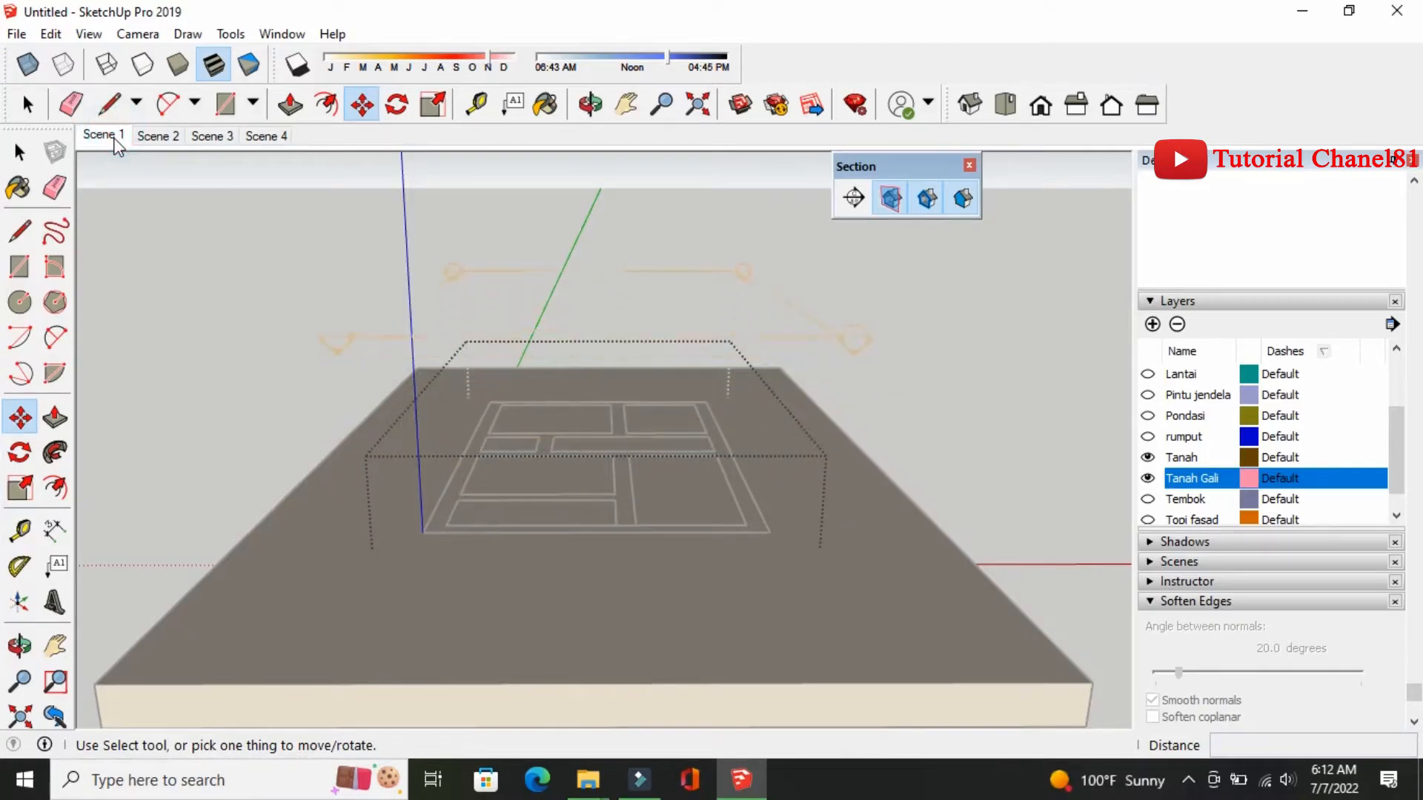
{"action": "left_click", "coordinate": [25, 149]}
{"action": "left_click", "coordinate": [270, 307]}
{"action": "left_click", "coordinate": [171, 139]}
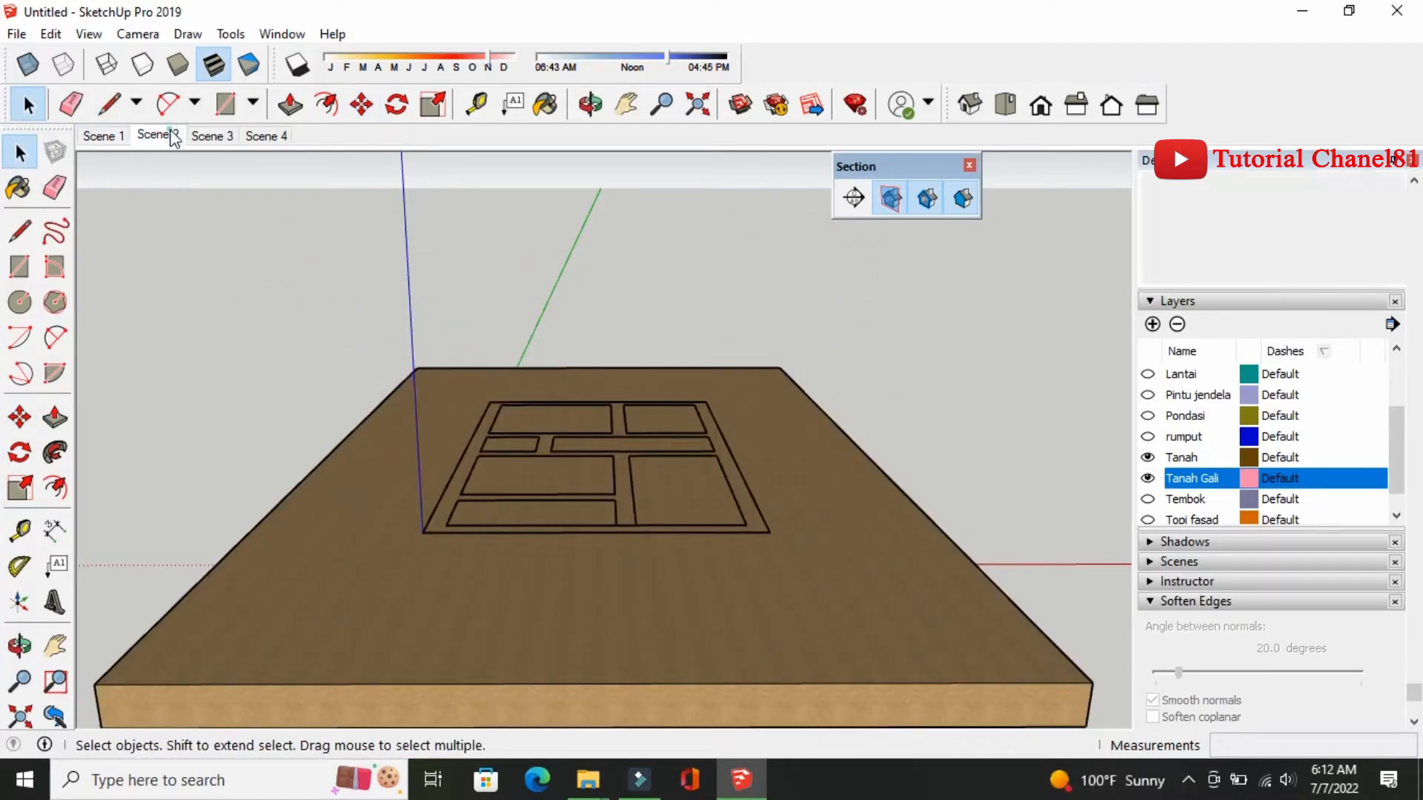
{"action": "left_click", "coordinate": [210, 141]}
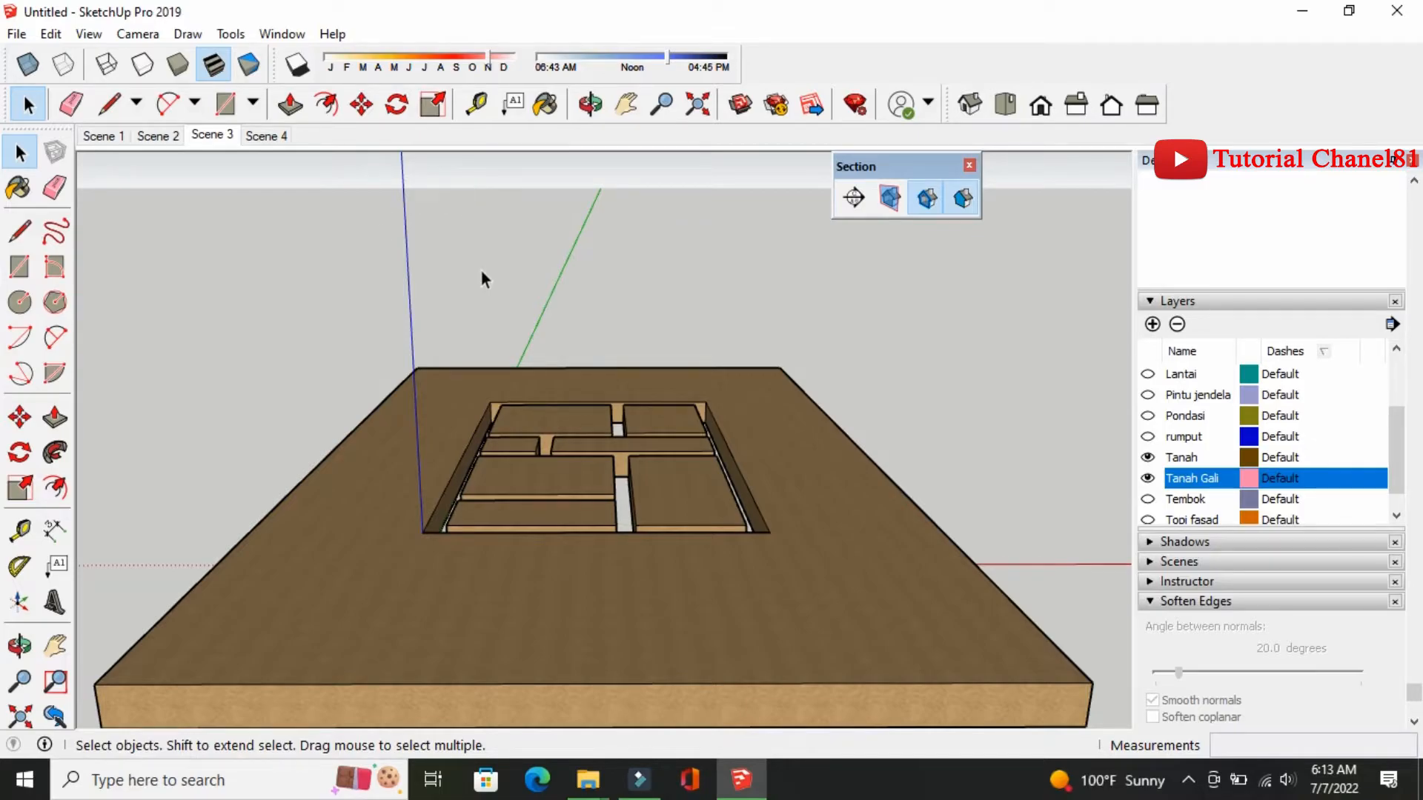
{"action": "left_click", "coordinate": [272, 137]}
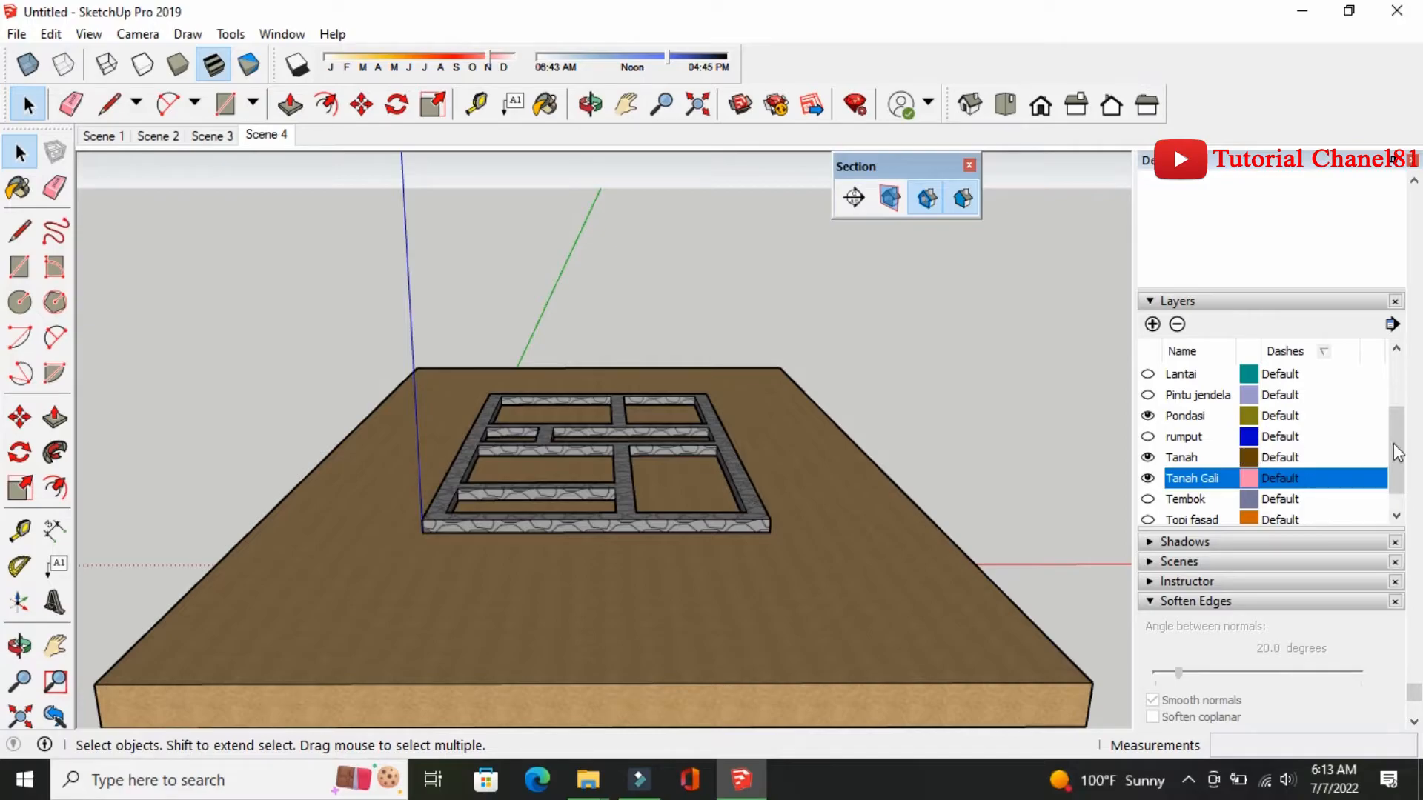
Show the Kolom layer and open the columns group for editing
{"action": "scroll", "coordinate": [1394, 443], "scroll_direction": "up", "scroll_amount": 2}
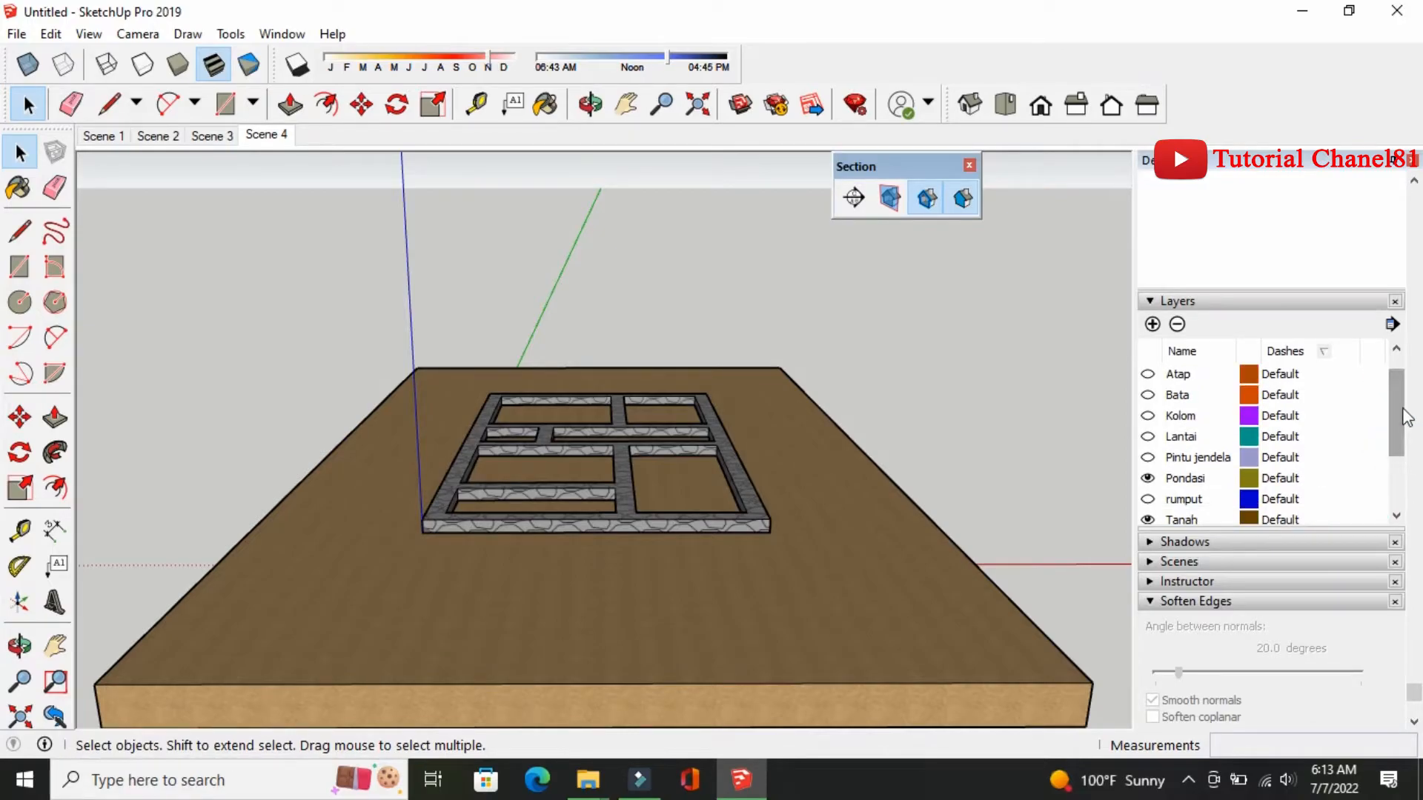
{"action": "left_click", "coordinate": [1148, 415]}
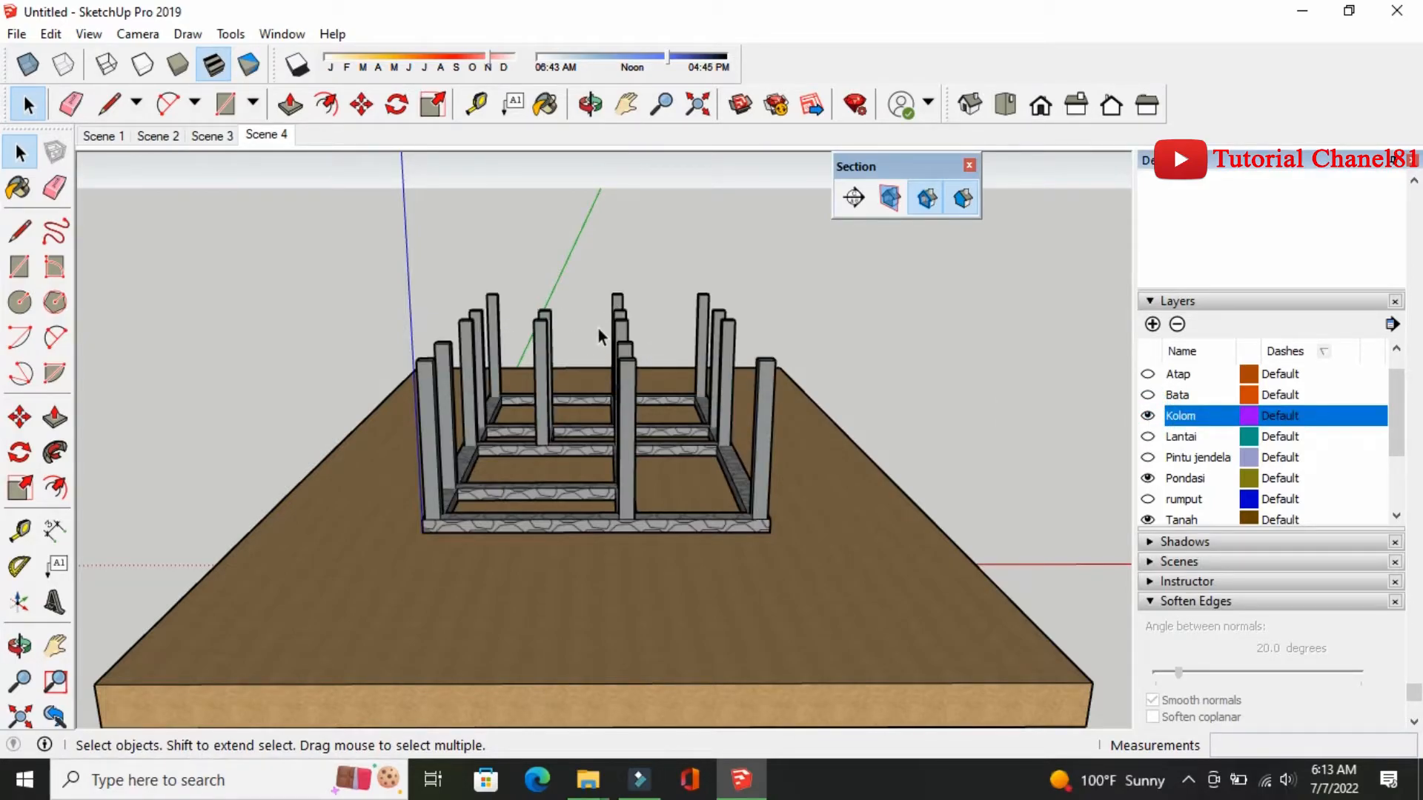
{"action": "double_click", "coordinate": [766, 395]}
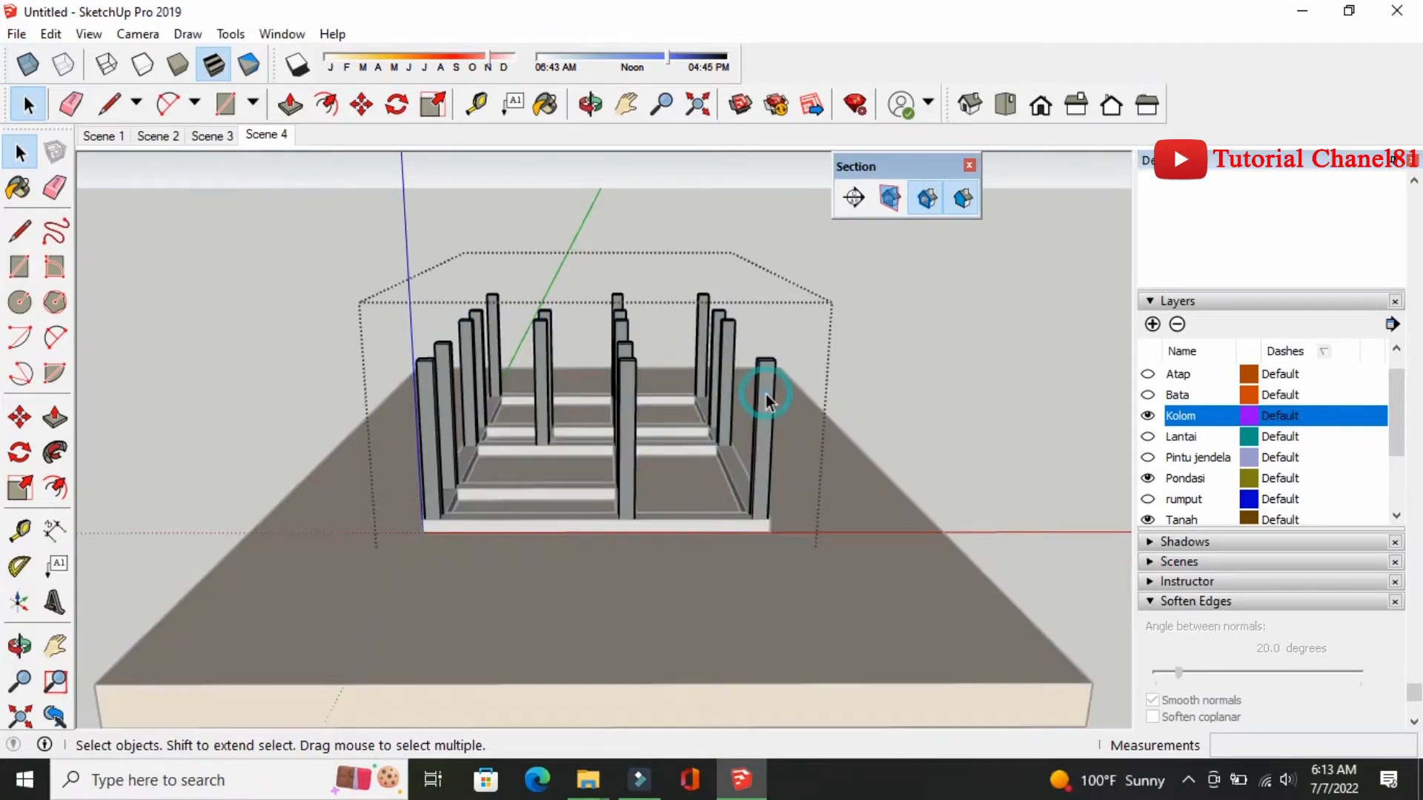
Place a horizontal section plane at ground level inside the columns group and name it "kolom"
{"action": "left_click", "coordinate": [856, 199]}
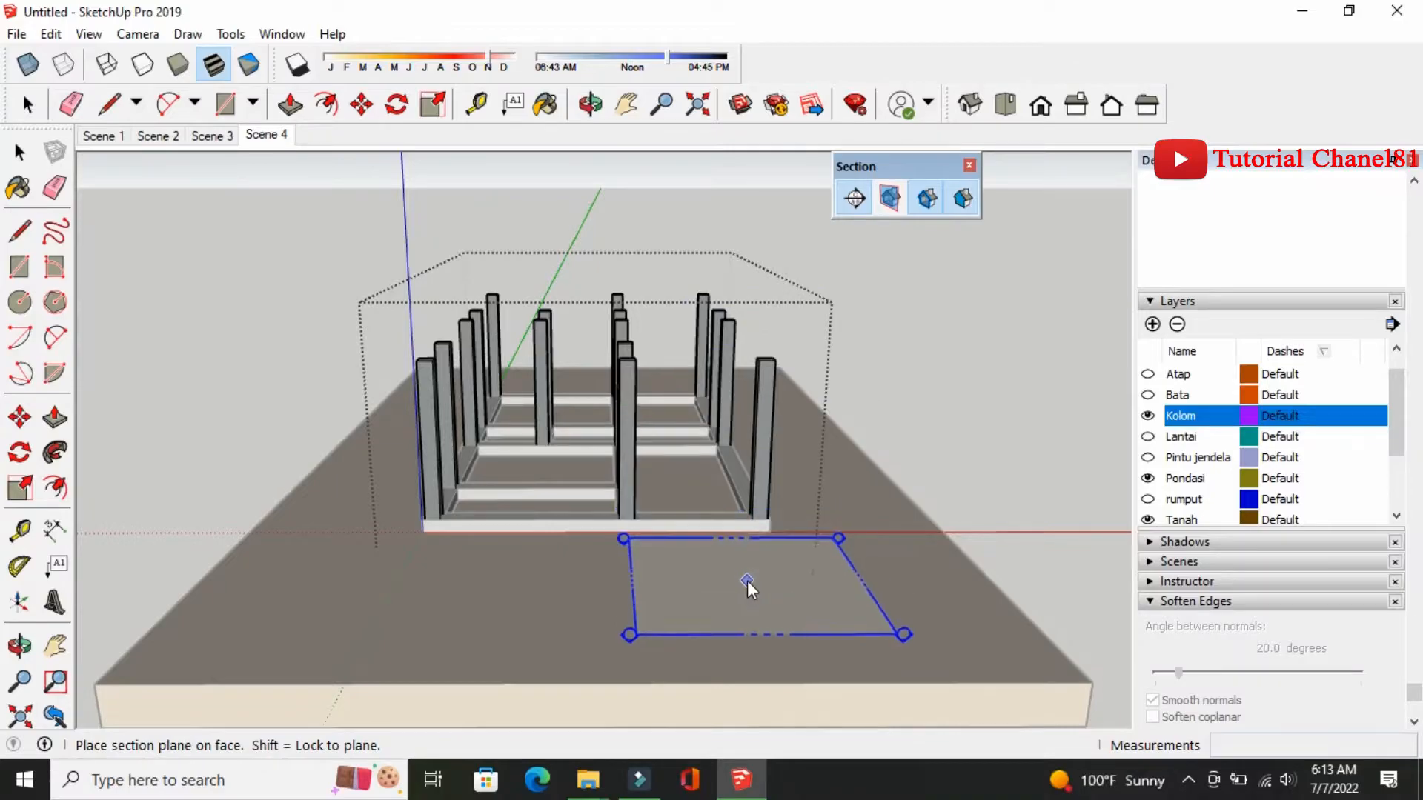
{"action": "left_click", "coordinate": [752, 608]}
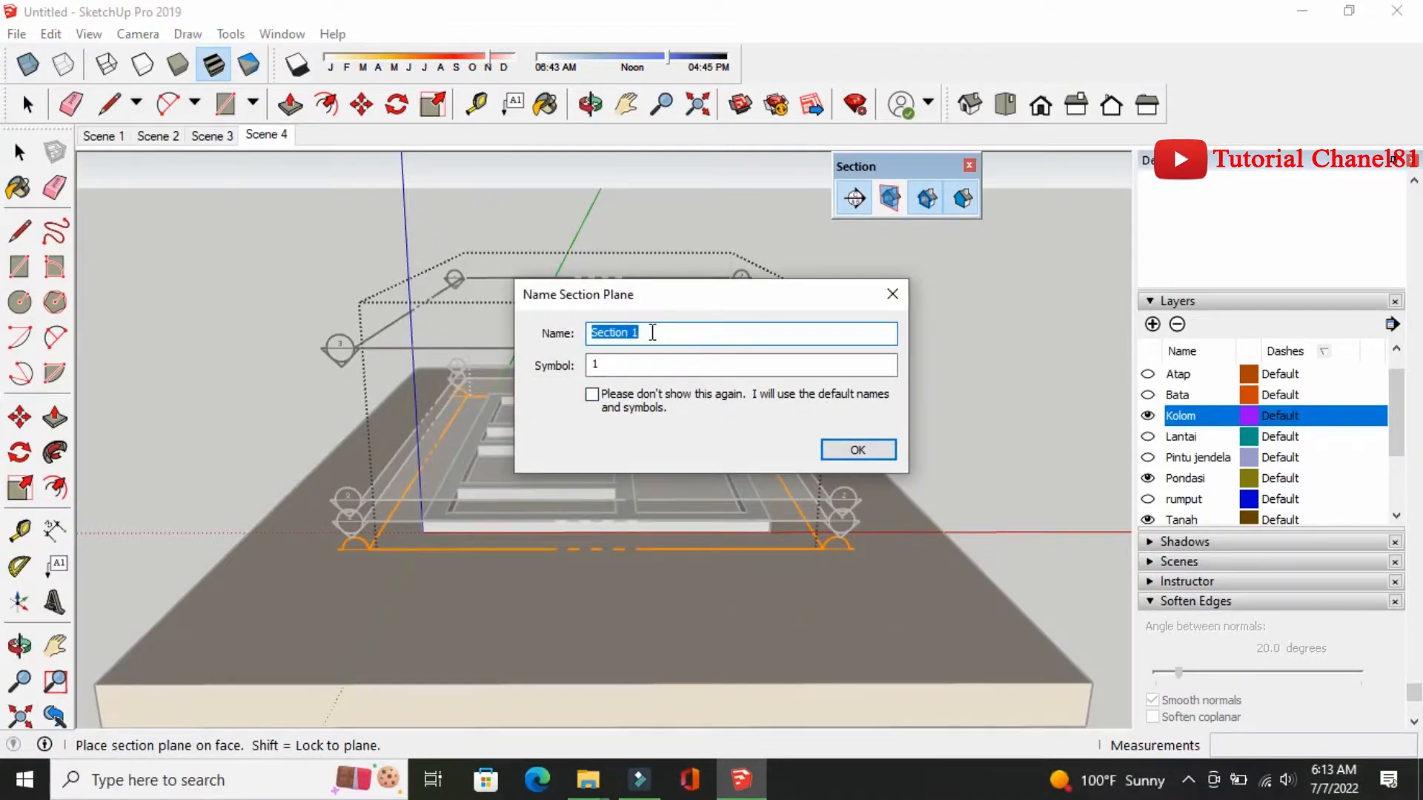
{"action": "type", "text": "kolom"}
{"action": "left_click_drag", "start_coordinate": [621, 367], "coordinate": [572, 369]}
{"action": "type", "text": "1"}
{"action": "left_click", "coordinate": [845, 449]}
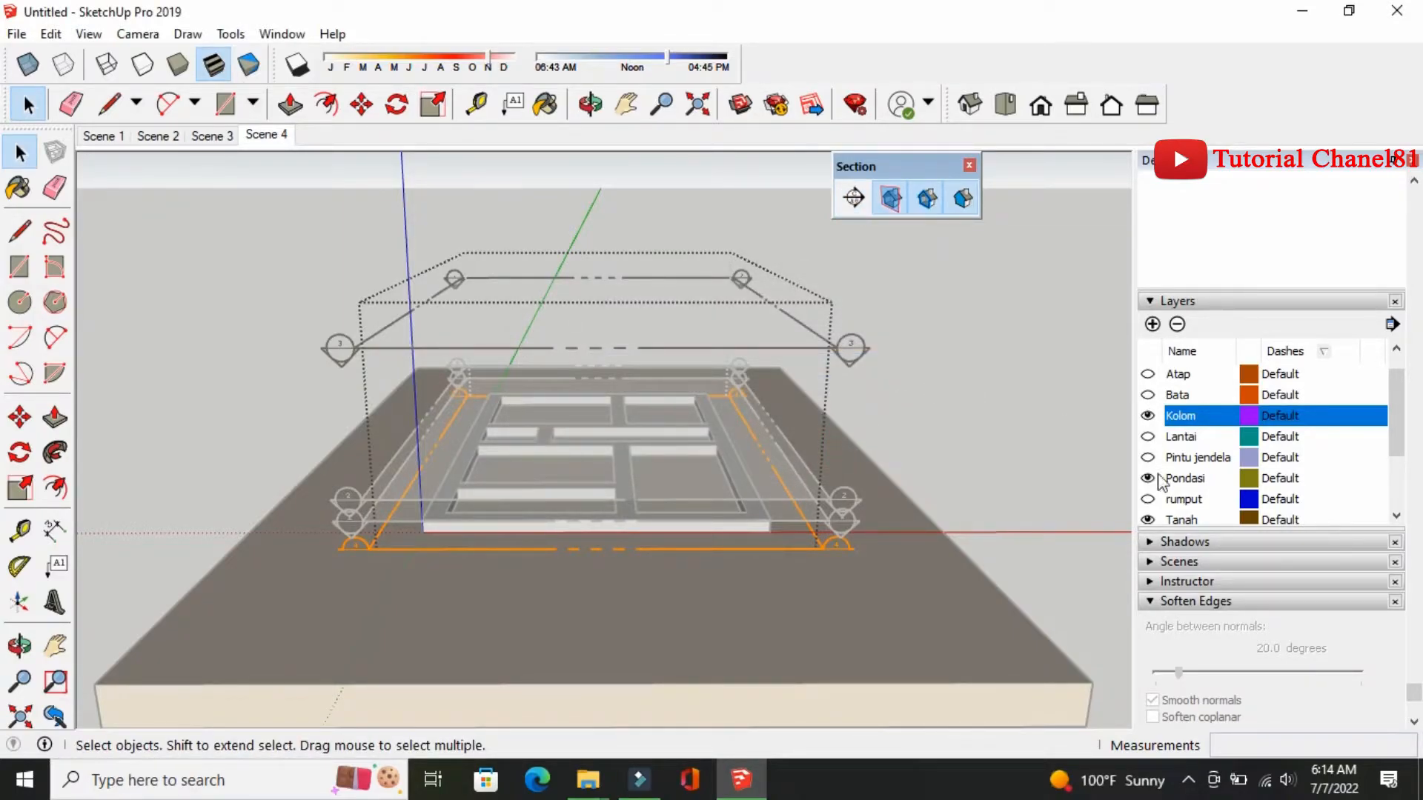
Hide the Pondasi, Tanah and Tanah Gali layers, leaving only the Kolom layer displayed
{"action": "scroll", "coordinate": [1401, 428], "scroll_direction": "down", "scroll_amount": 2}
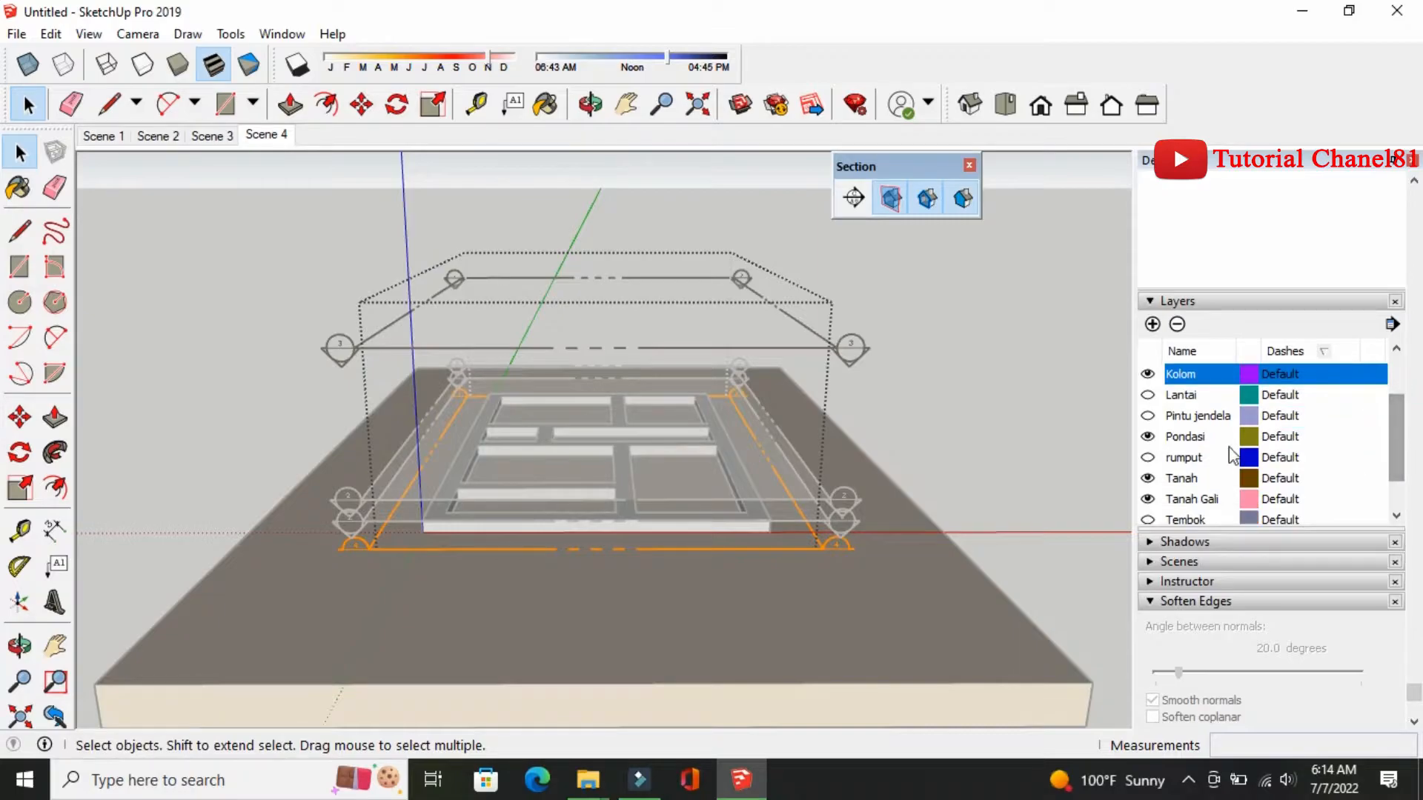
{"action": "left_click", "coordinate": [1148, 437]}
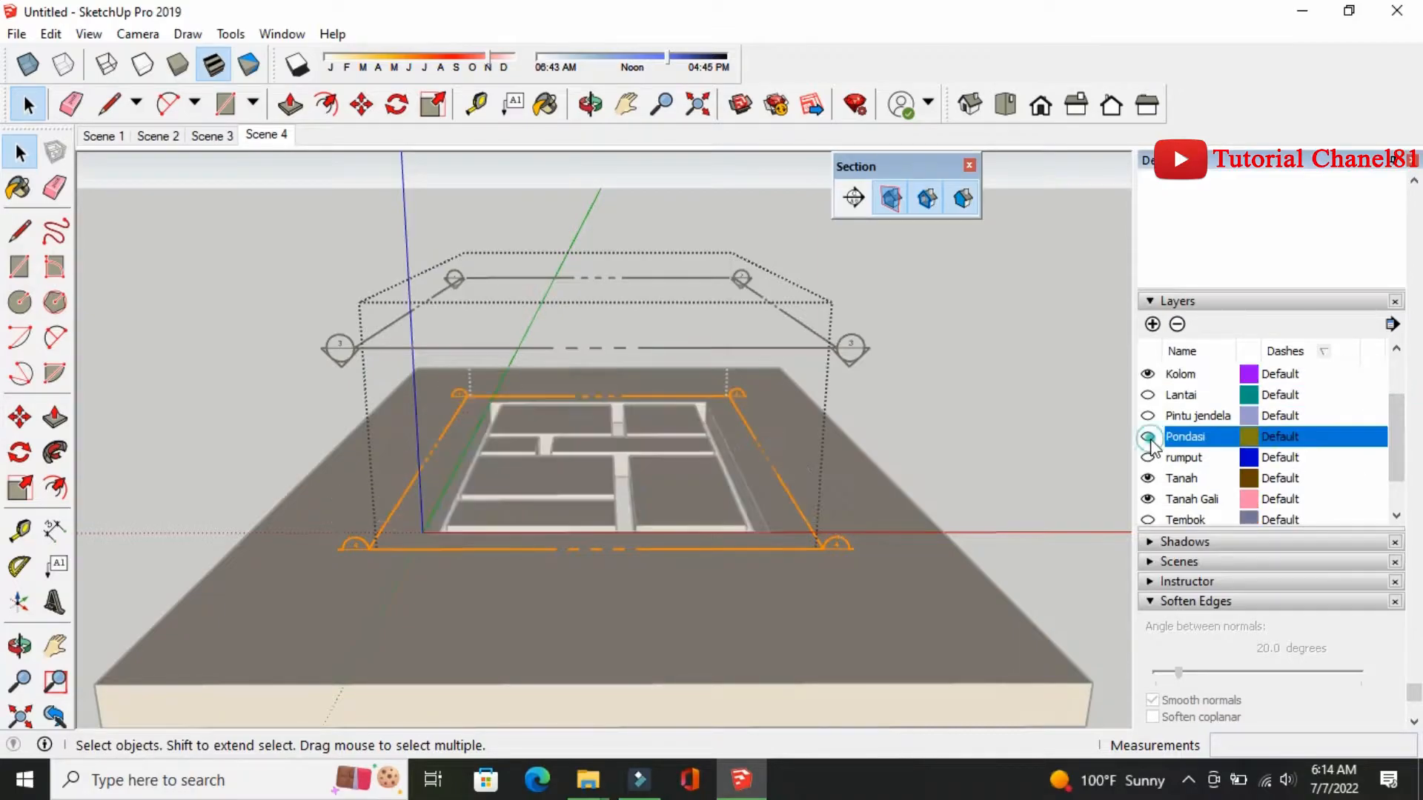
{"action": "left_click", "coordinate": [1147, 478]}
{"action": "left_click", "coordinate": [1148, 499]}
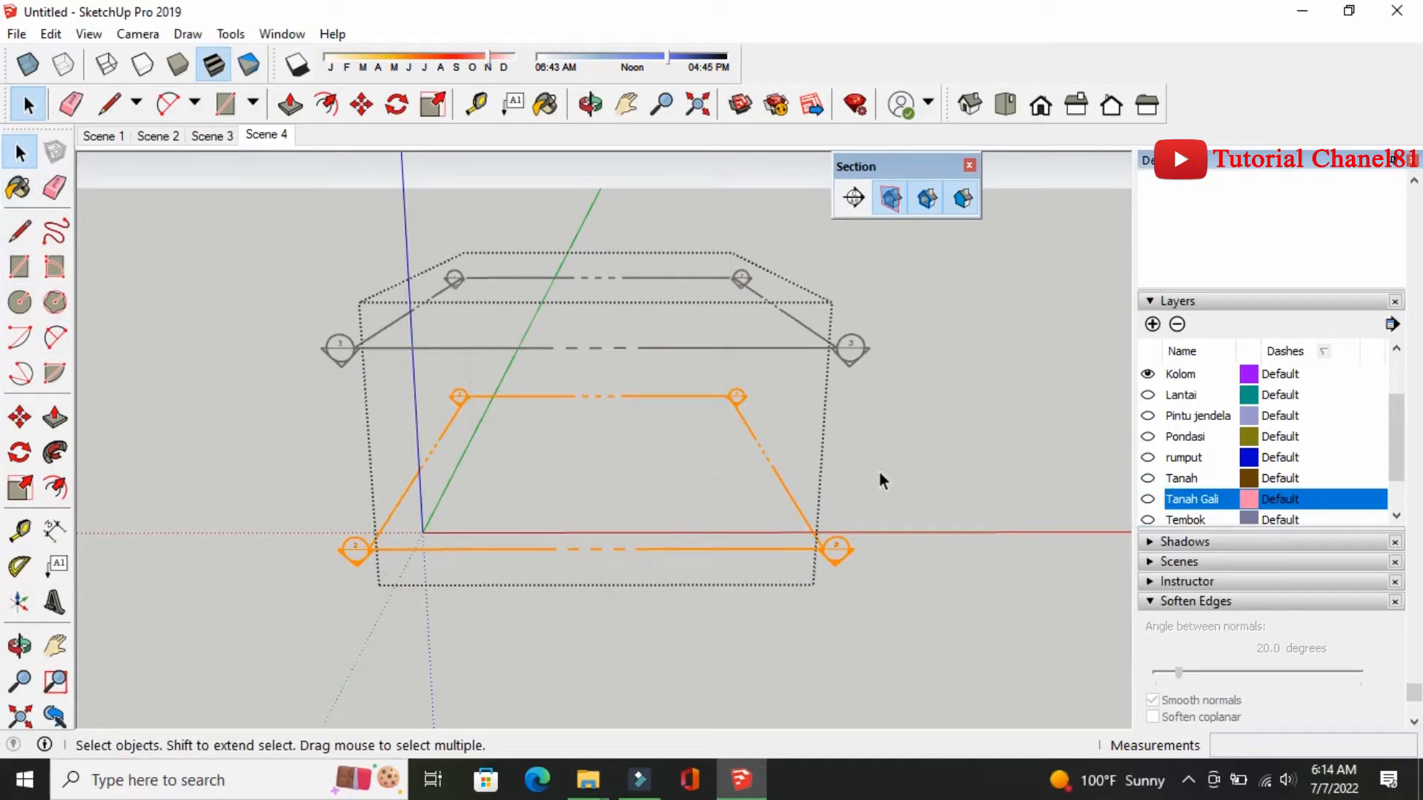
{"action": "mouse_move", "coordinate": [1397, 454]}
{"action": "left_mouse_down"}
{"action": "mouse_move", "coordinate": [1405, 417]}
{"action": "mouse_move", "coordinate": [1401, 436]}
{"action": "left_mouse_up"}
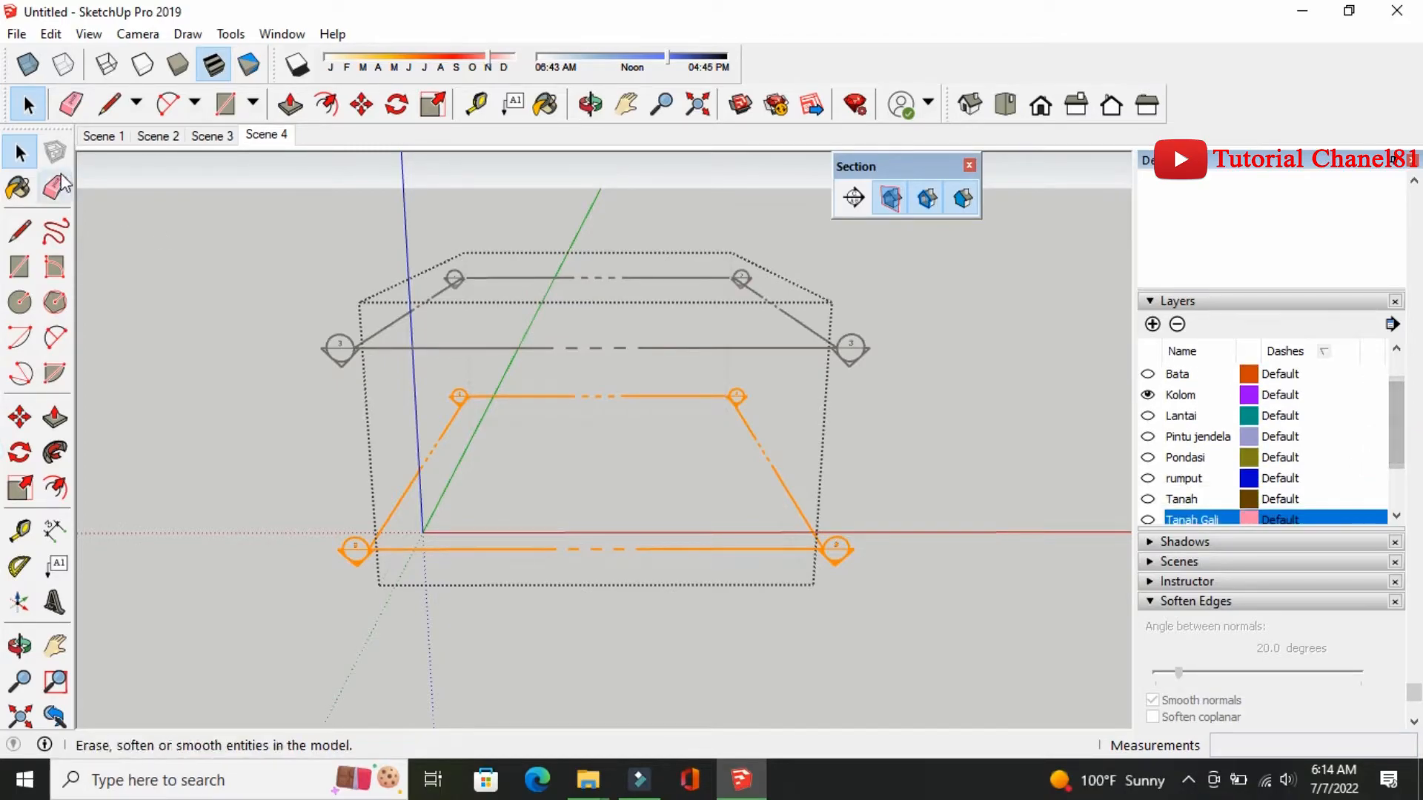
{"action": "left_click", "coordinate": [32, 154]}
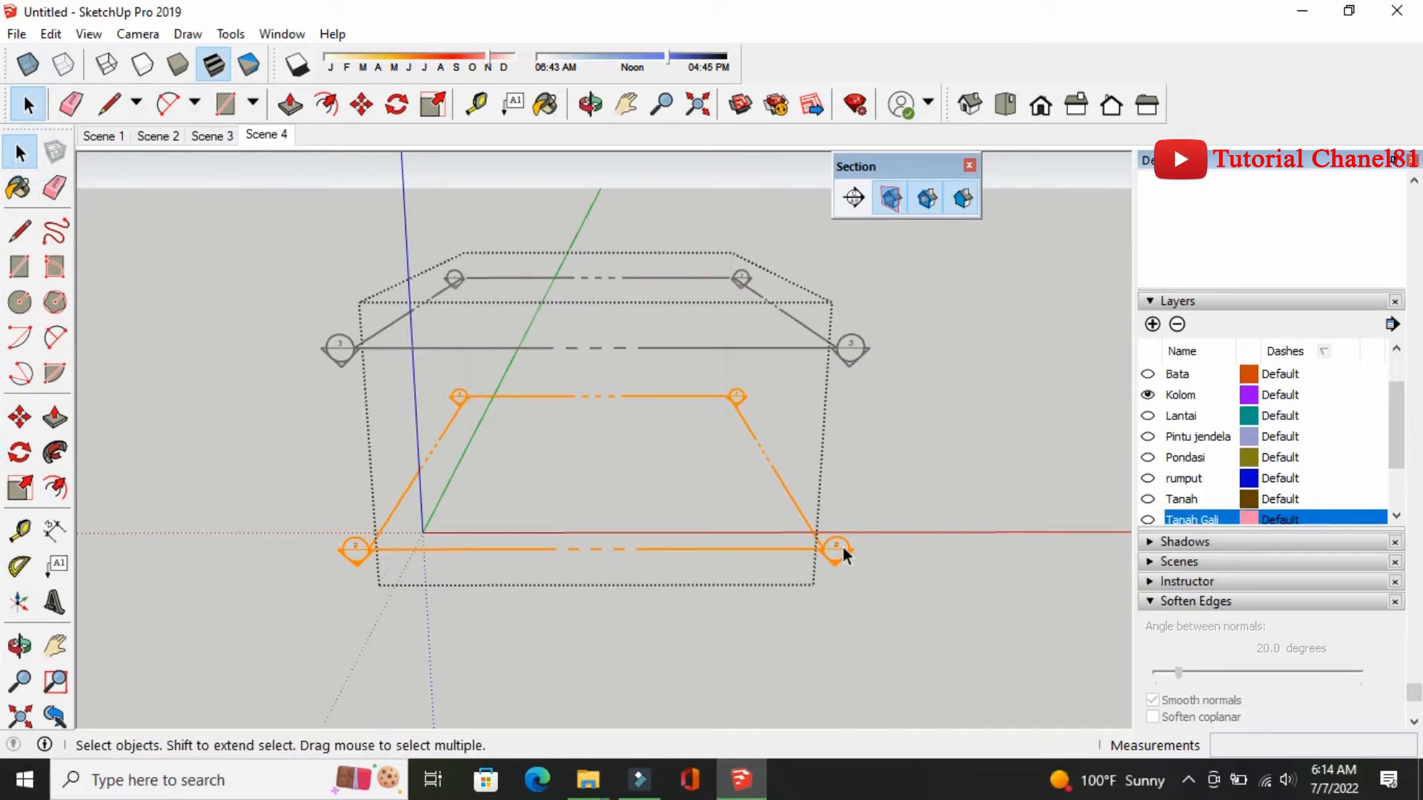
{"action": "left_click", "coordinate": [826, 552]}
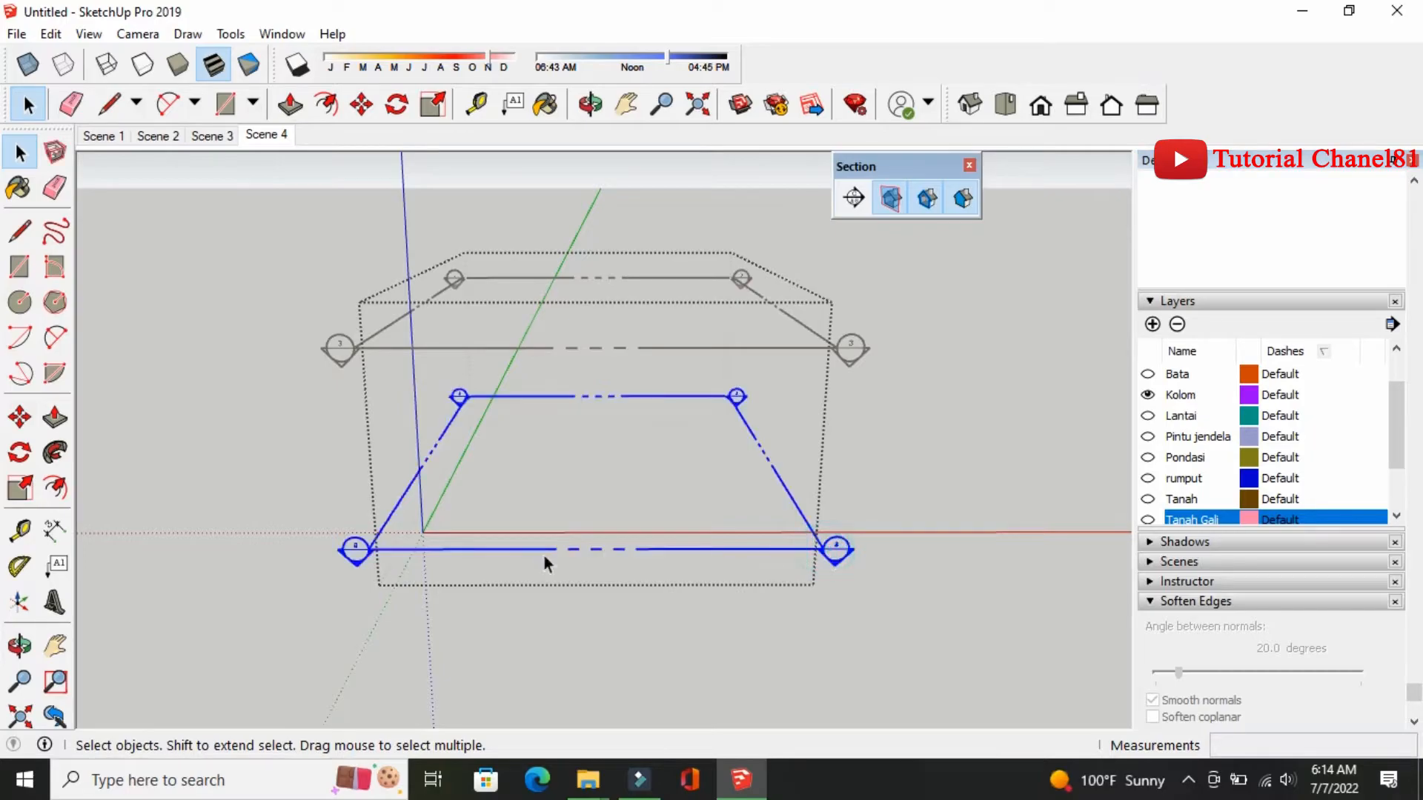
{"action": "left_click", "coordinate": [20, 417]}
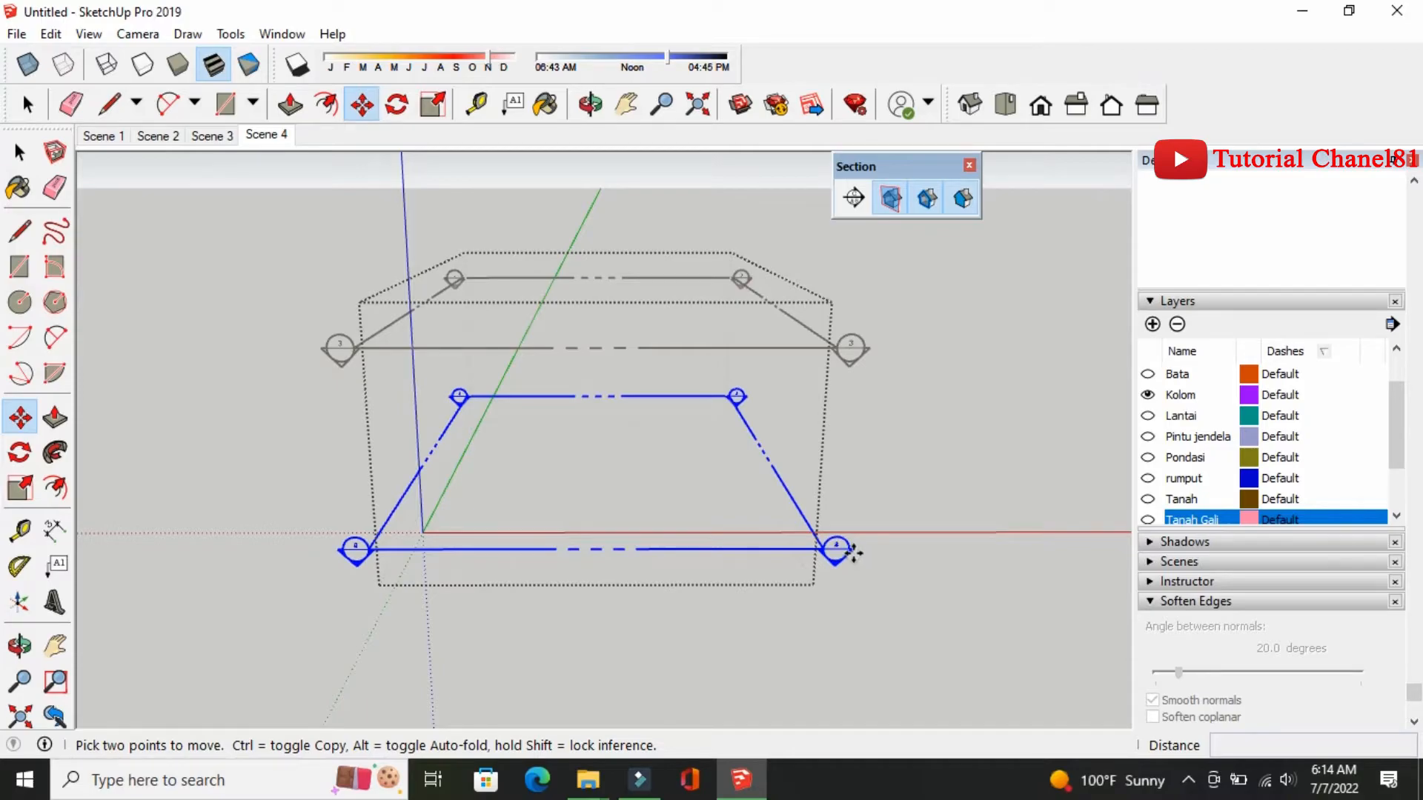
{"action": "left_click", "coordinate": [852, 546]}
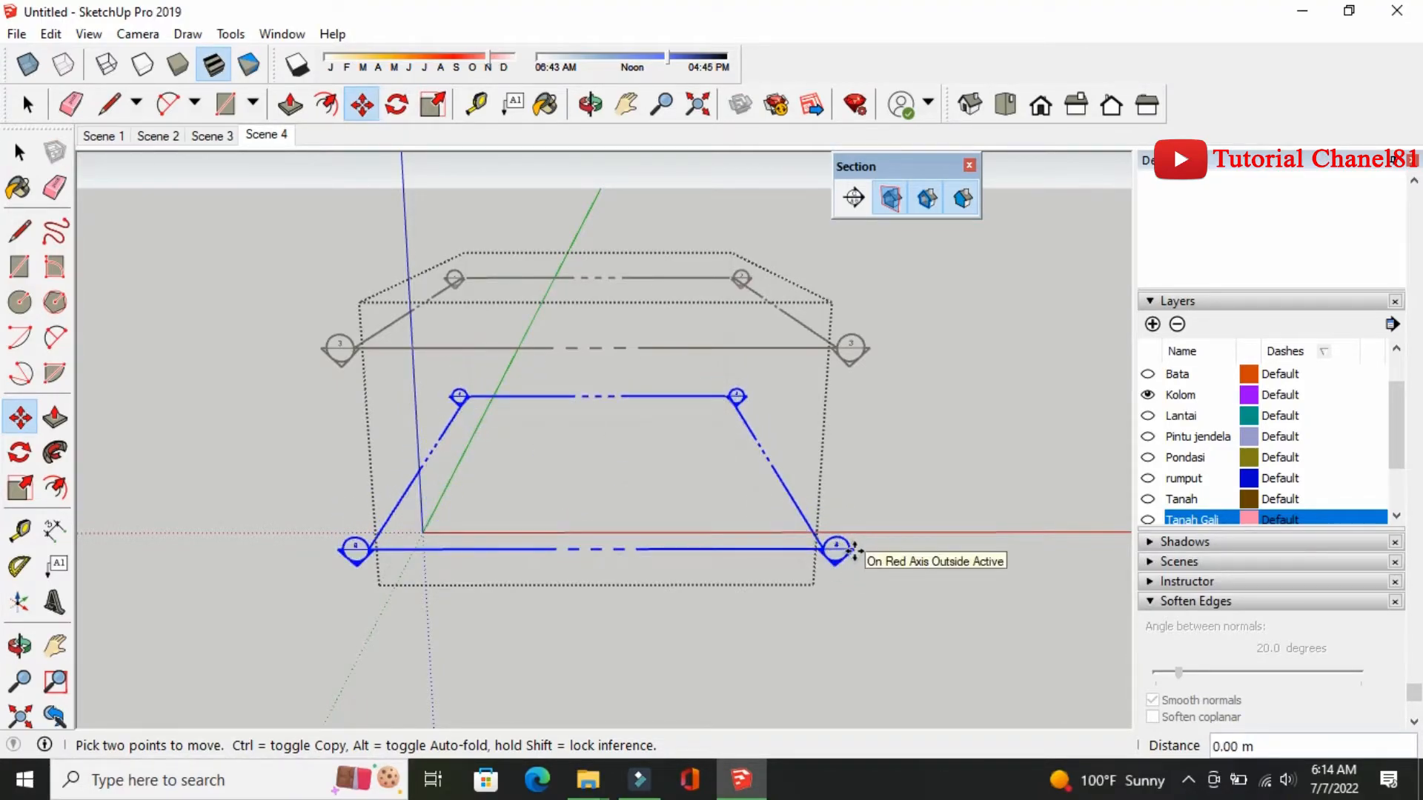
{"action": "left_click", "coordinate": [852, 549]}
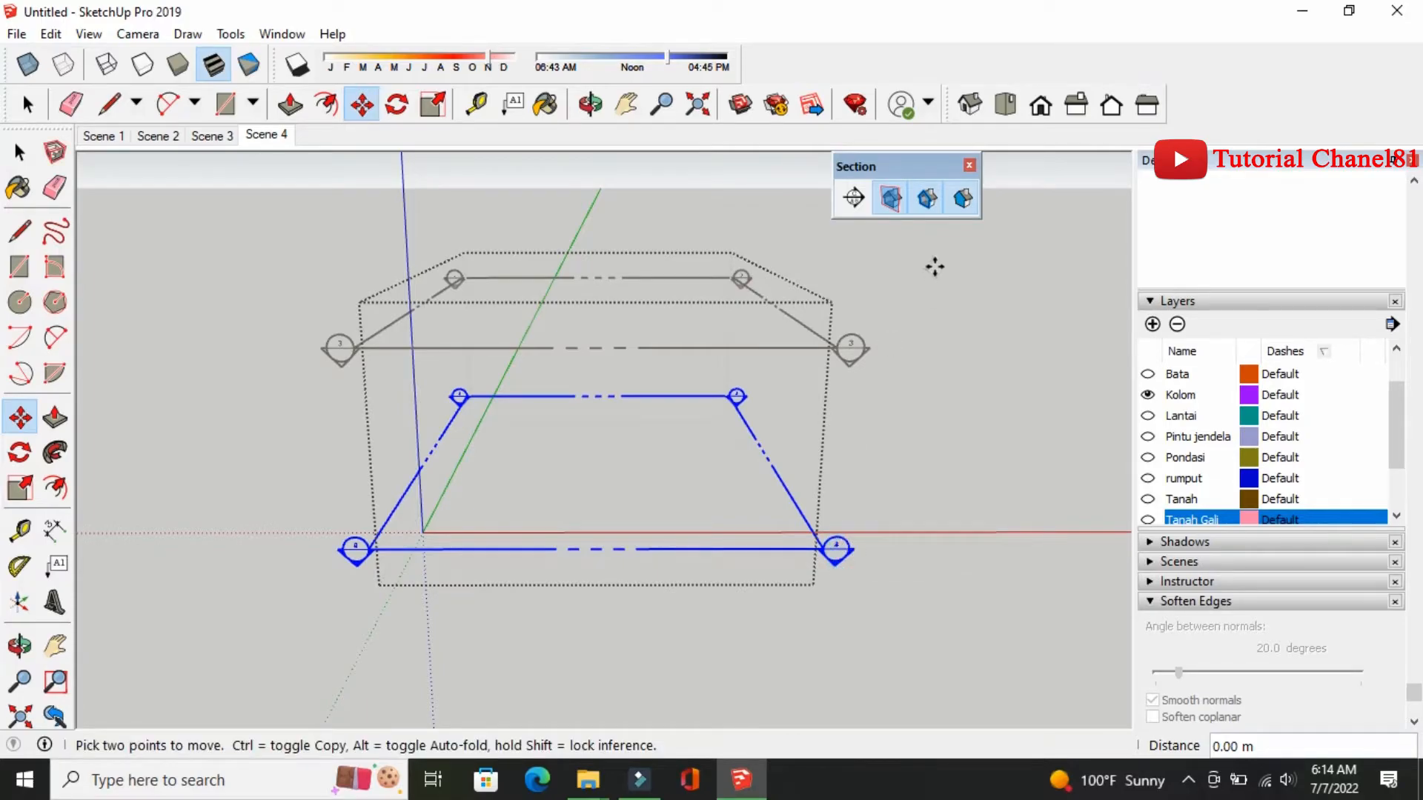
Add Scene 5 with the section planes hidden and the Tanah, Tanah Gali and Pondasi layers shown
{"action": "left_click", "coordinate": [891, 198]}
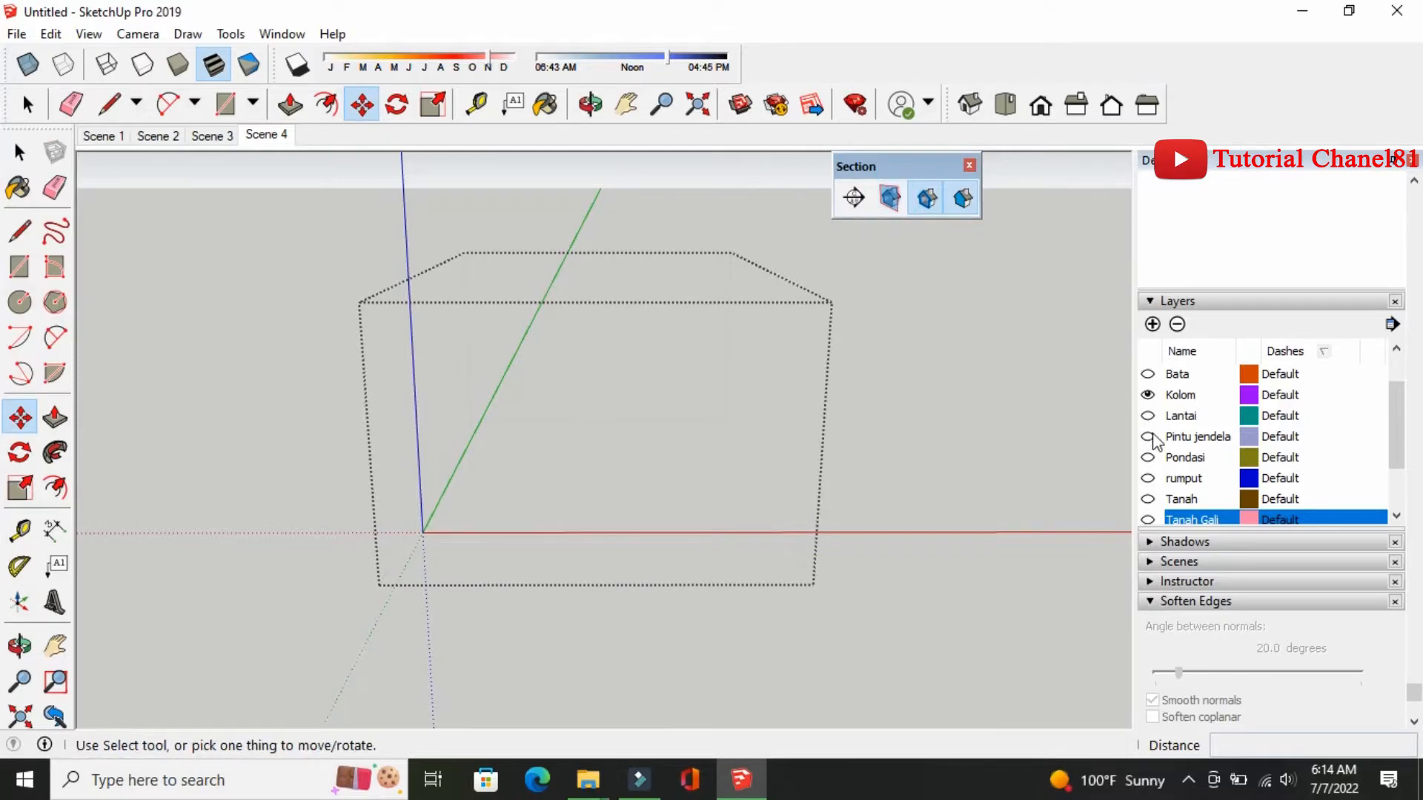
{"action": "left_click", "coordinate": [1148, 499]}
{"action": "left_click", "coordinate": [1148, 518]}
{"action": "left_click", "coordinate": [1147, 478]}
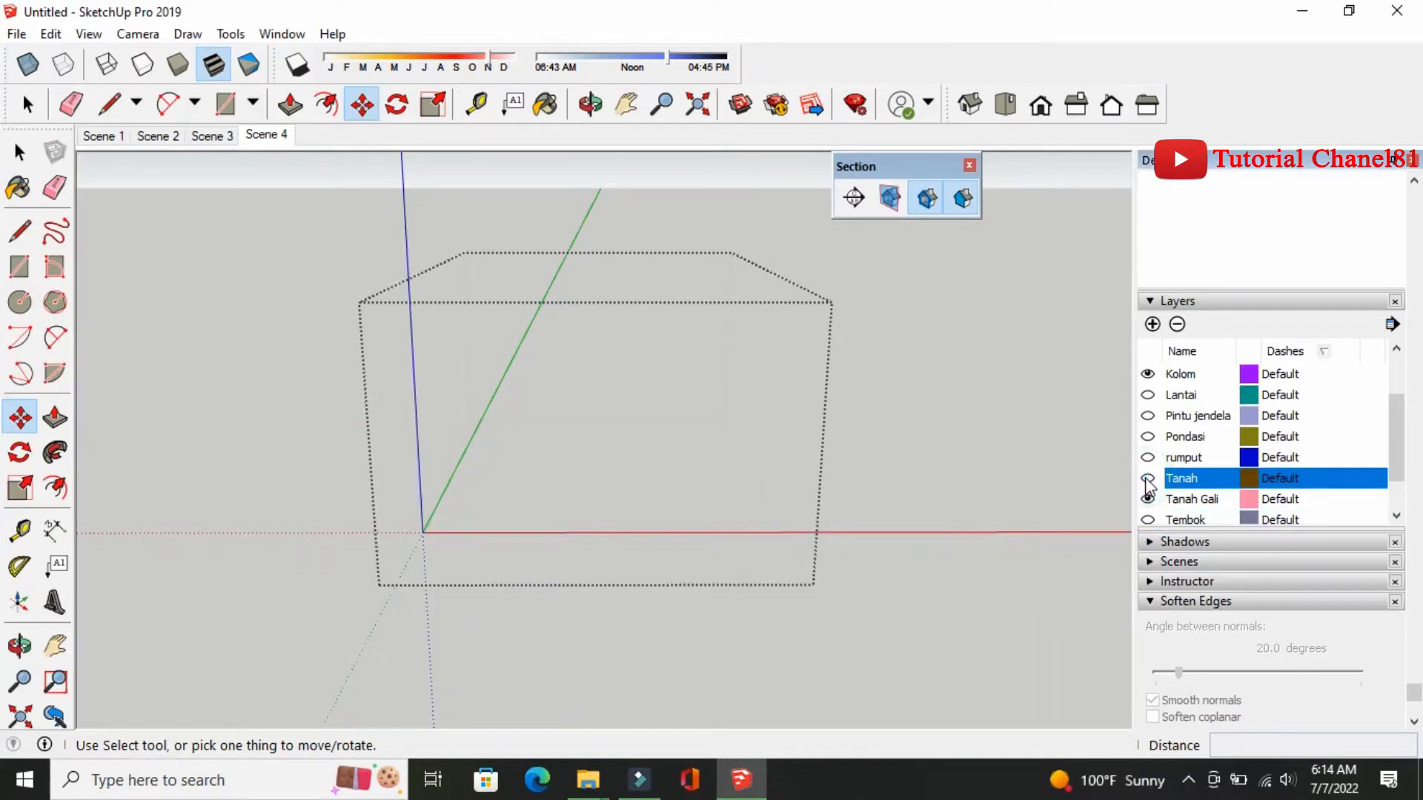
{"action": "left_click", "coordinate": [1147, 478]}
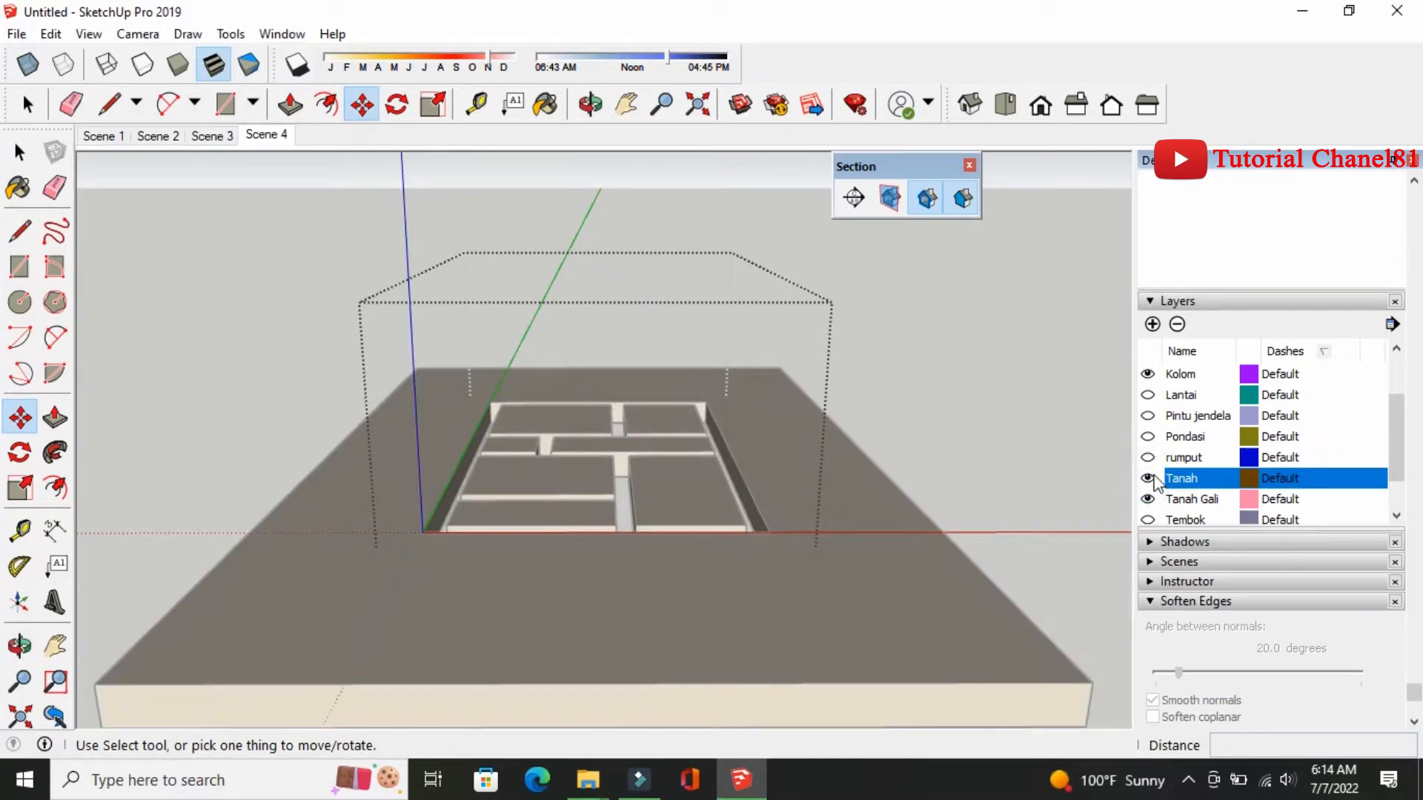
{"action": "left_click", "coordinate": [1148, 437]}
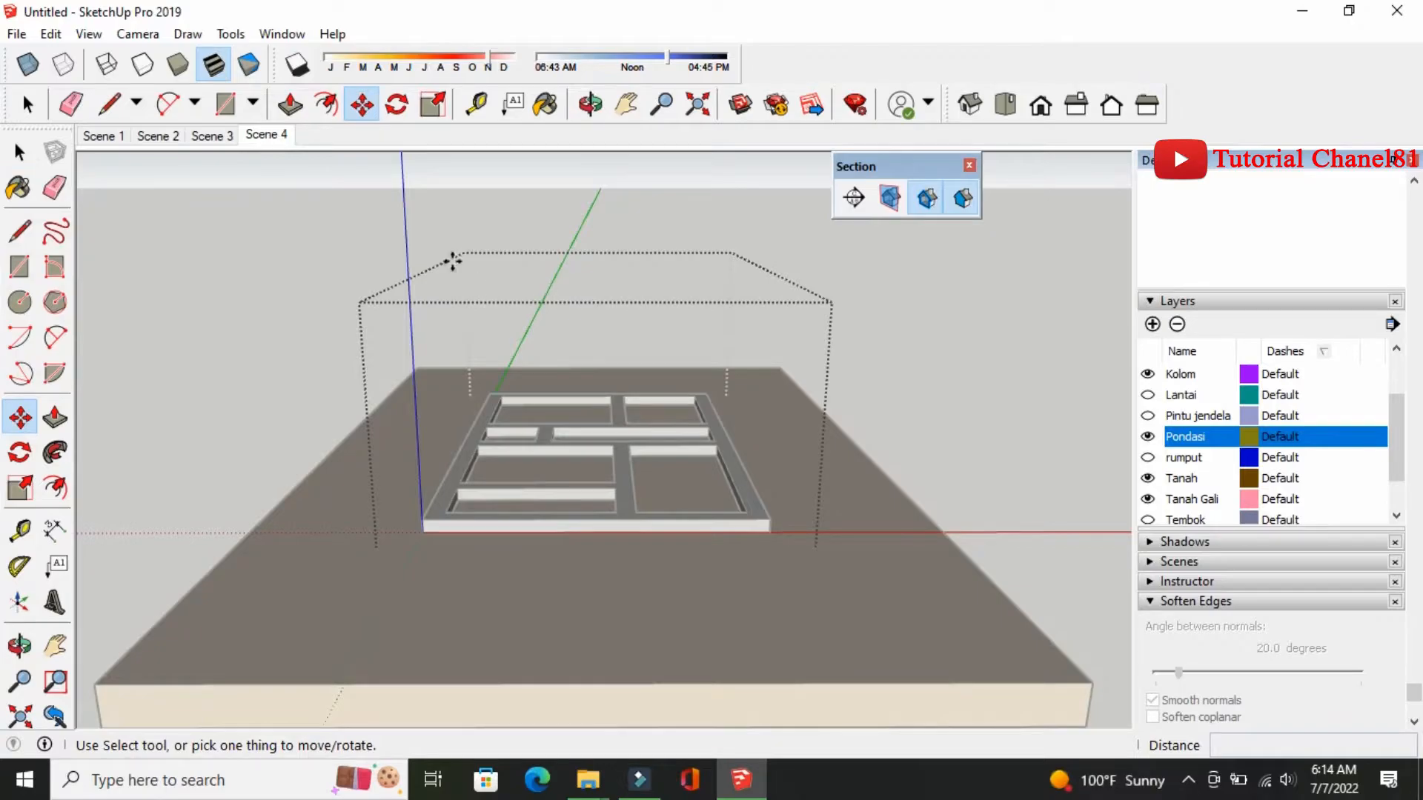
{"action": "right_click", "coordinate": [272, 134]}
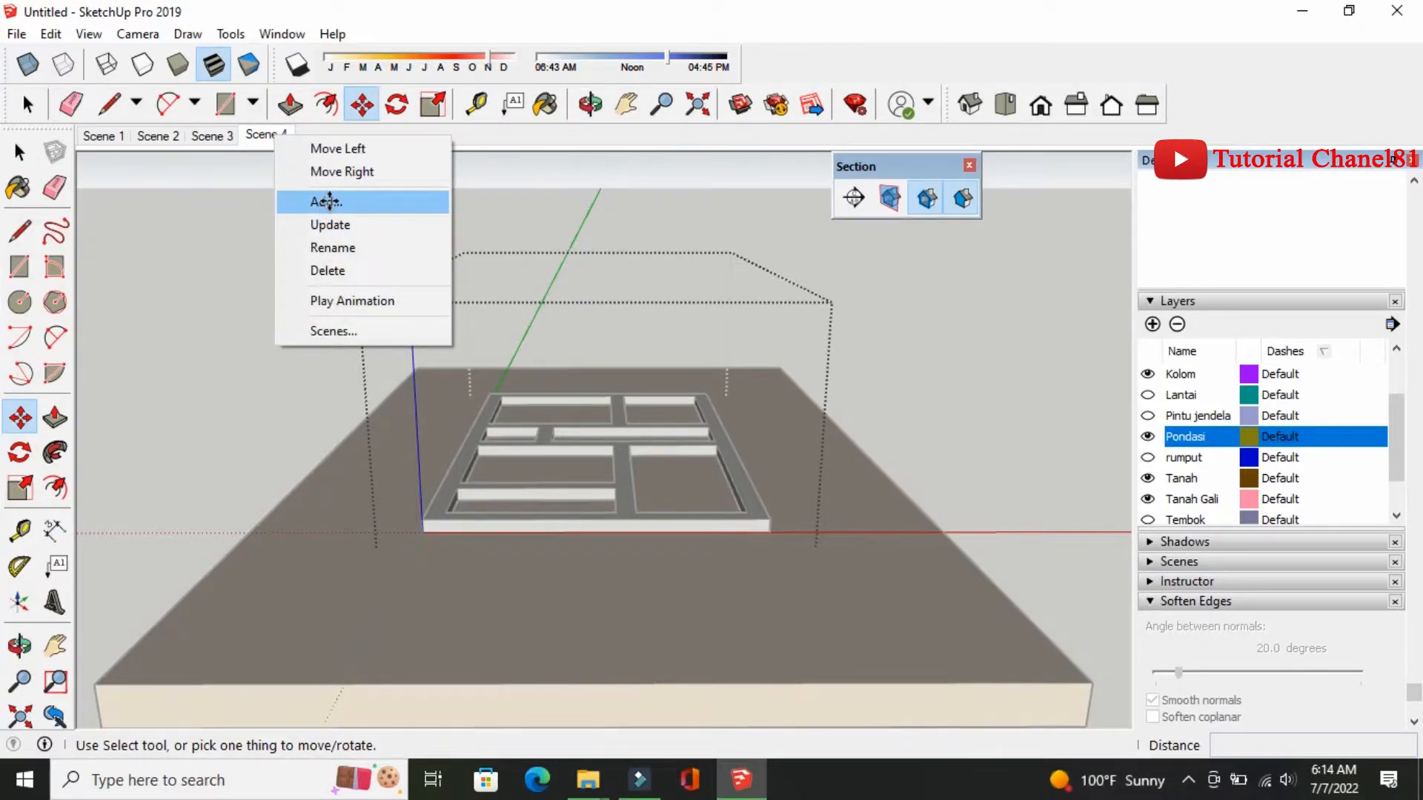
{"action": "left_click", "coordinate": [330, 201]}
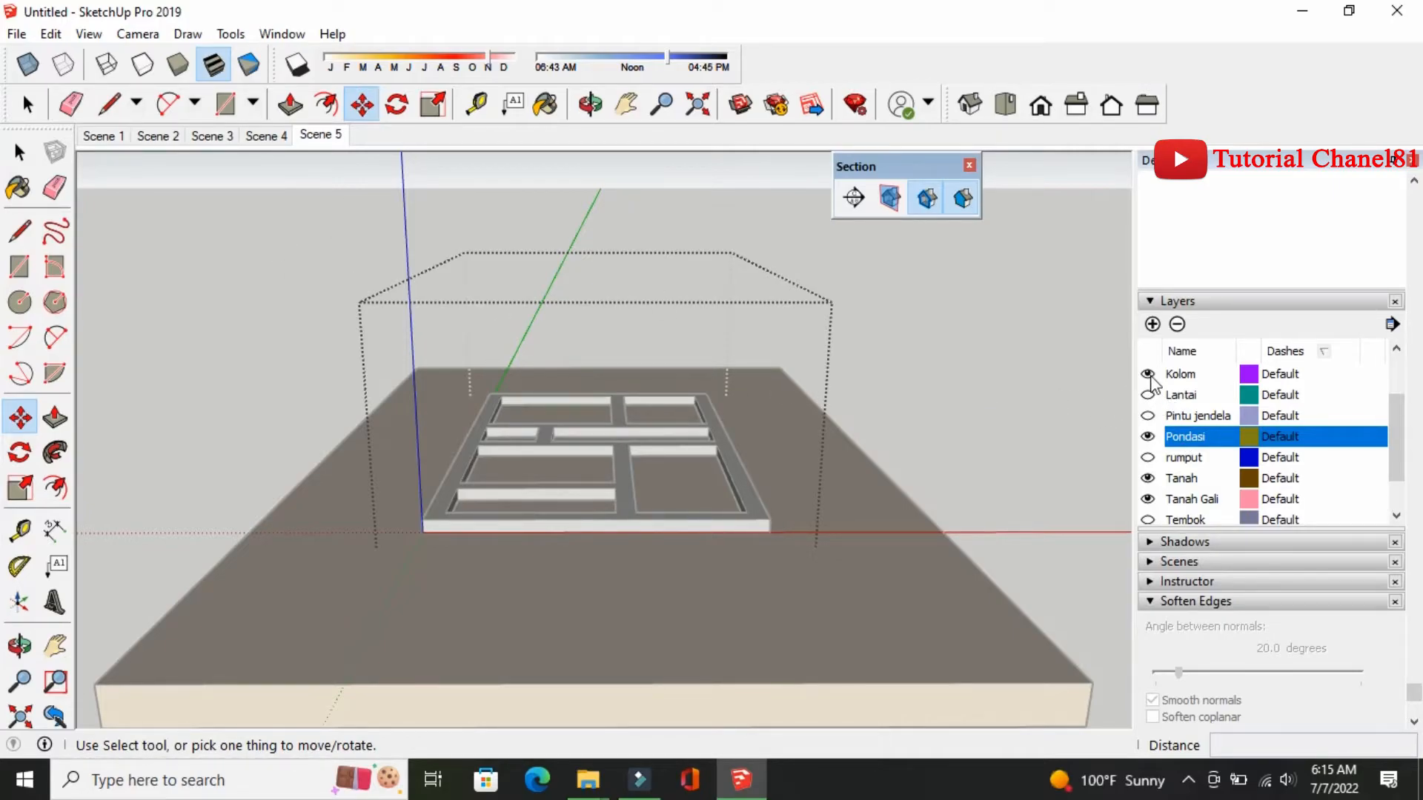
Close the columns group, hide the Kolom layer and update Scene 5 with that state
{"action": "left_click", "coordinate": [1148, 374]}
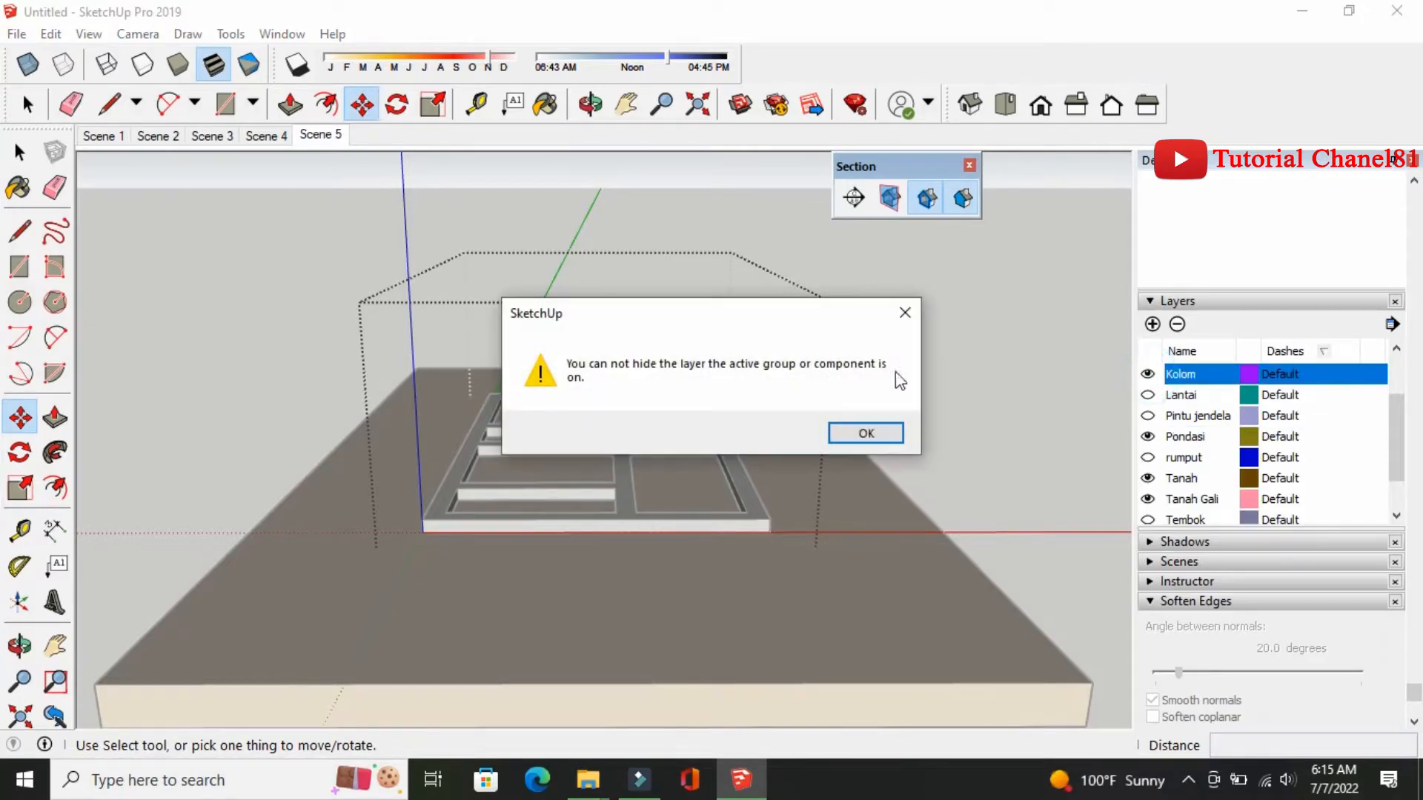
{"action": "left_click", "coordinate": [913, 316]}
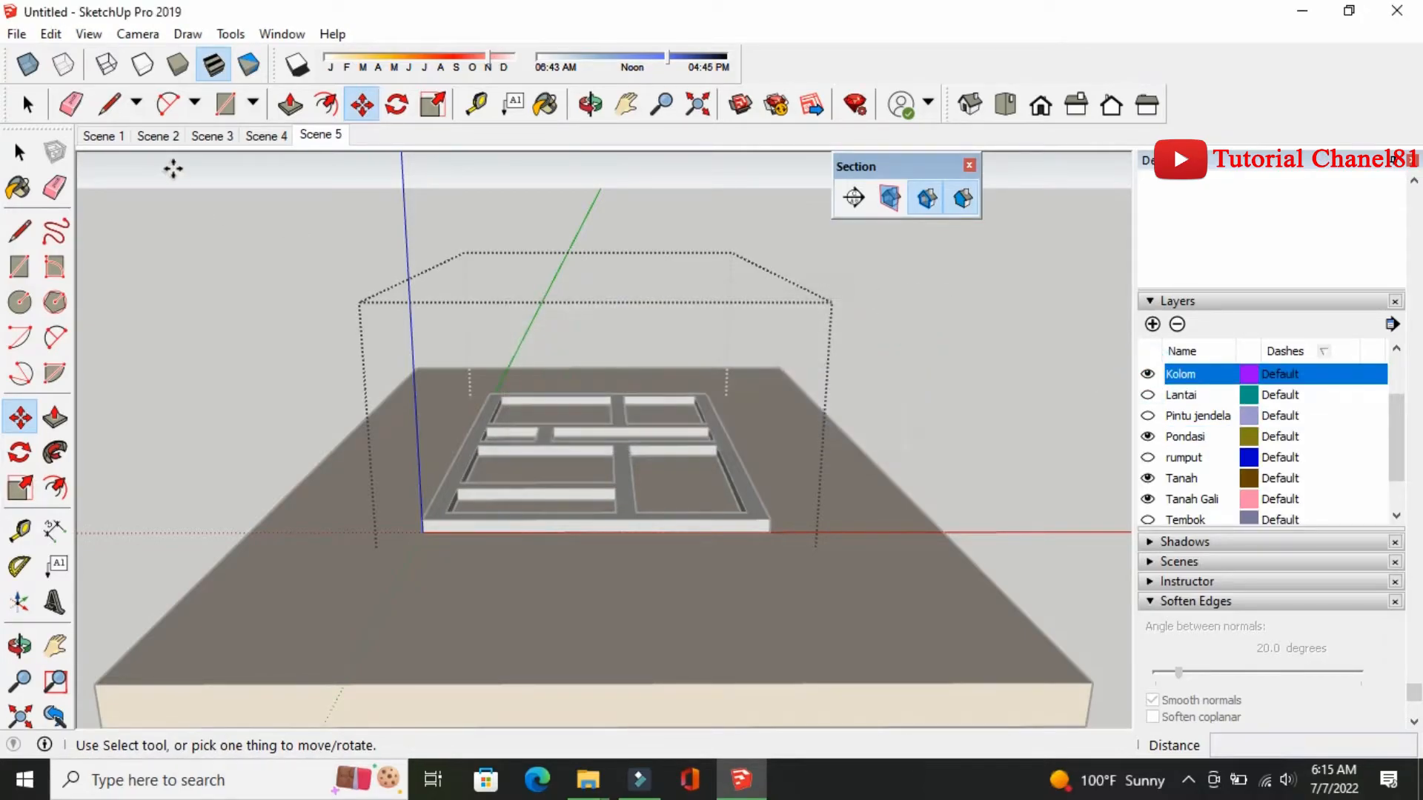
{"action": "left_click", "coordinate": [18, 152]}
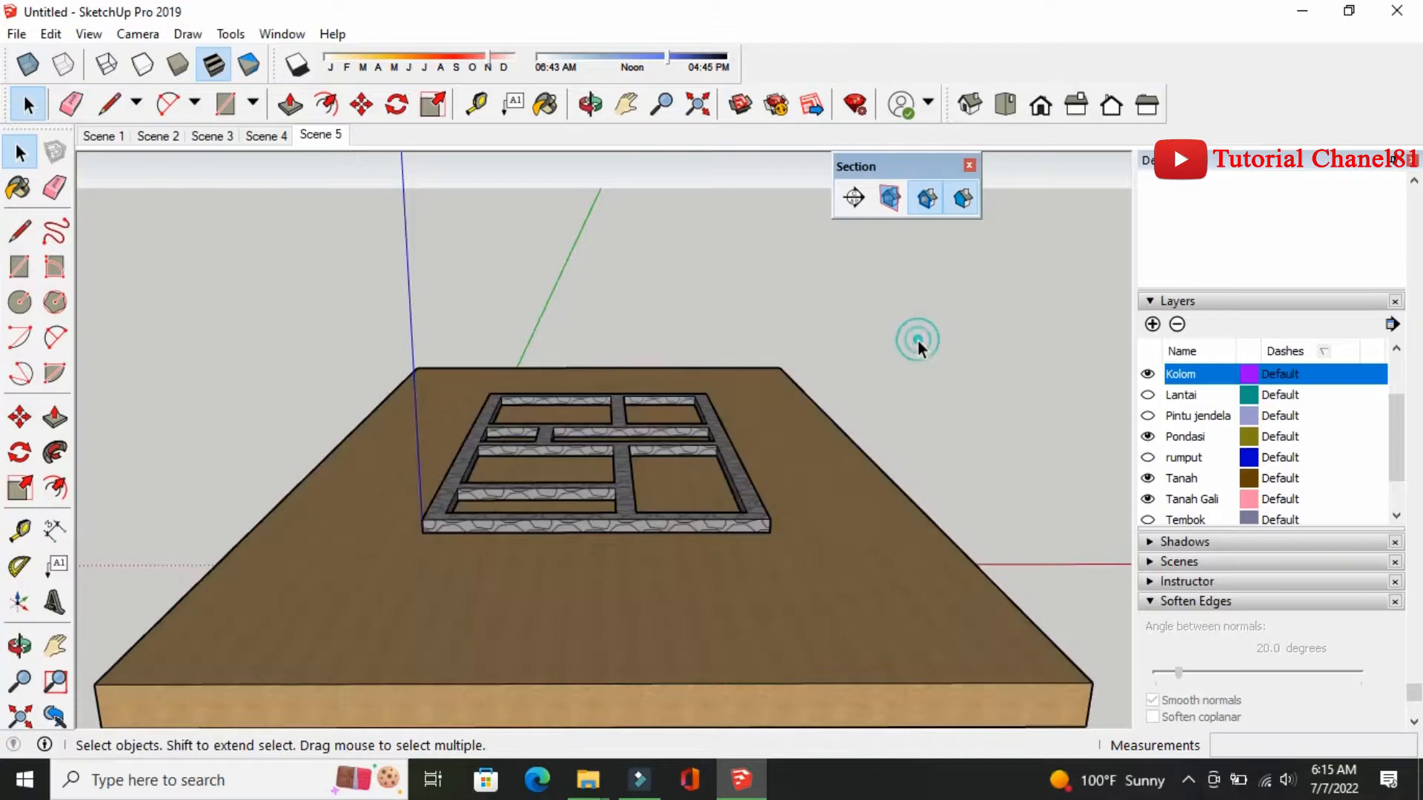
{"action": "left_click", "coordinate": [1148, 375]}
{"action": "right_click", "coordinate": [333, 137]}
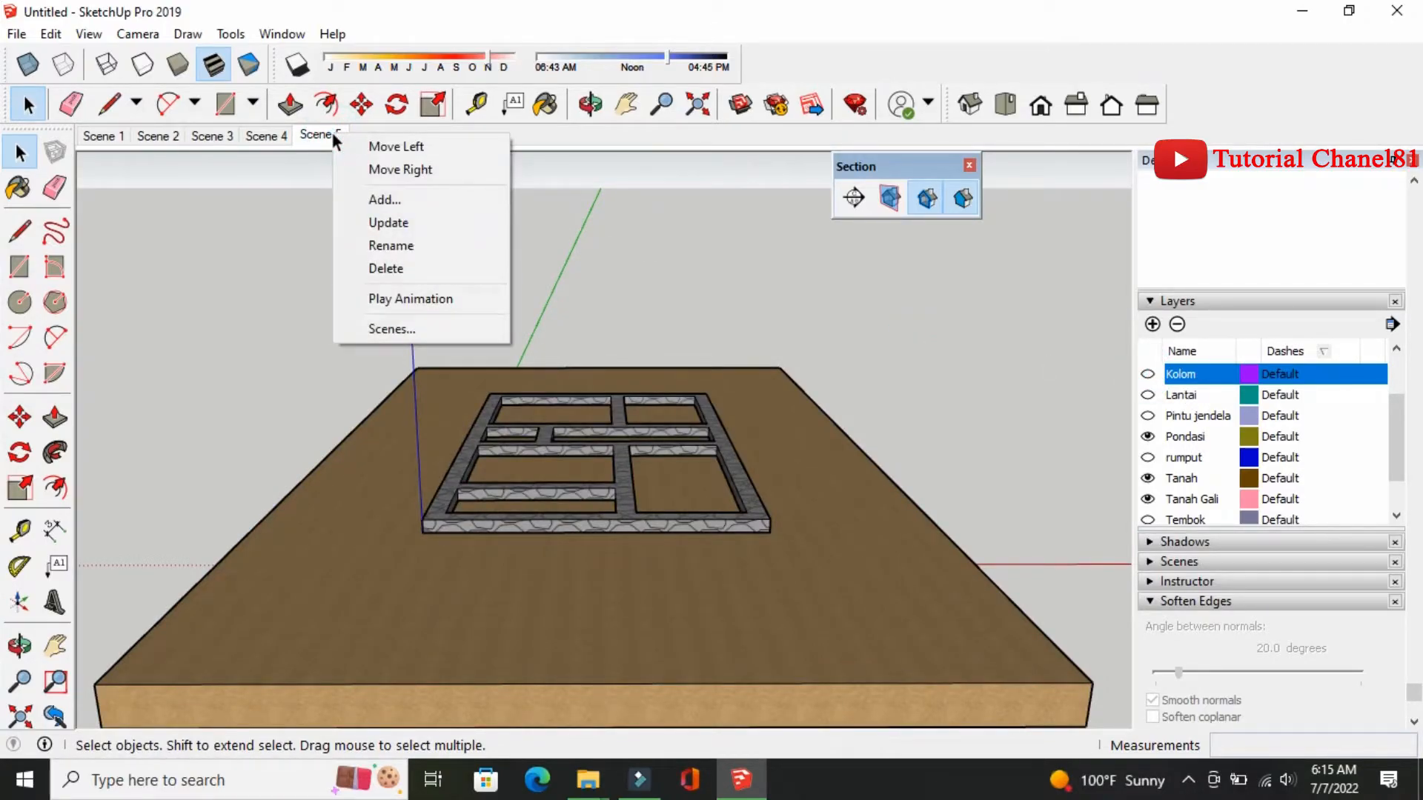
{"action": "left_click", "coordinate": [381, 216]}
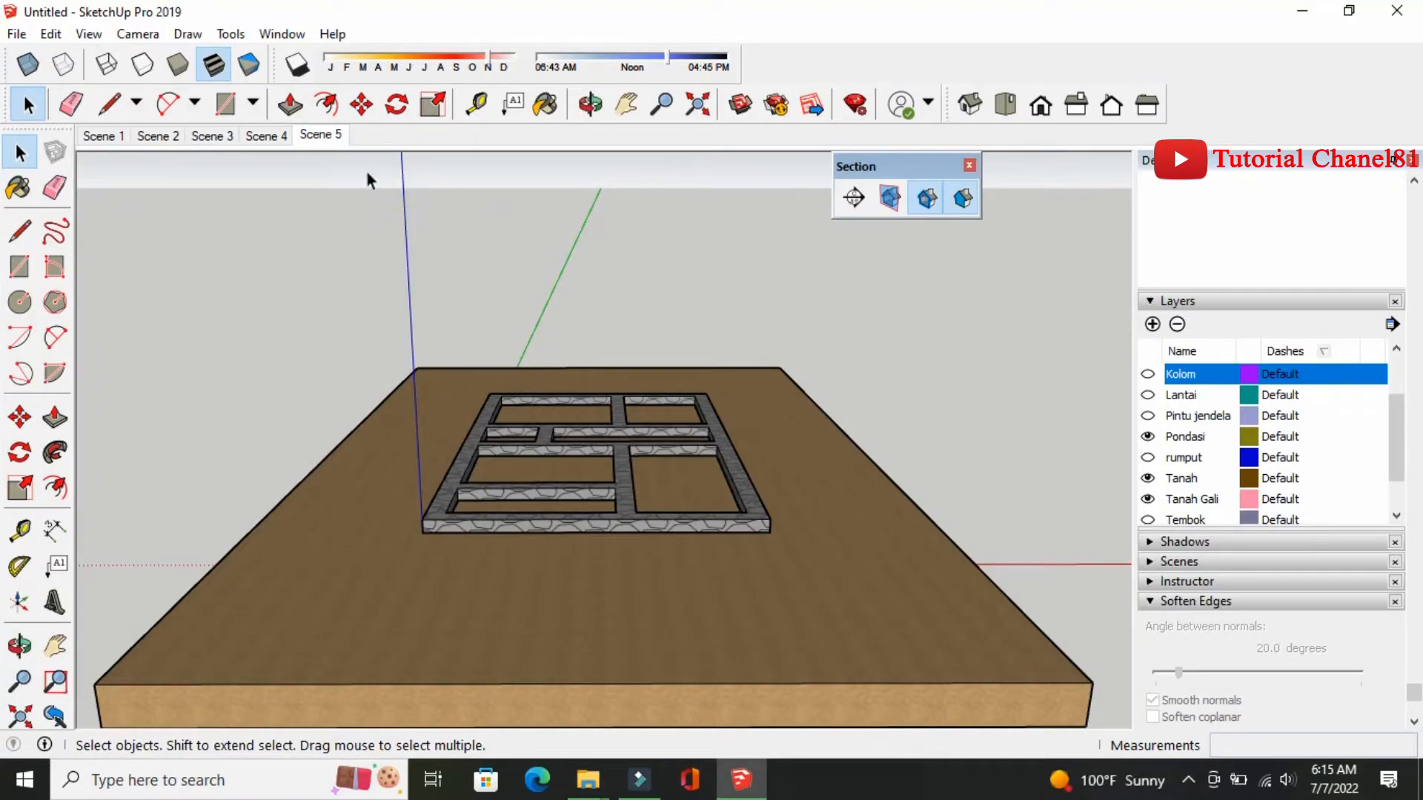
Display only the Kolom layer, hiding Tanah, Tanah Gali and Pondasi, and turn the section planes back on
{"action": "left_click", "coordinate": [1148, 375]}
{"action": "left_click", "coordinate": [1148, 478]}
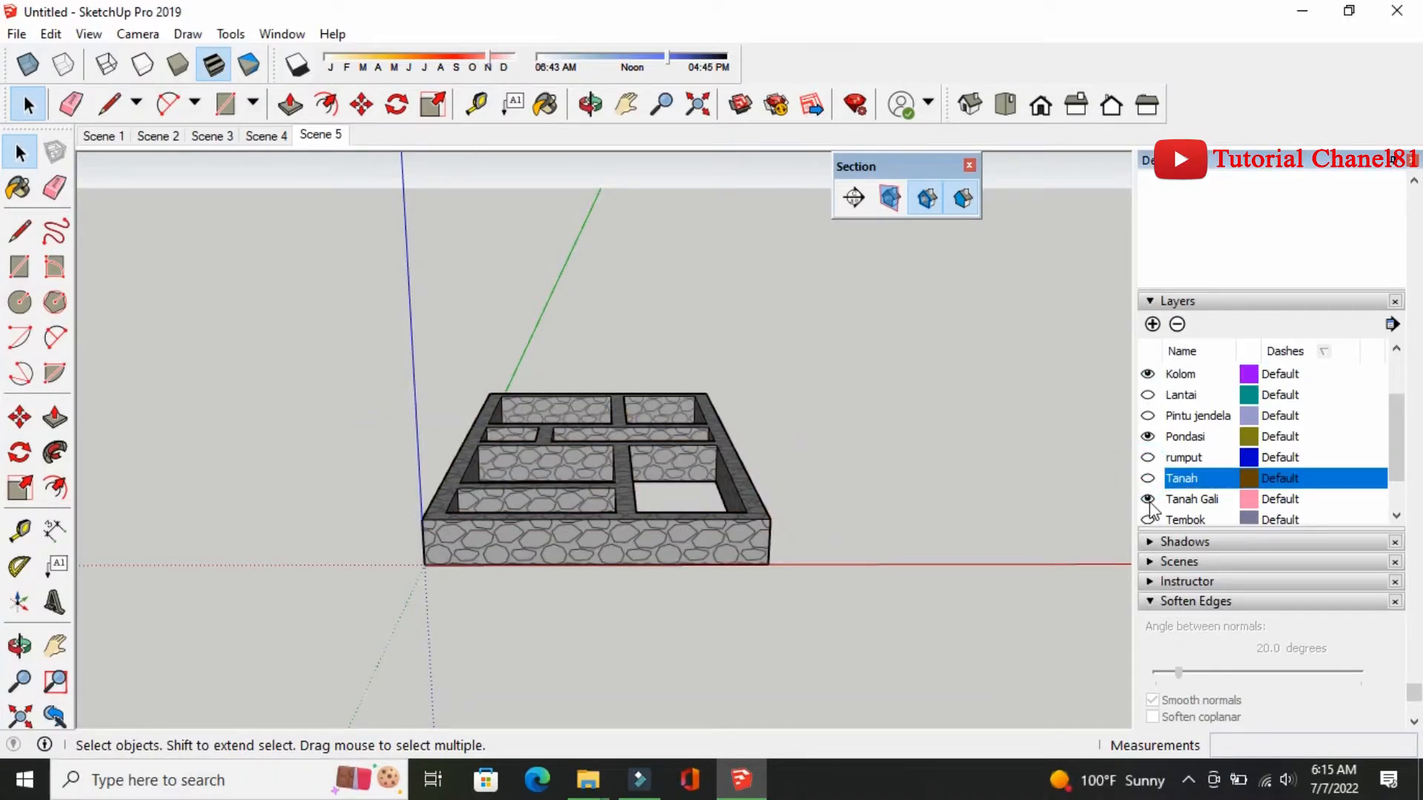
{"action": "left_click", "coordinate": [1148, 500]}
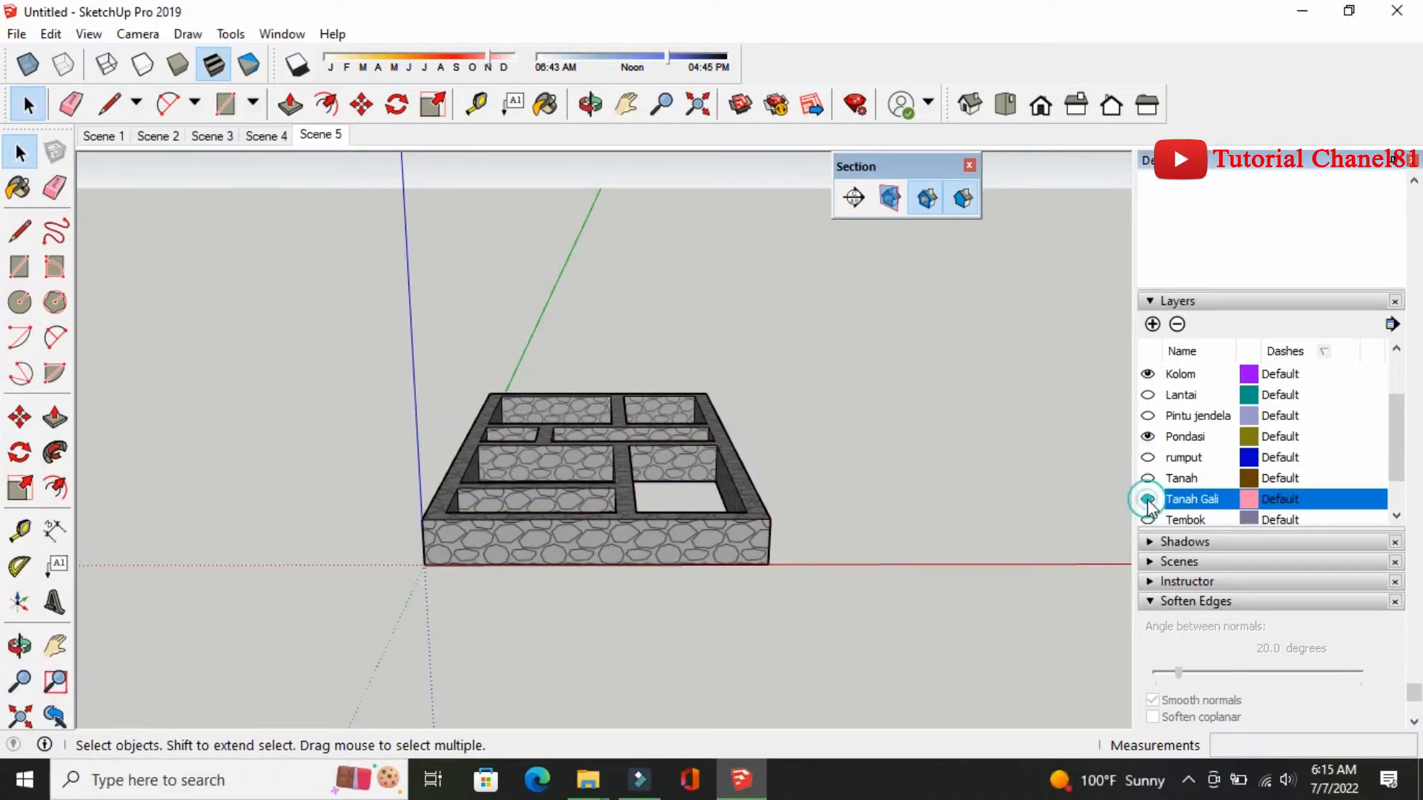
{"action": "left_click", "coordinate": [1148, 437]}
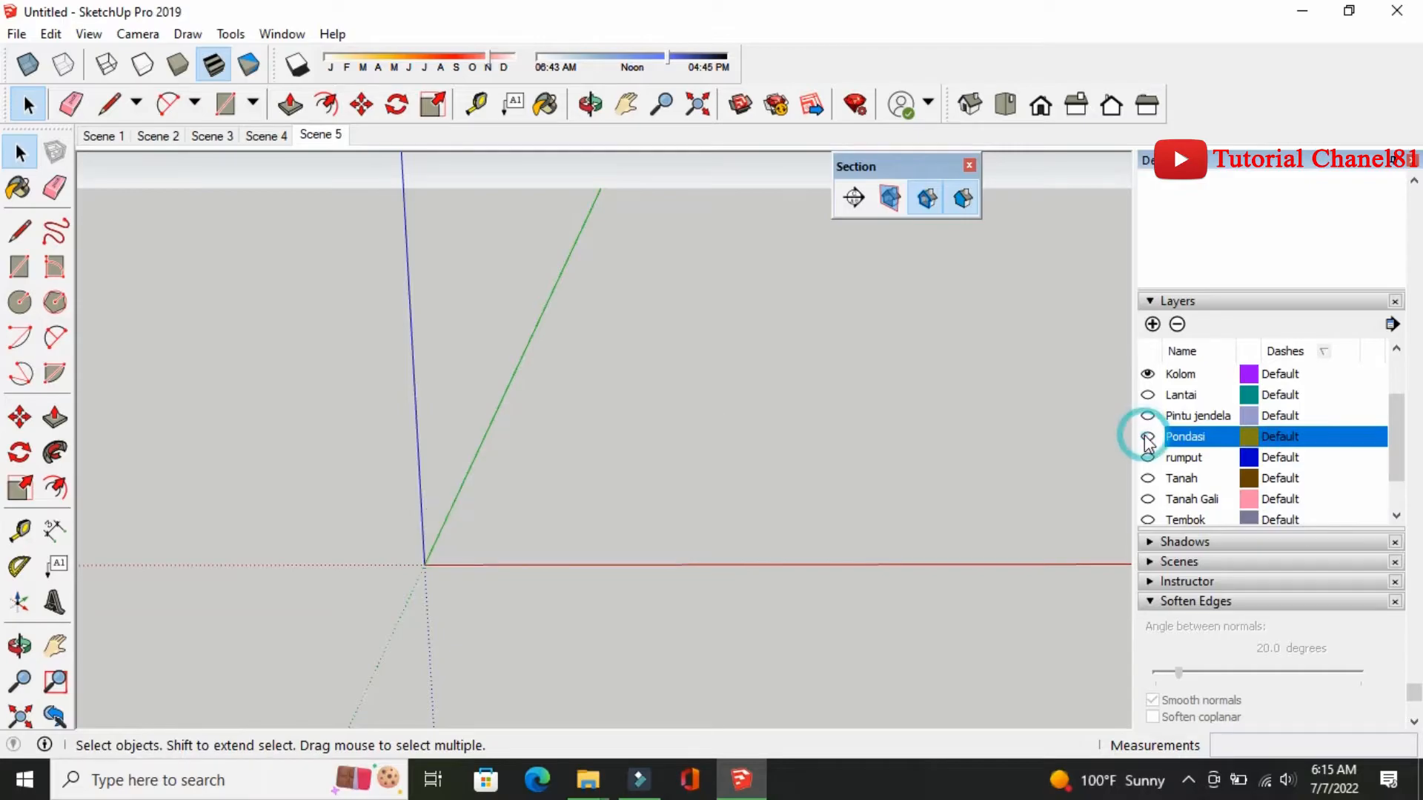
{"action": "left_click", "coordinate": [891, 198]}
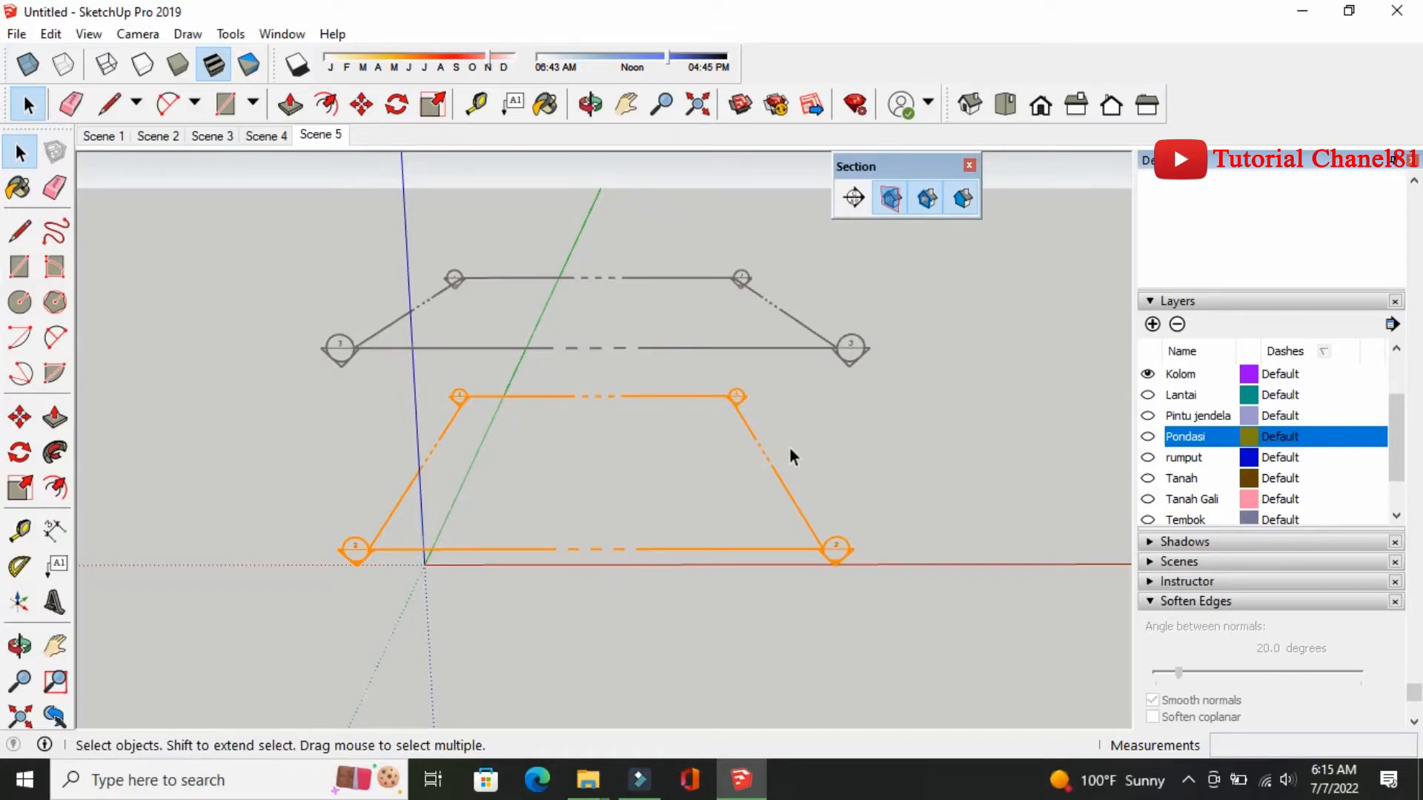
Open the columns group and deactivate the cut of its ground-level section plane
{"action": "left_click", "coordinate": [825, 553]}
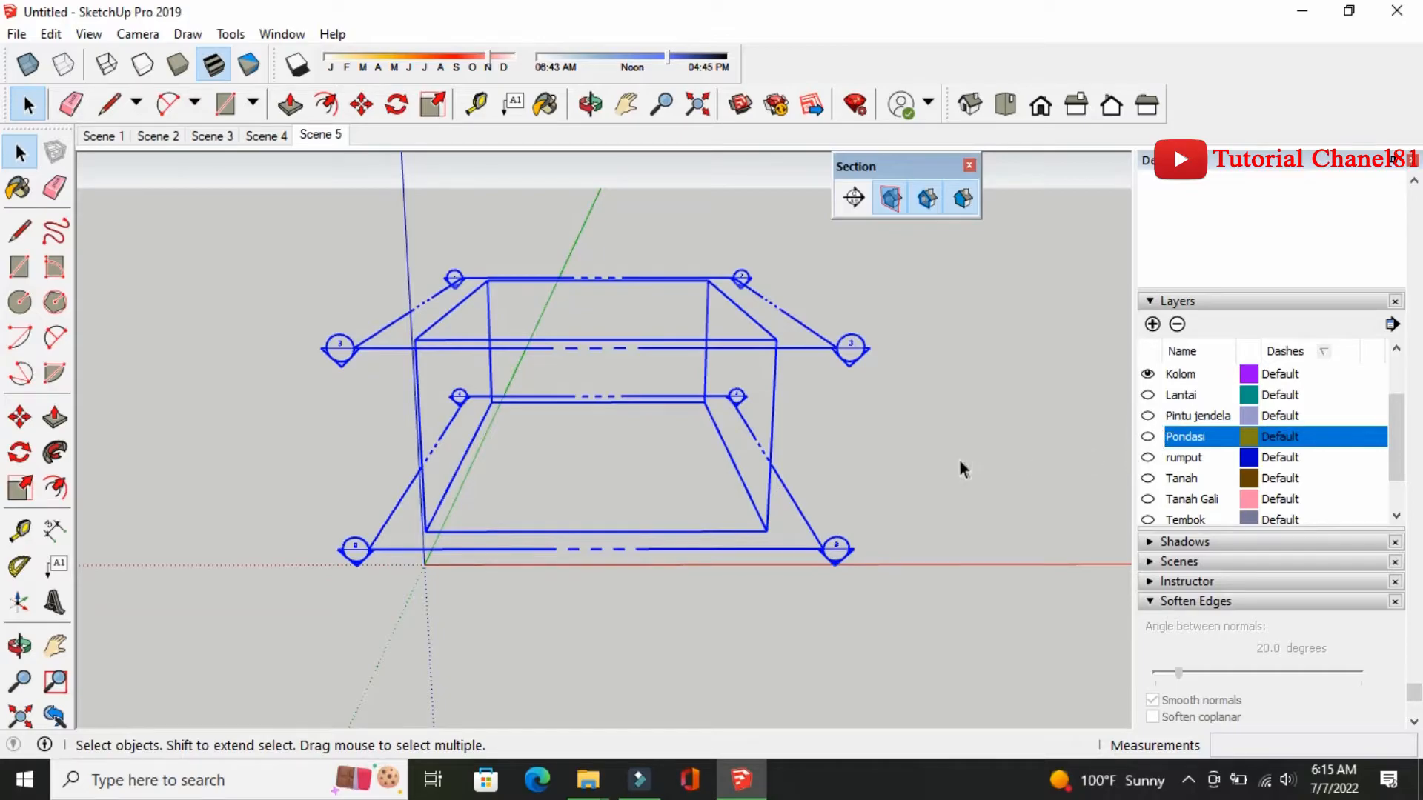
{"action": "double_click", "coordinate": [839, 548]}
{"action": "left_click", "coordinate": [836, 549]}
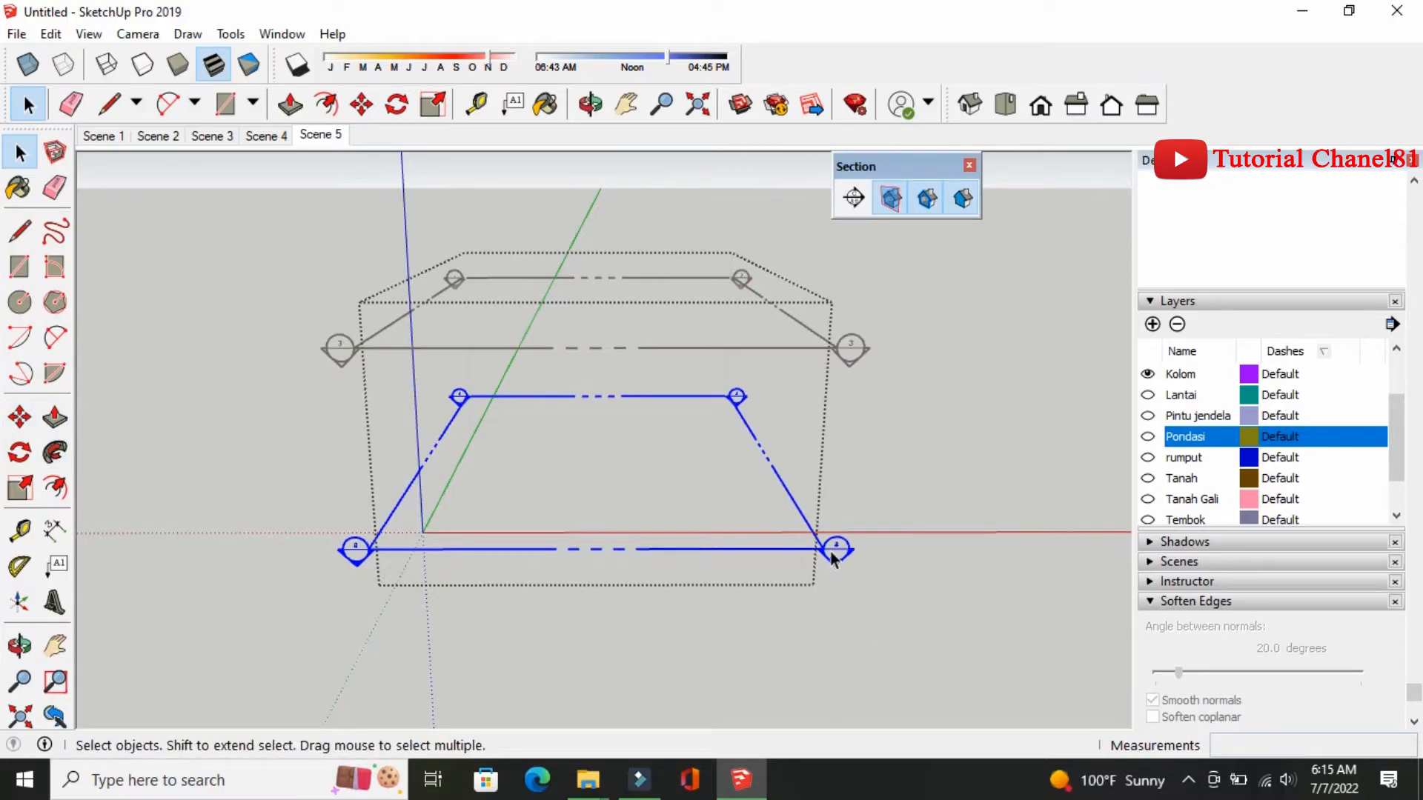
{"action": "left_click", "coordinate": [828, 555]}
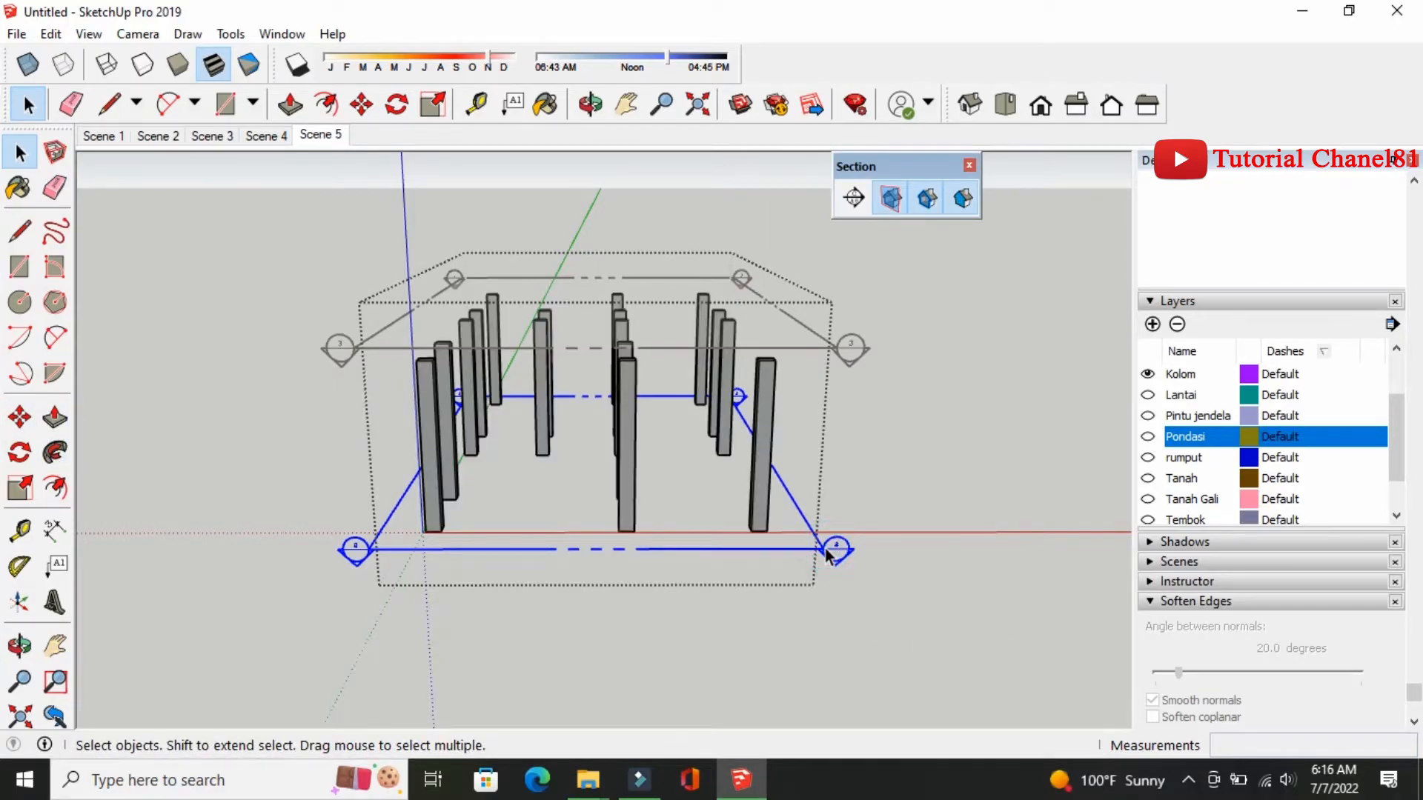
Copy the ground-level section plane about 3.72 m straight up, above the tops of the columns
{"action": "left_click", "coordinate": [20, 418]}
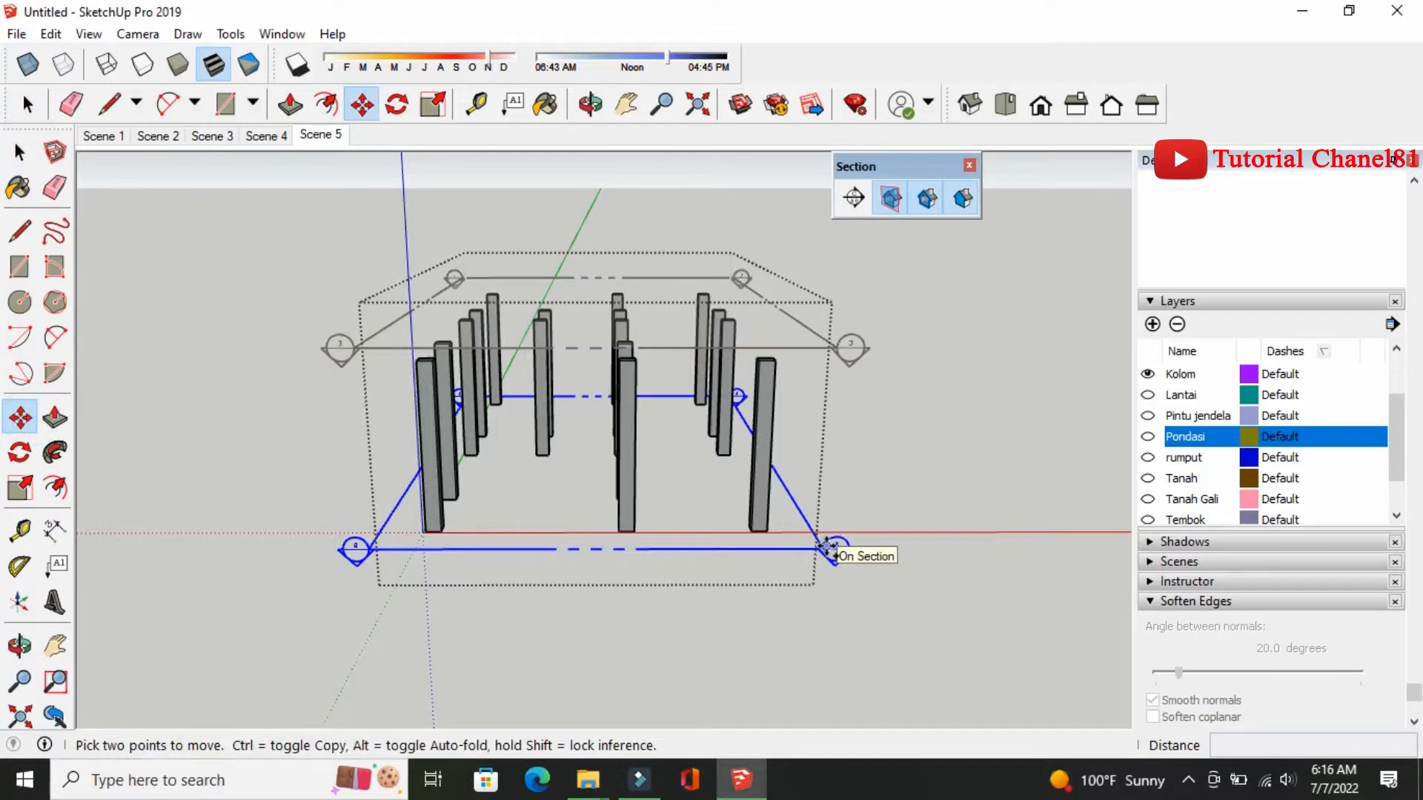
{"action": "left_click", "coordinate": [828, 550]}
{"action": "key", "text": "ctrl"}
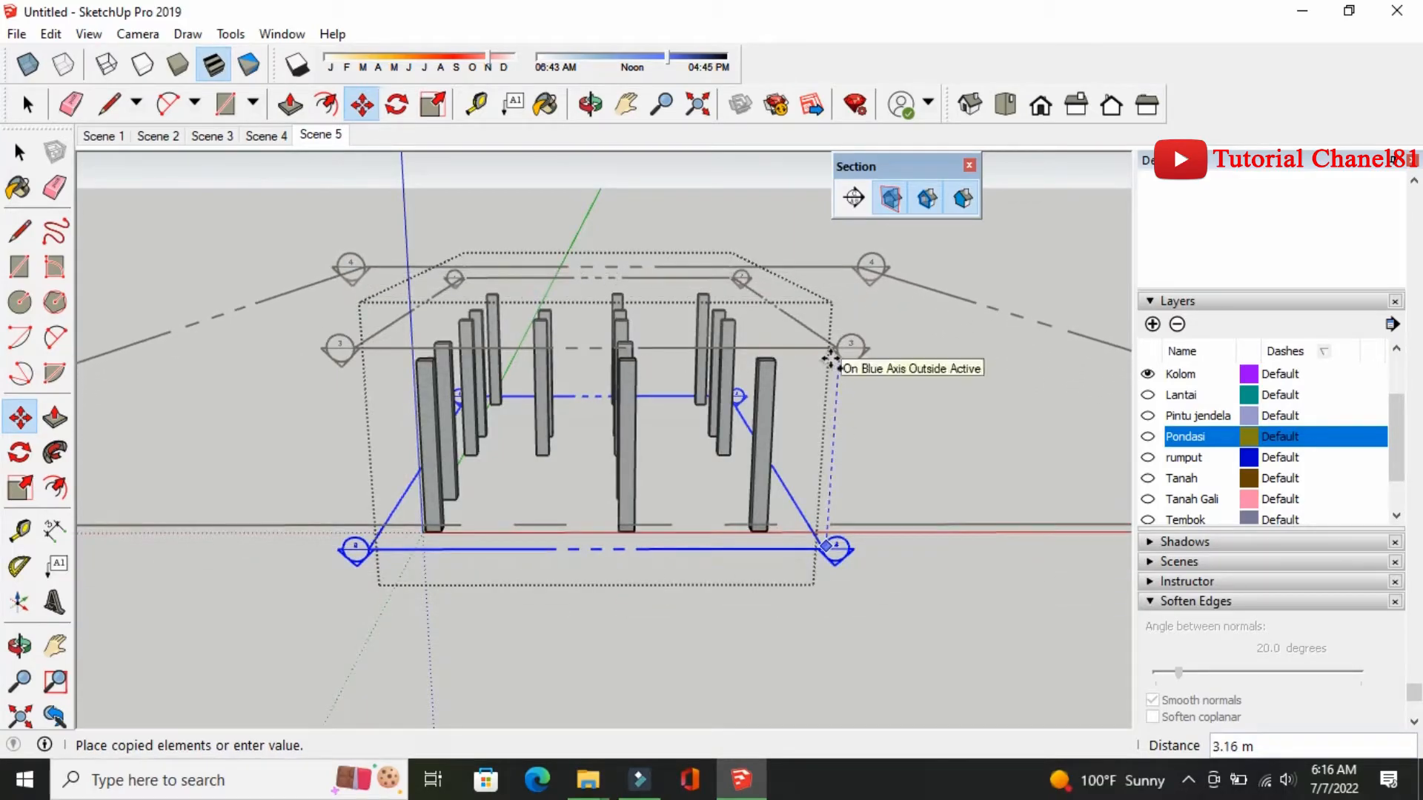
{"action": "left_click", "coordinate": [832, 323]}
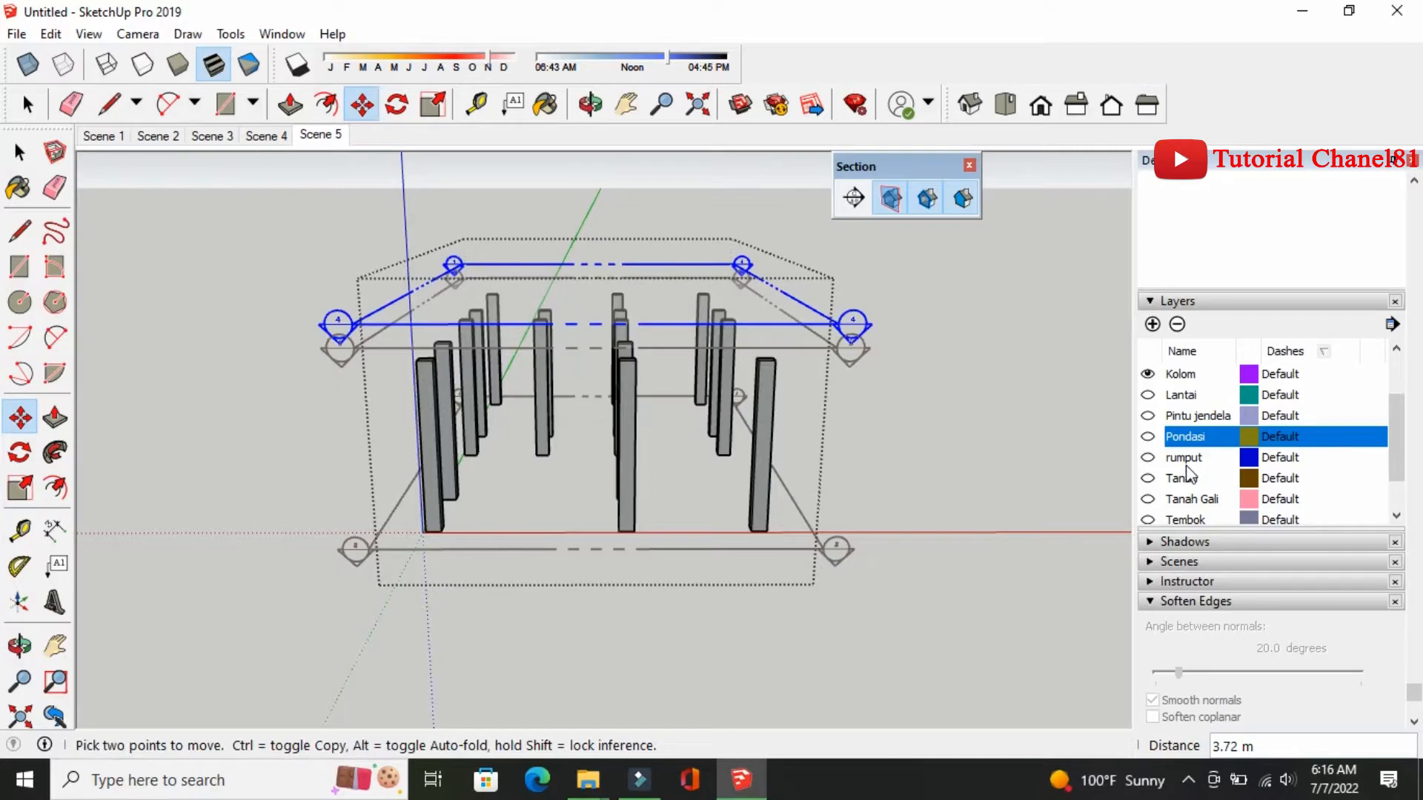
Add Scene 6 with the Pondasi, Tanah and Tanah Gali layers shown and section planes hidden, and close the columns group
{"action": "left_click", "coordinate": [1147, 436]}
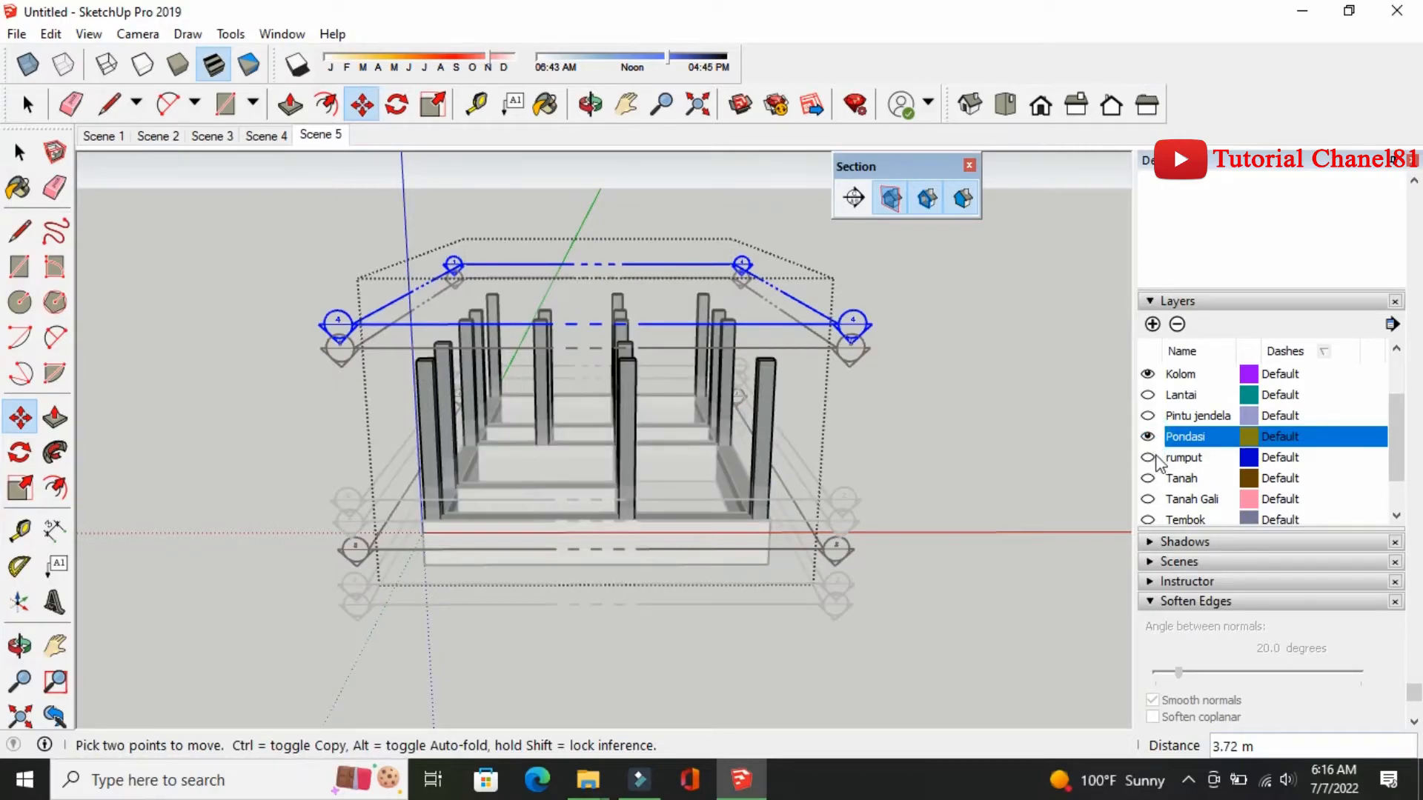
{"action": "left_click", "coordinate": [1147, 478]}
{"action": "left_click", "coordinate": [1148, 499]}
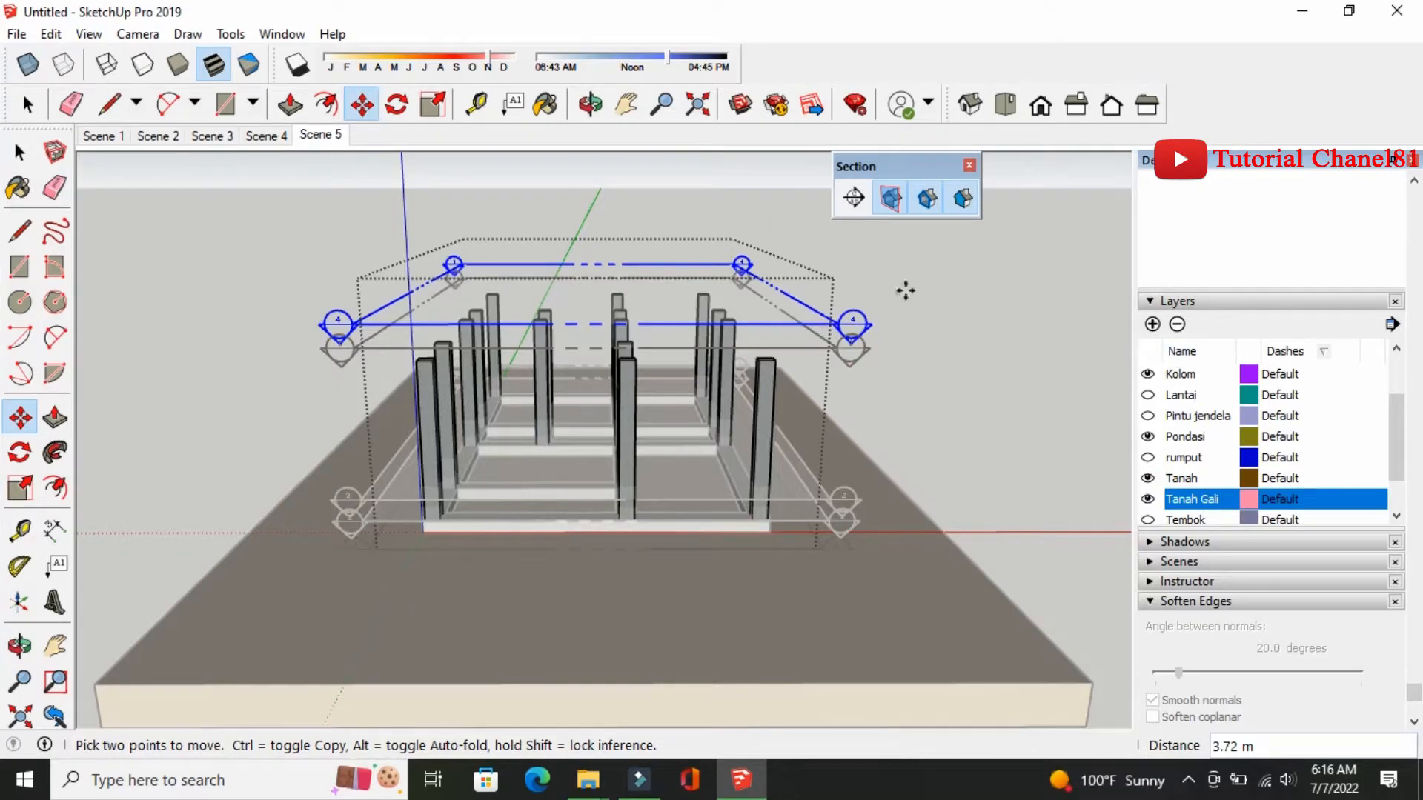
{"action": "left_click", "coordinate": [892, 199]}
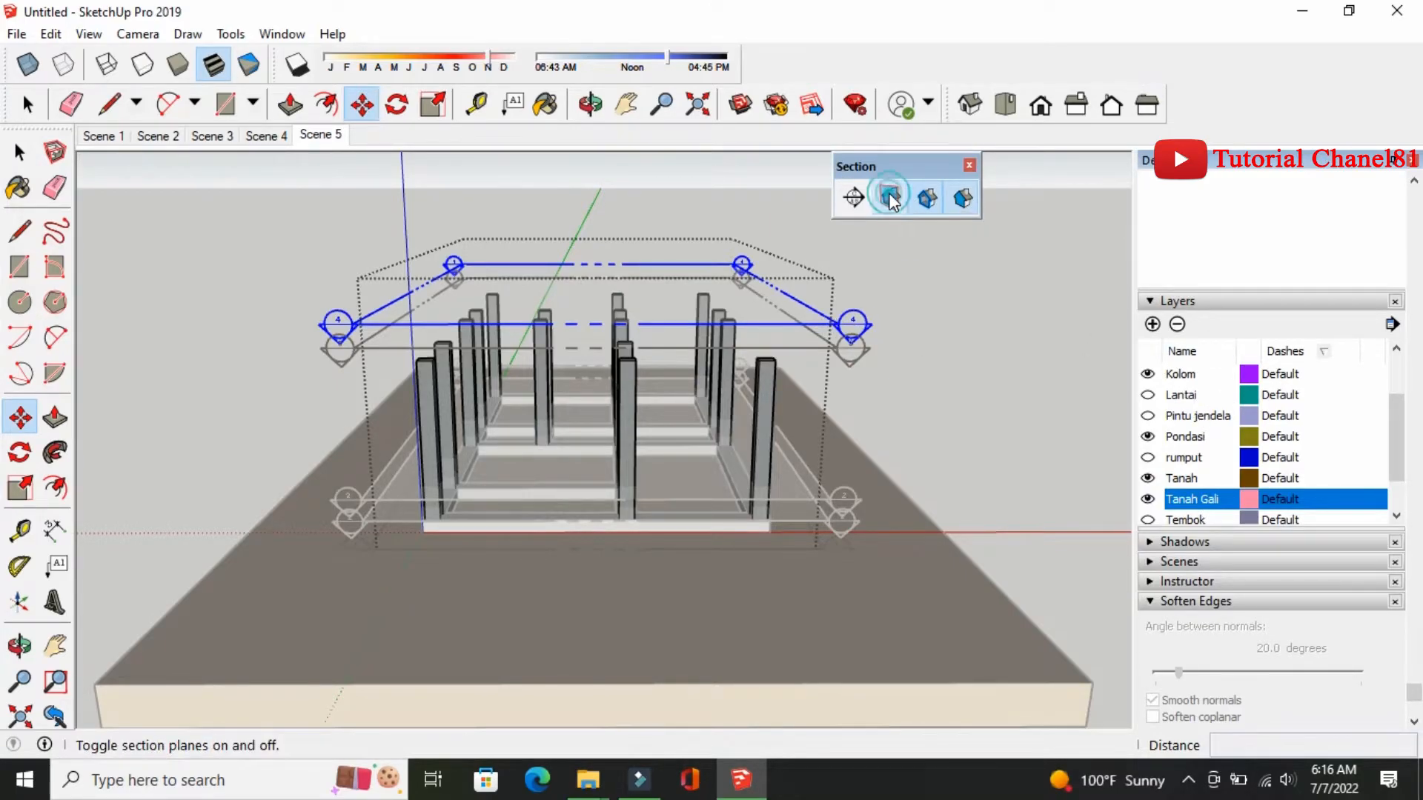
{"action": "right_click", "coordinate": [331, 134]}
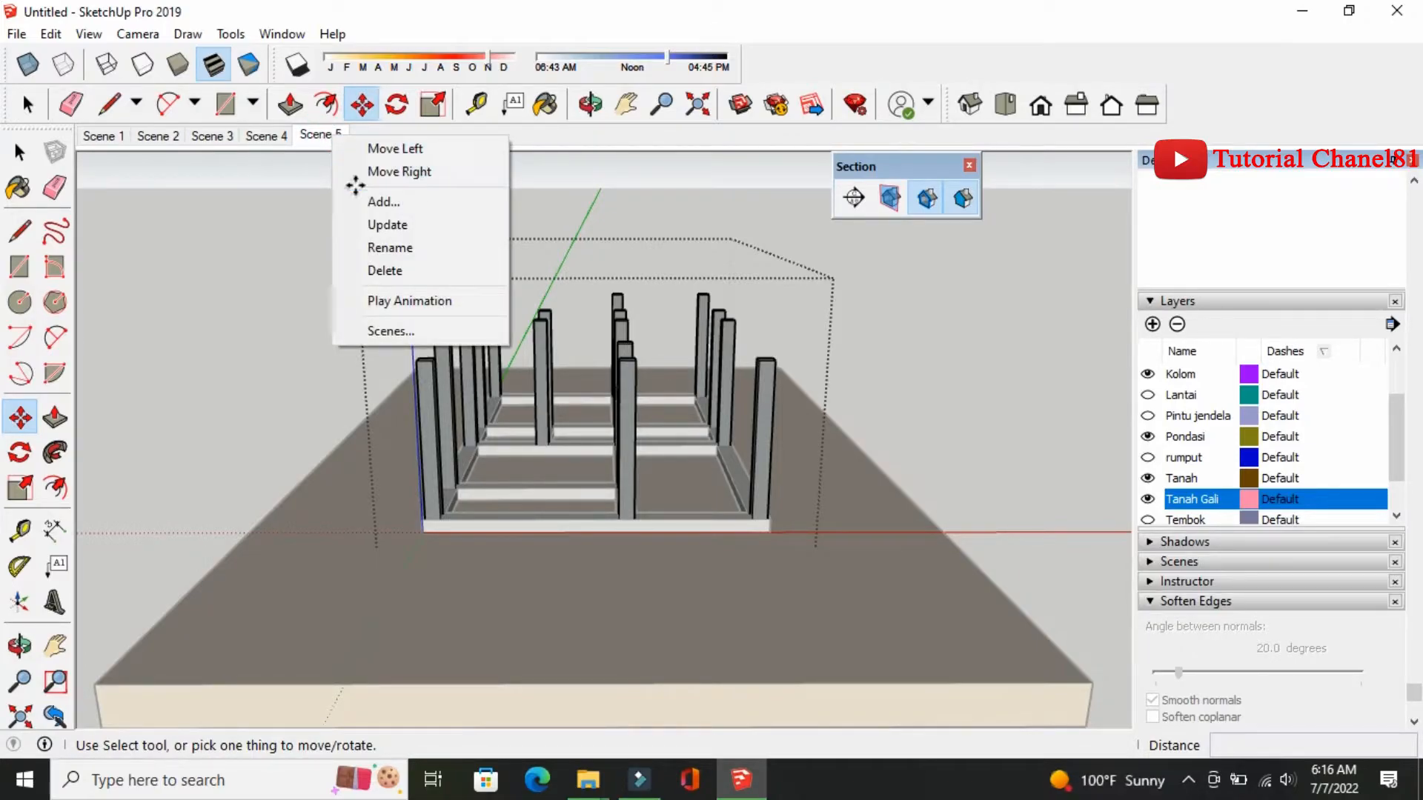
{"action": "left_click", "coordinate": [373, 202]}
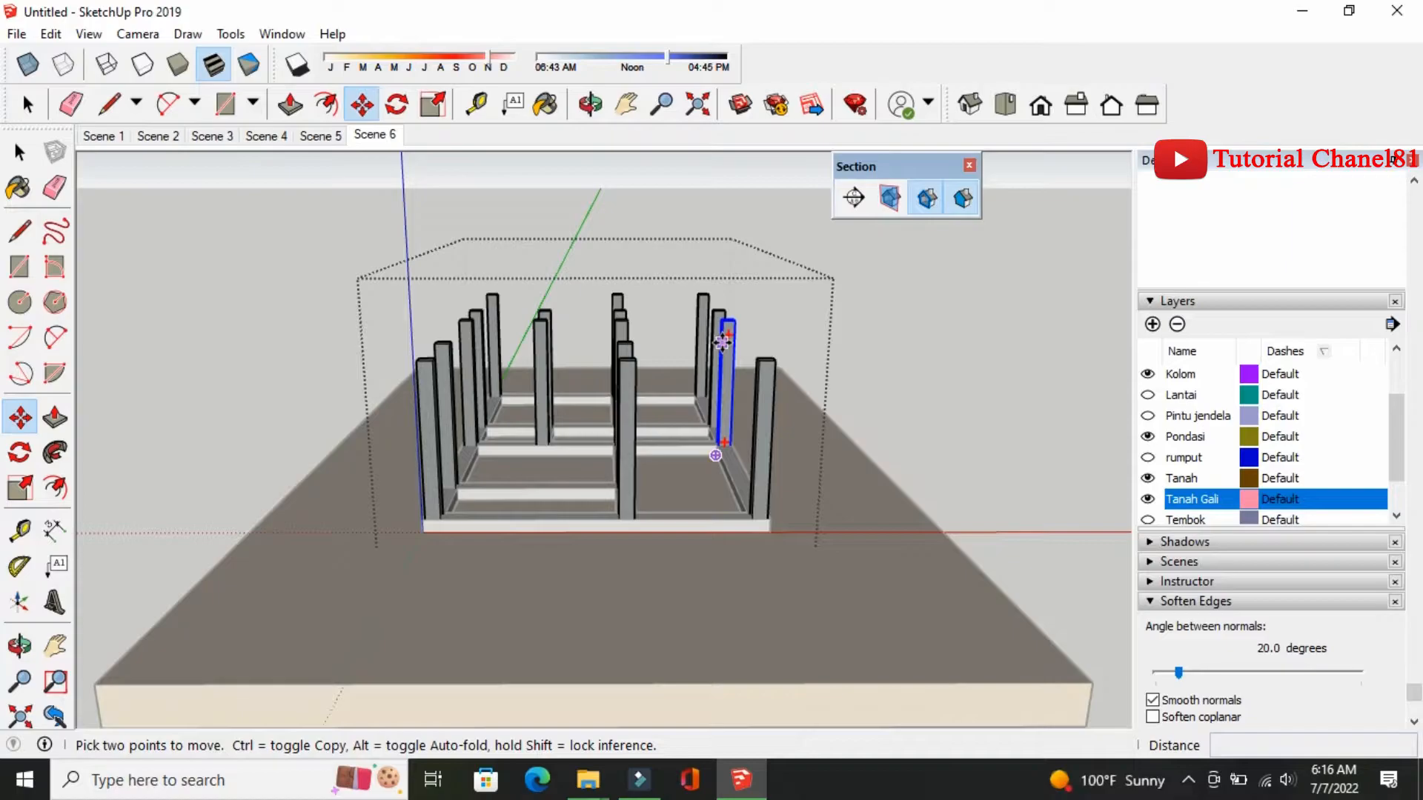
{"action": "left_click", "coordinate": [22, 153]}
{"action": "left_click", "coordinate": [284, 234]}
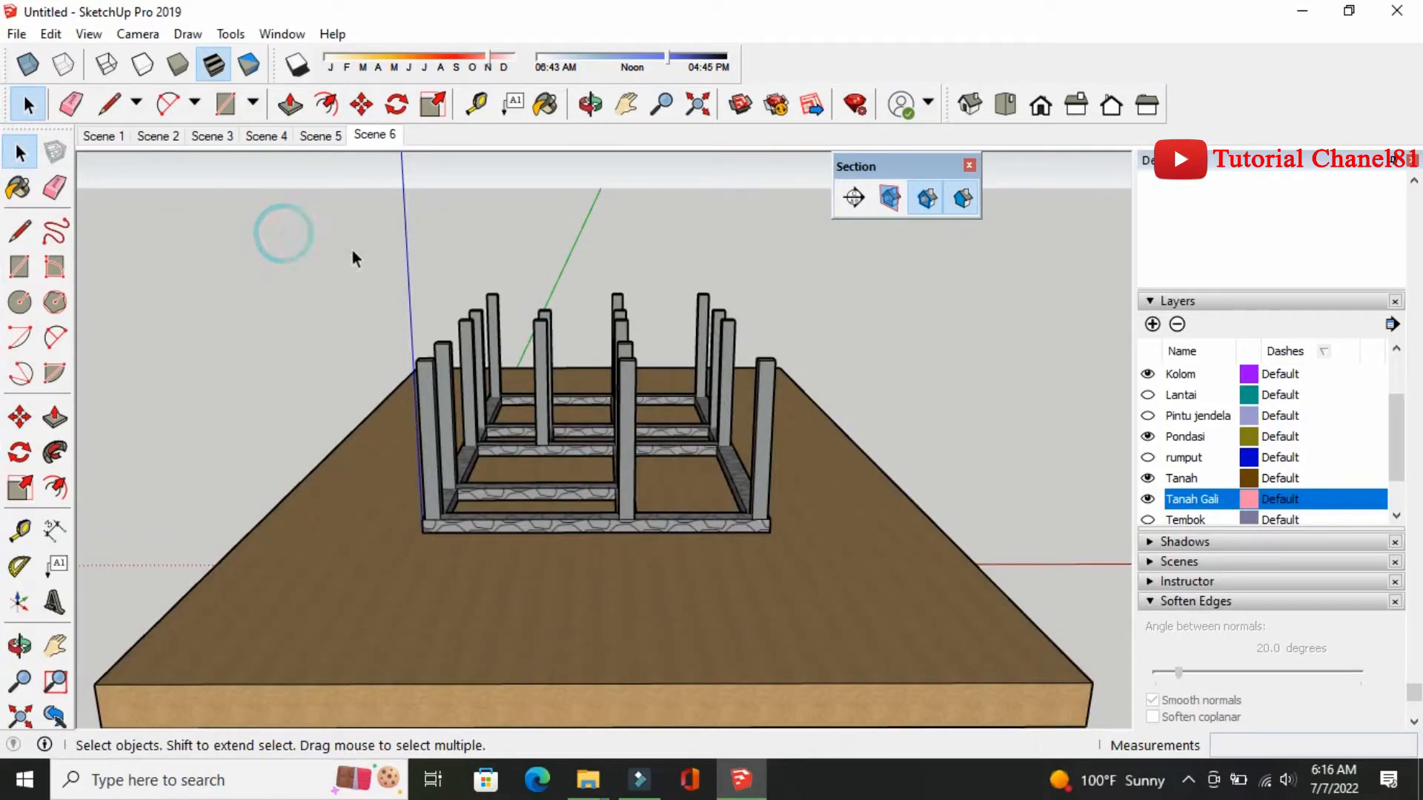
Show the Bata layer and open the brick wall group for editing
{"action": "mouse_move", "coordinate": [1405, 440]}
{"action": "left_mouse_down"}
{"action": "mouse_move", "coordinate": [1409, 470]}
{"action": "mouse_move", "coordinate": [1407, 432]}
{"action": "left_mouse_up"}
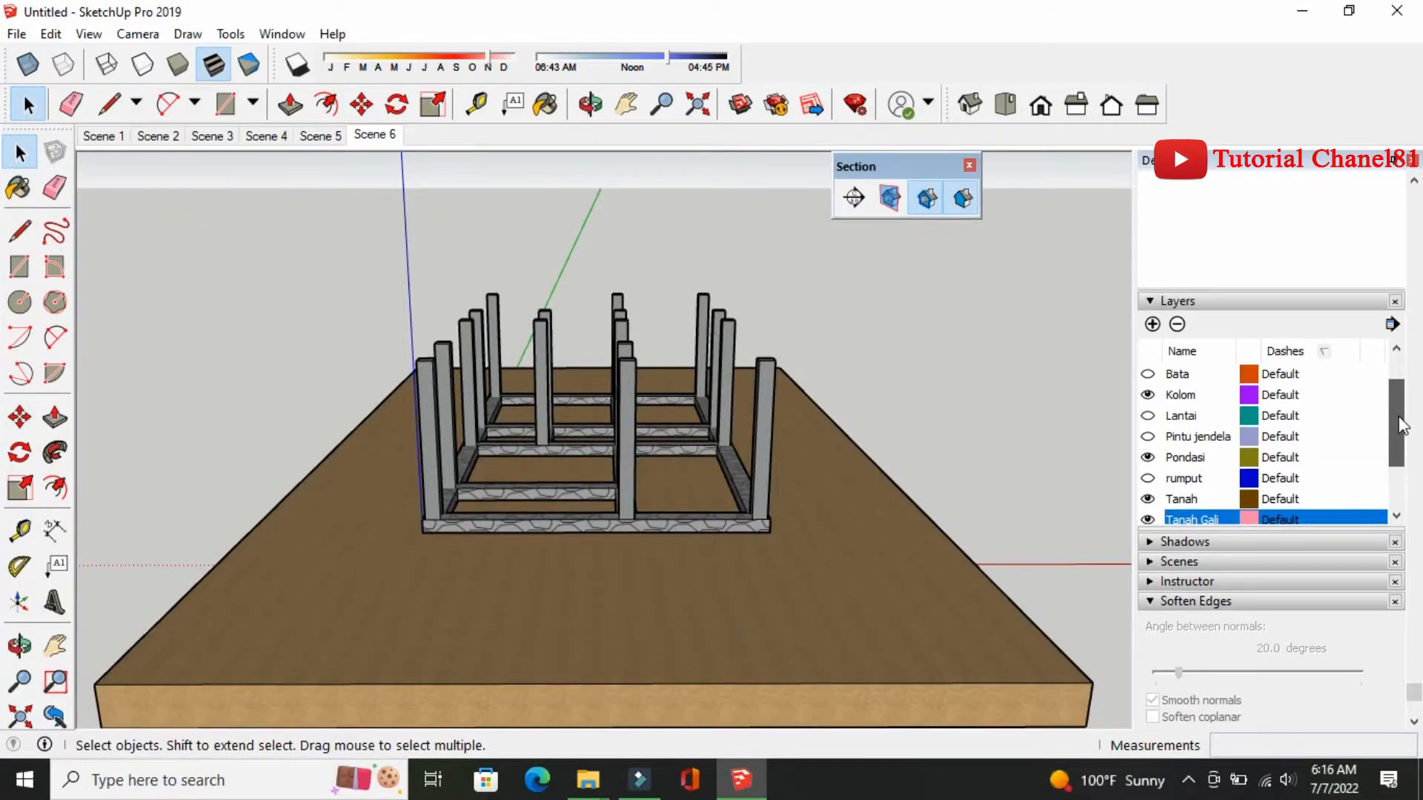
{"action": "left_click", "coordinate": [1148, 375]}
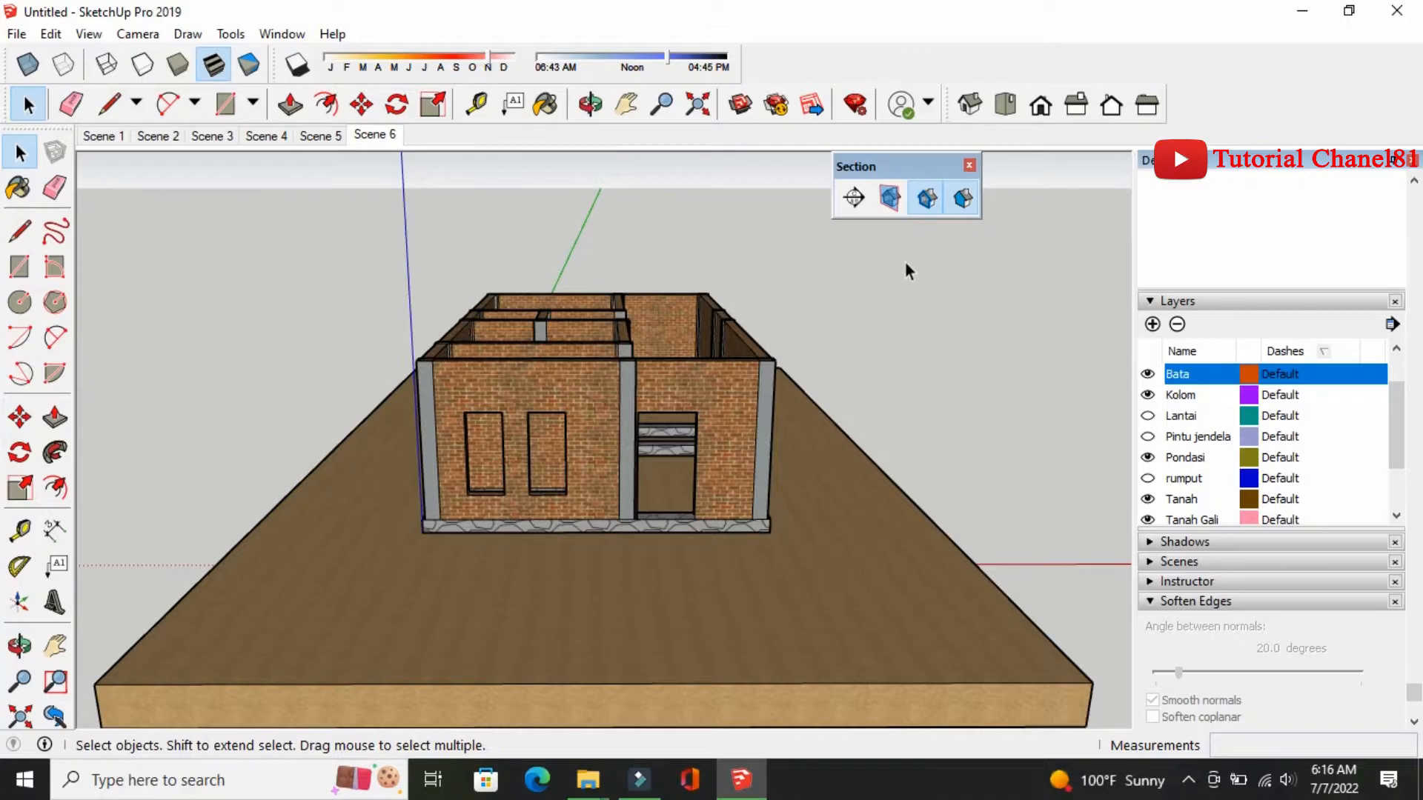
{"action": "left_click", "coordinate": [725, 390]}
{"action": "double_click", "coordinate": [725, 390]}
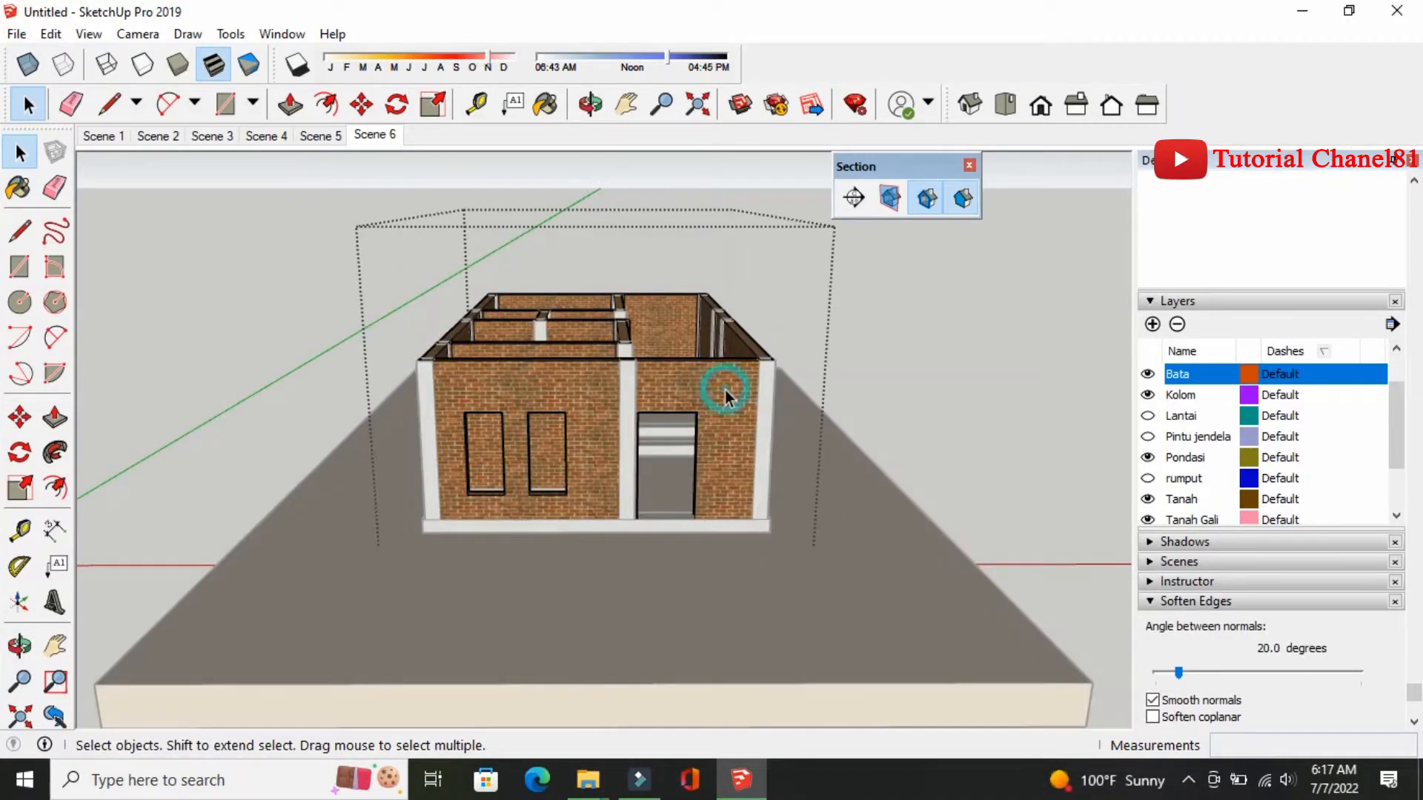
Place a horizontal section plane at ground level in the brick wall group, named bata with symbol 5
{"action": "left_click", "coordinate": [855, 199]}
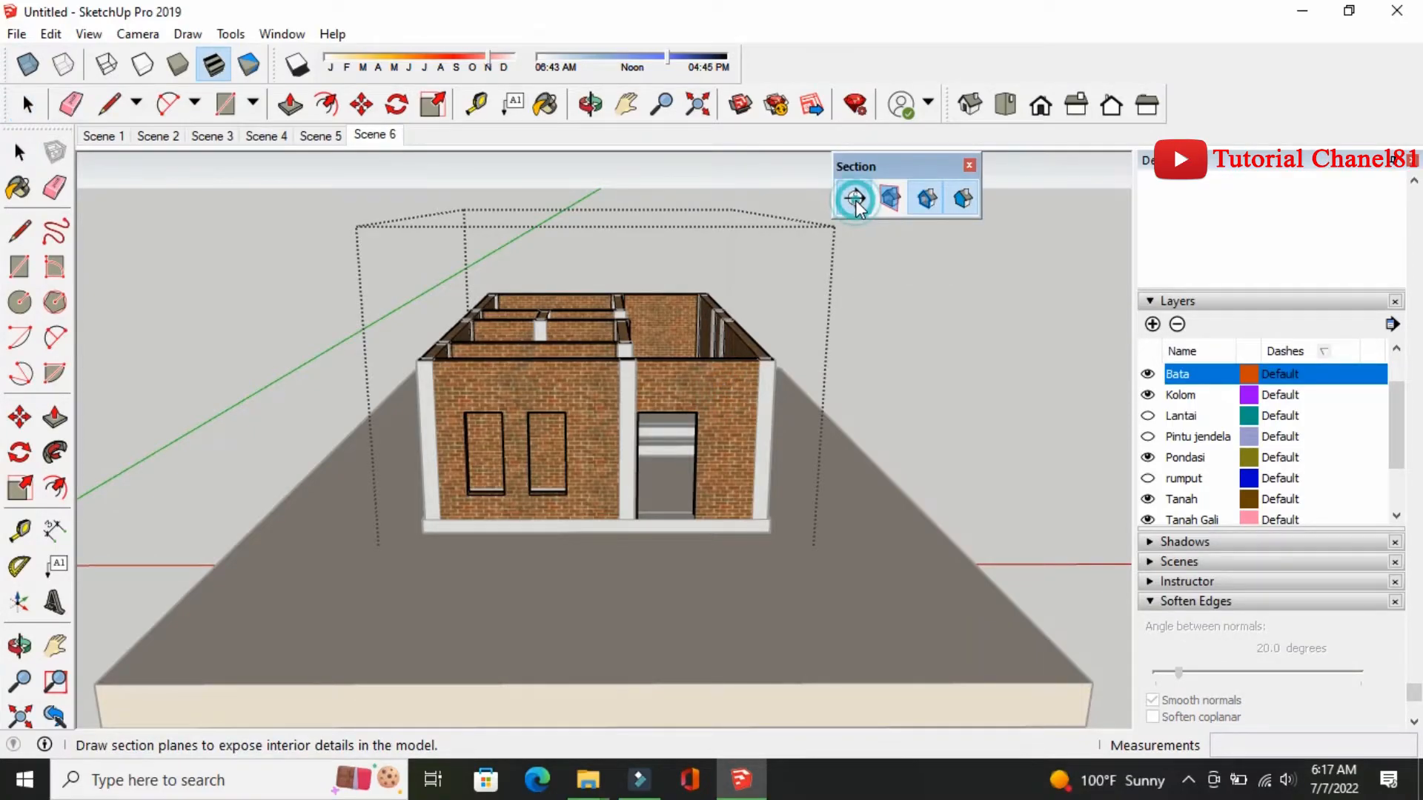
{"action": "left_click", "coordinate": [845, 575]}
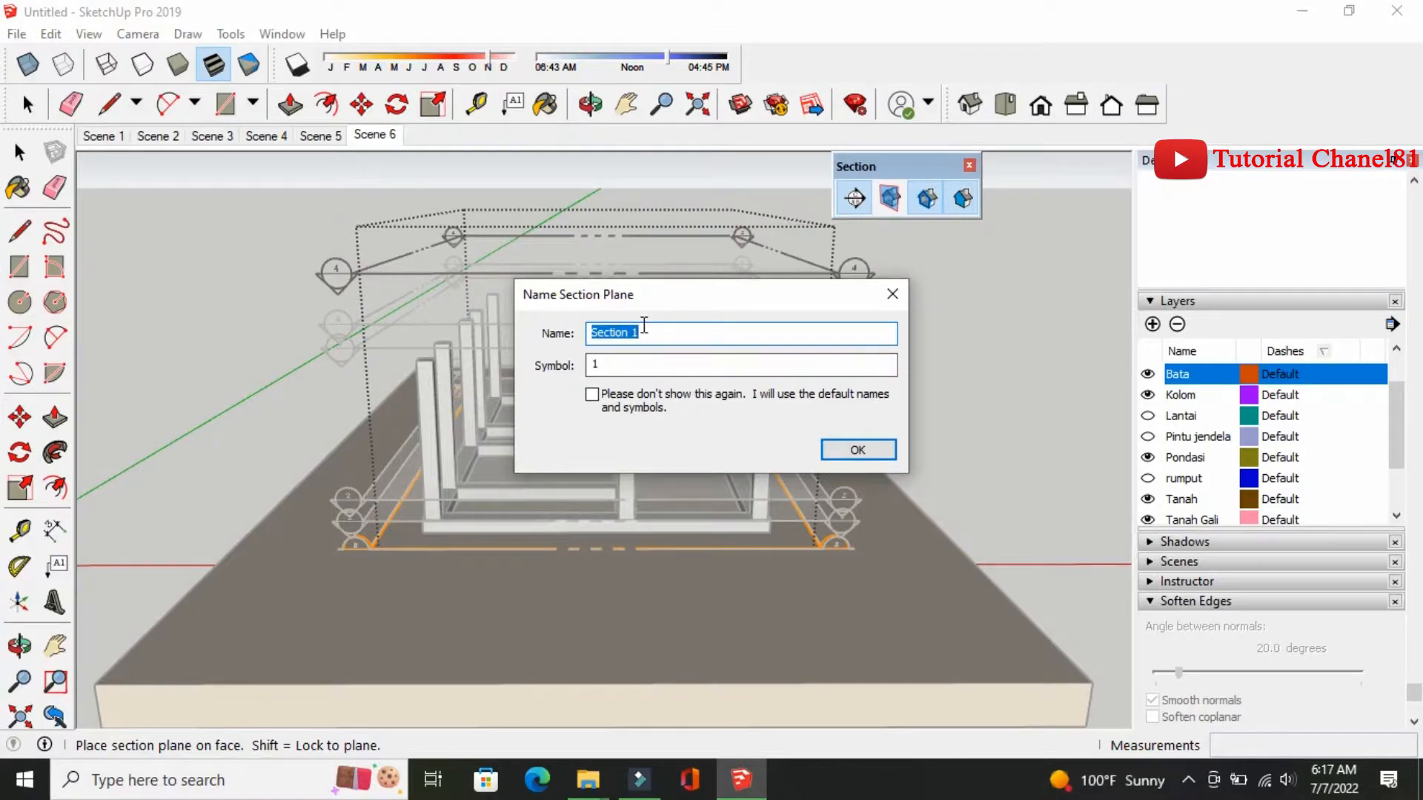
{"action": "left_click_drag", "start_coordinate": [644, 333], "coordinate": [590, 332]}
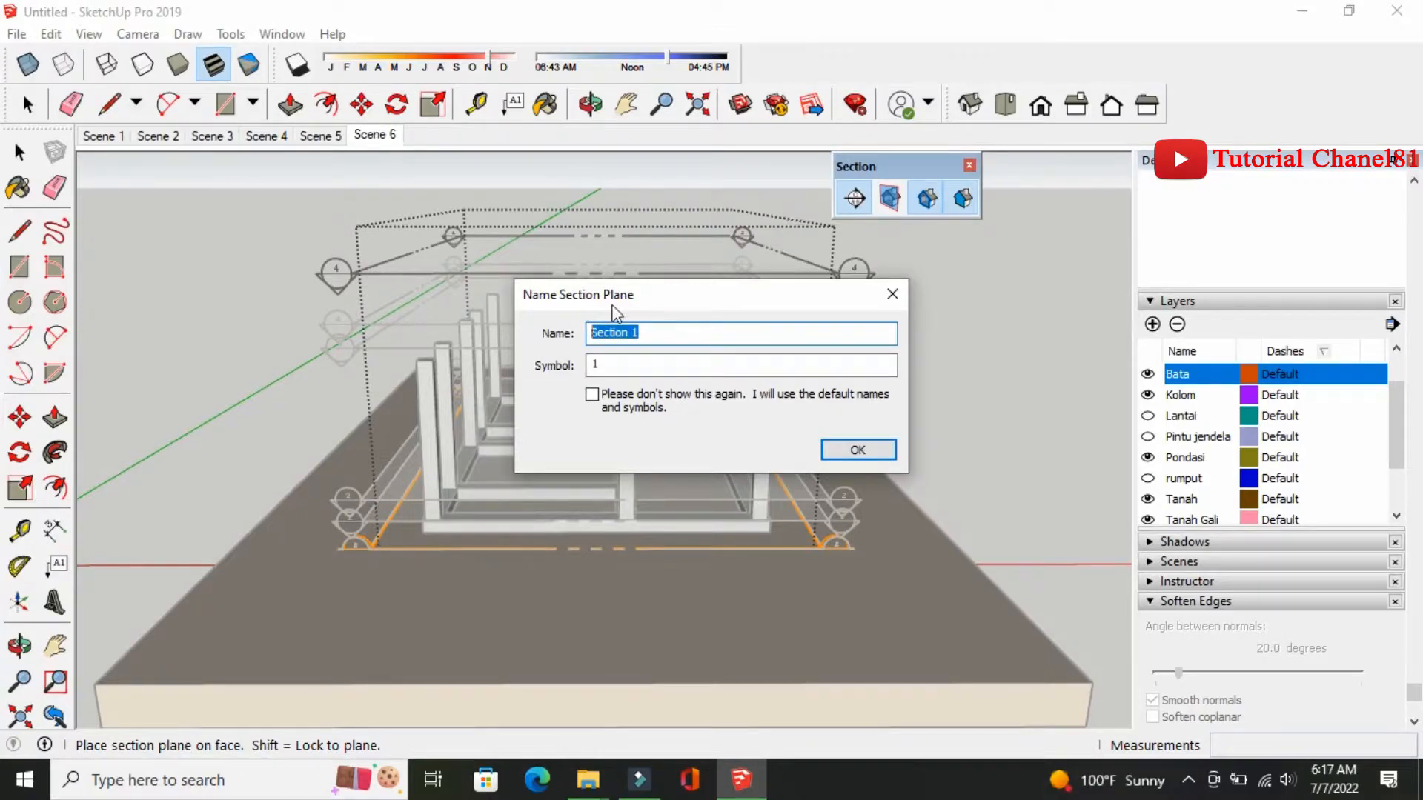
{"action": "type", "text": "bata"}
{"action": "double_click", "coordinate": [592, 365]}
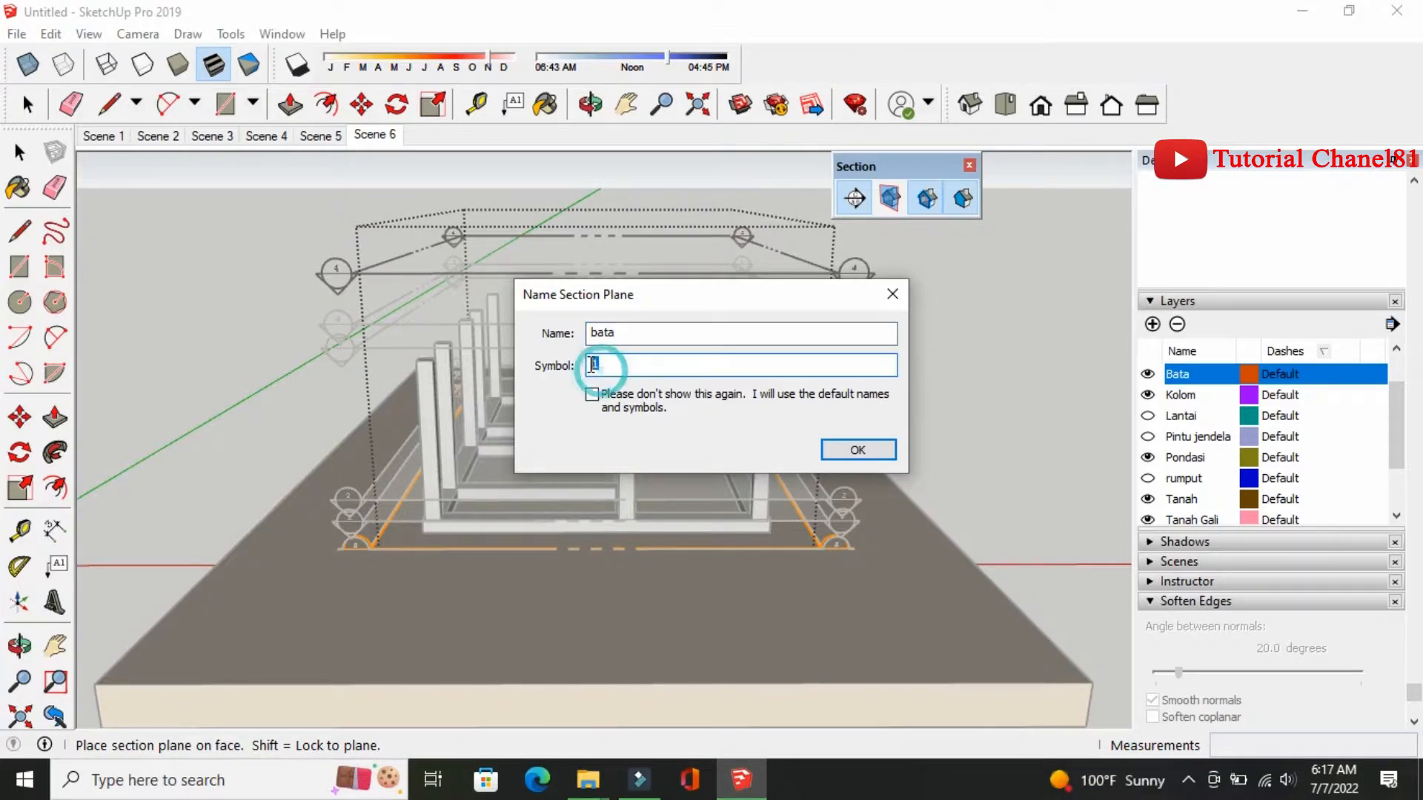
{"action": "type", "text": "b"}
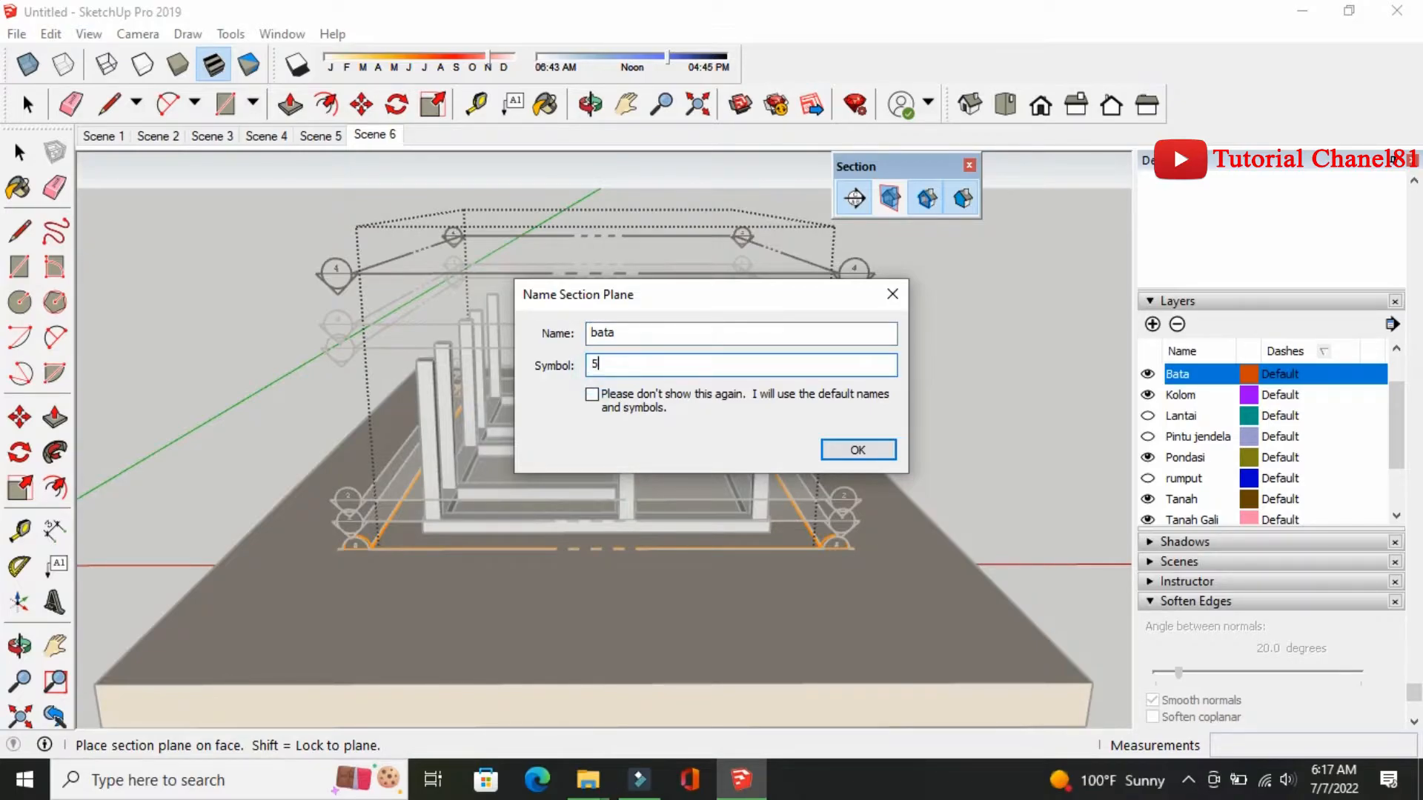
{"action": "left_click", "coordinate": [856, 449]}
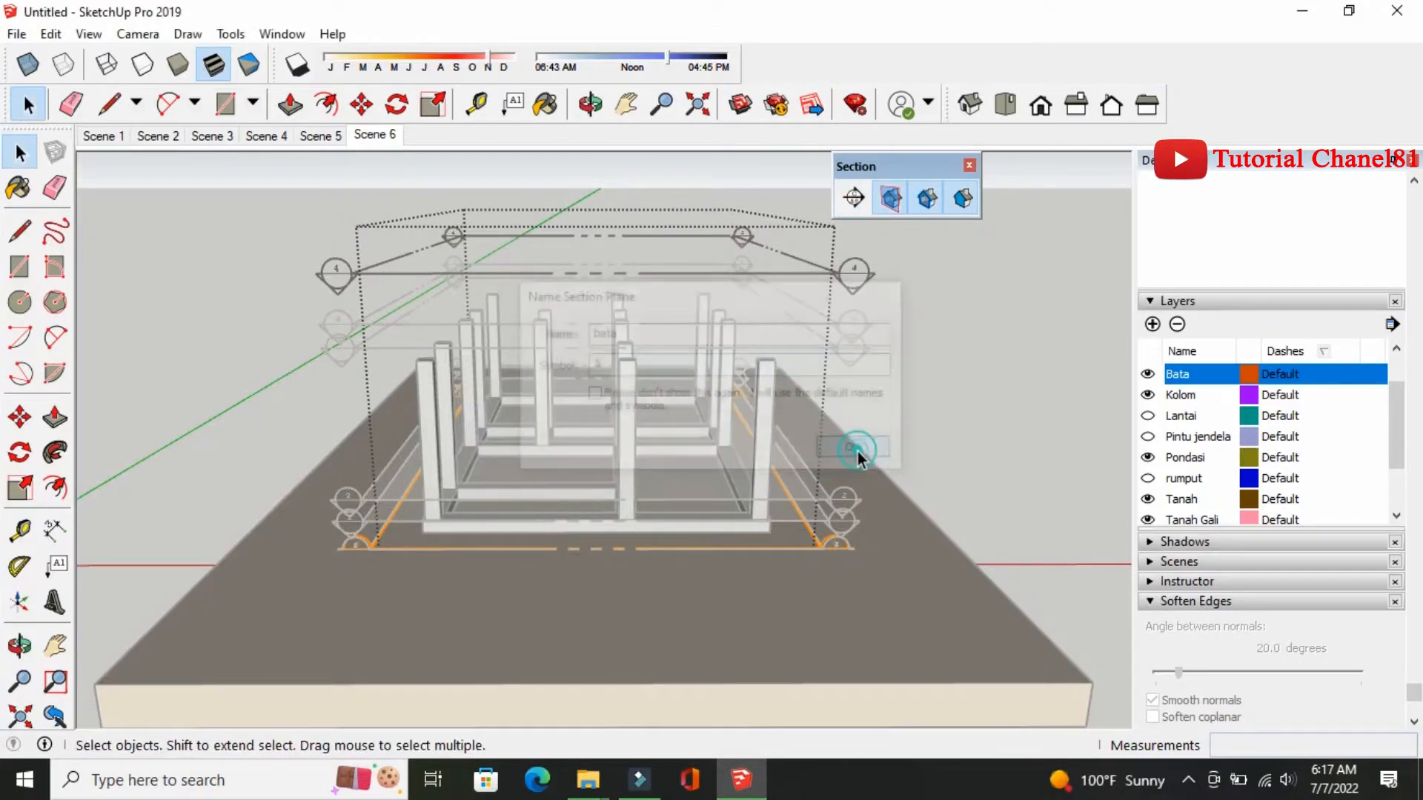
Close the brick wall group and hide the Bata layer
{"action": "double_click", "coordinate": [820, 544]}
{"action": "double_click", "coordinate": [819, 544]}
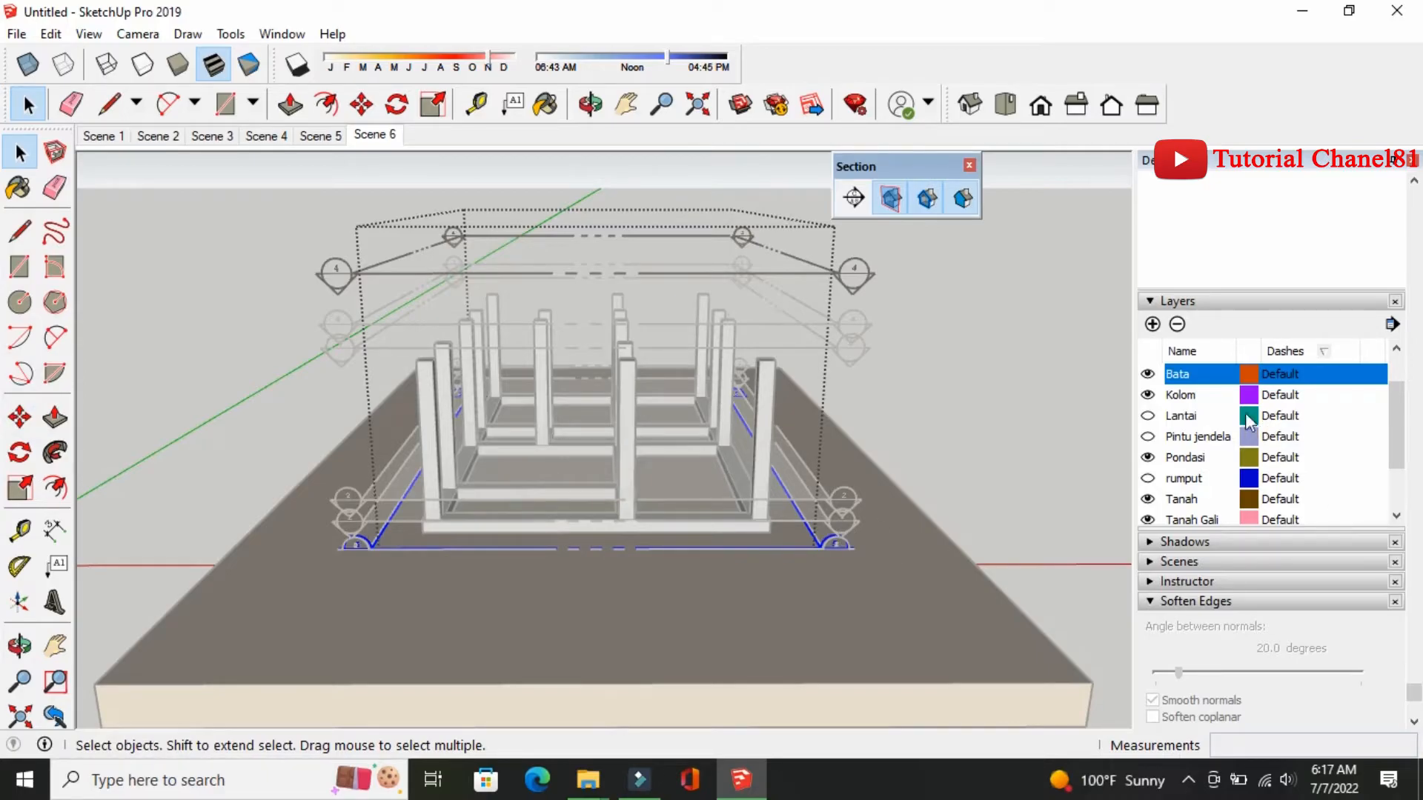
{"action": "left_click", "coordinate": [1148, 374]}
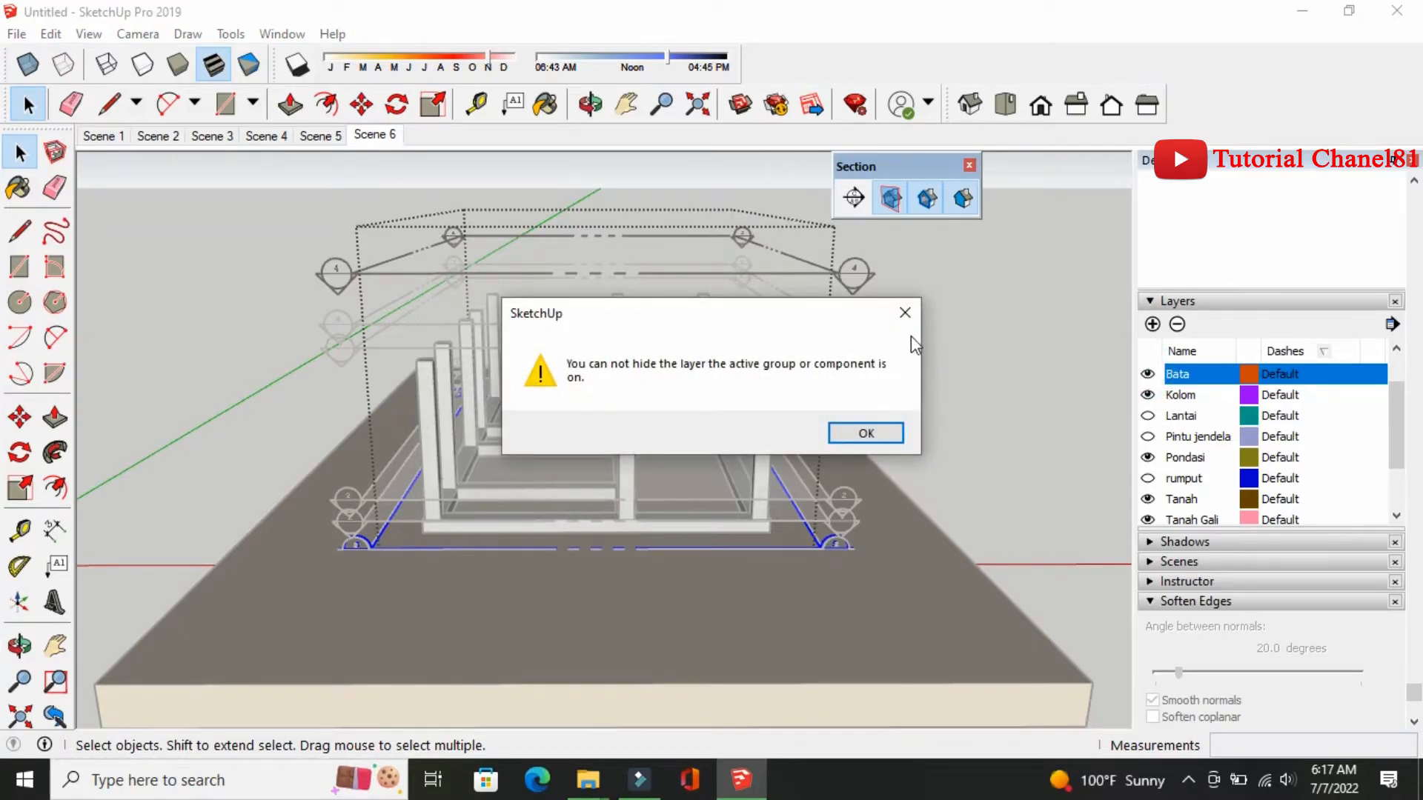
{"action": "left_click", "coordinate": [905, 312]}
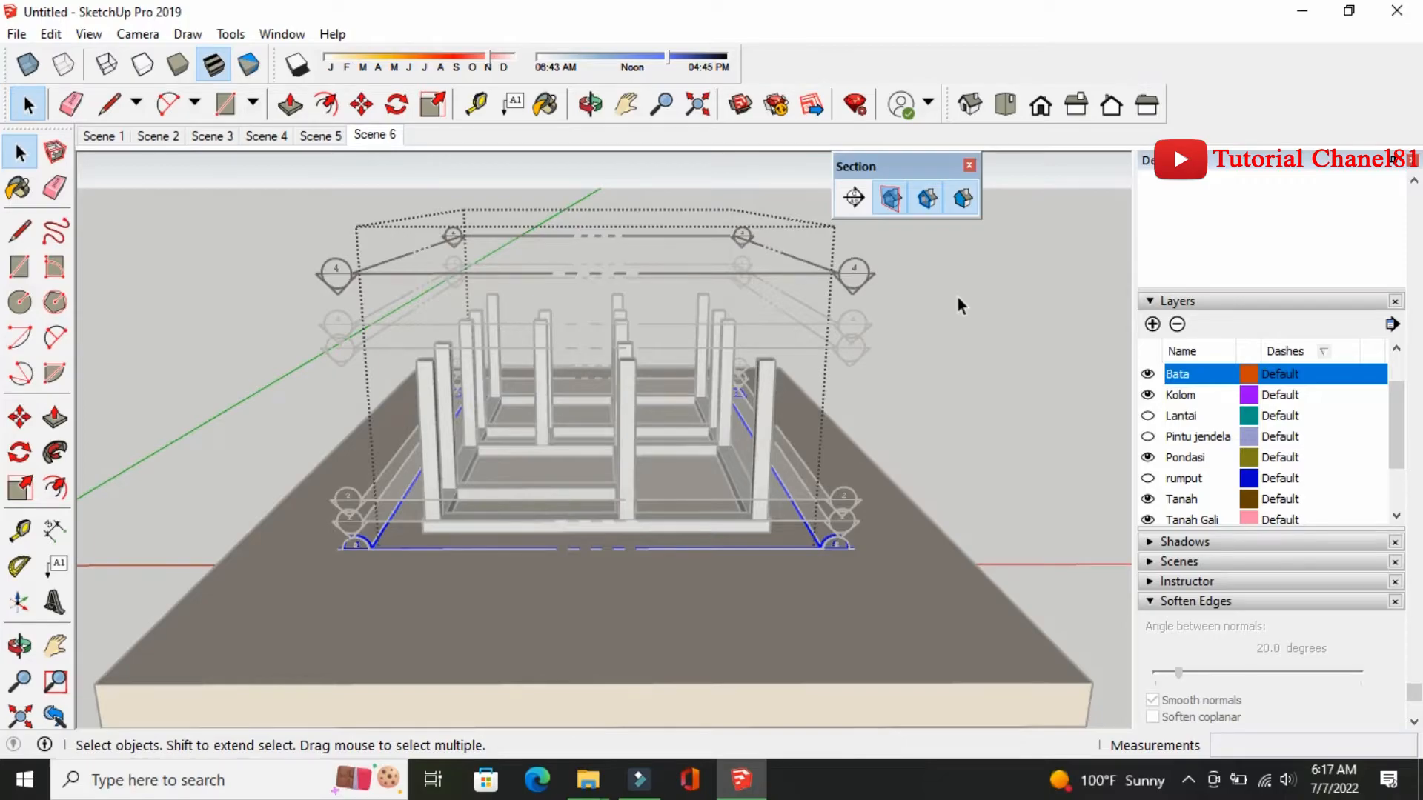
{"action": "left_click", "coordinate": [958, 299]}
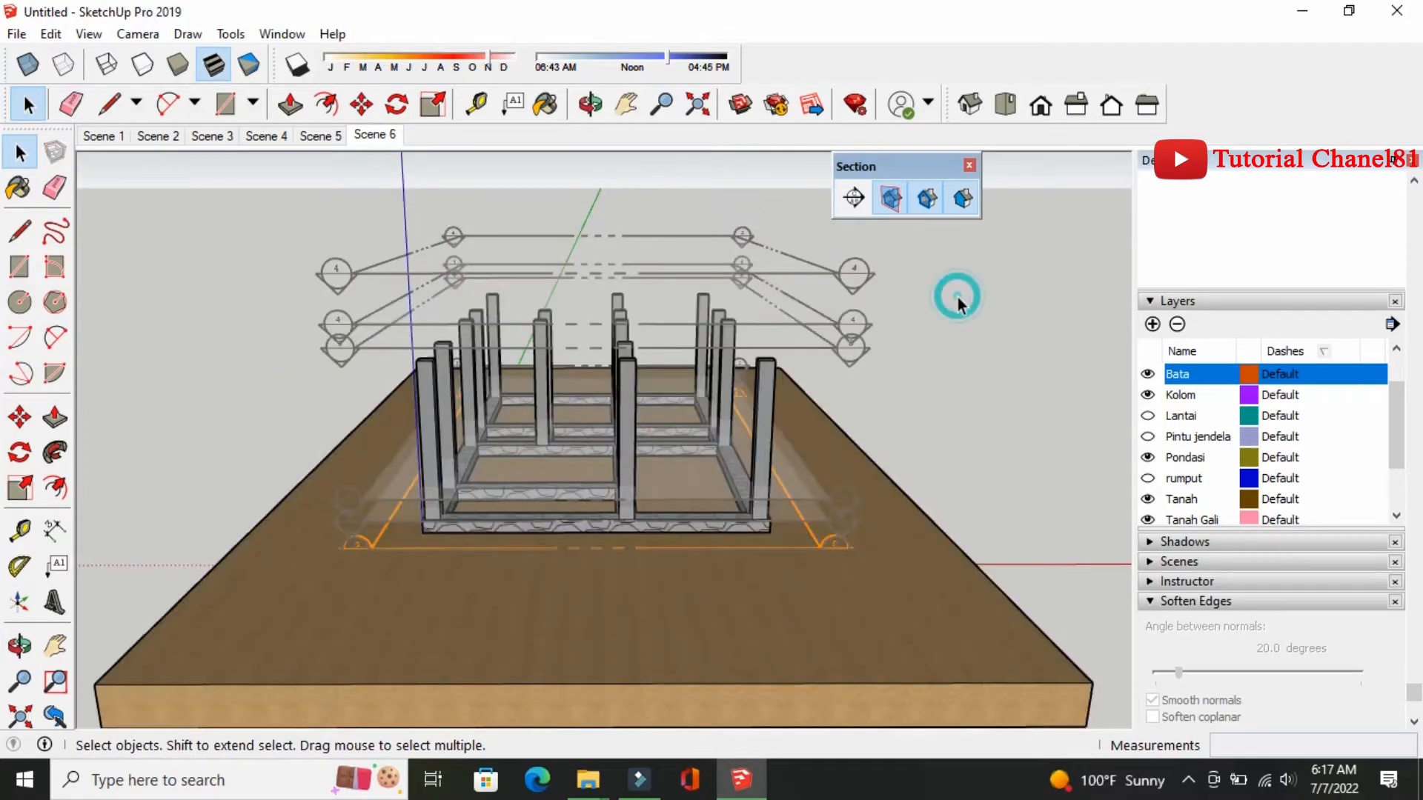
{"action": "left_click", "coordinate": [1147, 375]}
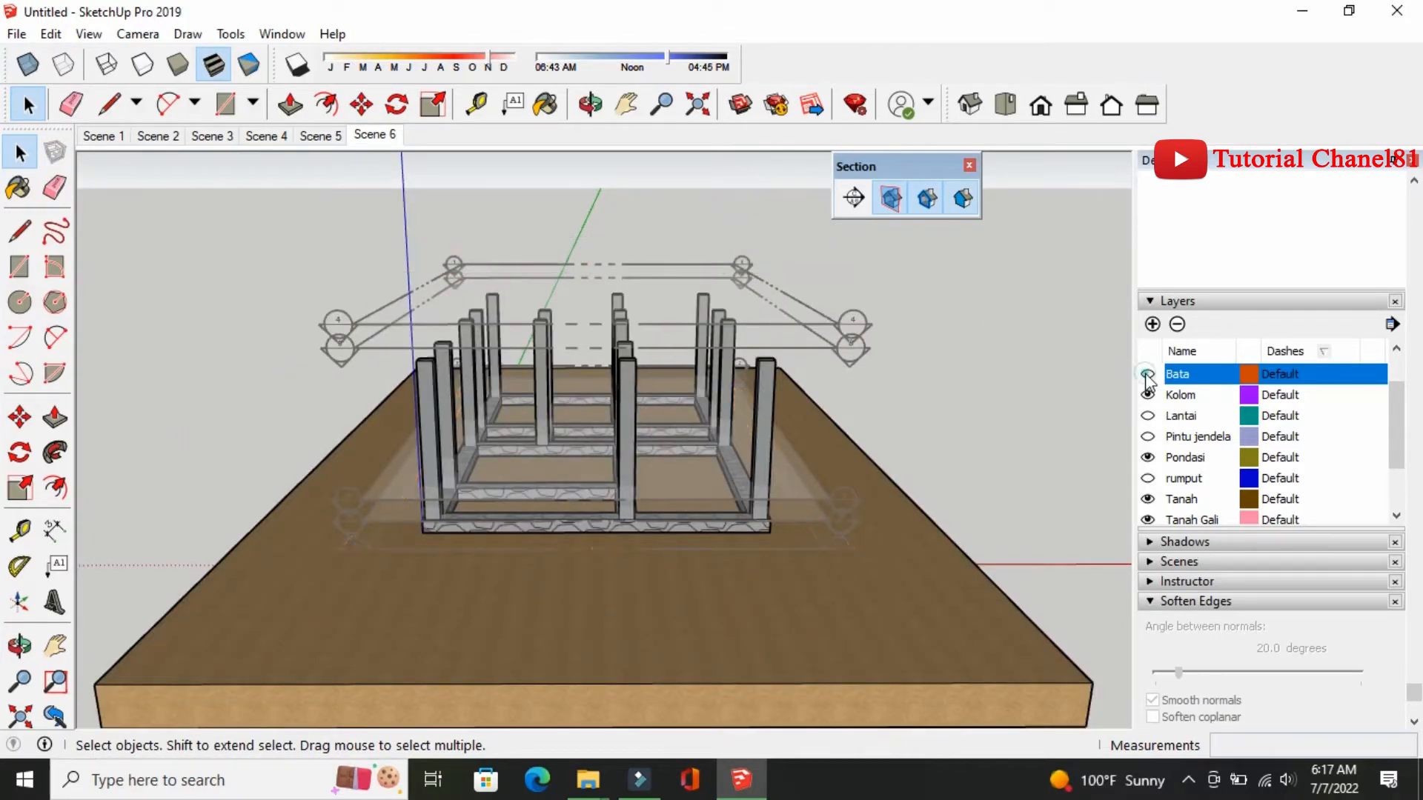
Hide the section planes and add Scene 7 after Scene 6
{"action": "left_click", "coordinate": [892, 199]}
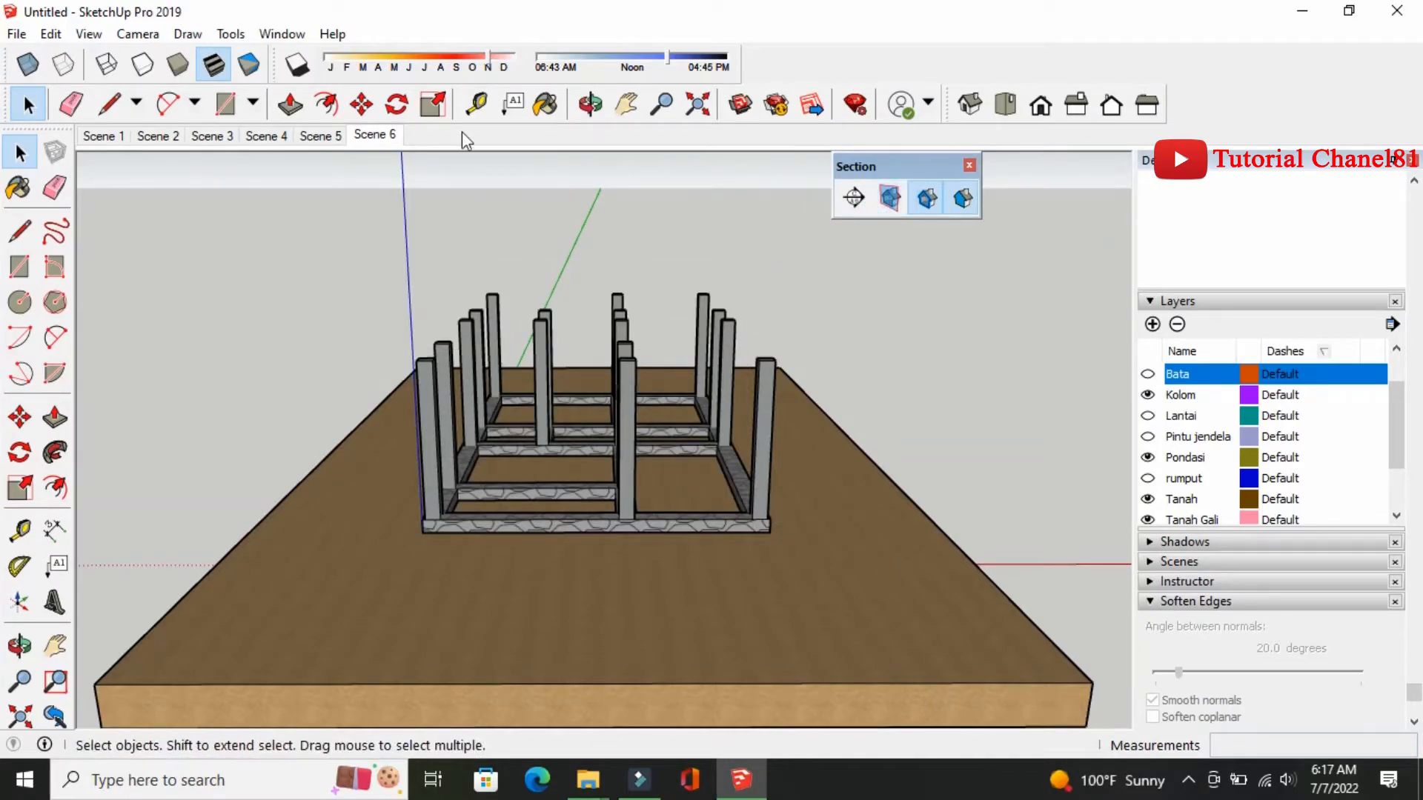
{"action": "right_click", "coordinate": [386, 138]}
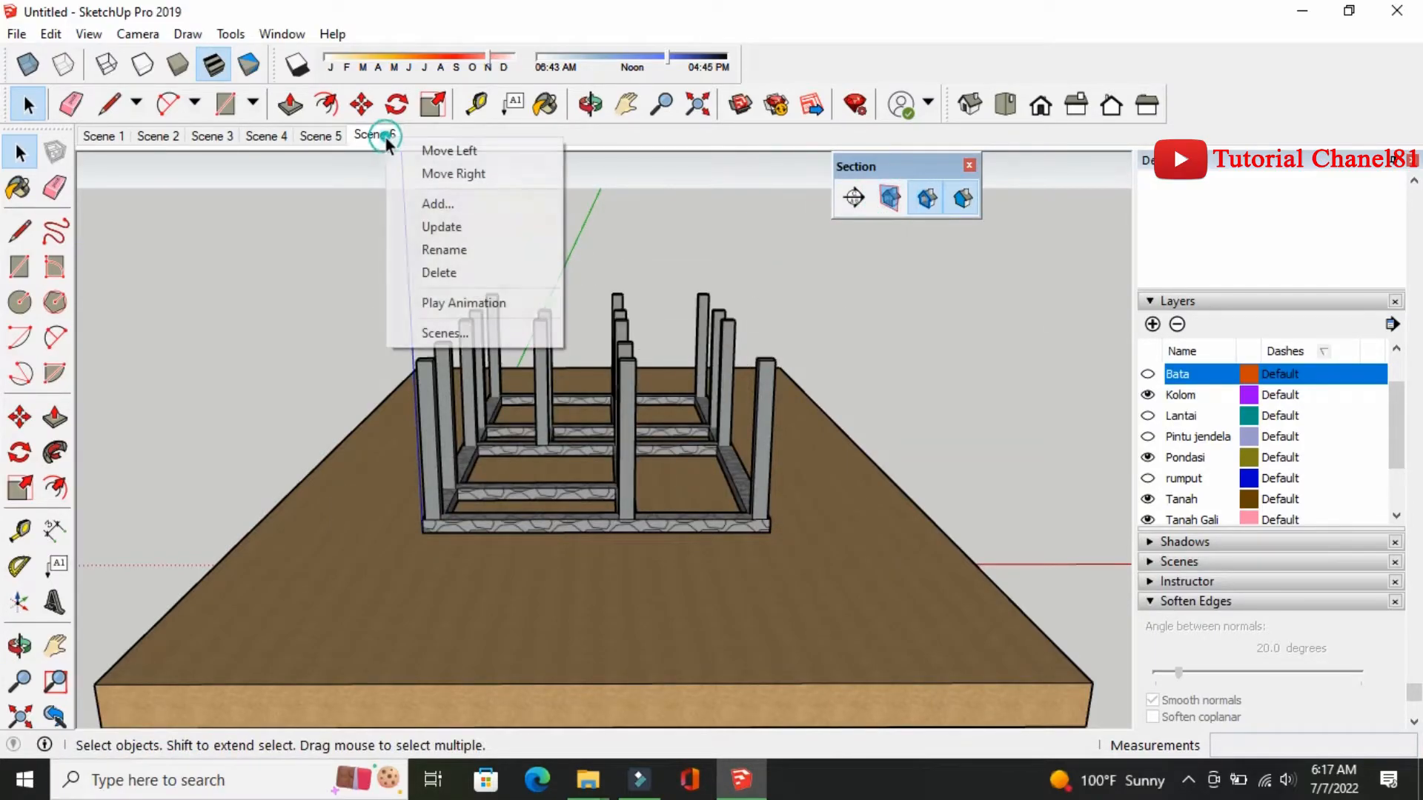
{"action": "left_click", "coordinate": [427, 203]}
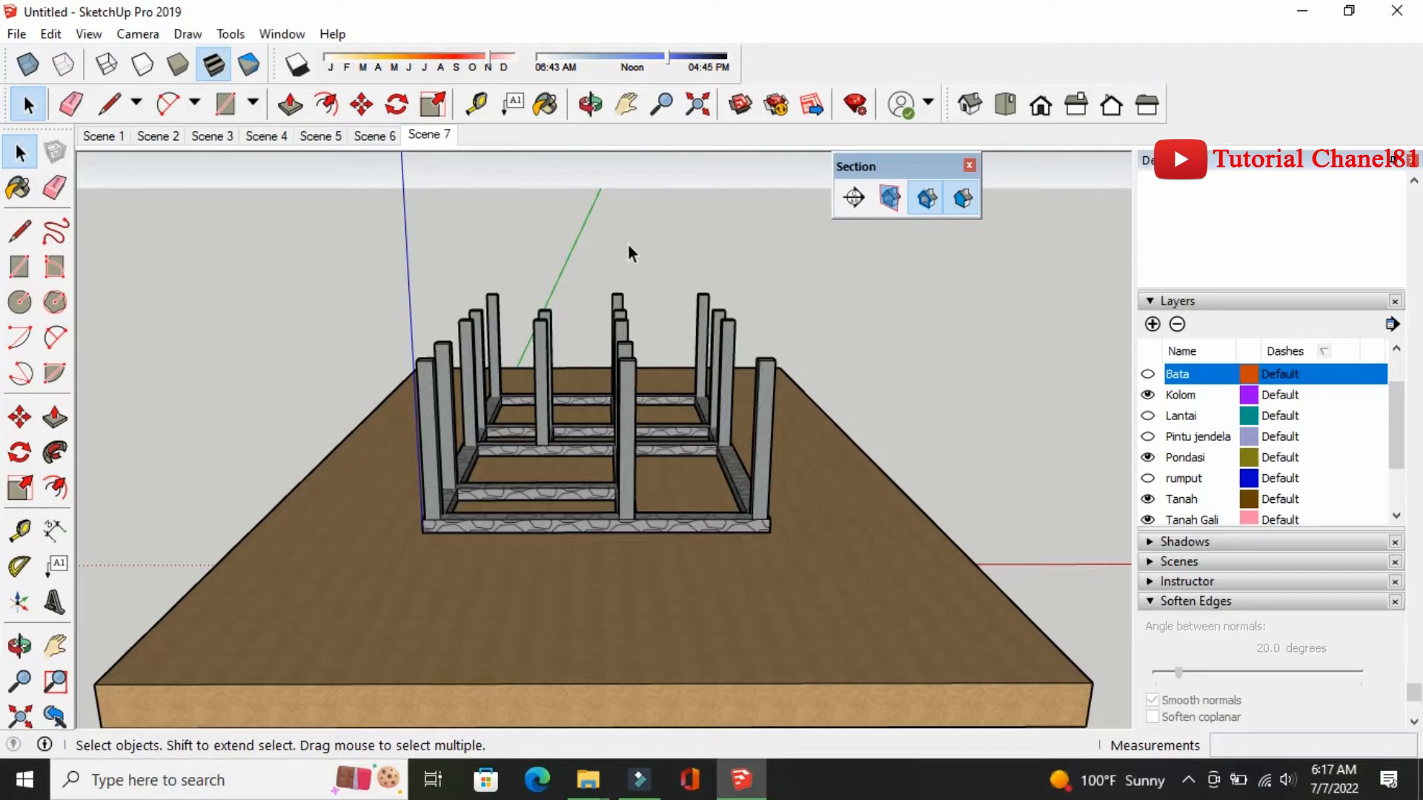
Show the Bata layer and section planes, and deactivate the ground-level cut inside the brick wall group
{"action": "left_click", "coordinate": [1147, 375]}
{"action": "left_click", "coordinate": [894, 207]}
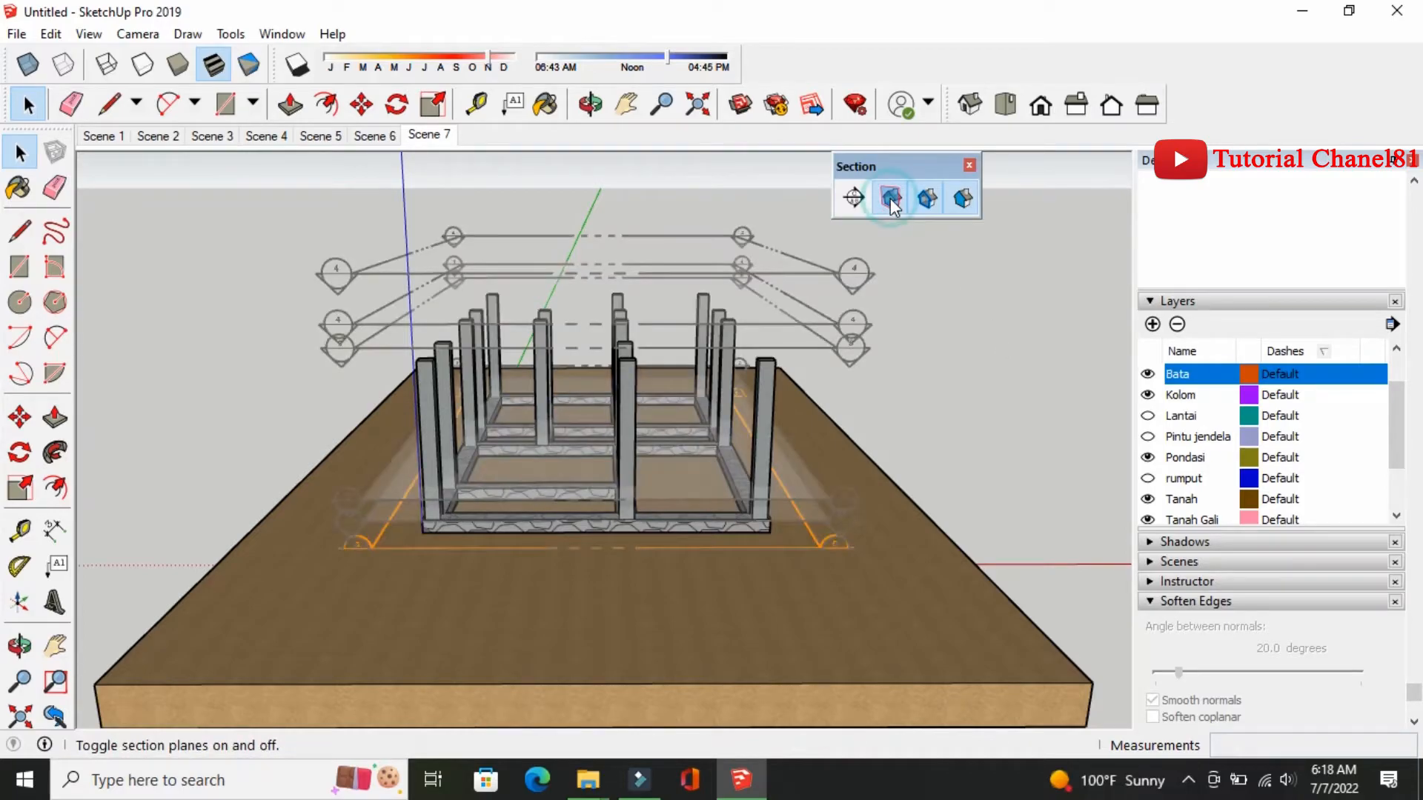
{"action": "double_click", "coordinate": [819, 546]}
{"action": "double_click", "coordinate": [820, 545]}
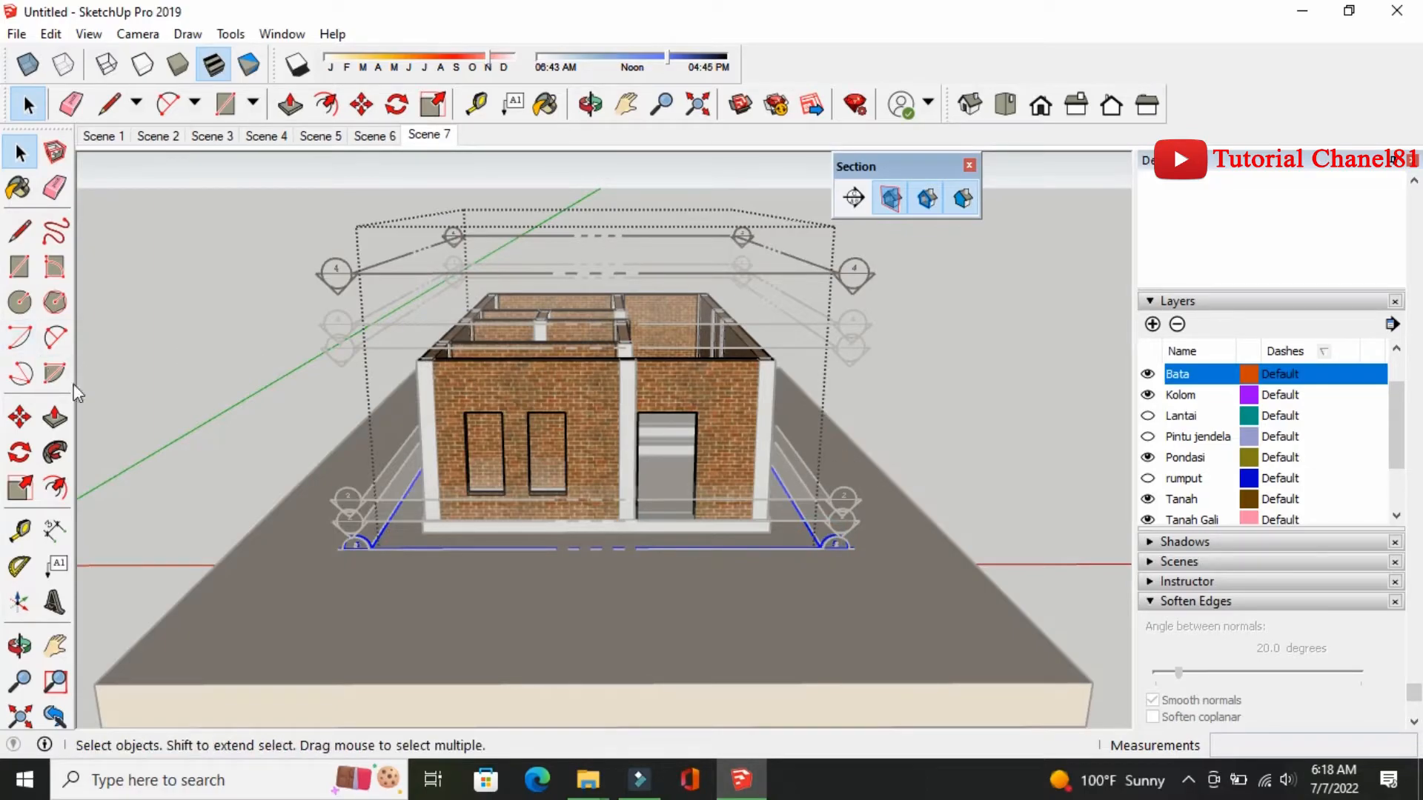
Copy the bata section plane about 3.19 m straight up, to the top of the brick walls
{"action": "left_click", "coordinate": [19, 417]}
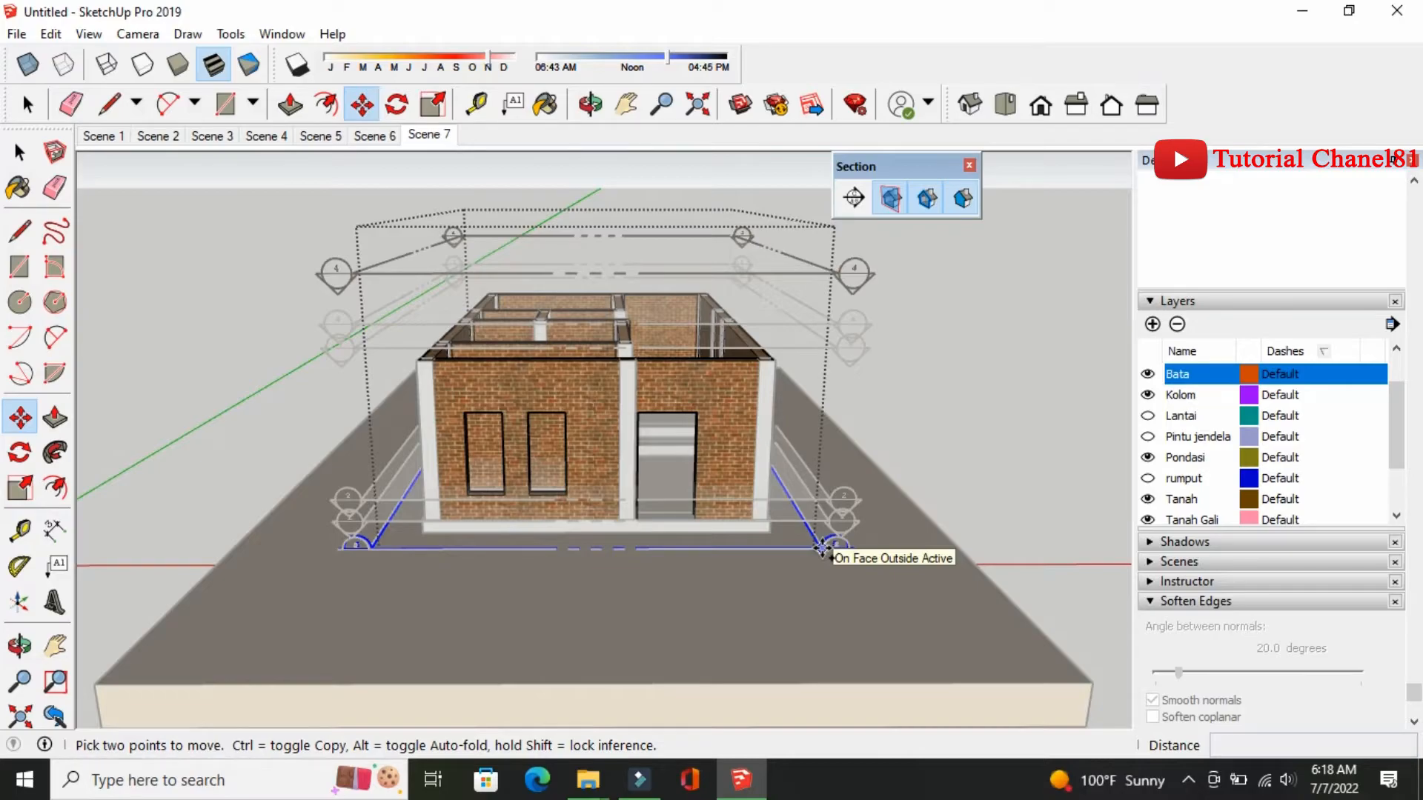
{"action": "left_click", "coordinate": [822, 549]}
{"action": "key", "text": "ctrl"}
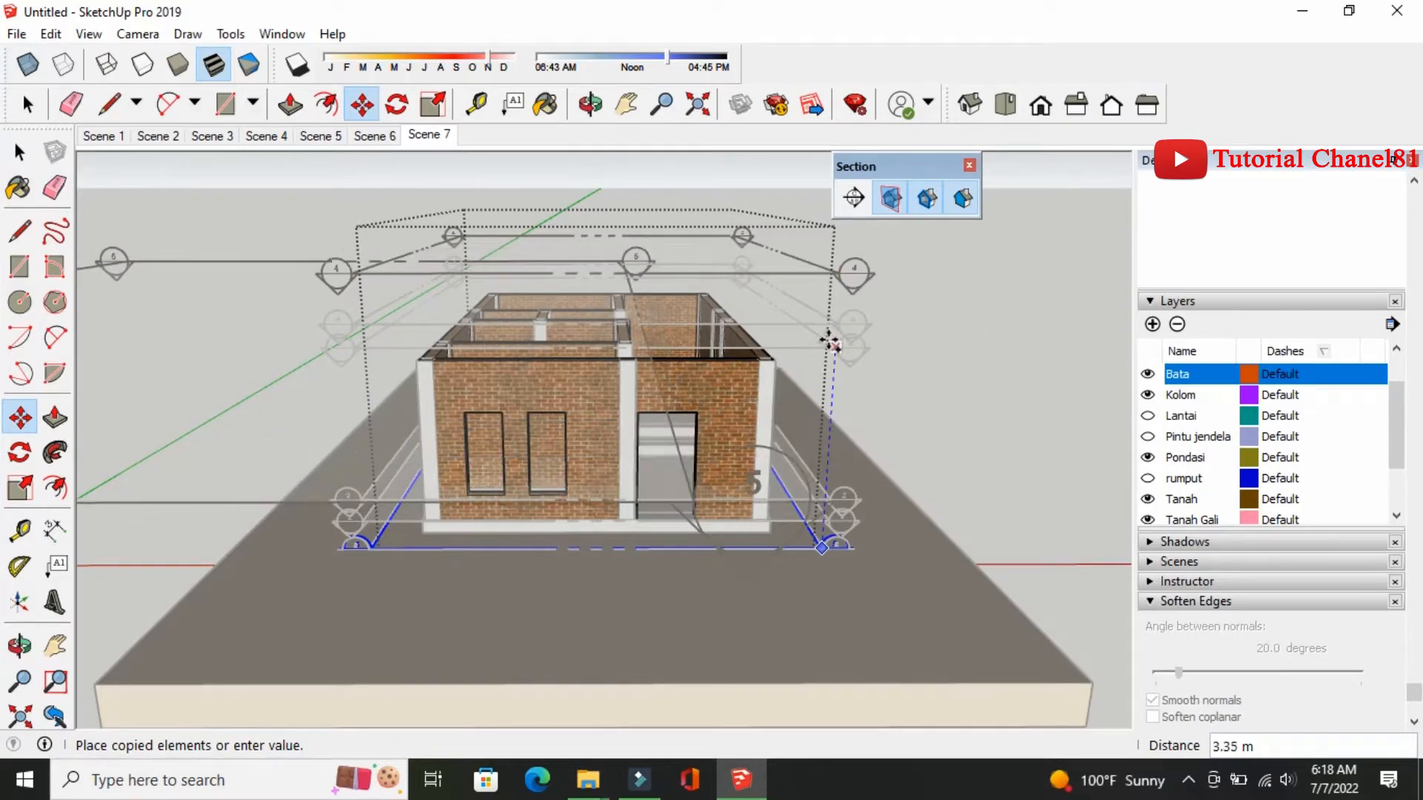
{"action": "left_click", "coordinate": [824, 359]}
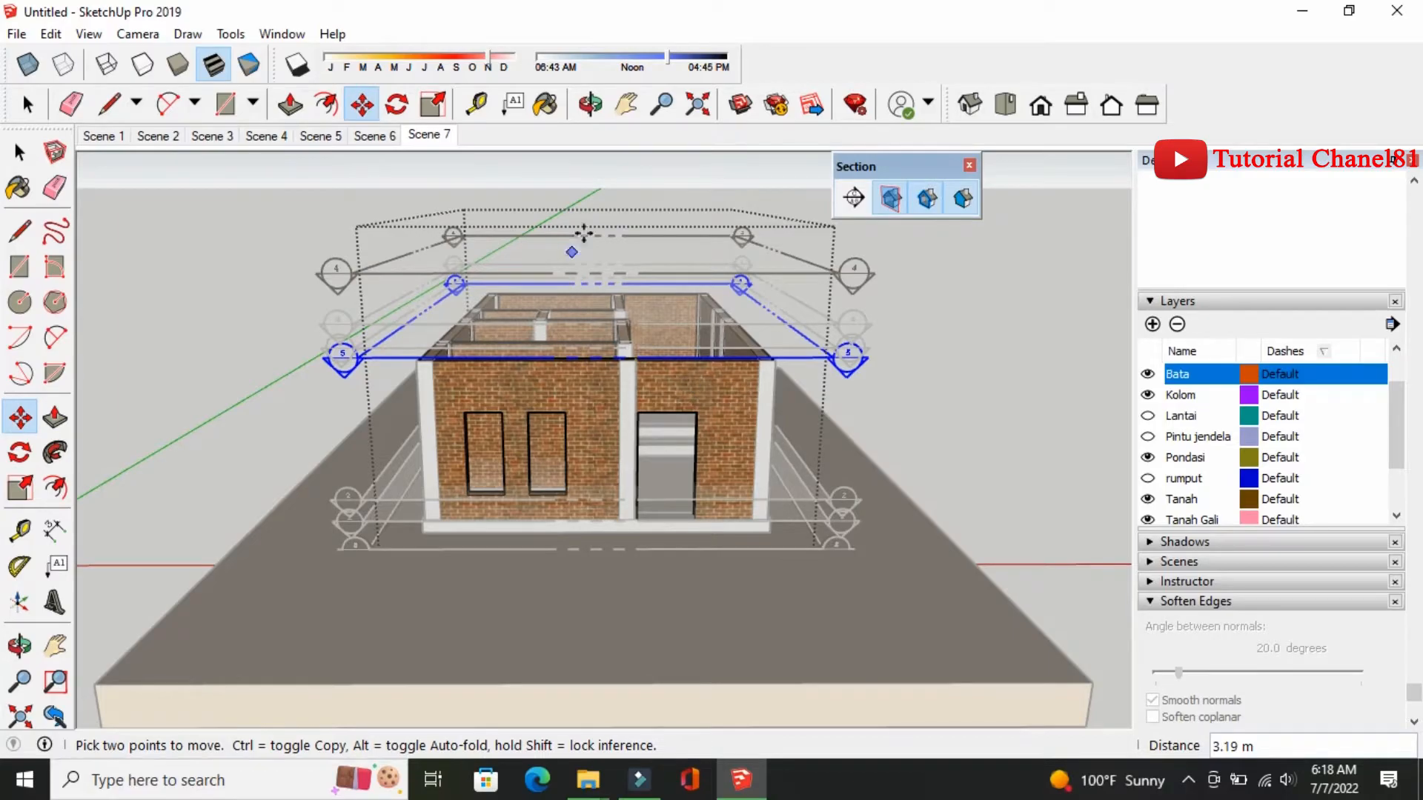
Hide the section planes and add Scene 8 with the full brick walls shown
{"action": "left_click", "coordinate": [889, 205]}
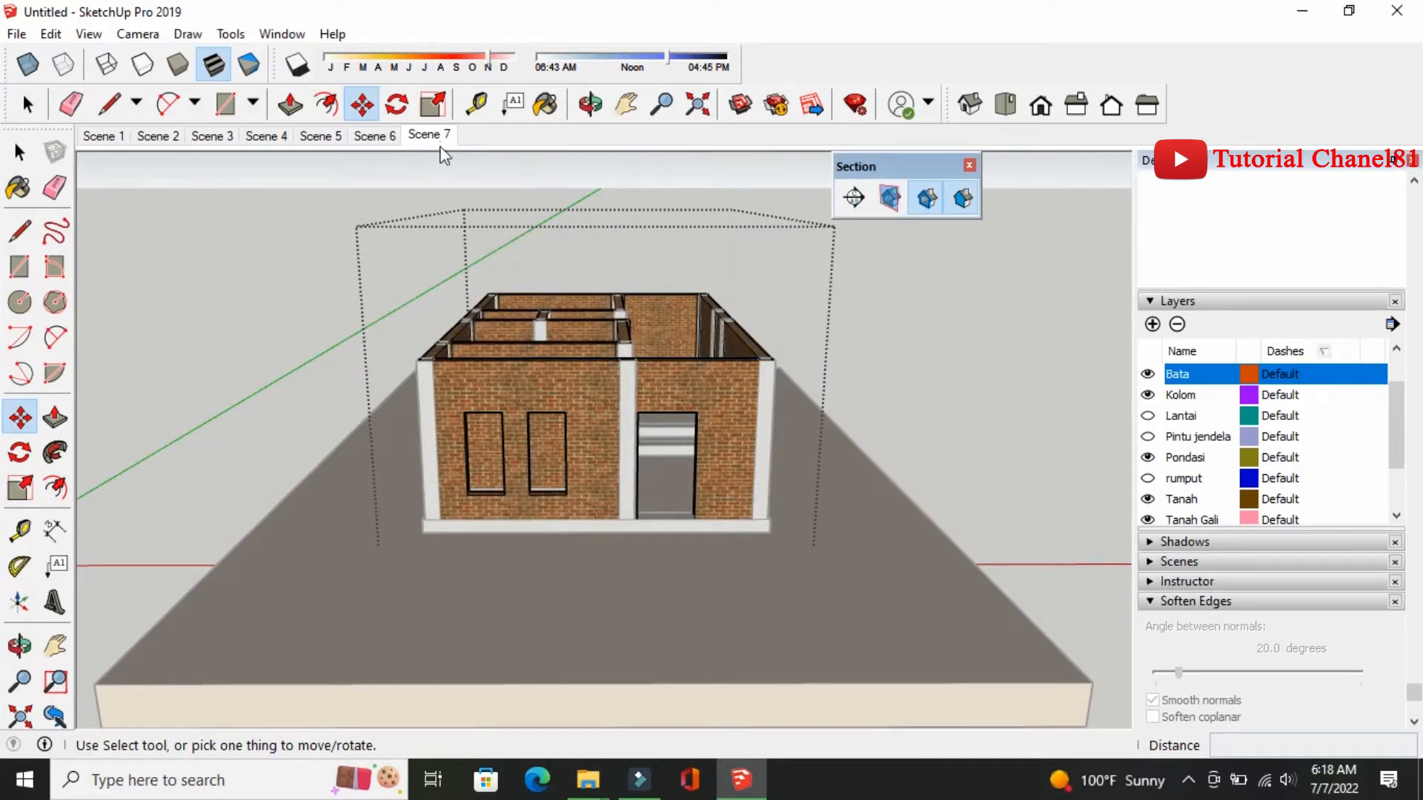
{"action": "right_click", "coordinate": [441, 133]}
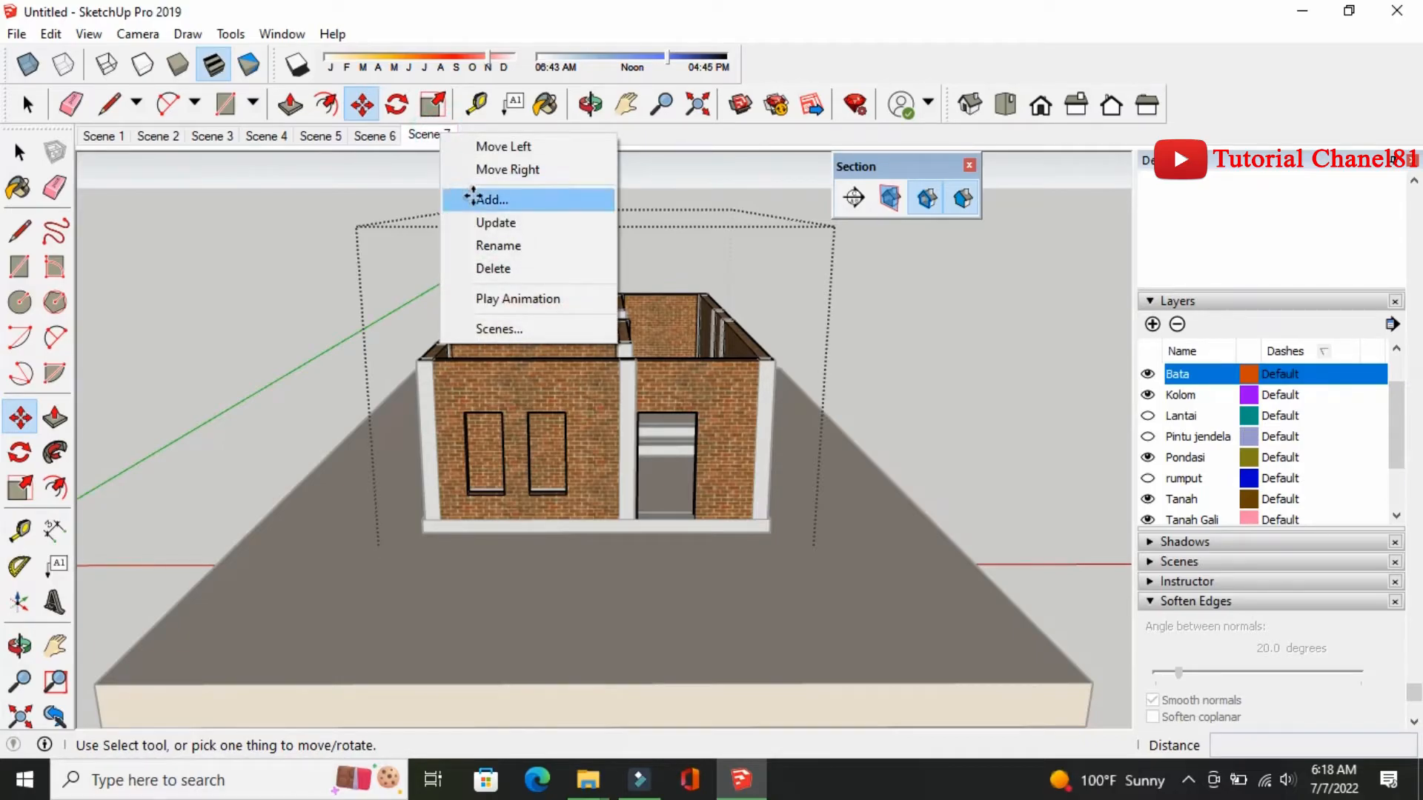
{"action": "left_click", "coordinate": [478, 199]}
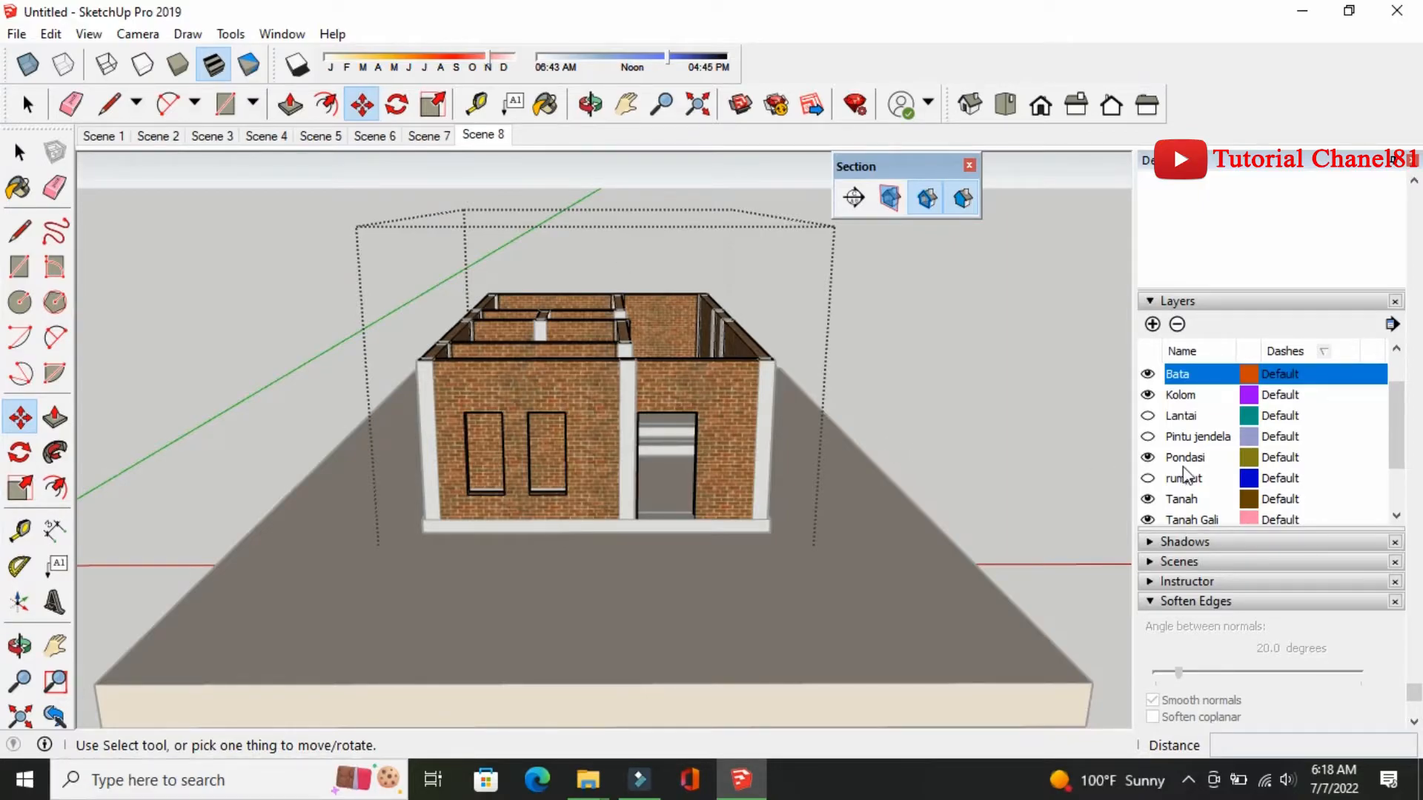
Show the Pintu jendela layer, and switch from the brick wall group to editing the doors and windows group
{"action": "left_click", "coordinate": [1148, 437]}
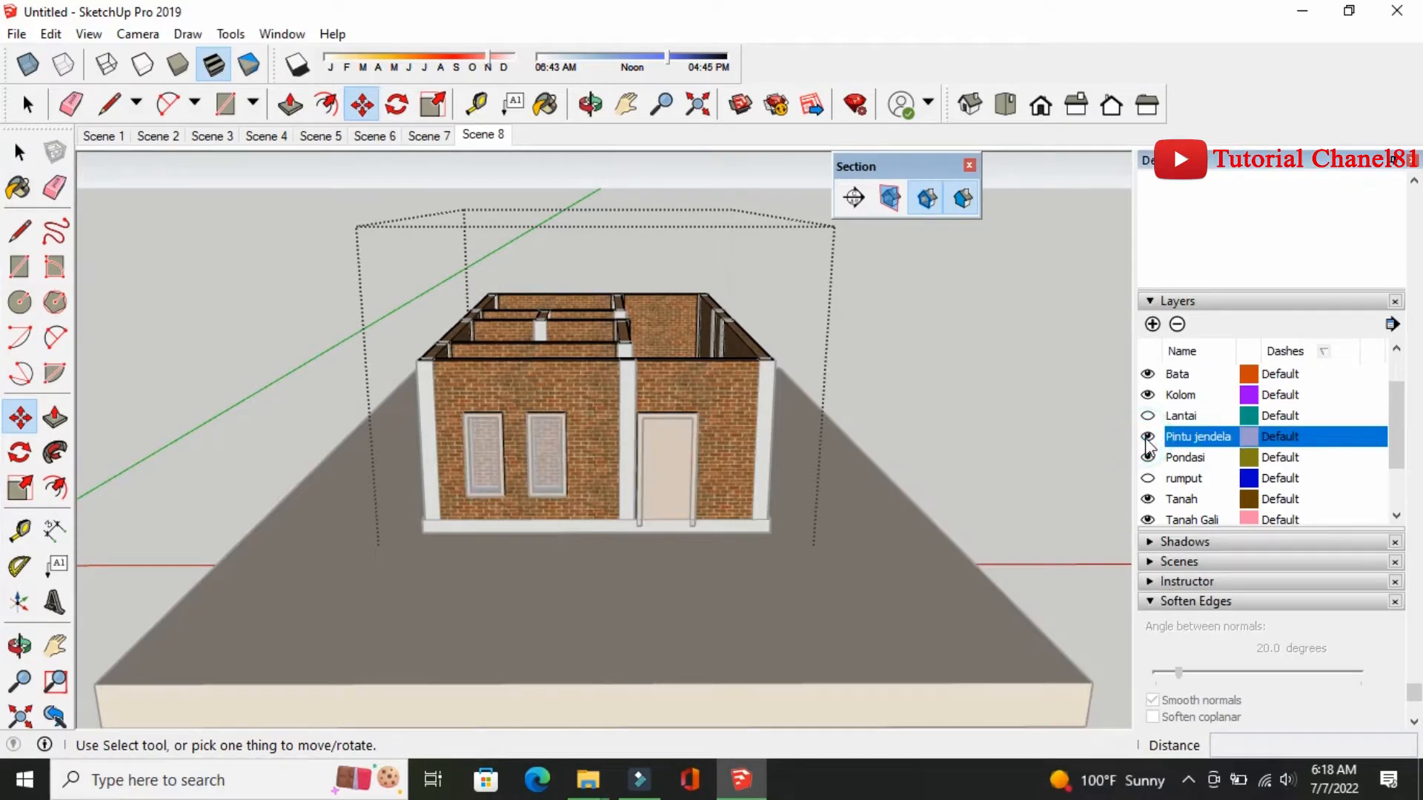
{"action": "left_click", "coordinate": [19, 151]}
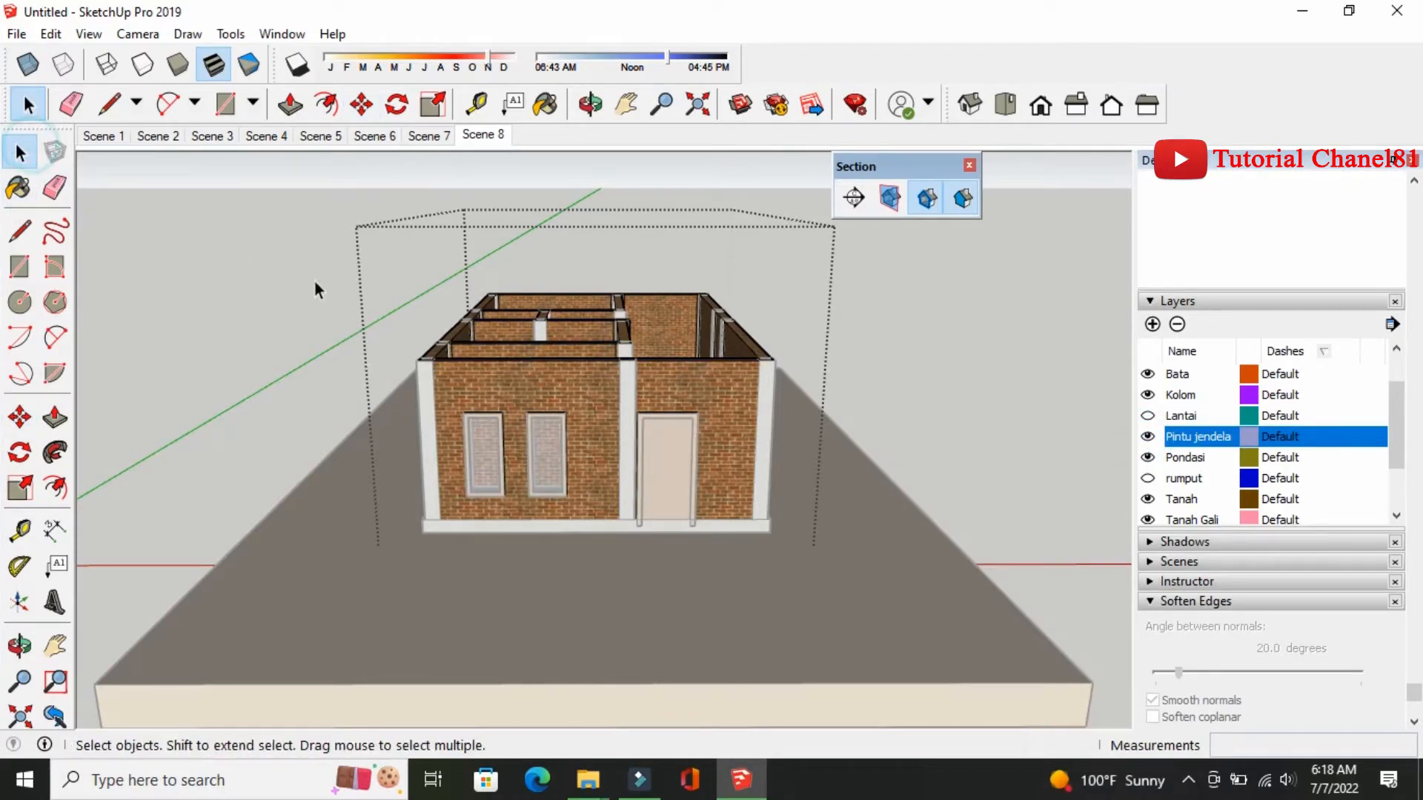
{"action": "left_click", "coordinate": [286, 274]}
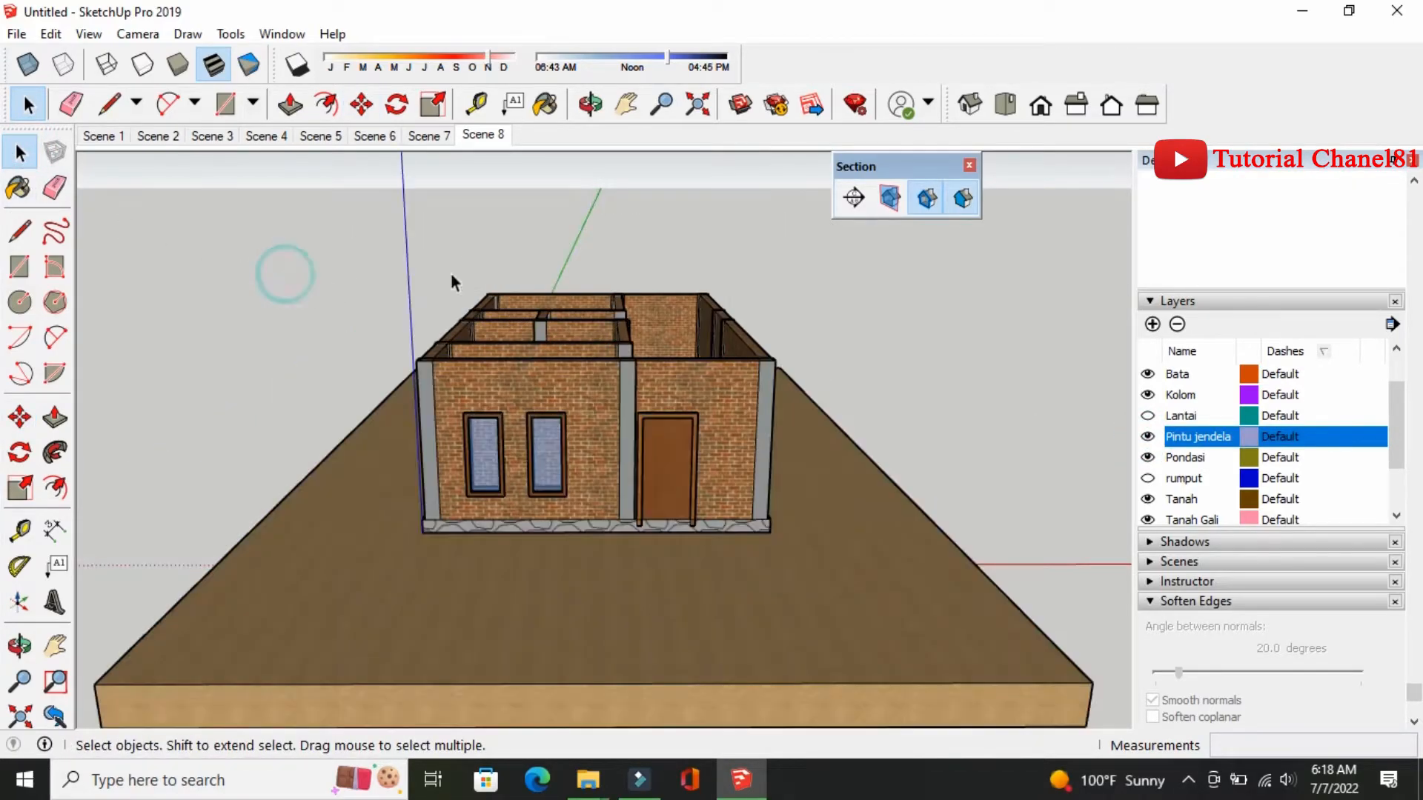
{"action": "double_click", "coordinate": [678, 451]}
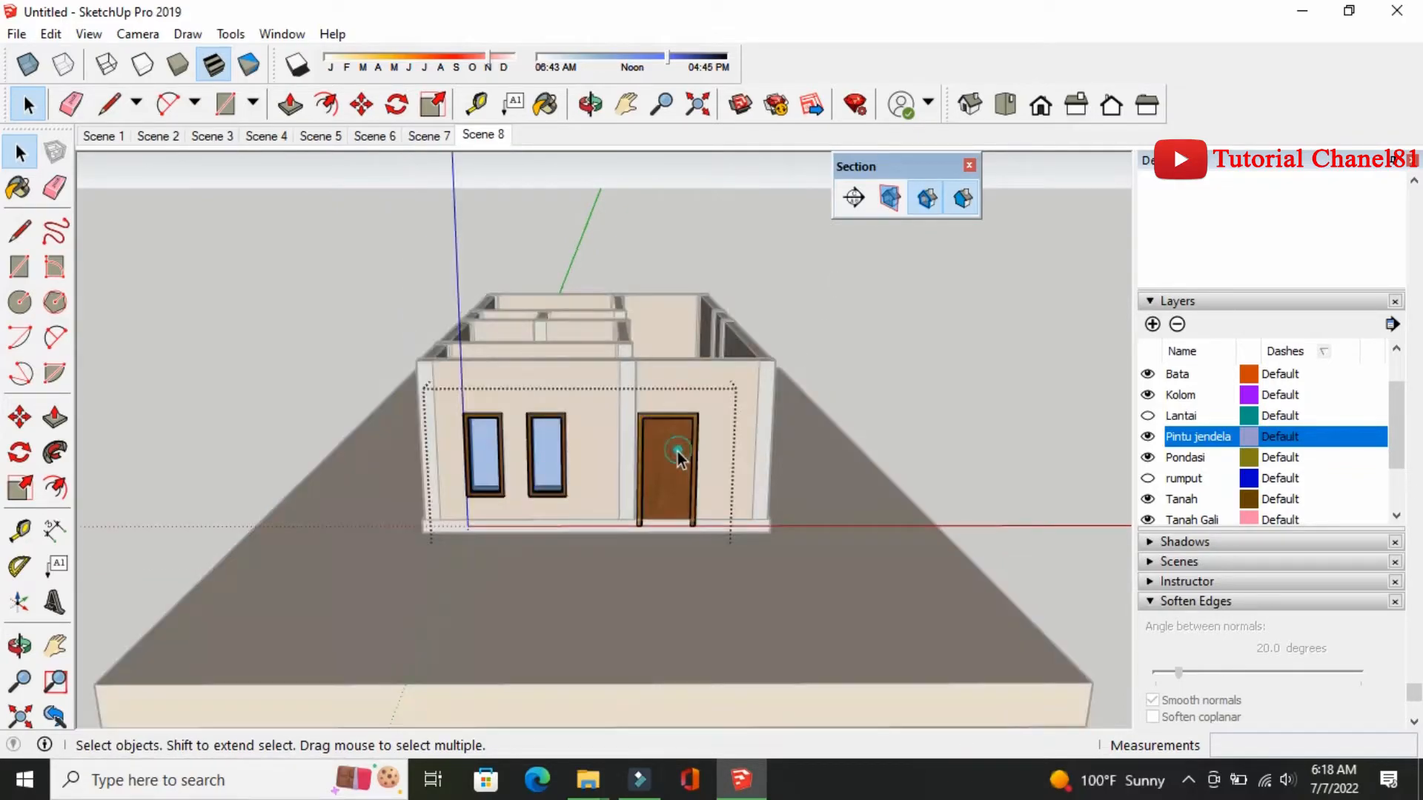
Place a horizontal section plane at ground level in the doors and windows group, named pintu with symbol 6
{"action": "left_click", "coordinate": [855, 201]}
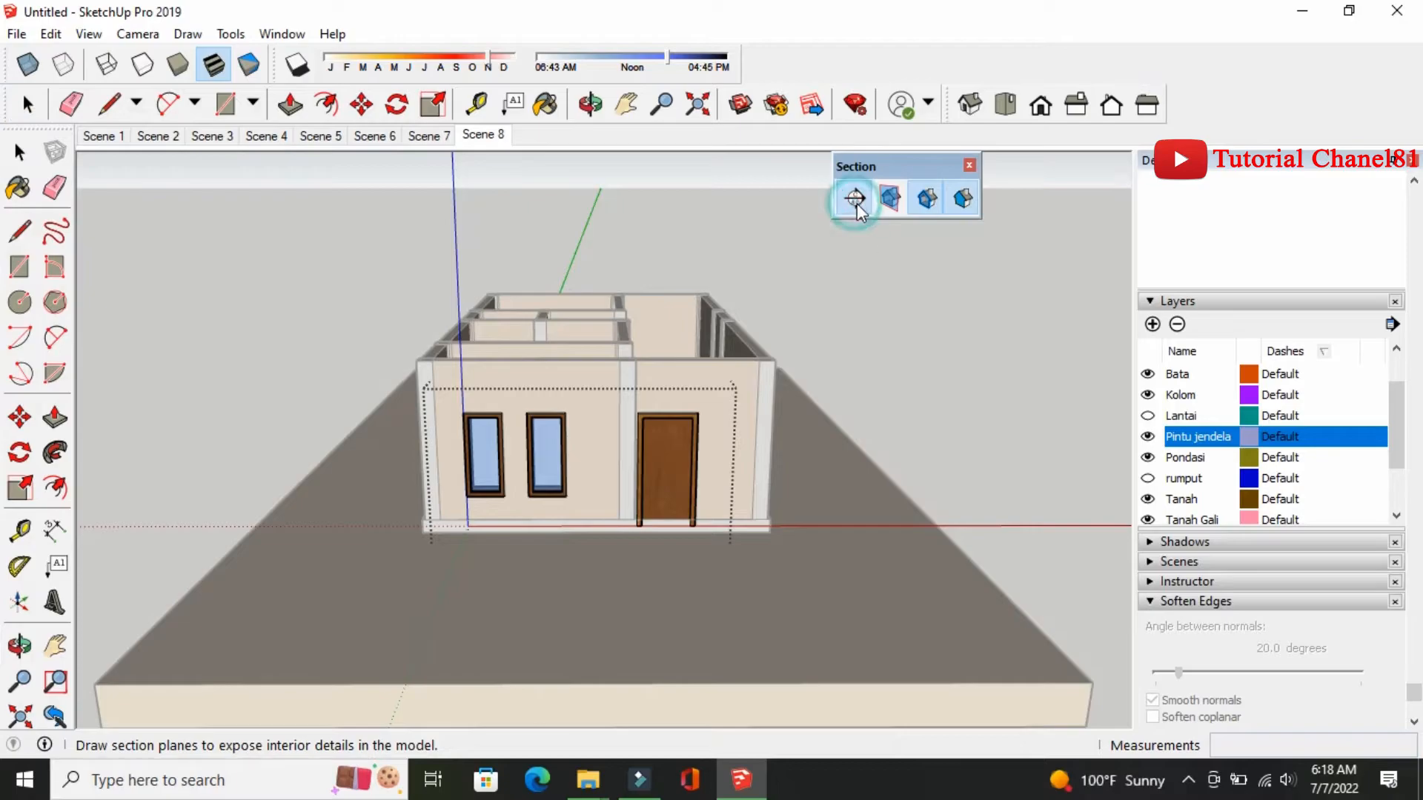
{"action": "left_click", "coordinate": [750, 590]}
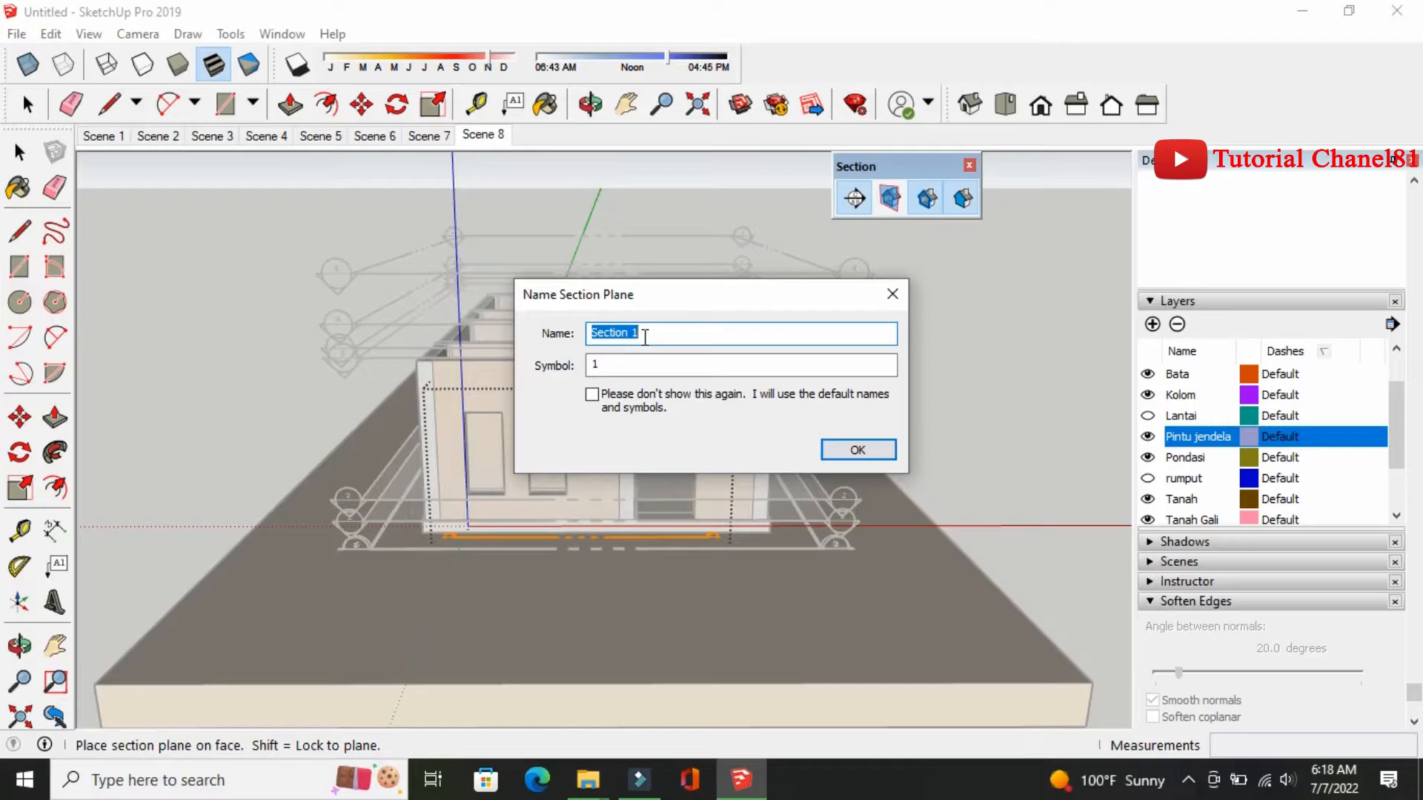
{"action": "type", "text": "pintu"}
{"action": "left_click_drag", "start_coordinate": [636, 366], "coordinate": [592, 367]}
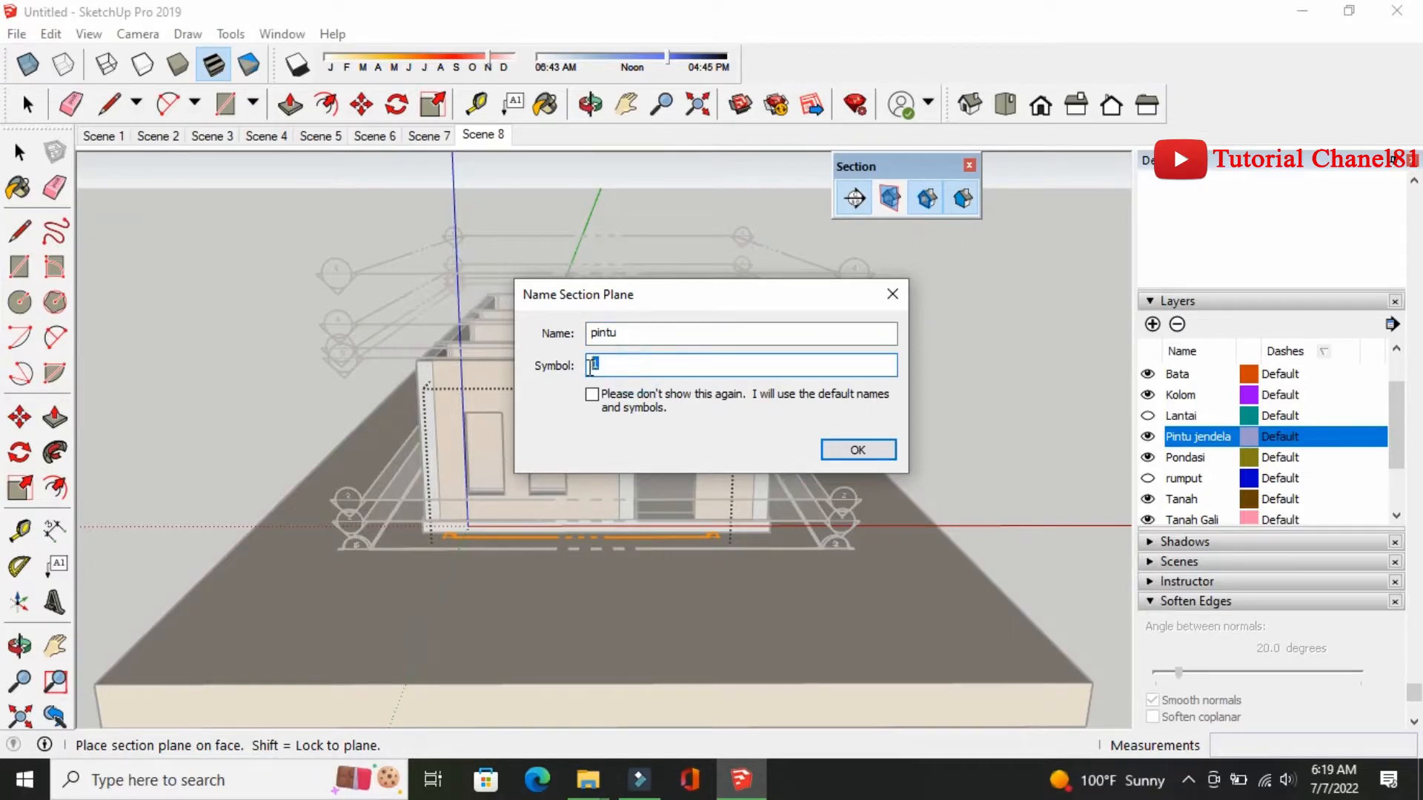
{"action": "type", "text": "6"}
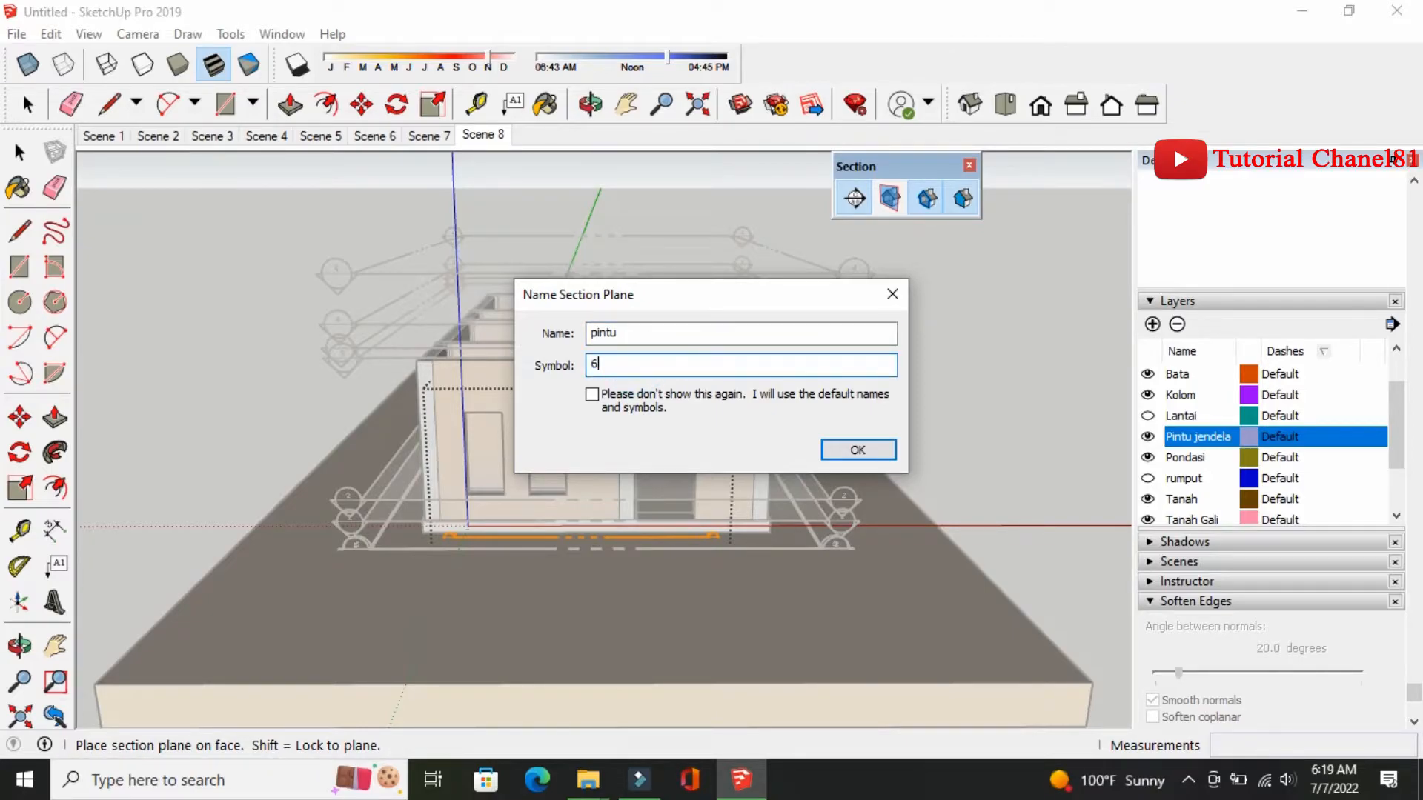
{"action": "left_click", "coordinate": [856, 453]}
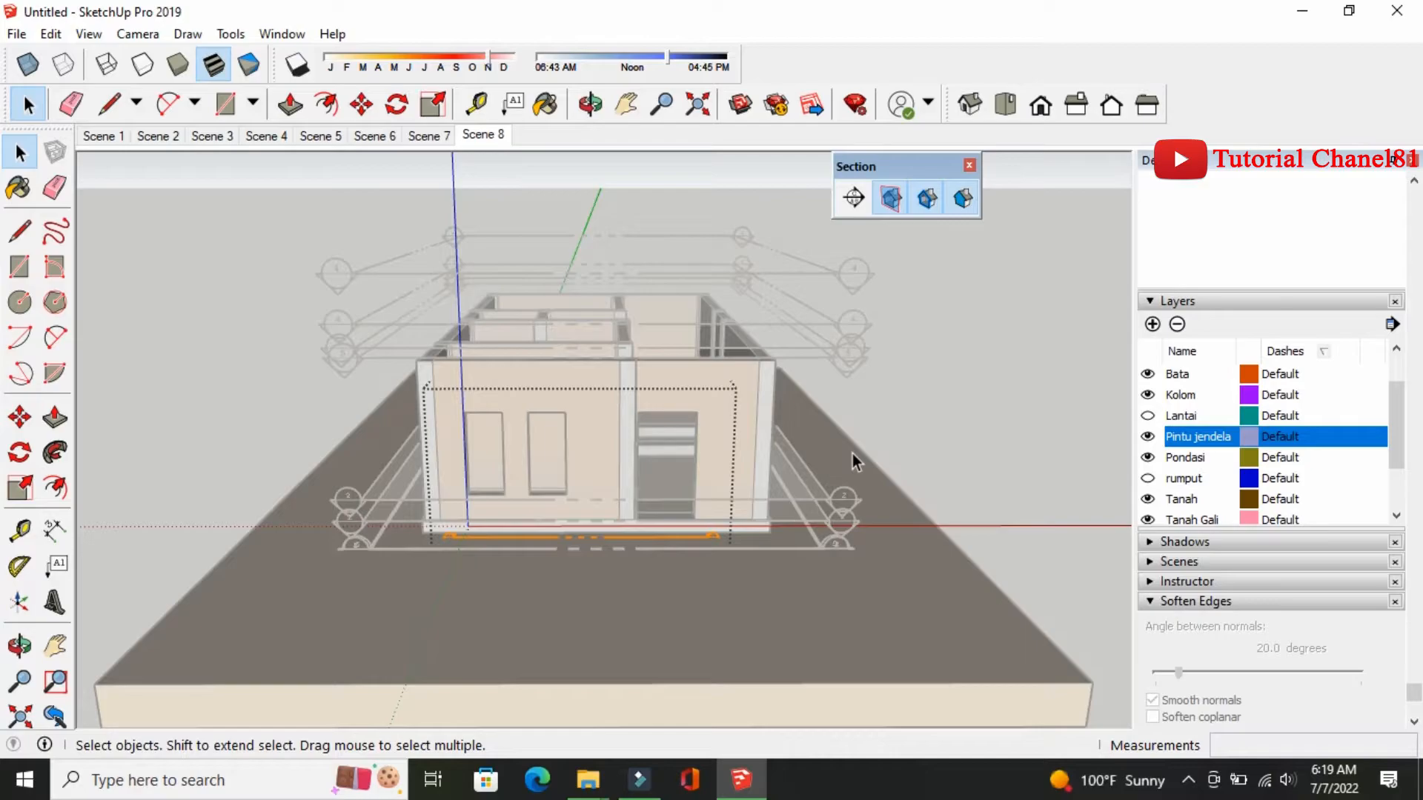
Hide the section planes and close the doors and windows group
{"action": "left_click", "coordinate": [893, 201]}
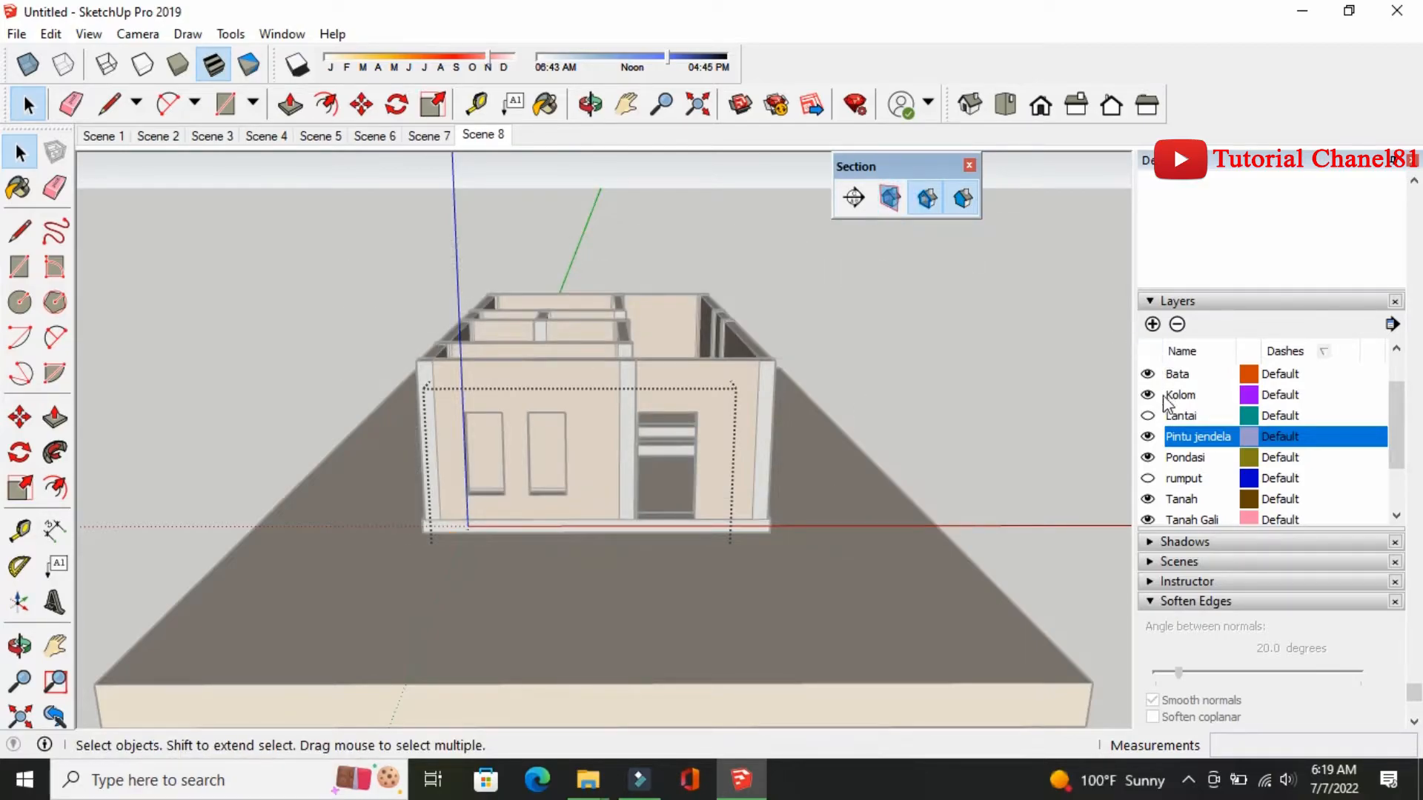
{"action": "left_click", "coordinate": [1148, 438]}
{"action": "left_click", "coordinate": [905, 314]}
{"action": "left_click", "coordinate": [963, 337]}
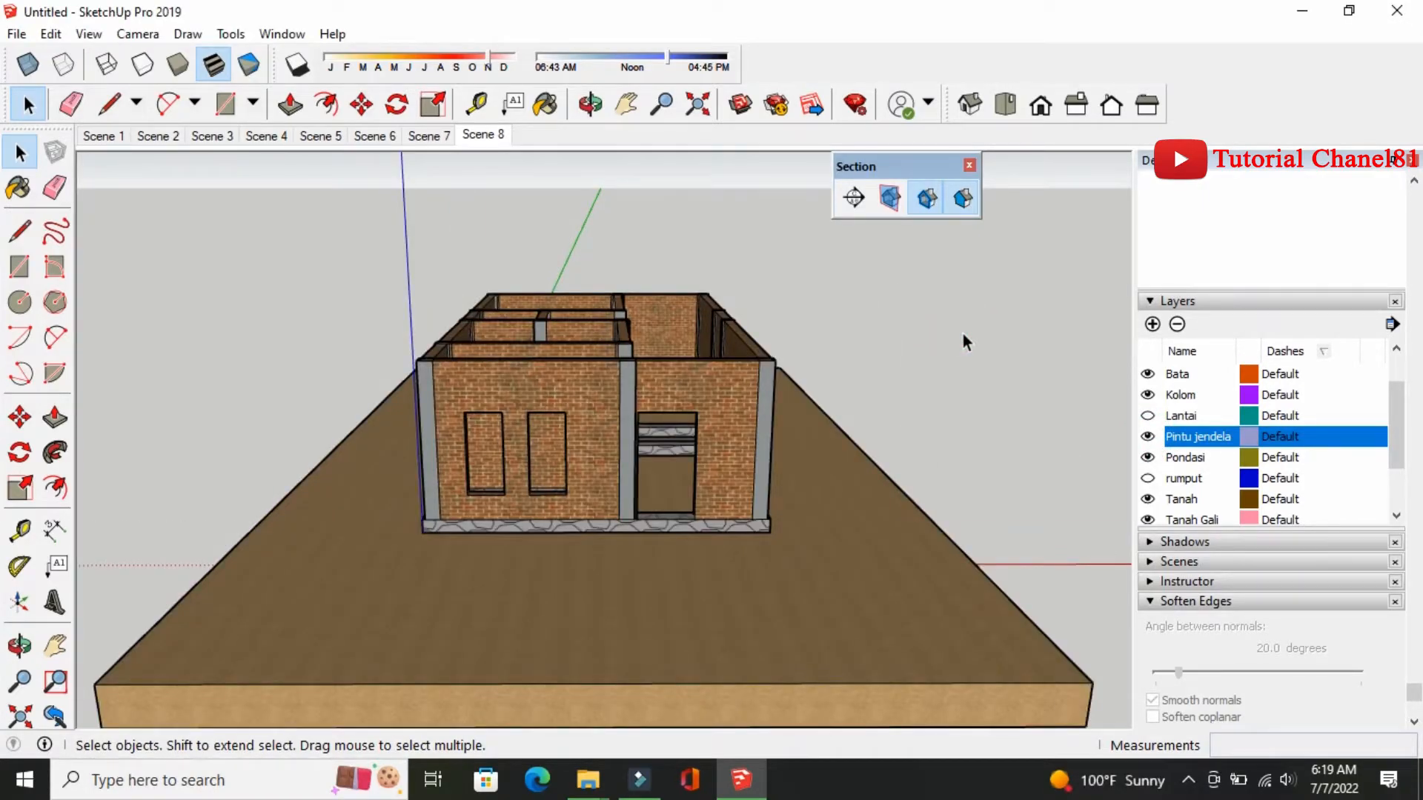
Hide the Pintu jendela layer and add Scene 9 after Scene 8
{"action": "left_click", "coordinate": [1148, 437]}
{"action": "right_click", "coordinate": [481, 134]}
{"action": "left_click", "coordinate": [539, 201]}
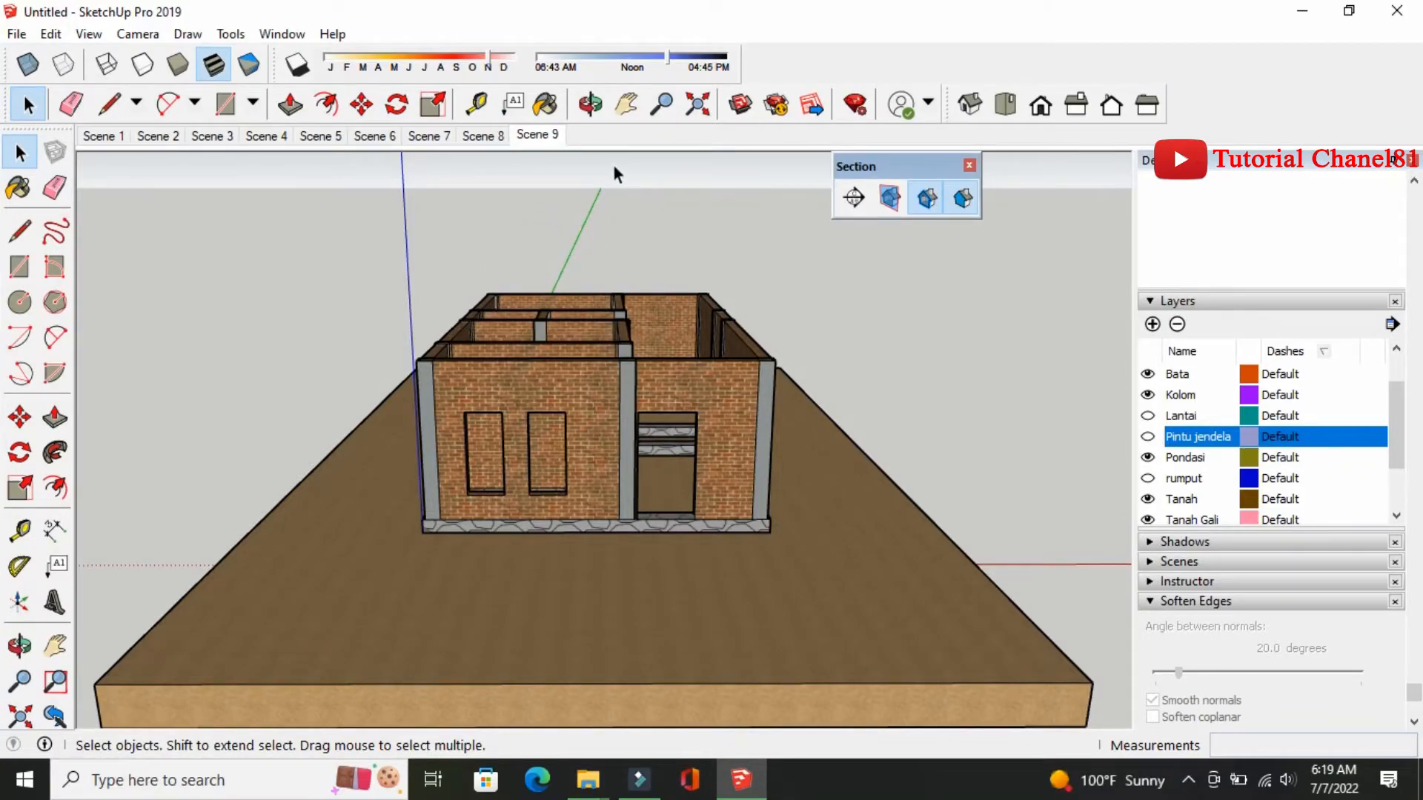
Show the Pintu jendela layer and the section planes, and open the doors and windows group for editing
{"action": "left_click", "coordinate": [1148, 437]}
{"action": "left_click", "coordinate": [890, 198]}
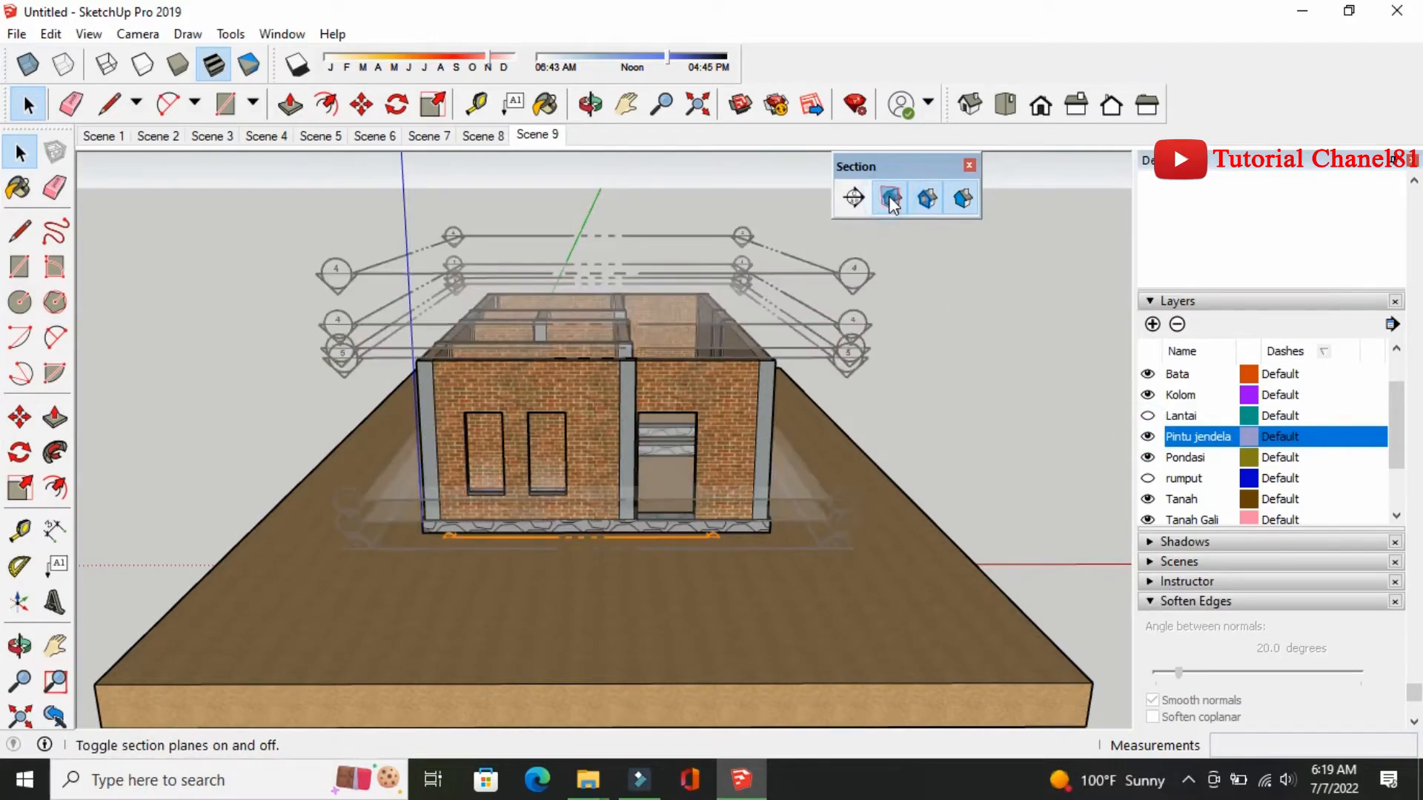
{"action": "double_click", "coordinate": [705, 539]}
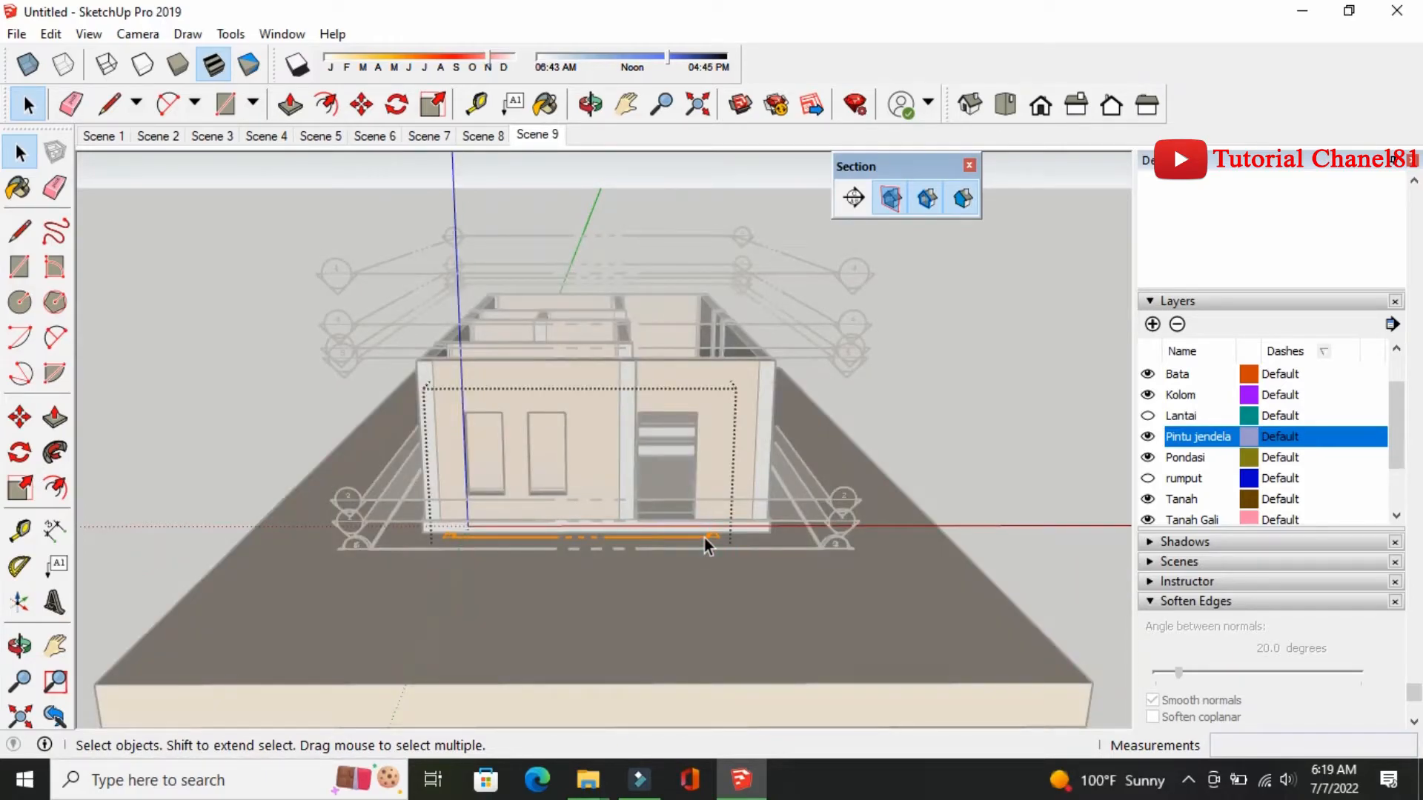
Copy the ground-level section plane in the doors and windows group straight up about 2.65 m, above the door and window frames
{"action": "left_click", "coordinate": [704, 538]}
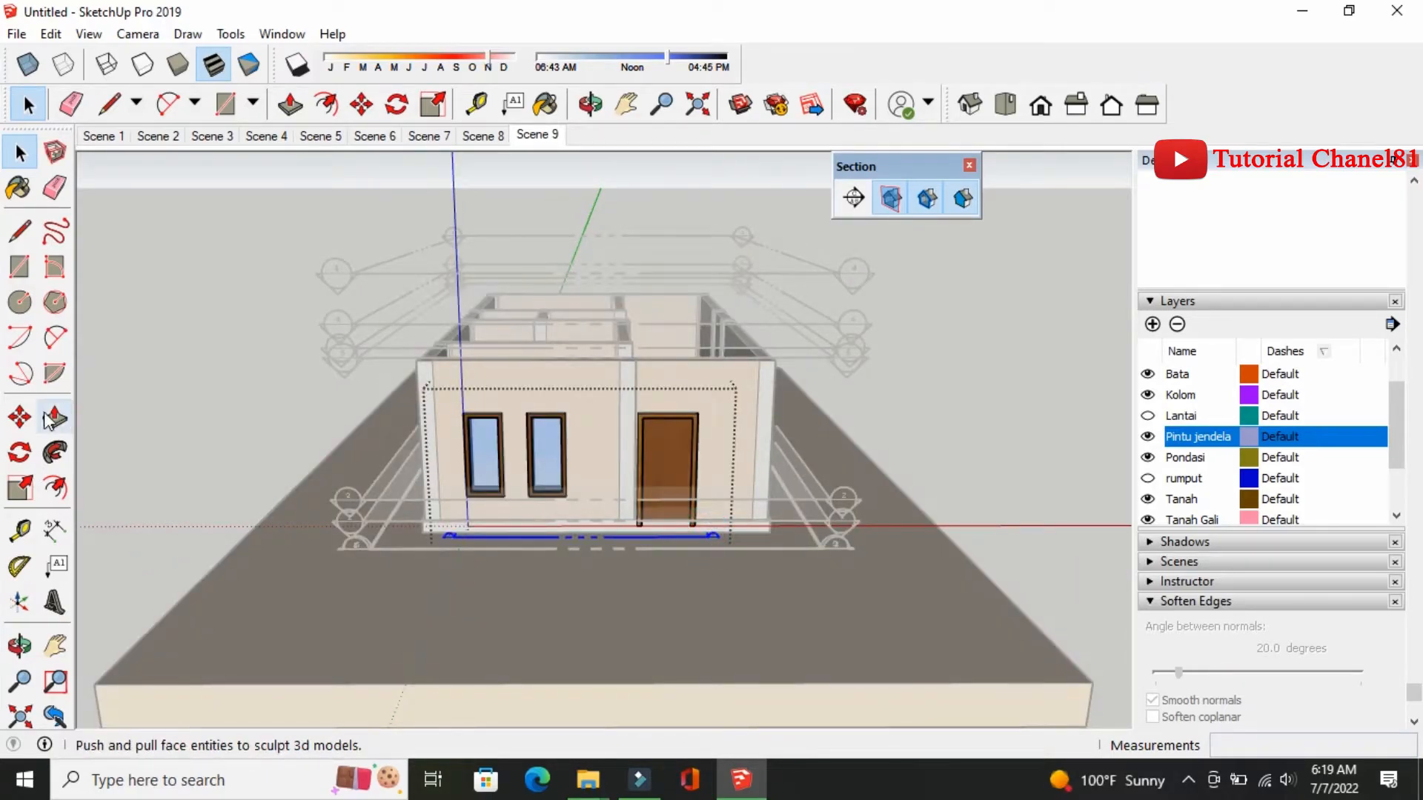
{"action": "left_click", "coordinate": [19, 417]}
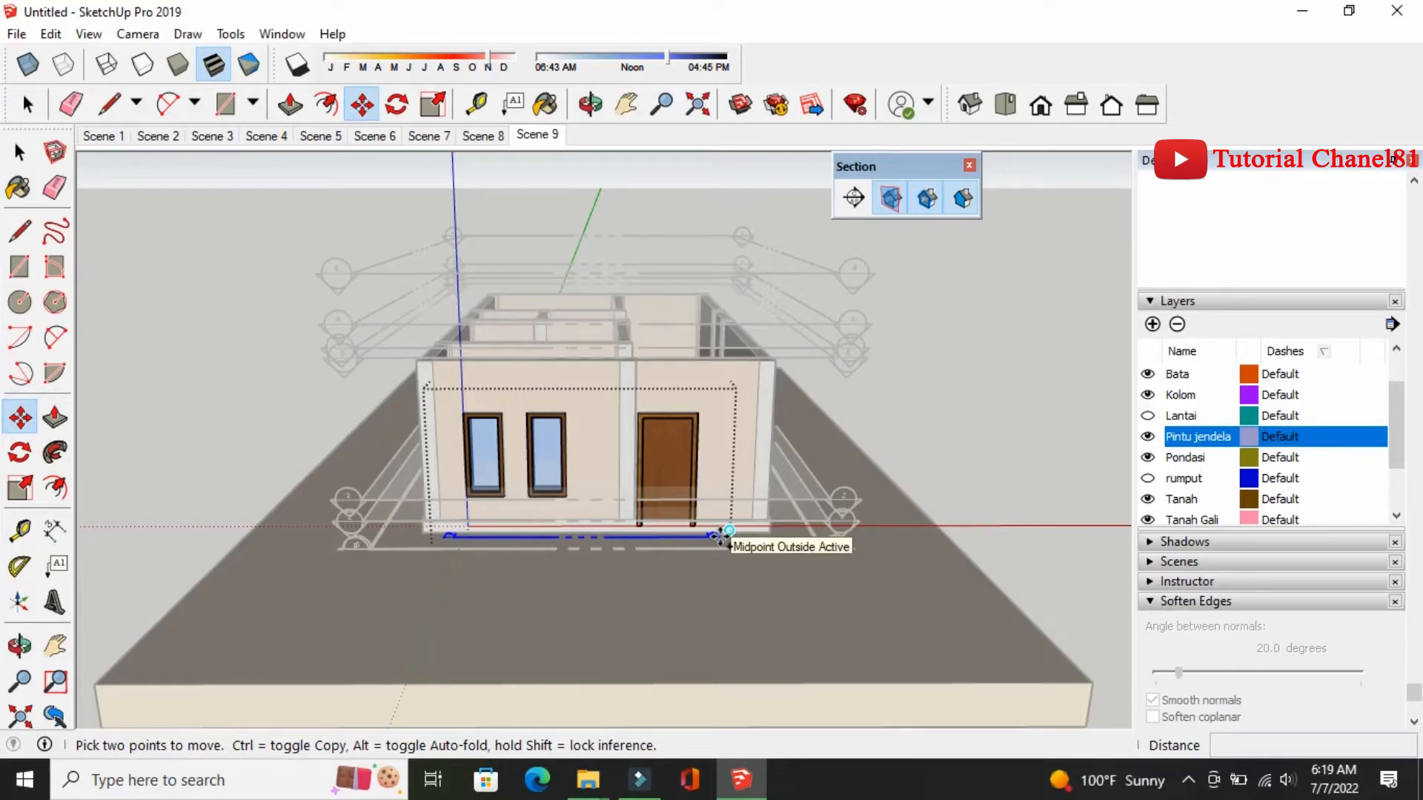
{"action": "left_click", "coordinate": [729, 531]}
{"action": "key", "text": "ctrl"}
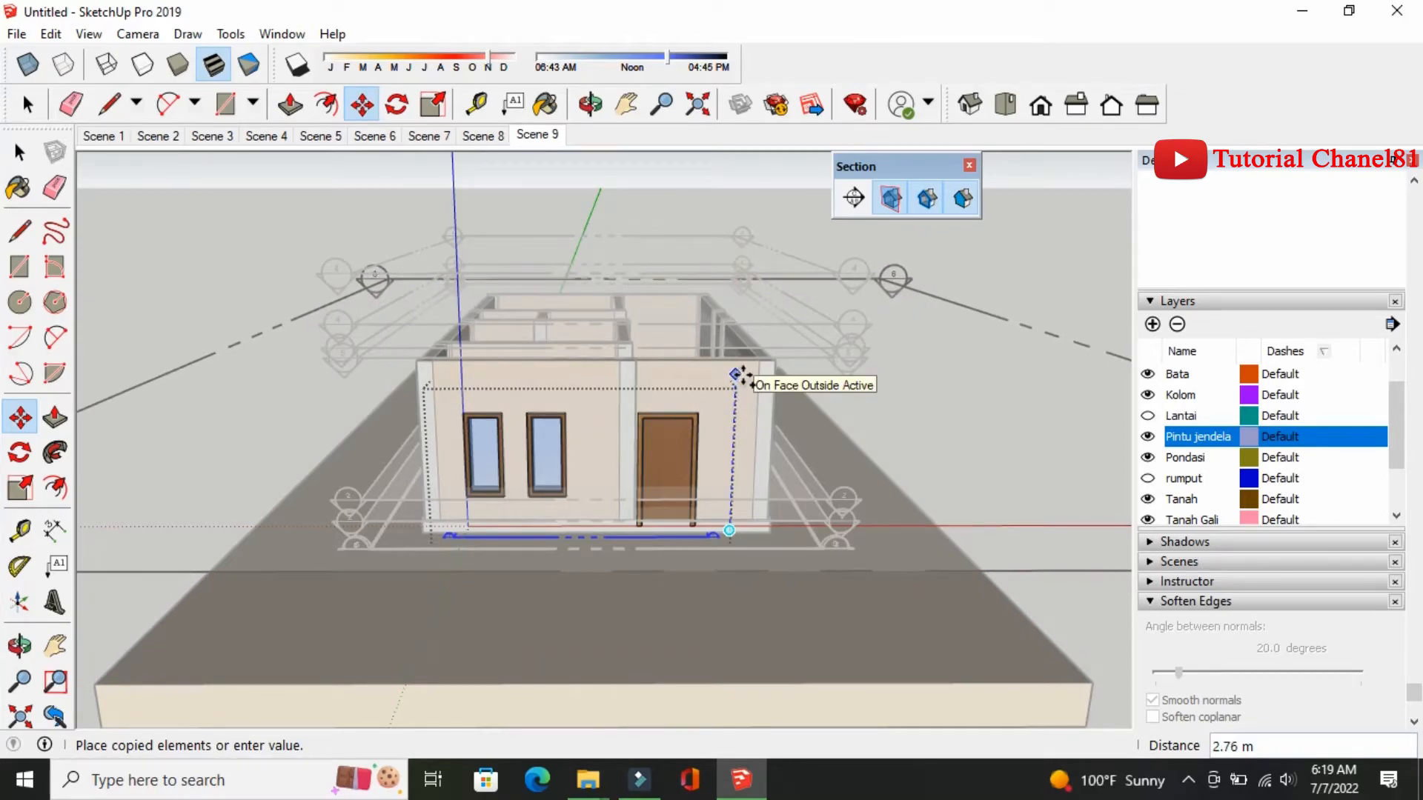
{"action": "left_click", "coordinate": [740, 383]}
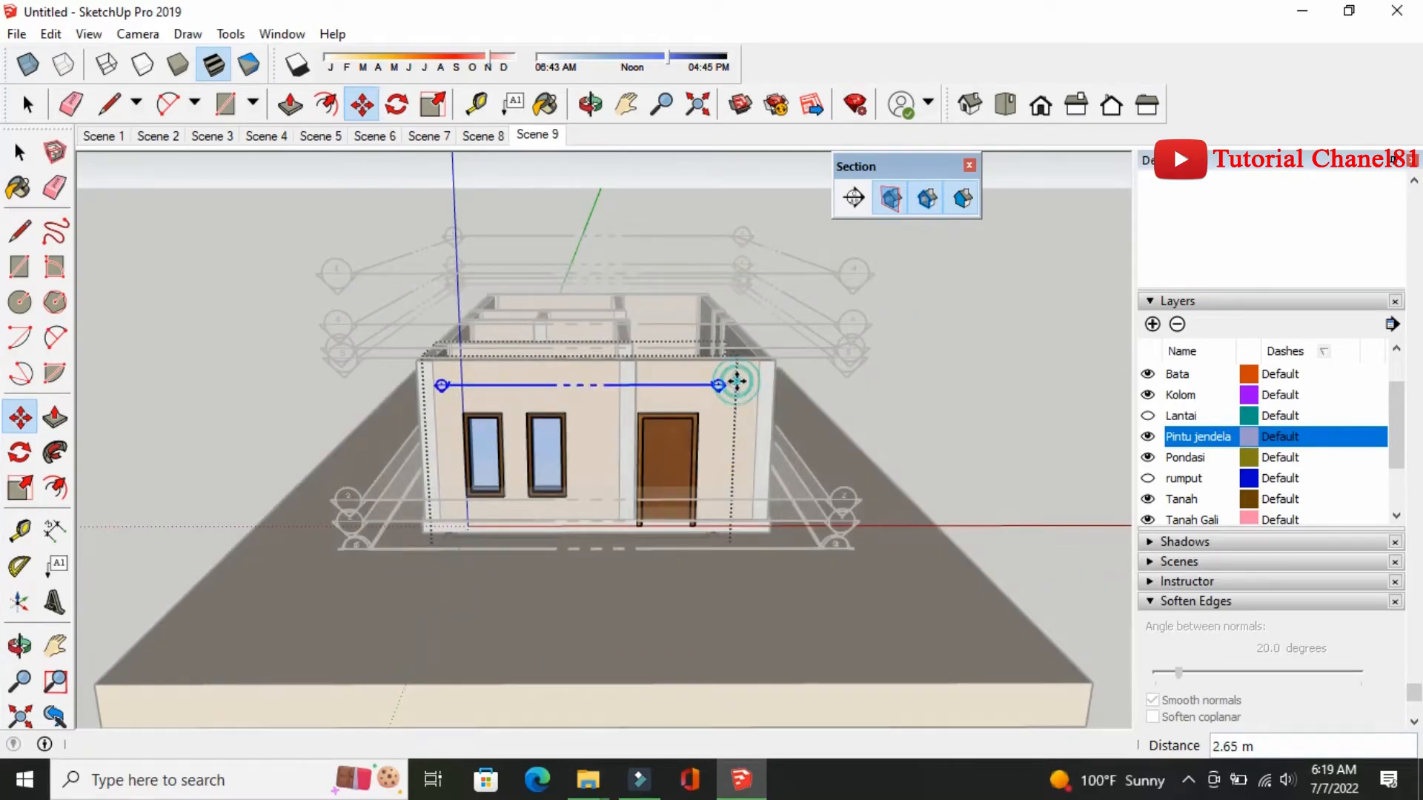
{"action": "key", "text": "space"}
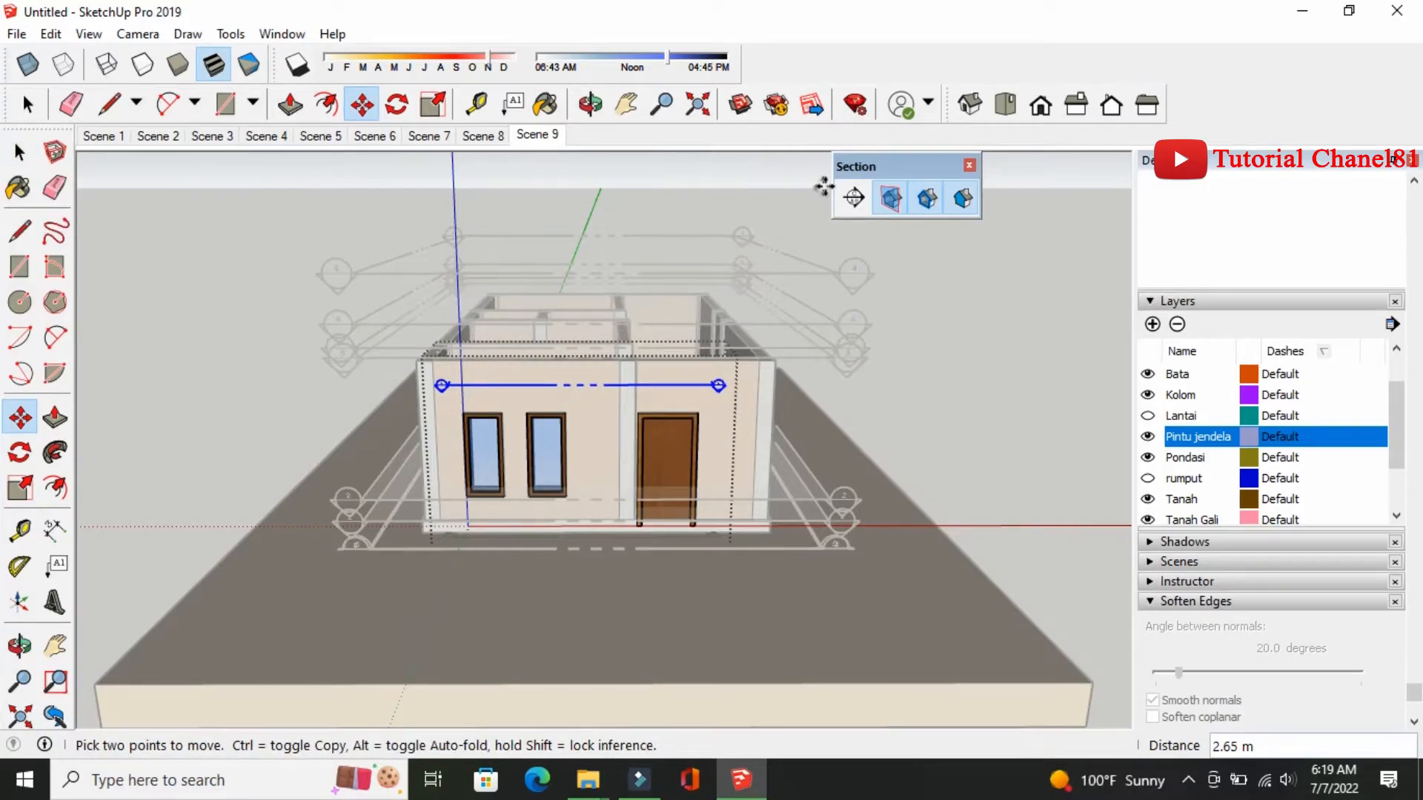
Hide the section planes and add Scene 10 after Scene 9
{"action": "left_click", "coordinate": [893, 205]}
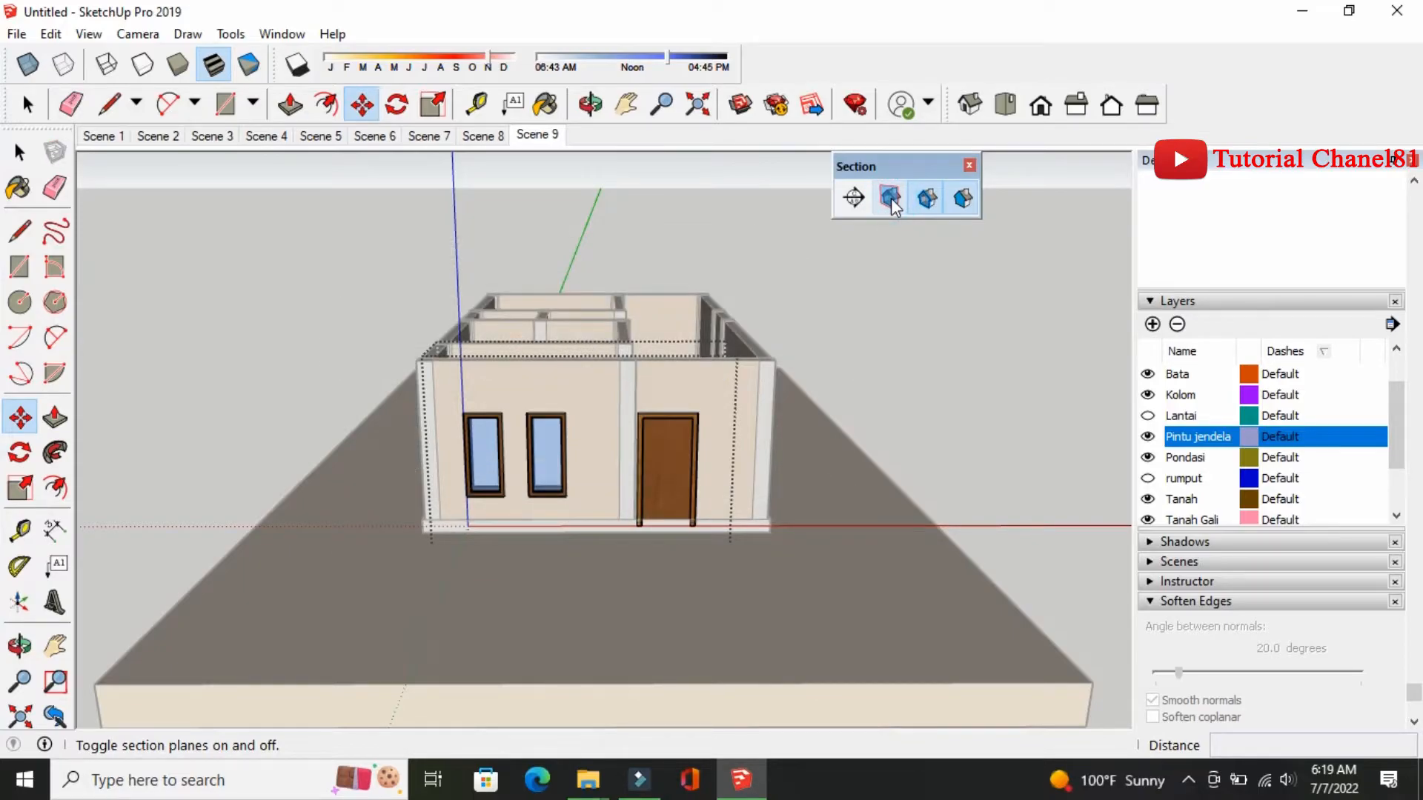
{"action": "right_click", "coordinate": [561, 141]}
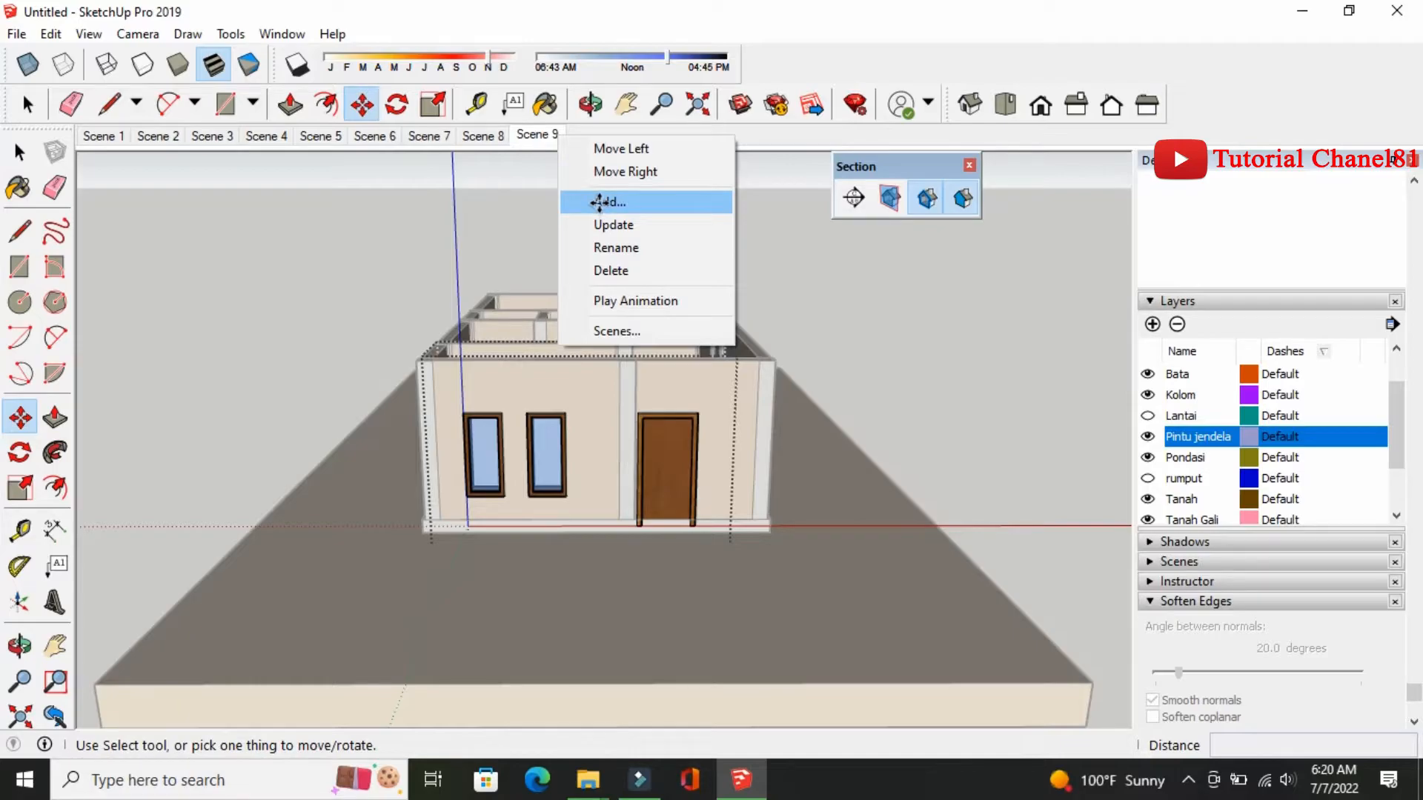
{"action": "left_click", "coordinate": [601, 202]}
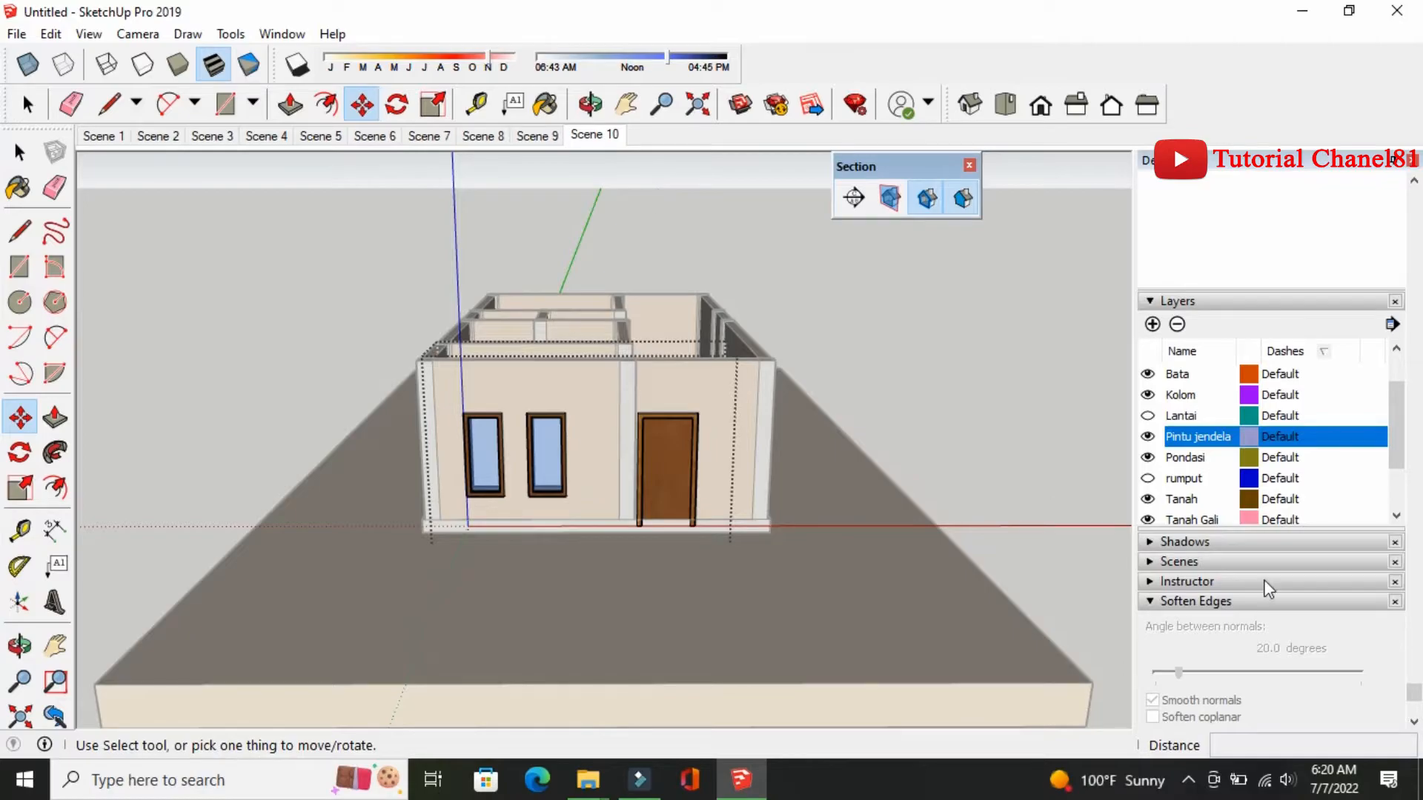
Show the Tembok layer, and switch from the doors and windows group to editing the green wall group
{"action": "left_click", "coordinate": [1395, 411]}
{"action": "left_click_drag", "start_coordinate": [1396, 415], "coordinate": [1406, 455]}
{"action": "left_click", "coordinate": [1148, 478]}
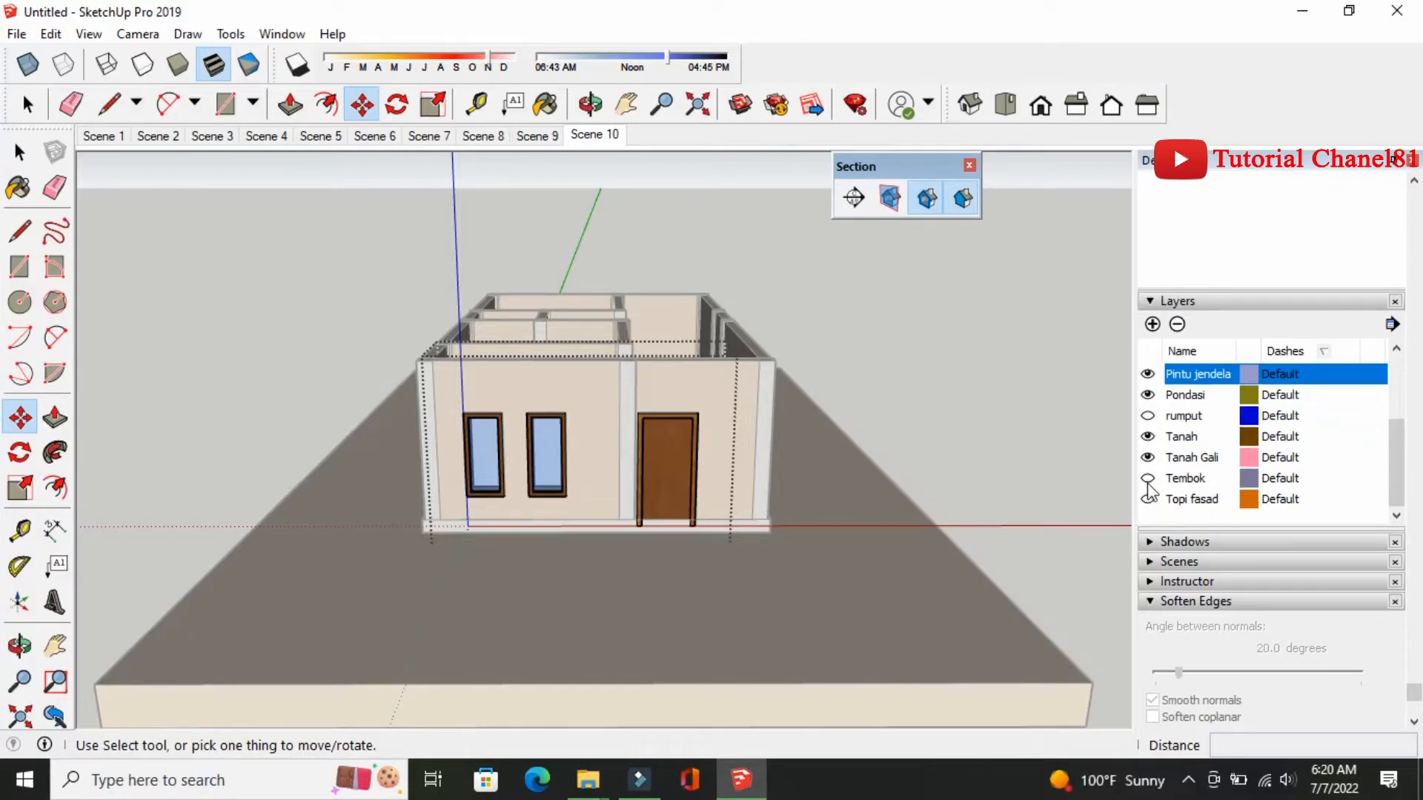
{"action": "left_click", "coordinate": [18, 152]}
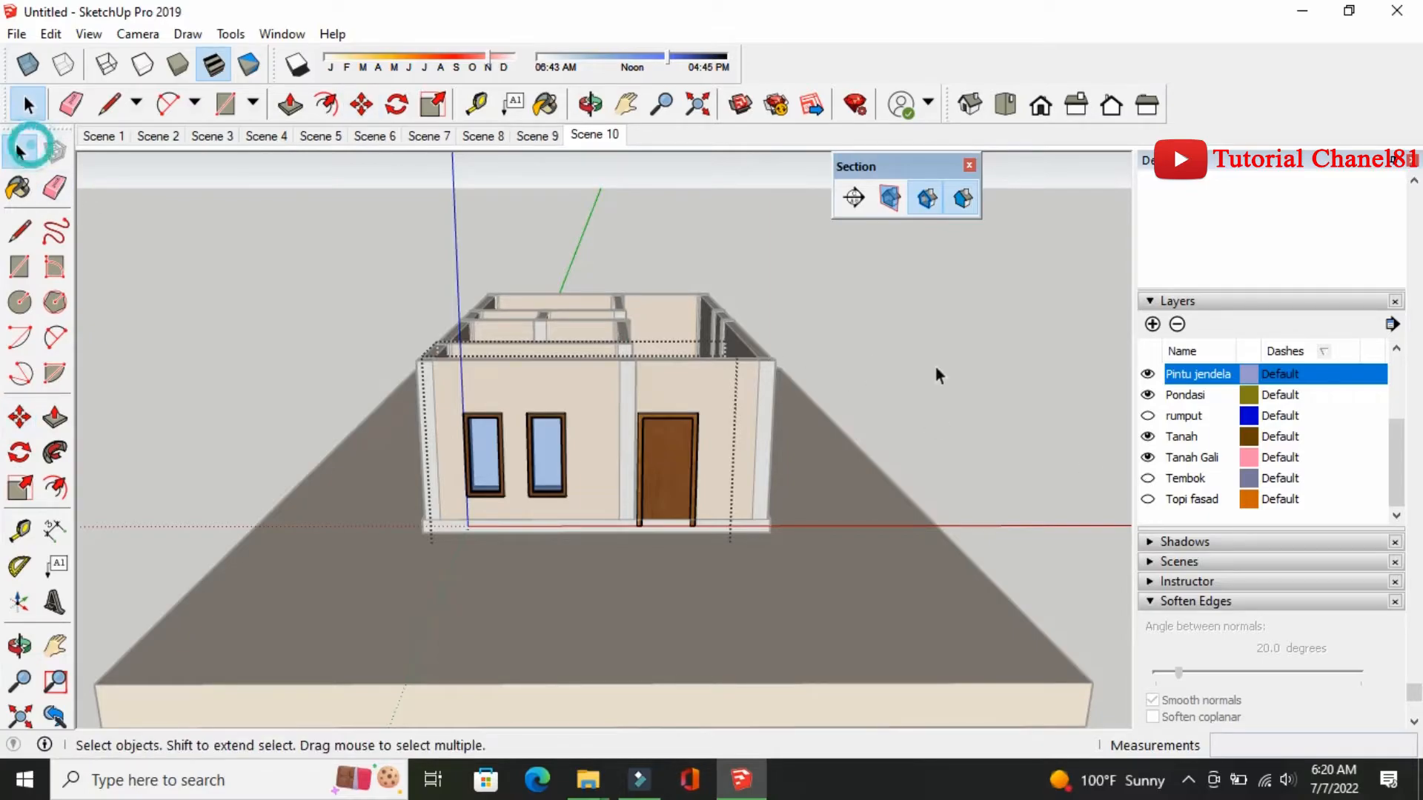
{"action": "left_click", "coordinate": [1148, 479]}
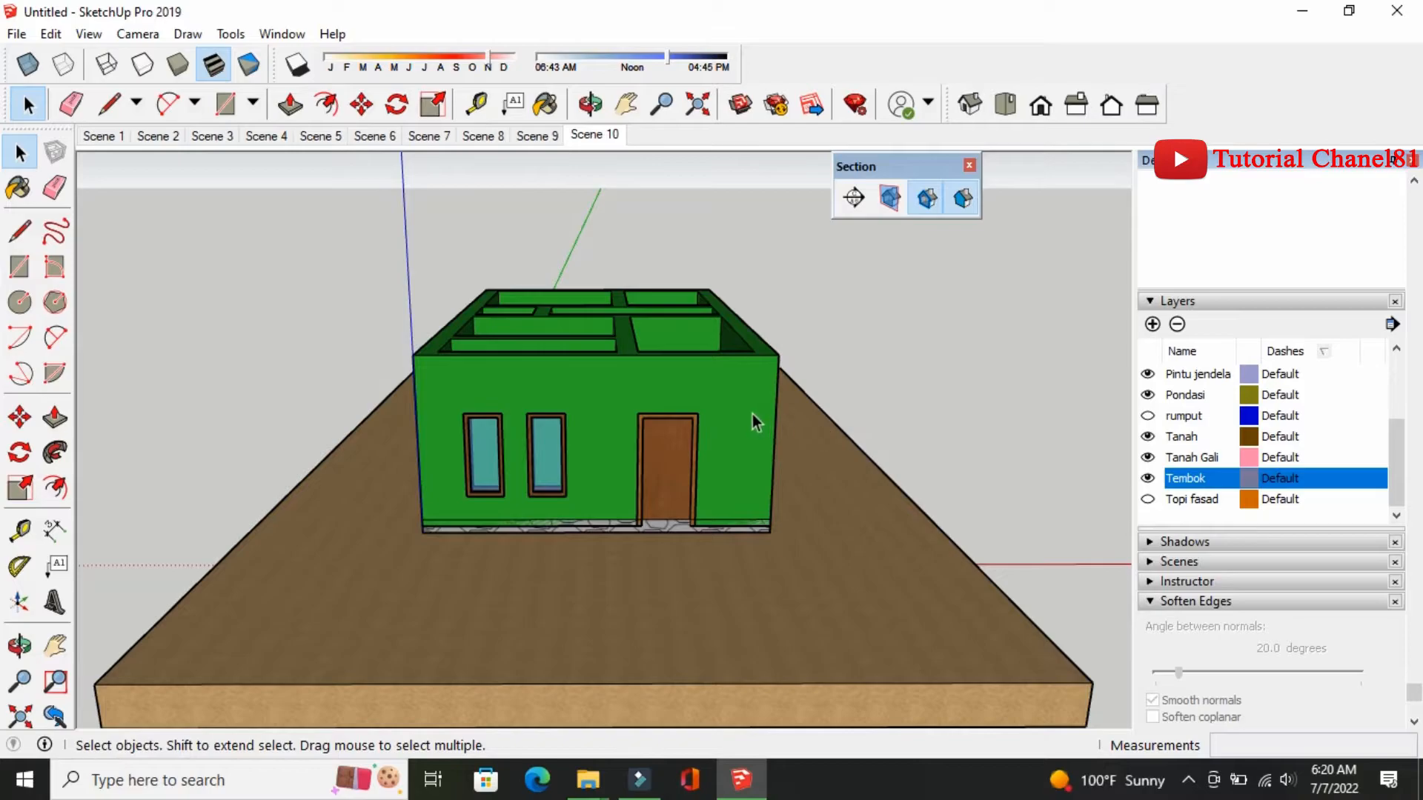
{"action": "double_click", "coordinate": [721, 376]}
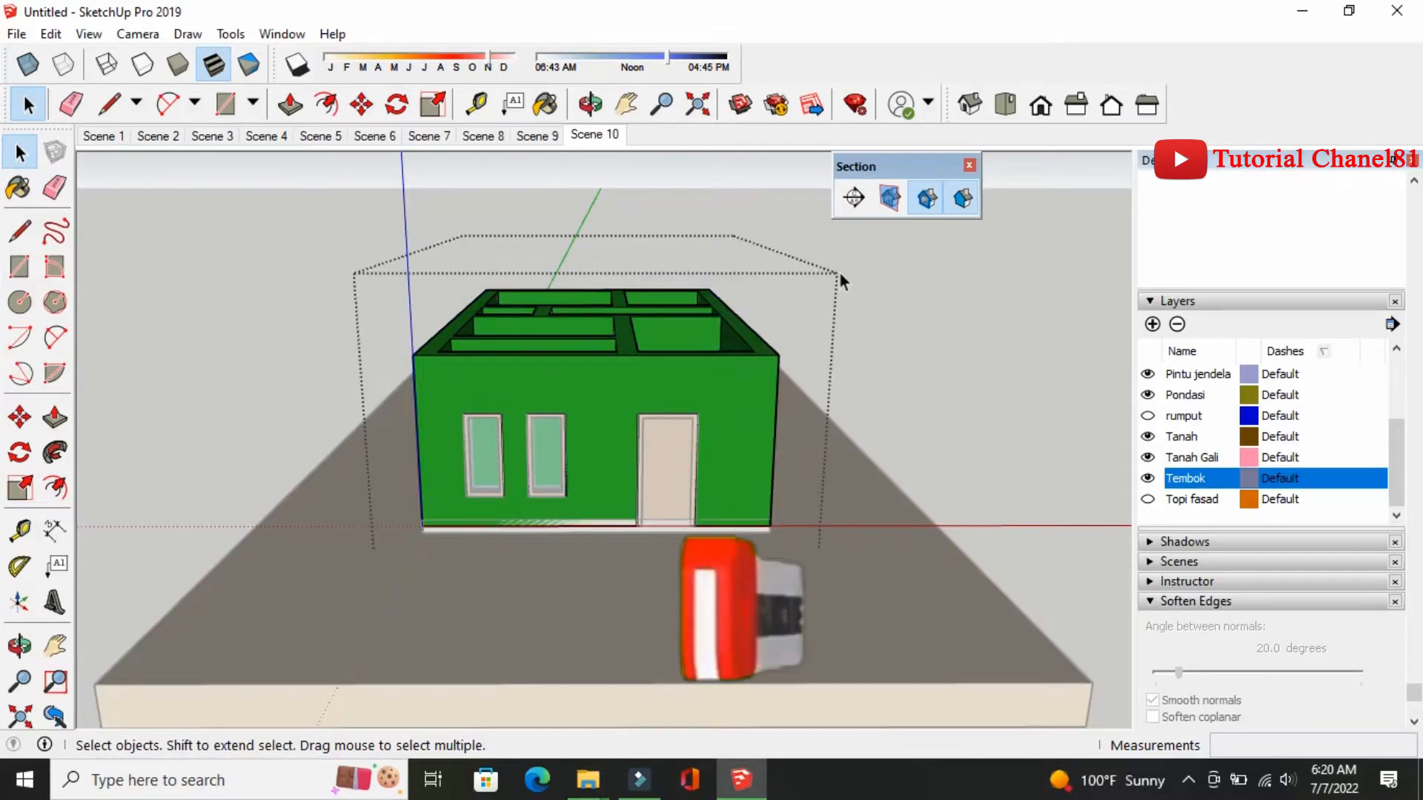
Place a horizontal section plane at ground level in the wall group, named tembok with symbol 7, and close the group
{"action": "left_click", "coordinate": [854, 202]}
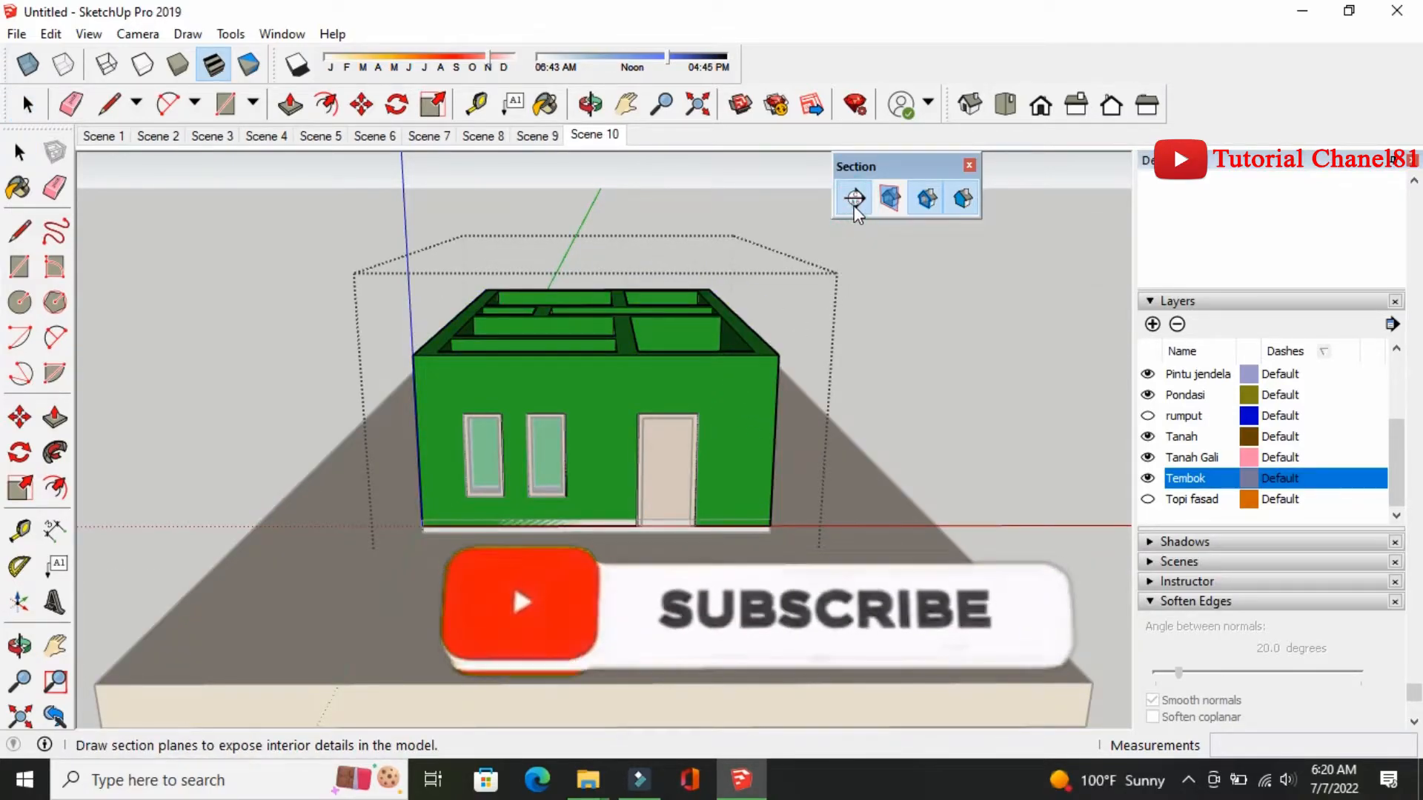
{"action": "left_click", "coordinate": [764, 543]}
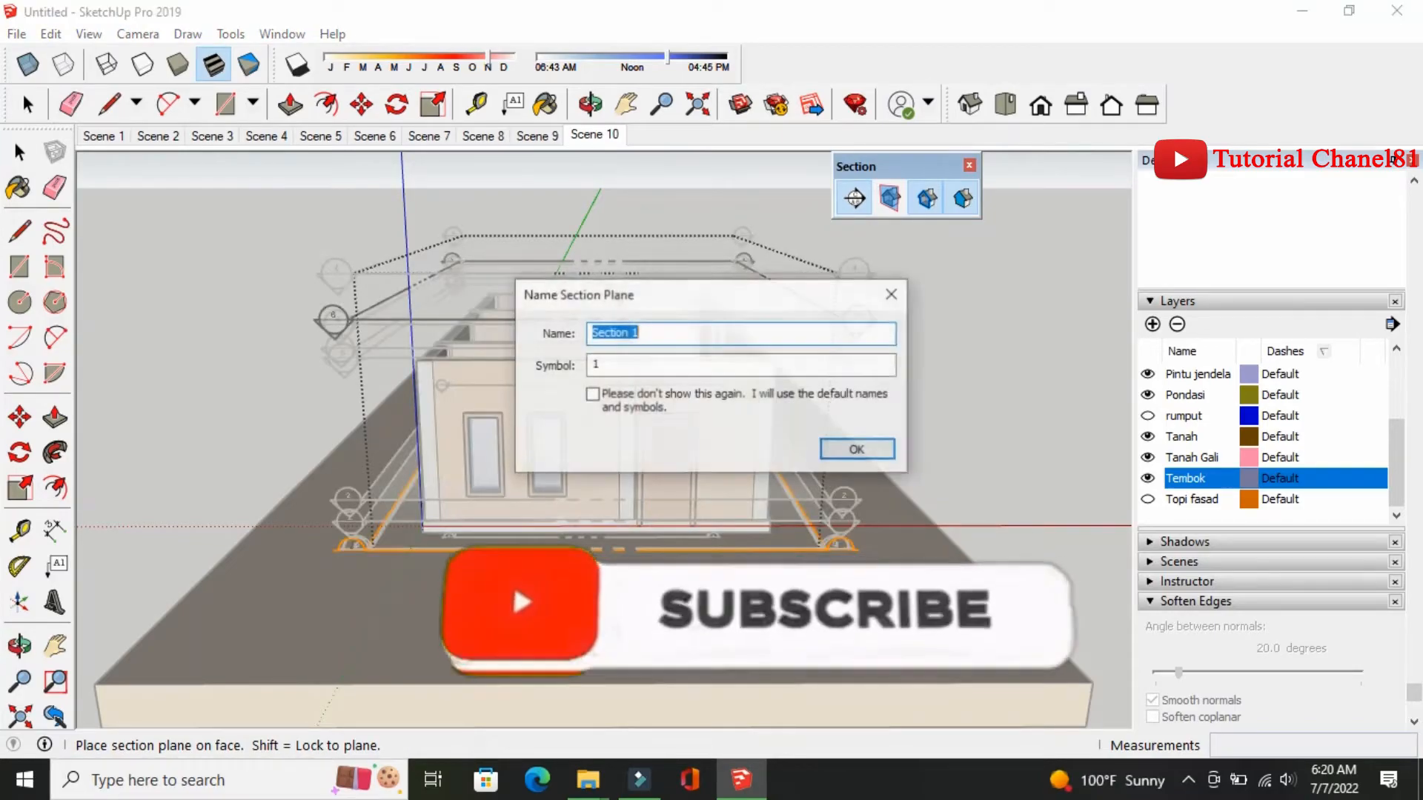
{"action": "type", "text": "tembok"}
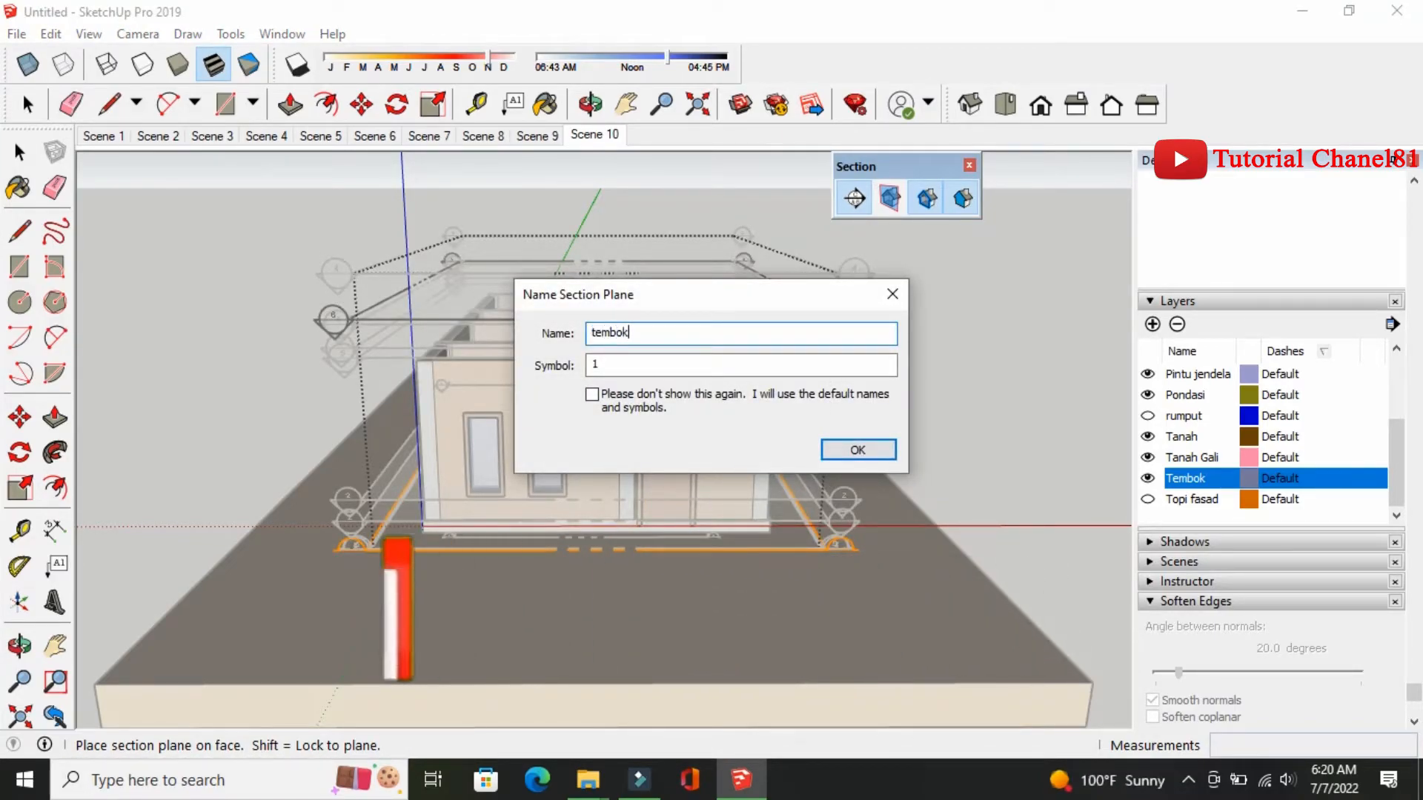
{"action": "left_click_drag", "start_coordinate": [620, 366], "coordinate": [595, 365]}
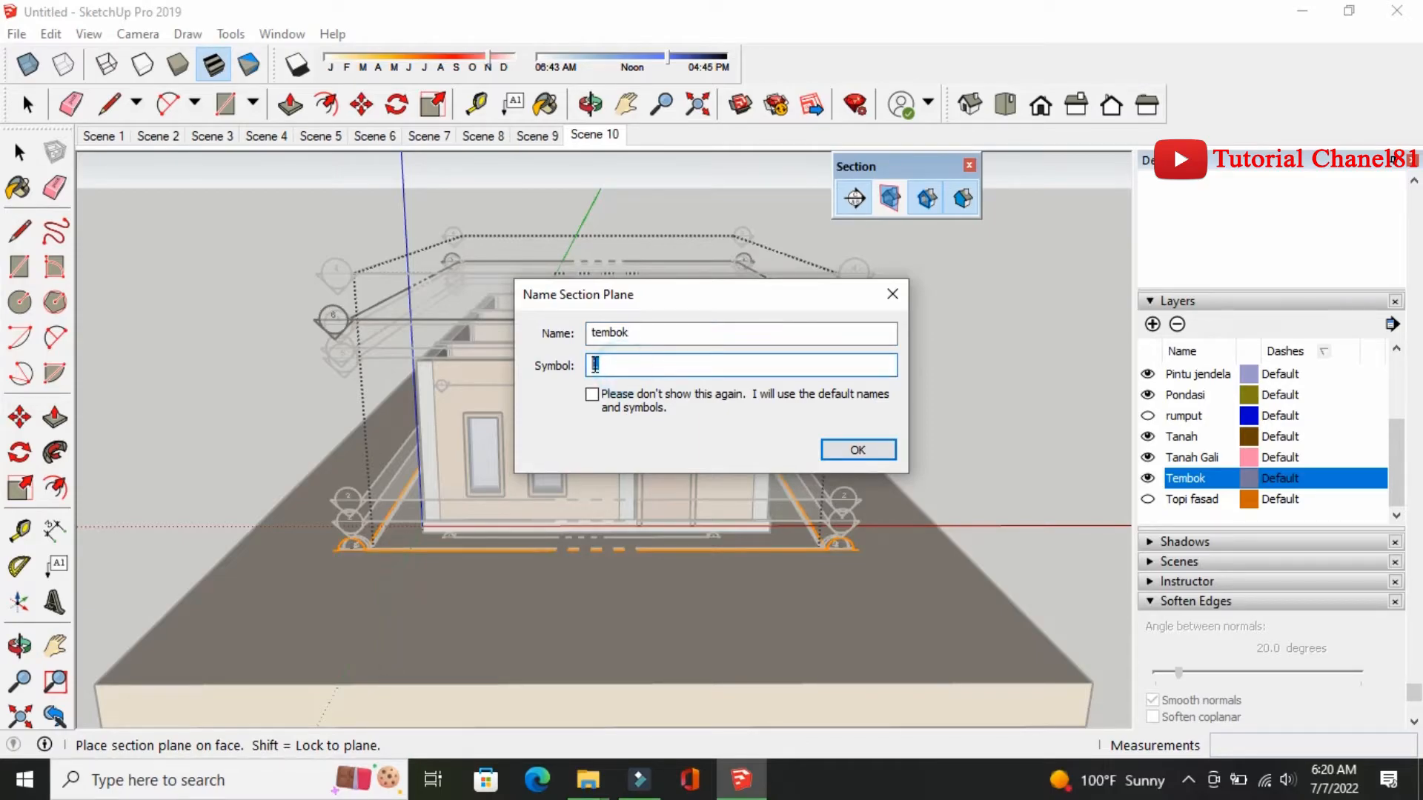
{"action": "left_click", "coordinate": [850, 450]}
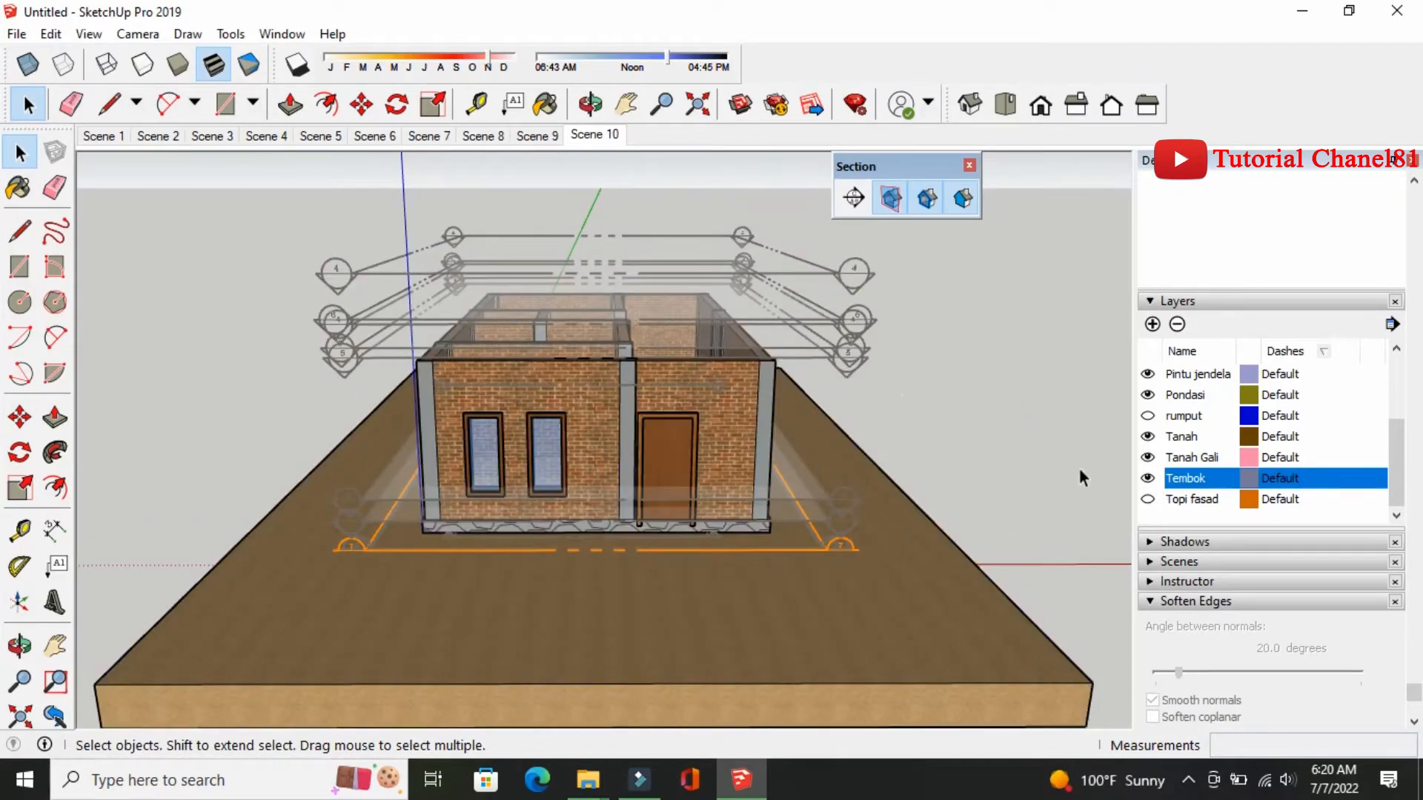
Hide the Tembok layer and the section planes, and add Scene 11 after Scene 10
{"action": "left_click", "coordinate": [1147, 478]}
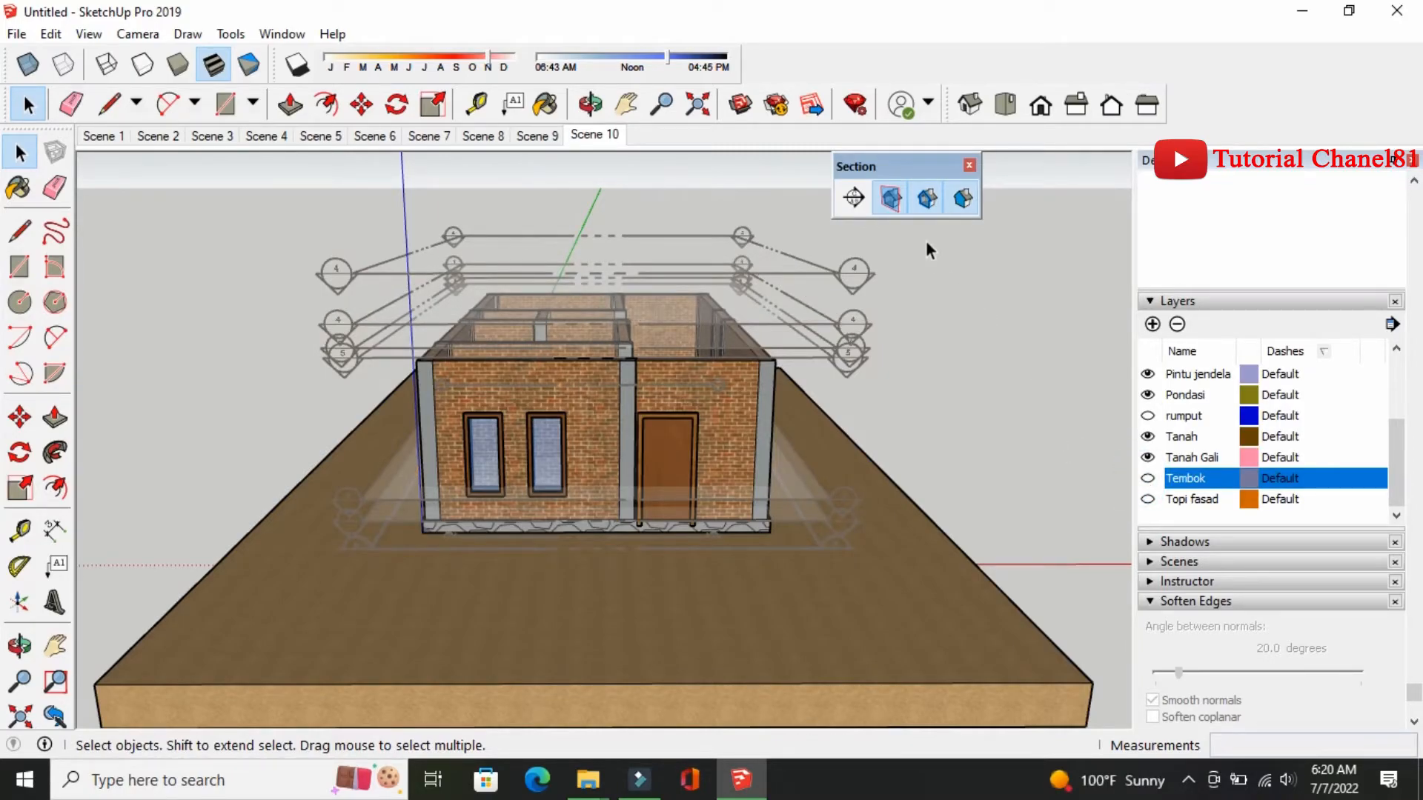
{"action": "left_click", "coordinate": [893, 206]}
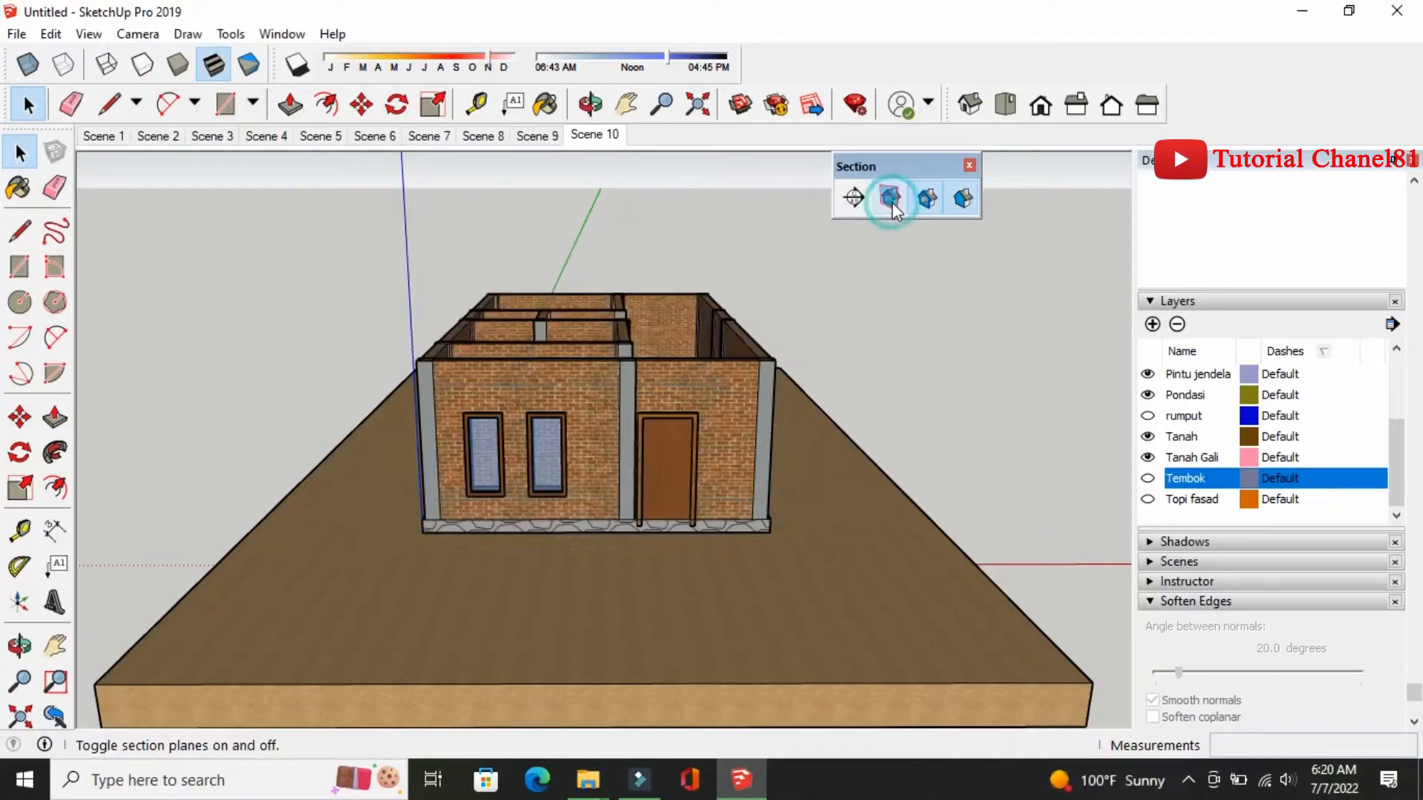
{"action": "right_click", "coordinate": [593, 139]}
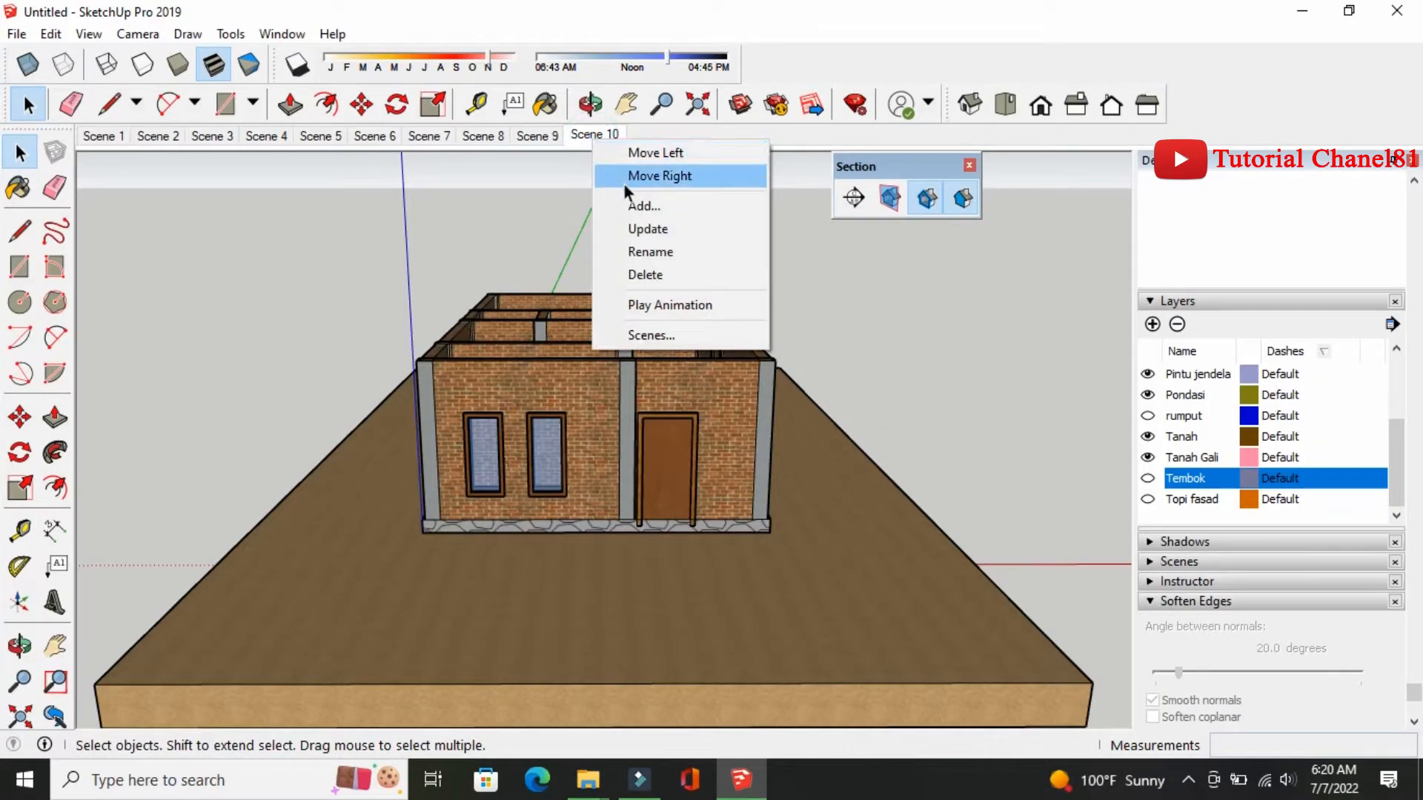
{"action": "left_click", "coordinate": [631, 205]}
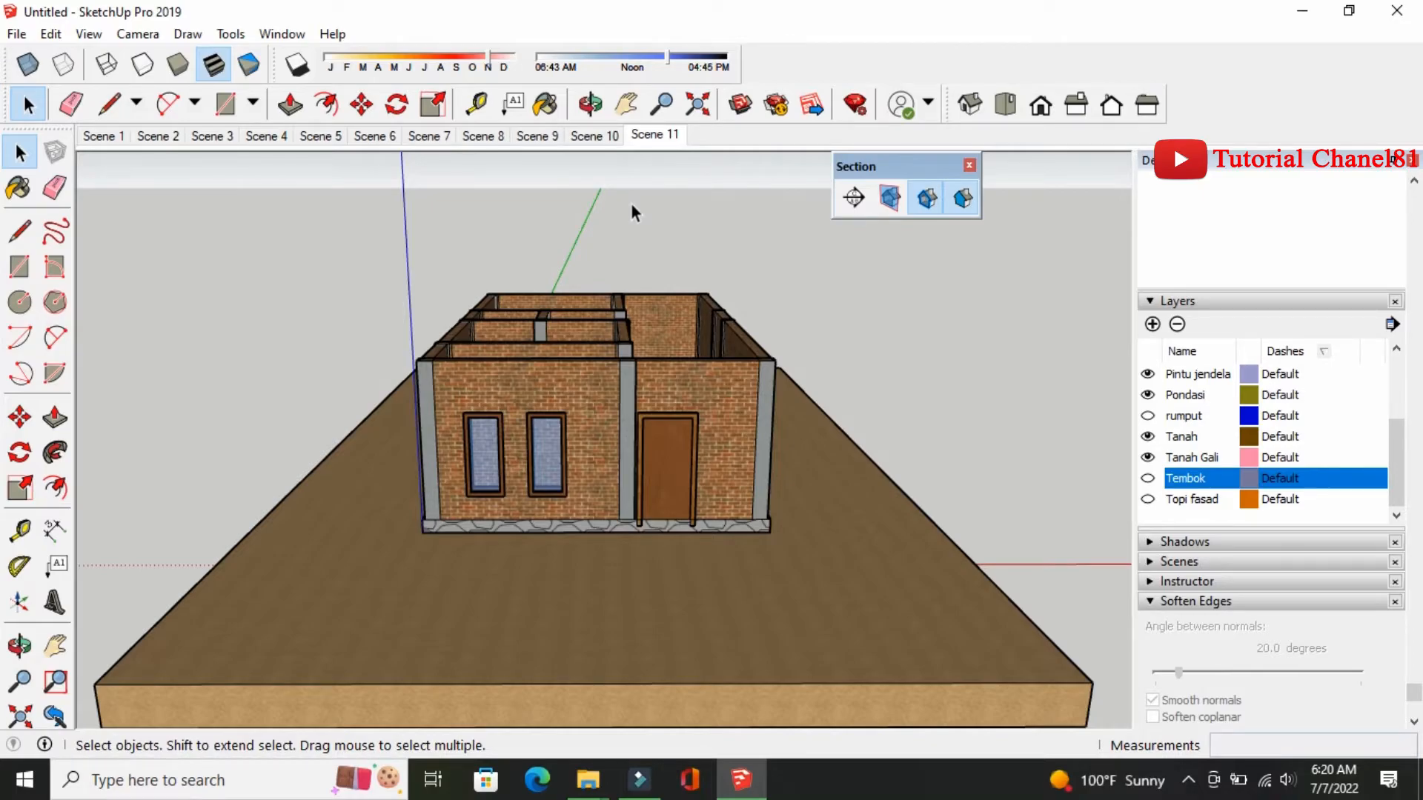
Show the Tembok layer and the section planes again
{"action": "left_click", "coordinate": [1147, 478]}
{"action": "left_click", "coordinate": [890, 197]}
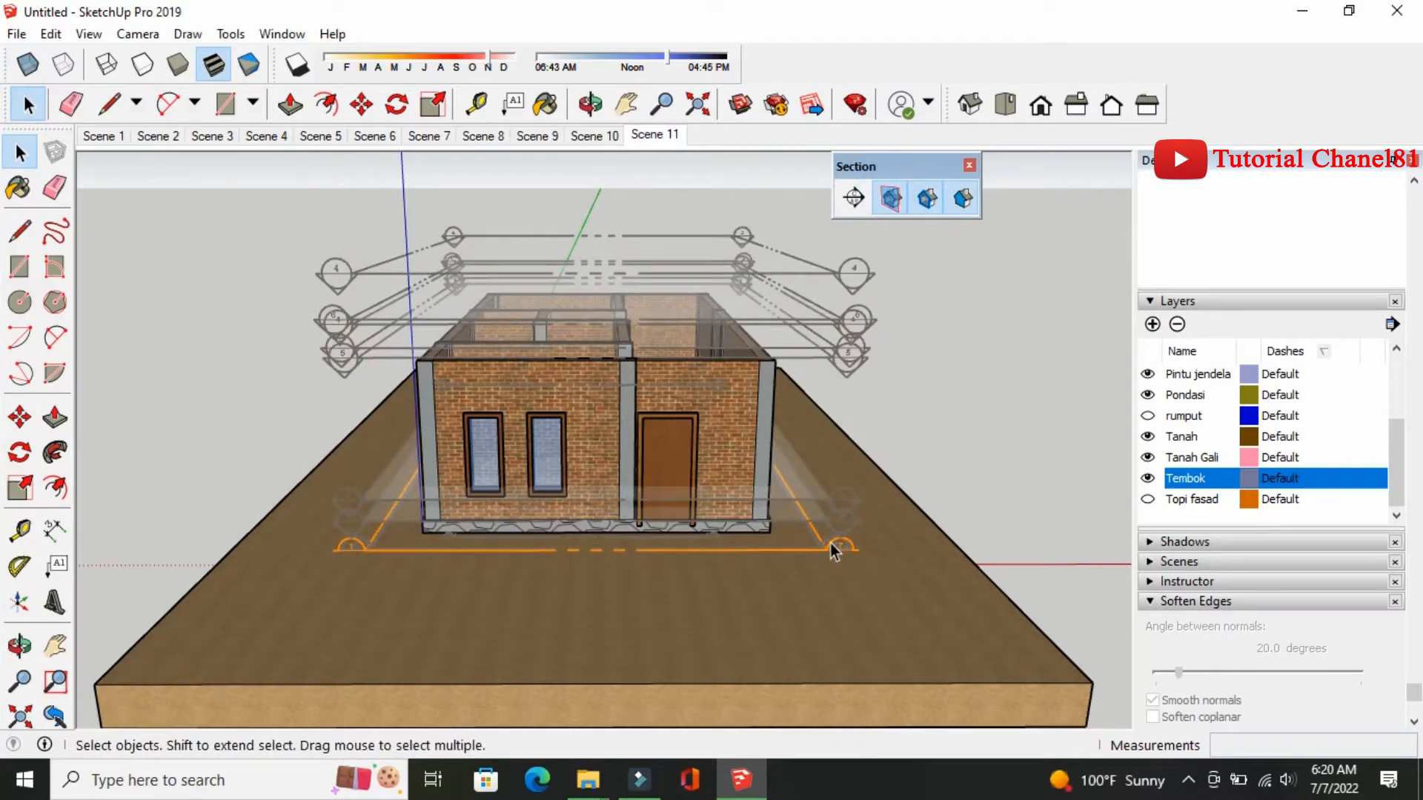
Try to copy the ground-level section plane of the column group straight up about 4.09 m
{"action": "double_click", "coordinate": [828, 547]}
{"action": "double_click", "coordinate": [828, 549]}
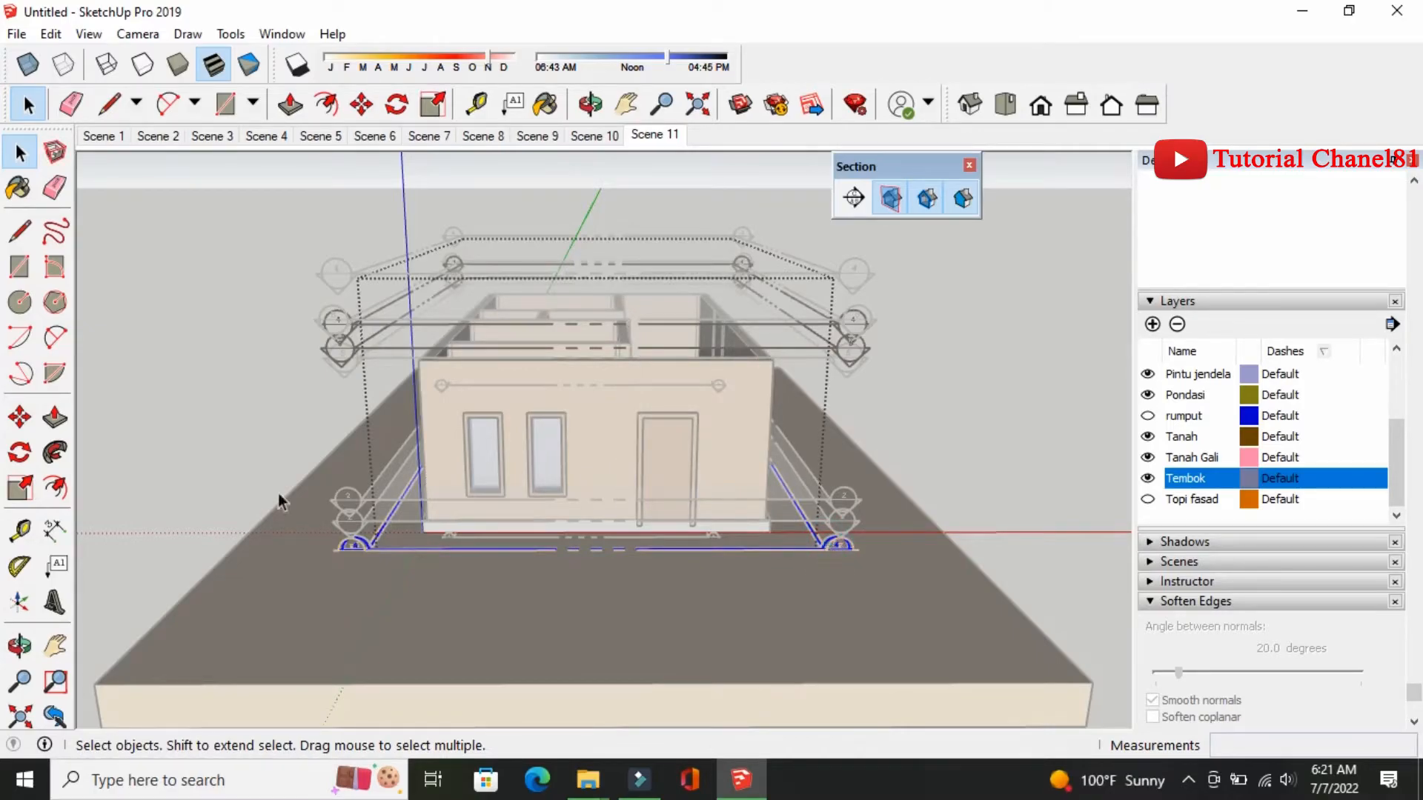
{"action": "left_click", "coordinate": [20, 417]}
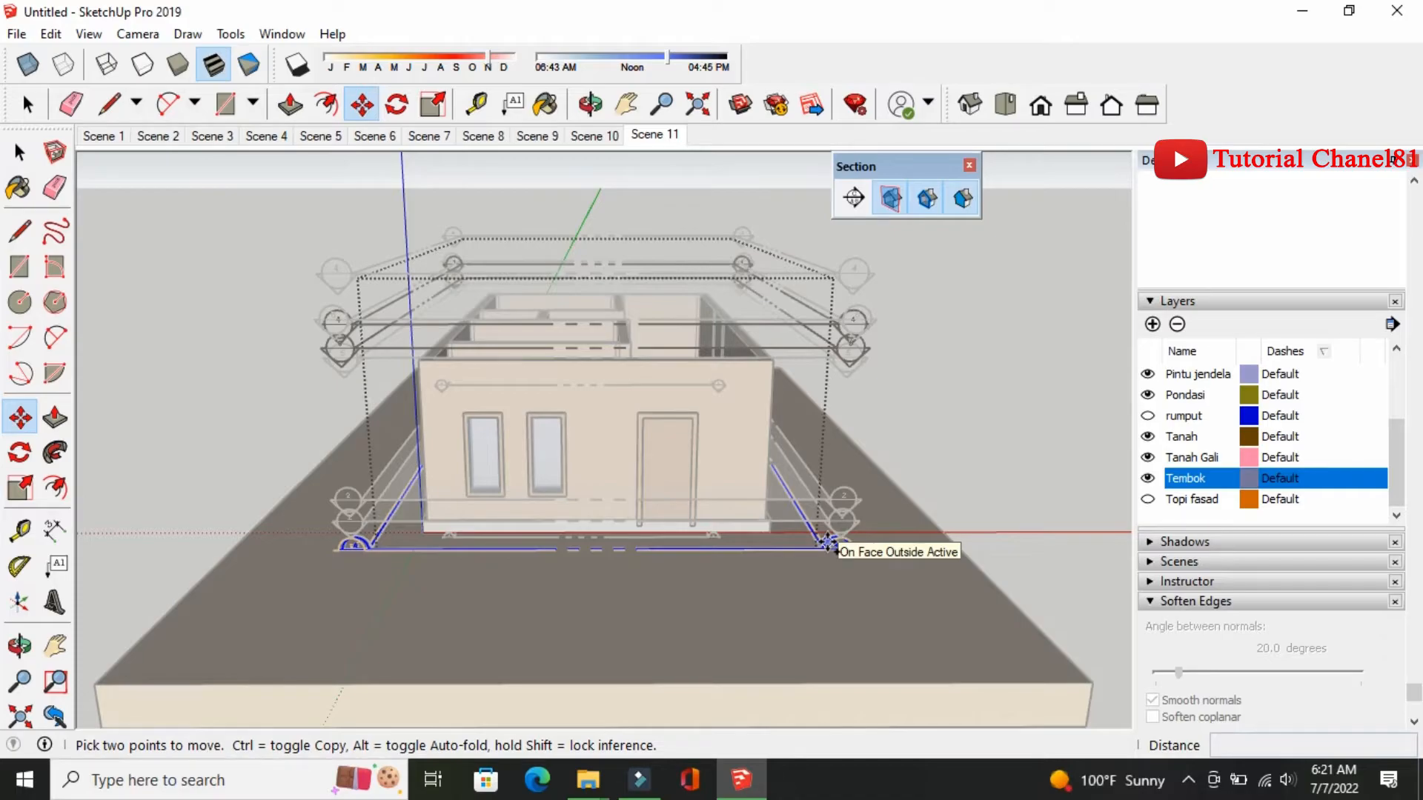
{"action": "left_click", "coordinate": [827, 545]}
{"action": "key", "text": "ctrl"}
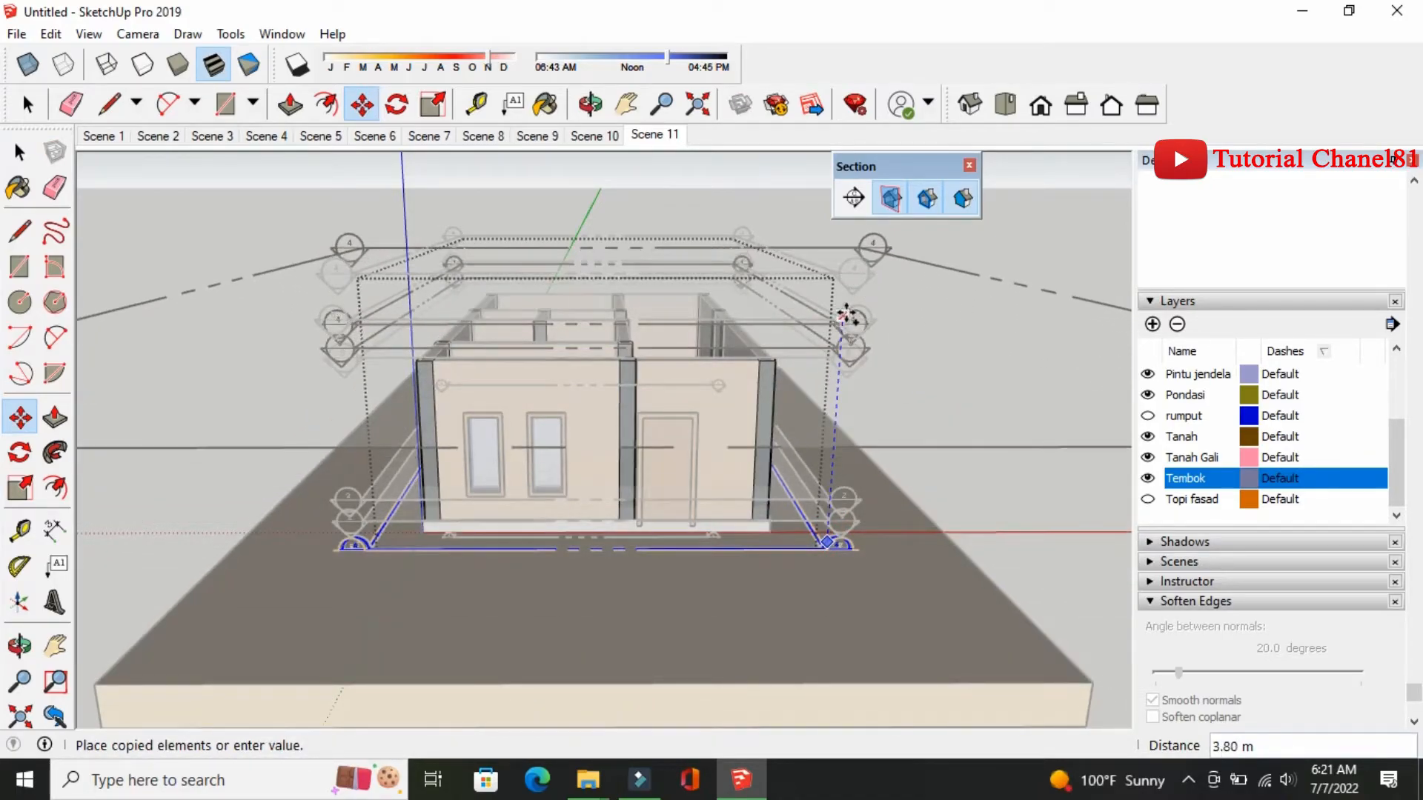
{"action": "left_click", "coordinate": [850, 299]}
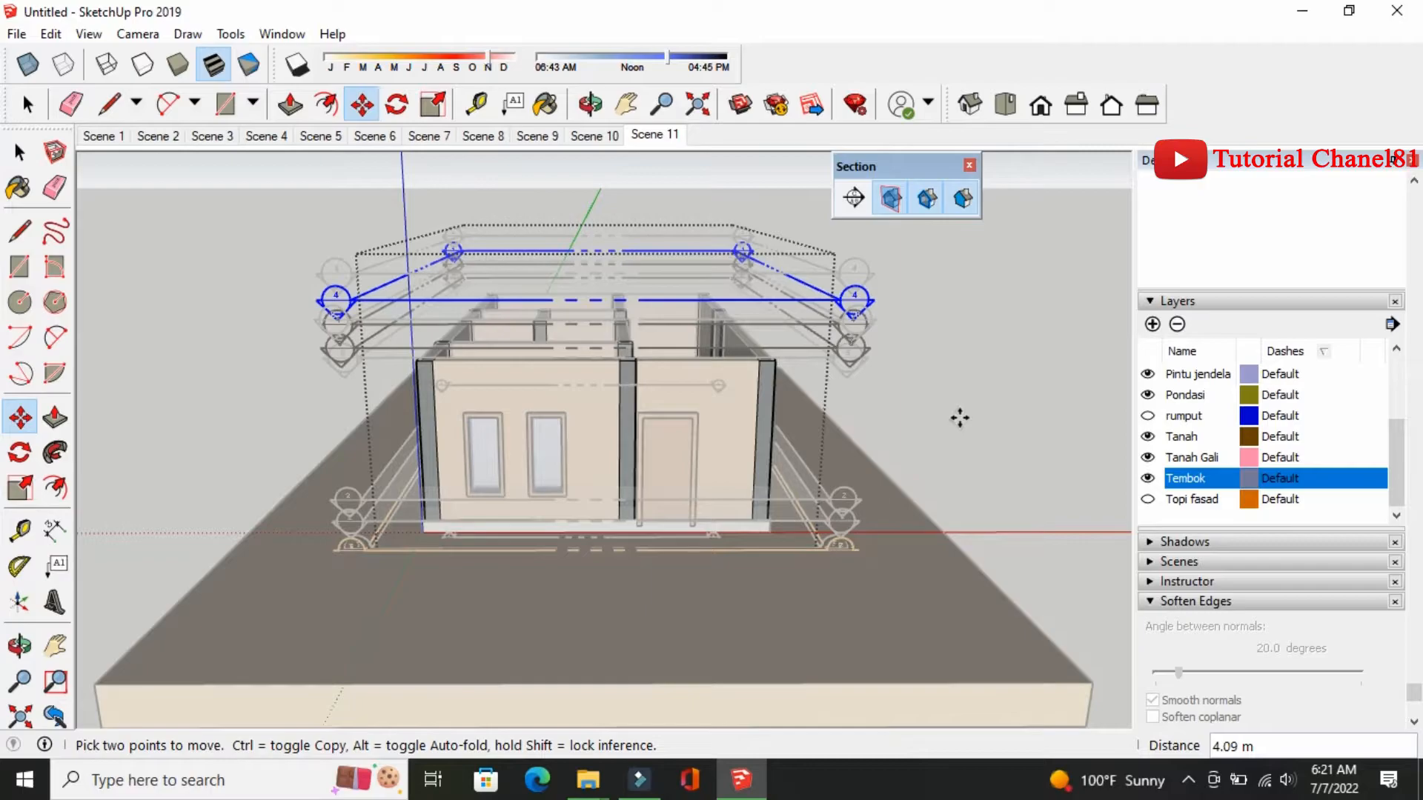
Undo the section plane copy in the column group and leave that group
{"action": "key", "text": "ctrl+t"}
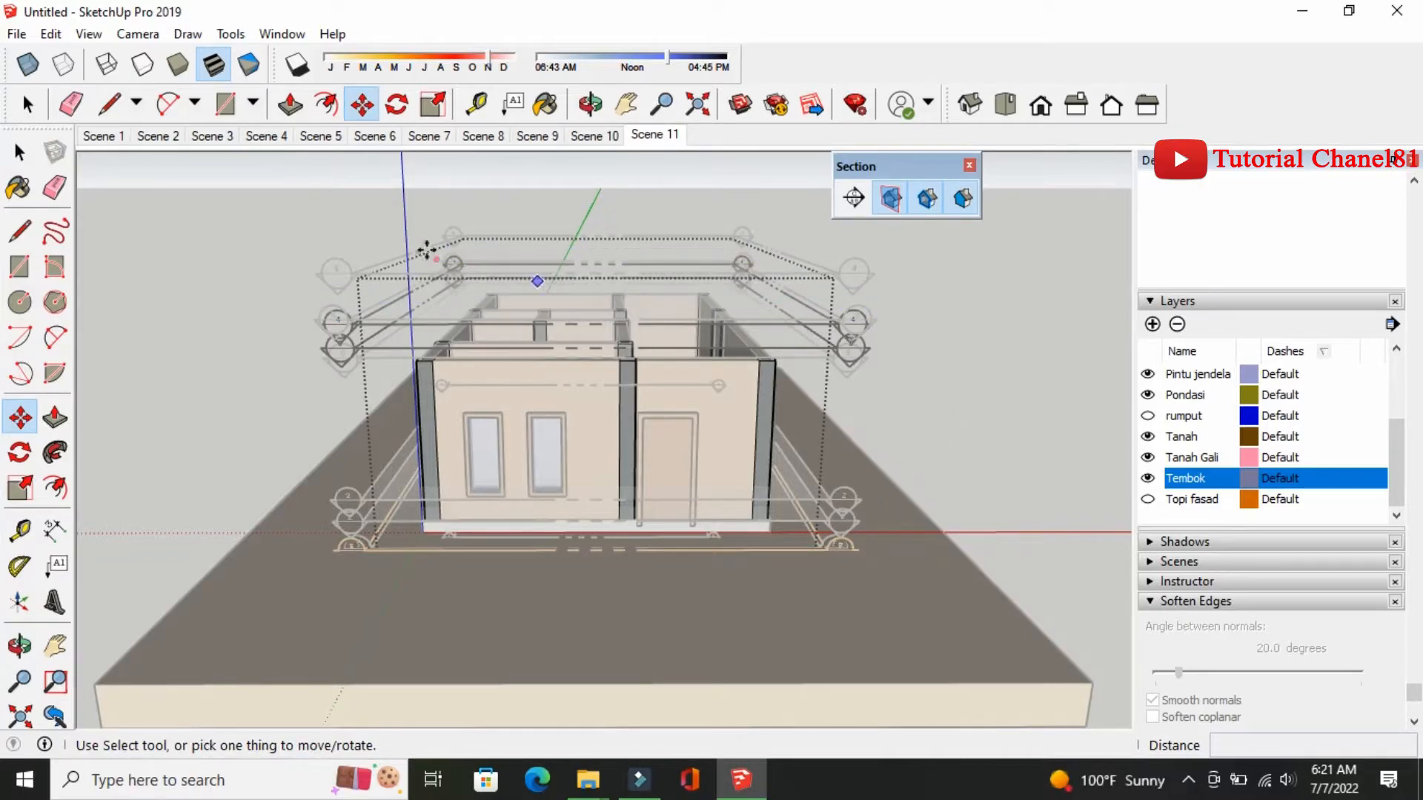
{"action": "left_click", "coordinate": [20, 152]}
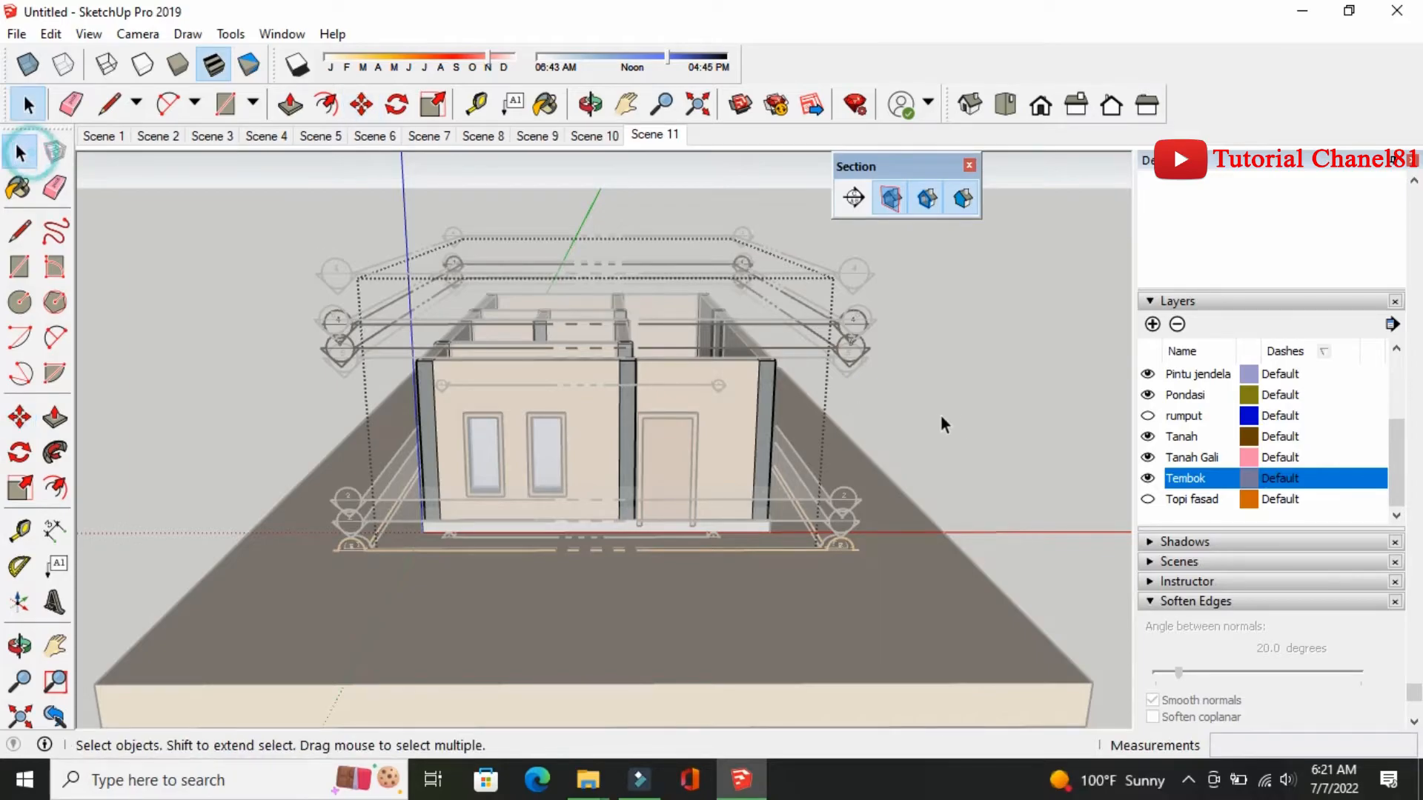
{"action": "left_click", "coordinate": [998, 420]}
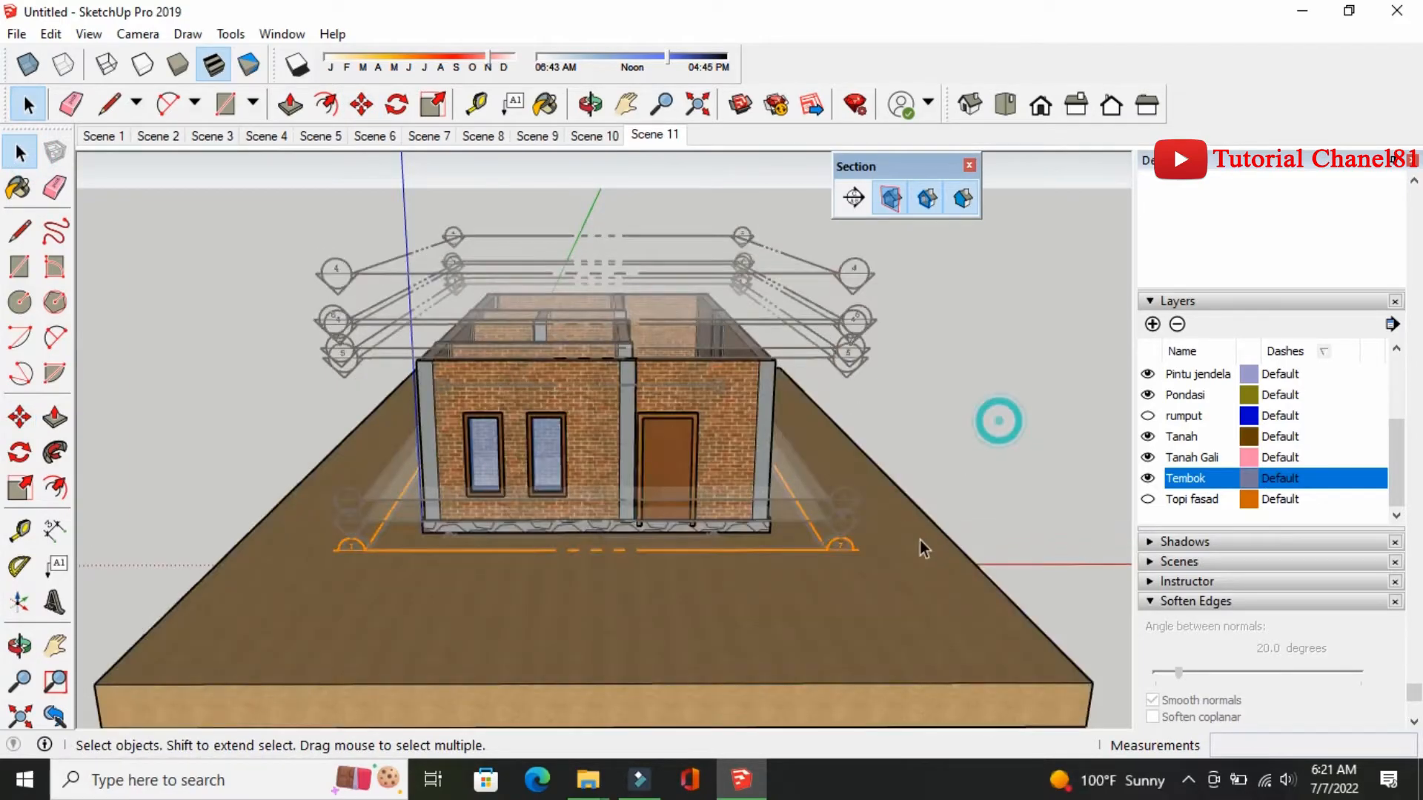
{"action": "double_click", "coordinate": [828, 545]}
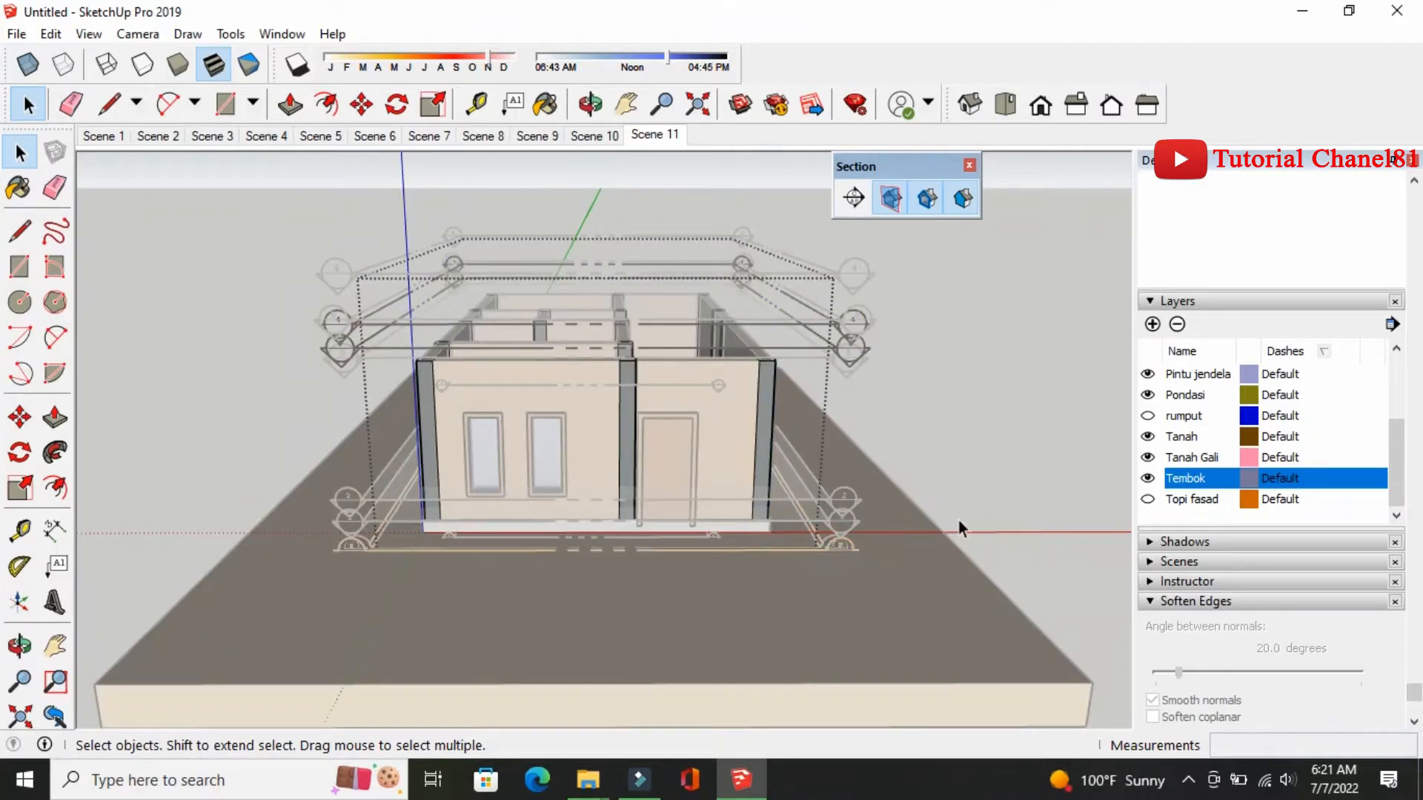
{"action": "left_click", "coordinate": [958, 528]}
Copy the ground-level section plane inside the plastered wall group straight up about 4.83 m, above the wall tops
{"action": "double_click", "coordinate": [819, 552]}
{"action": "left_click", "coordinate": [820, 552]}
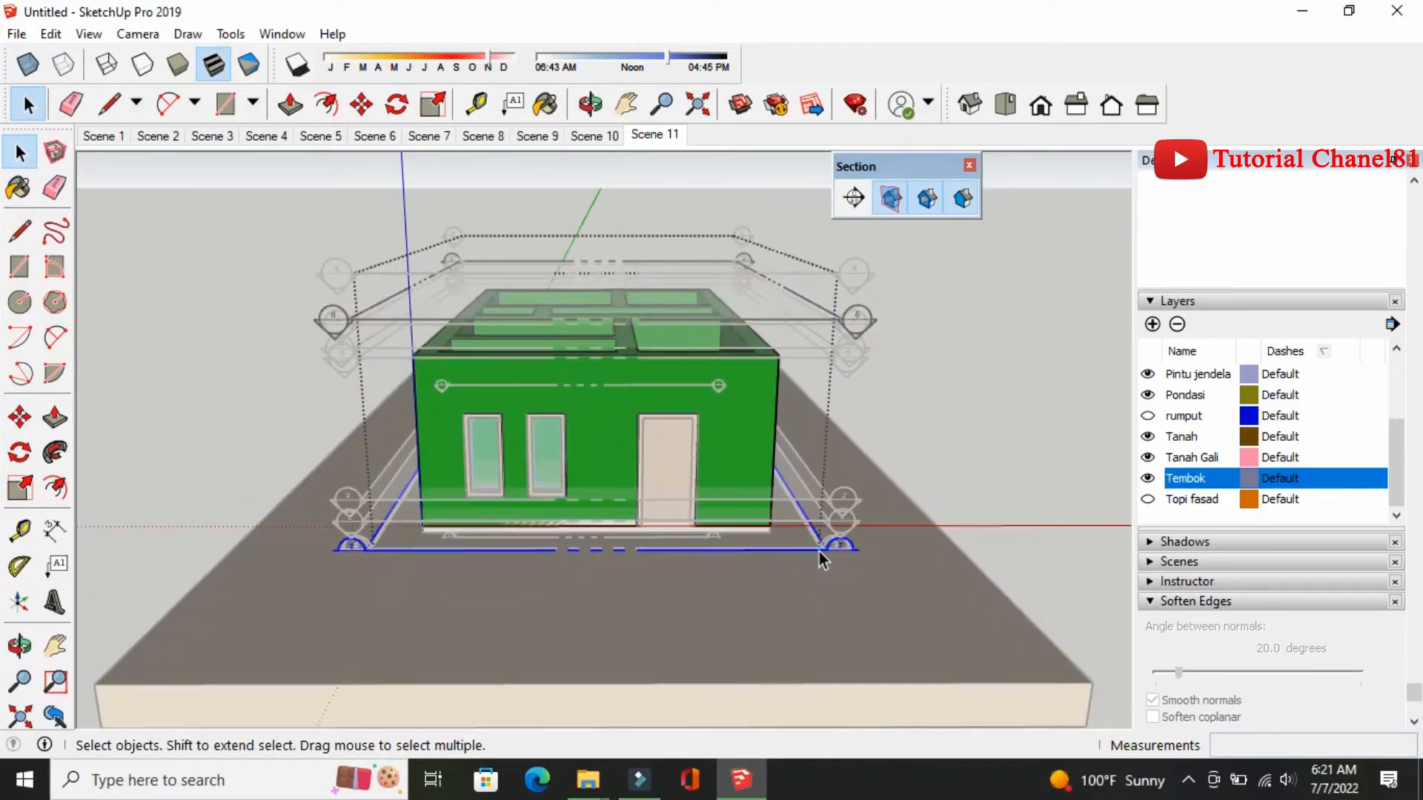
{"action": "left_click", "coordinate": [20, 418]}
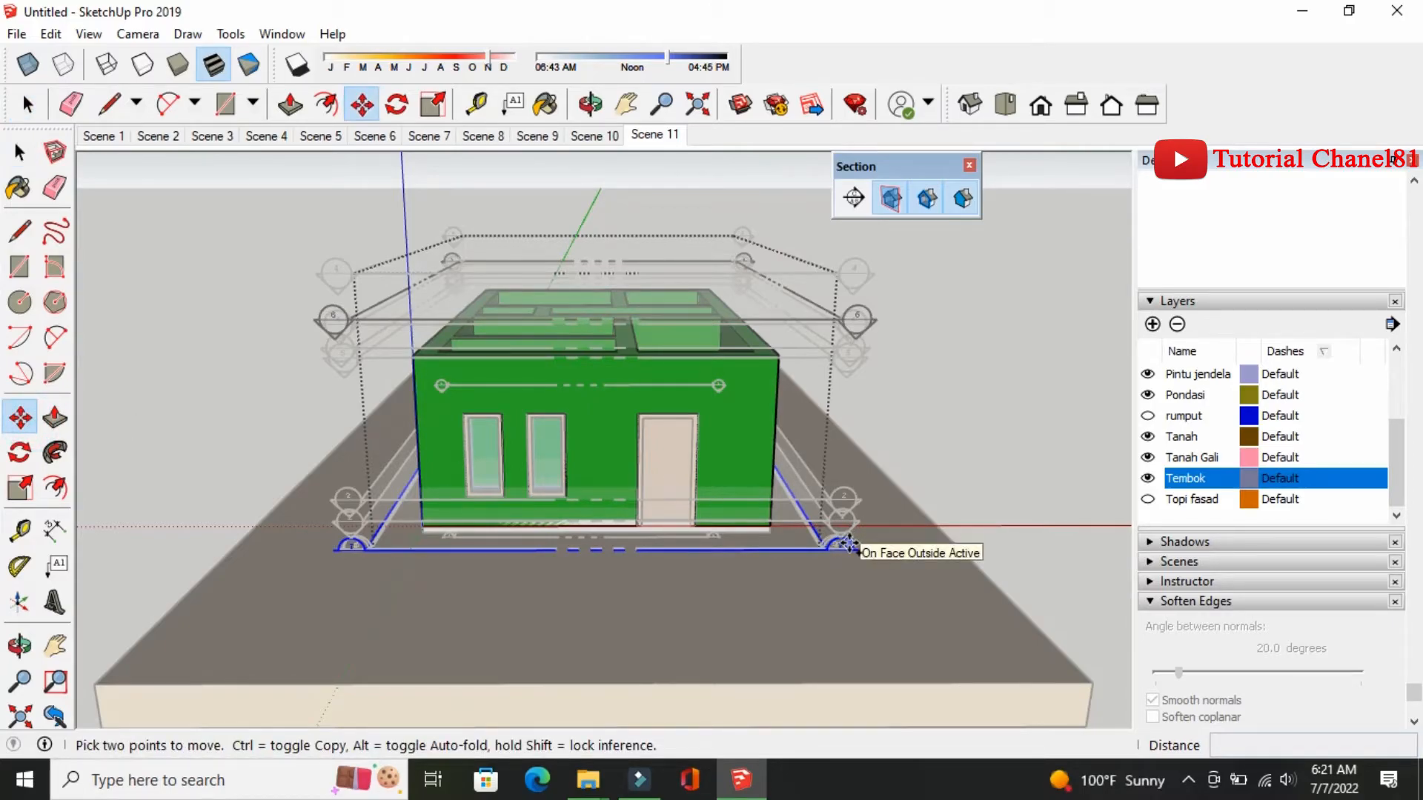
{"action": "left_click", "coordinate": [850, 546]}
{"action": "key", "text": "ctrl"}
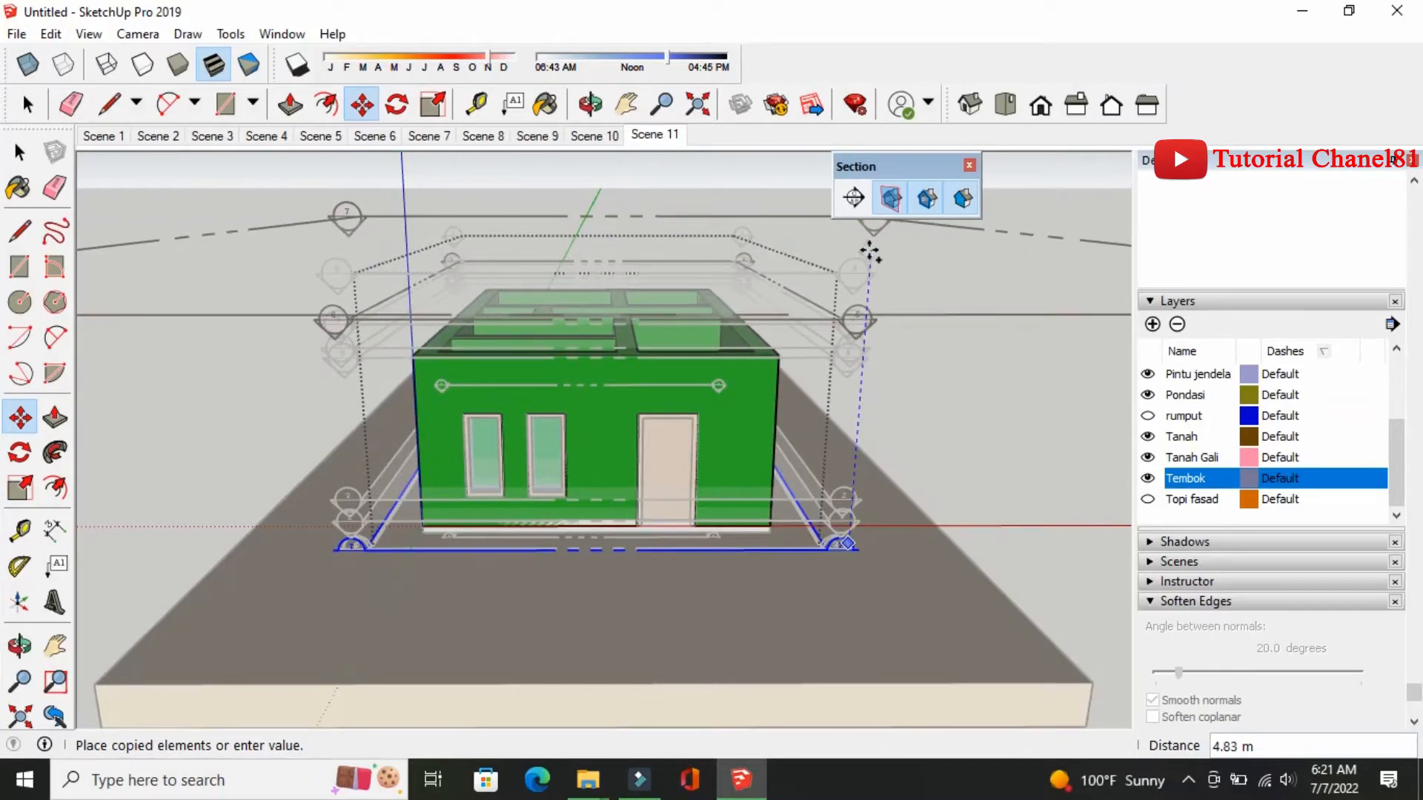
{"action": "left_click", "coordinate": [870, 250]}
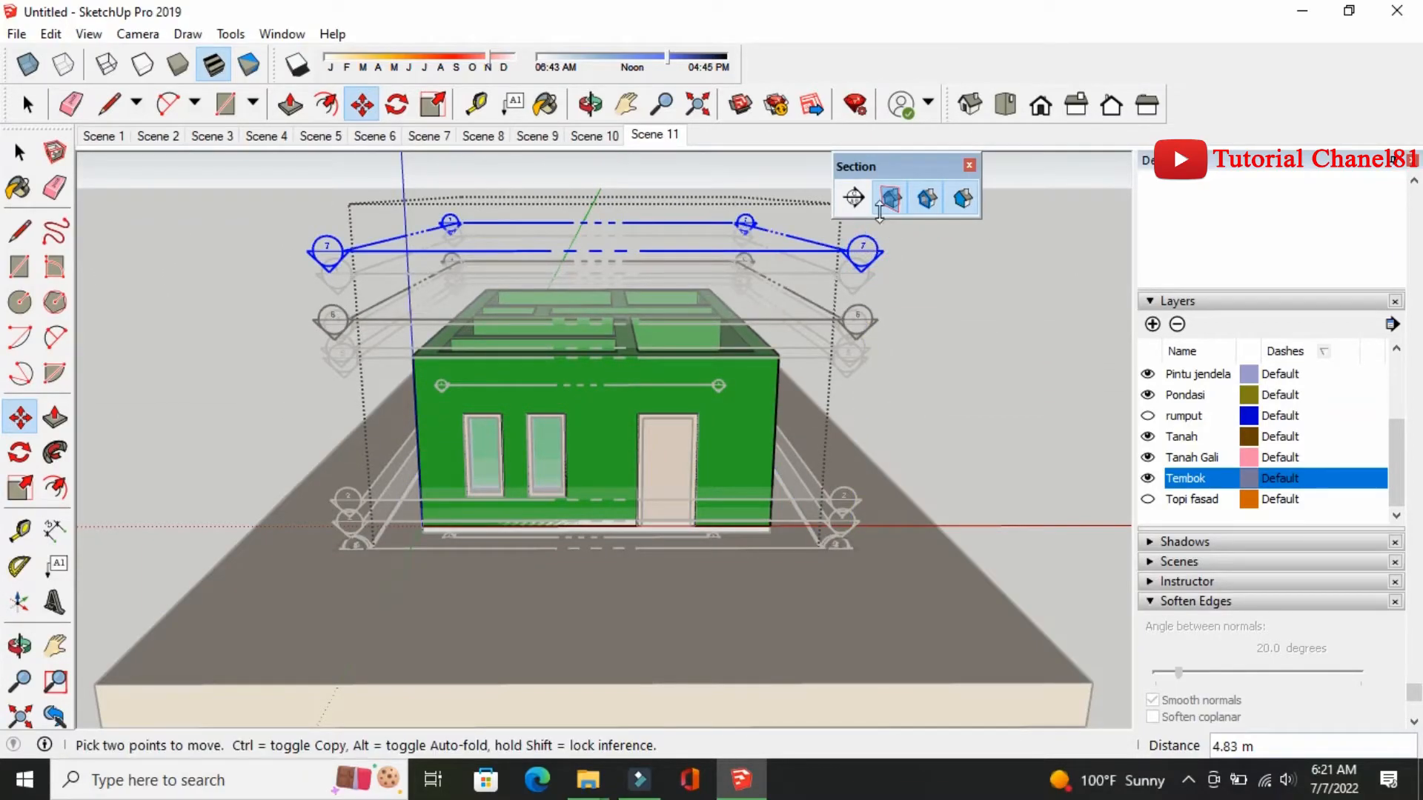
Hide the section planes, leave the wall group and add Scene 12 after Scene 11
{"action": "left_click", "coordinate": [890, 198]}
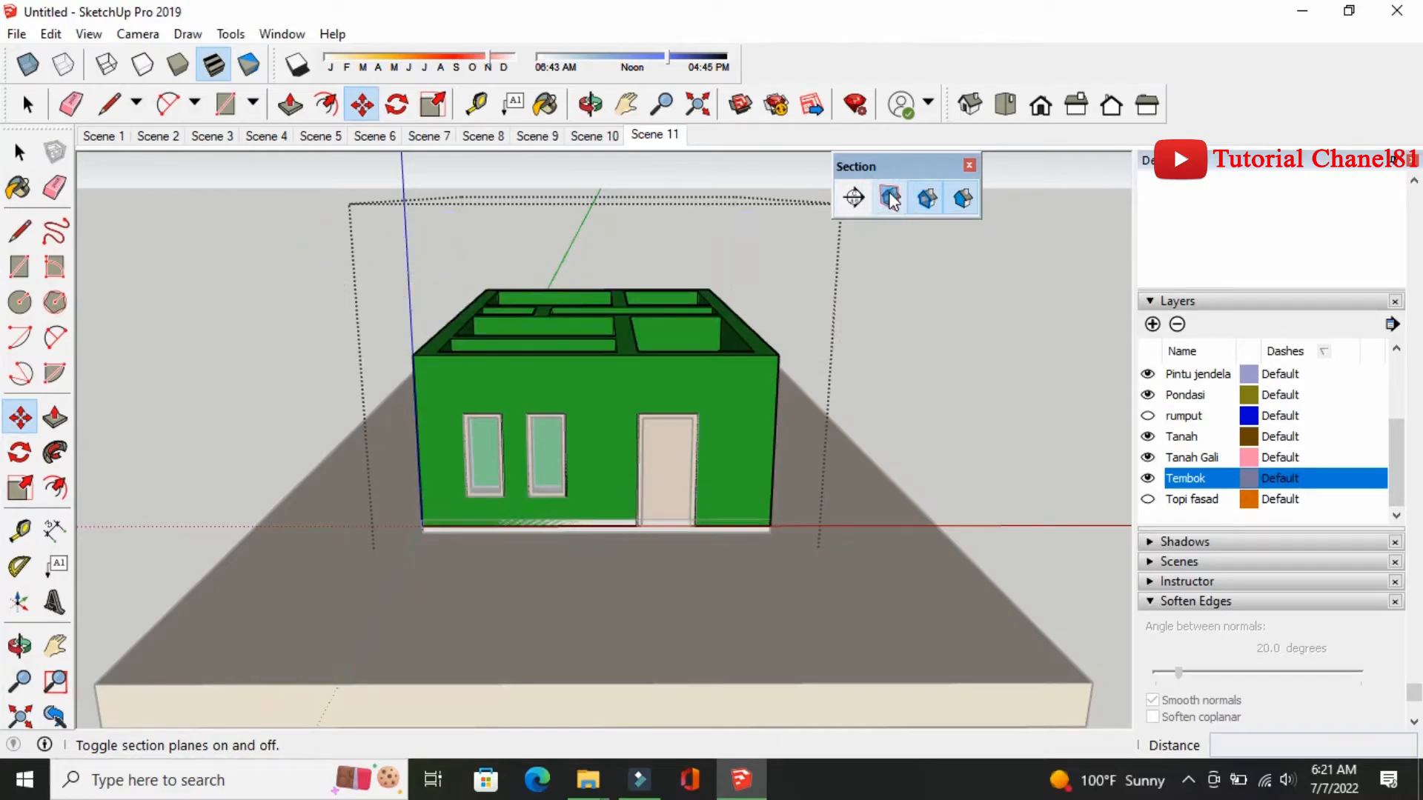
{"action": "left_click", "coordinate": [20, 149]}
{"action": "left_click", "coordinate": [237, 211]}
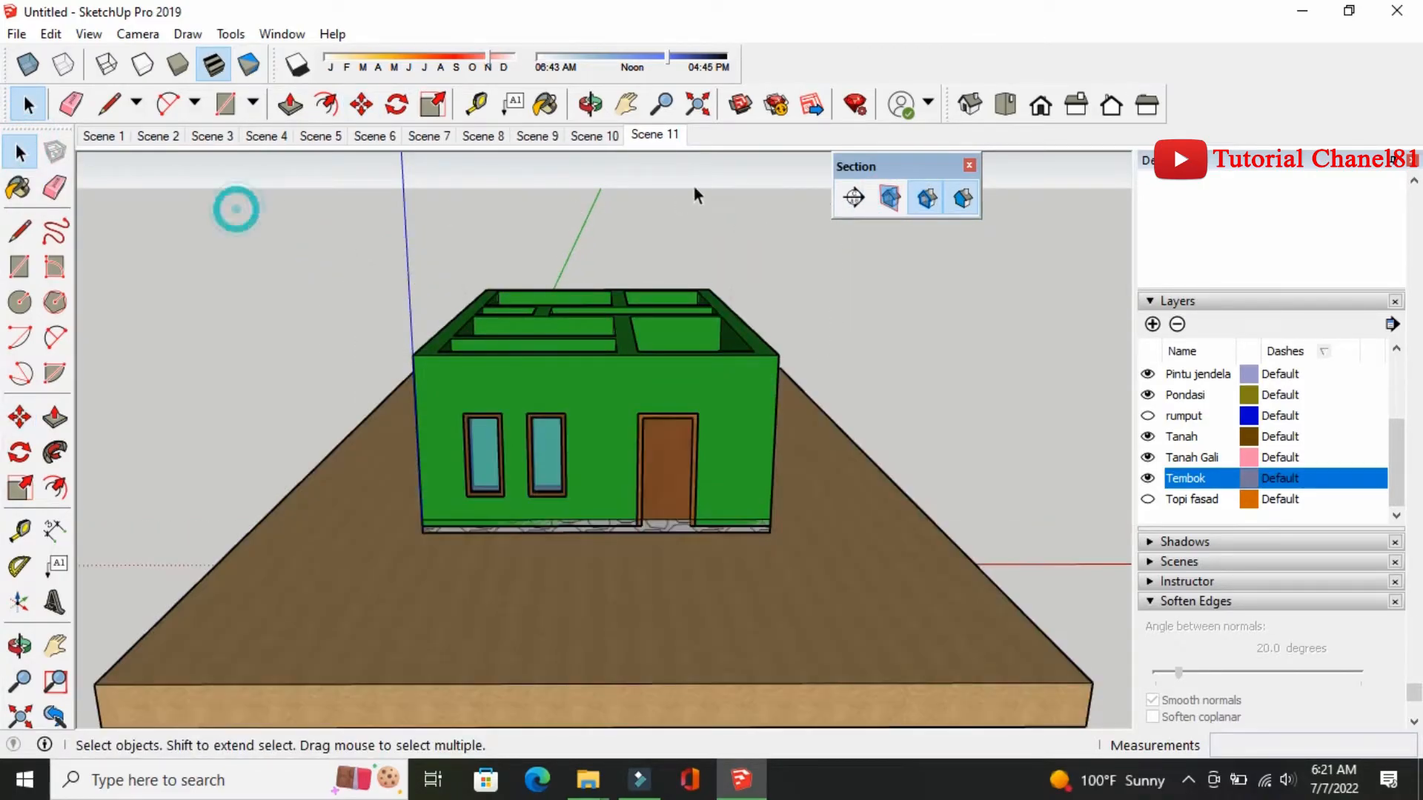
{"action": "right_click", "coordinate": [672, 137]}
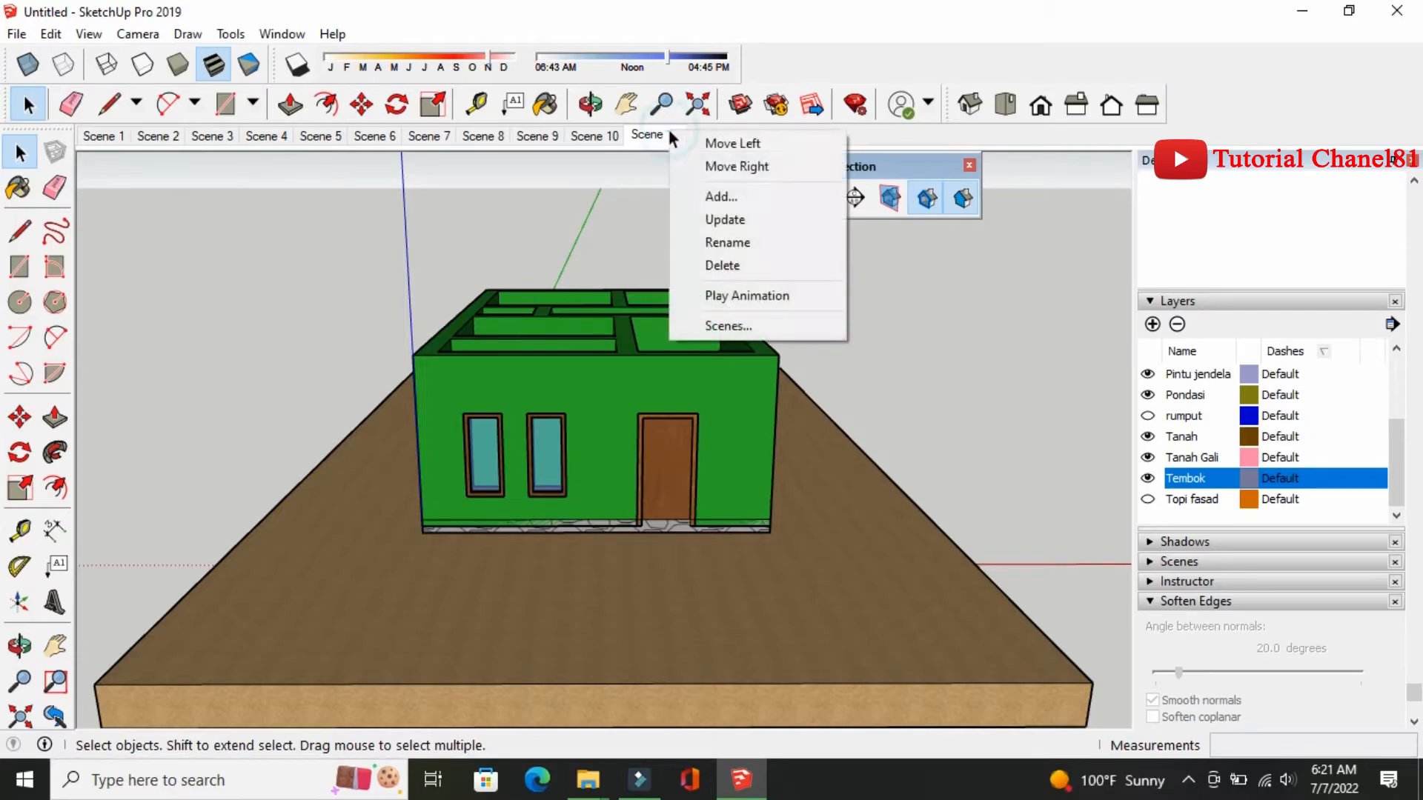
{"action": "left_click", "coordinate": [705, 198]}
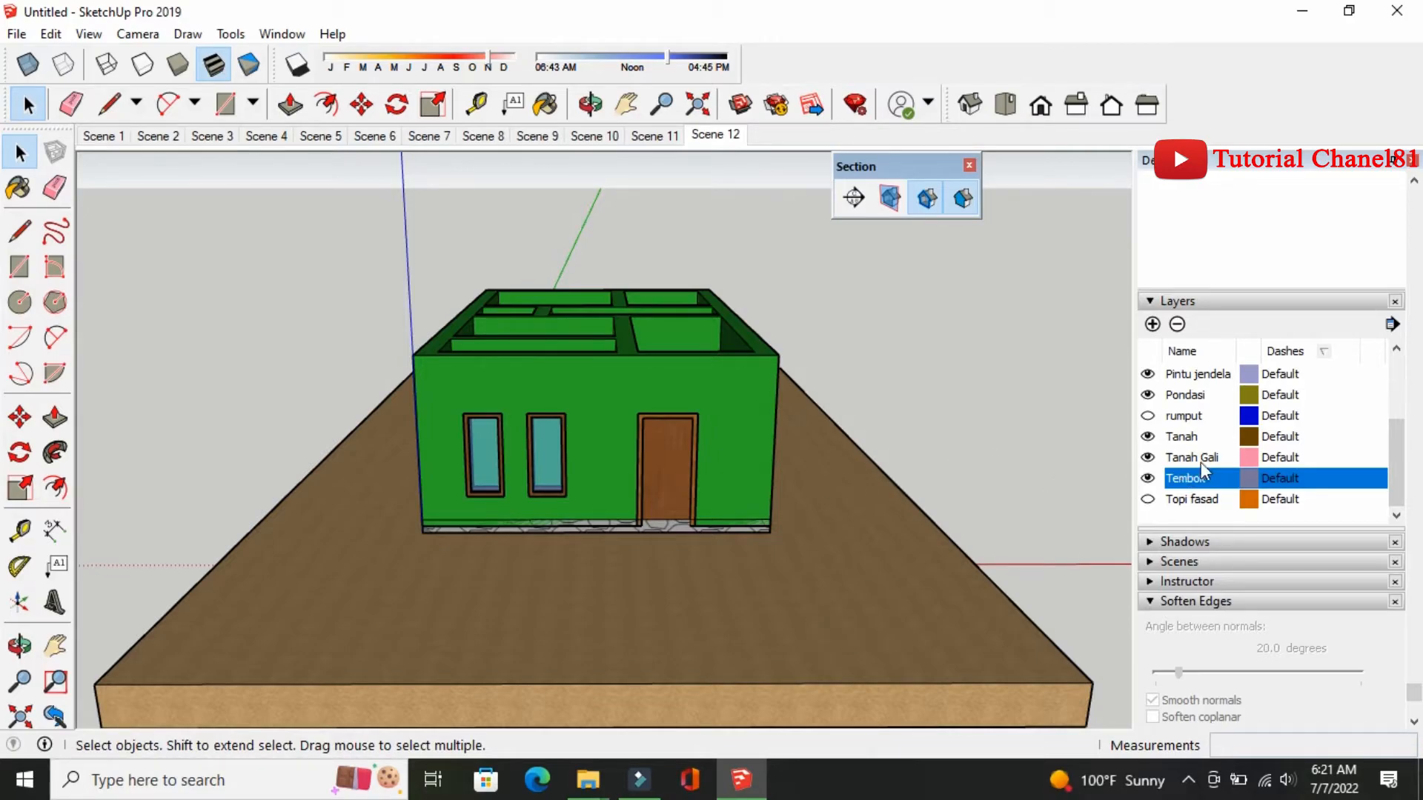
Make the Lantai layer visible
{"action": "left_click_drag", "start_coordinate": [1400, 454], "coordinate": [1415, 421]}
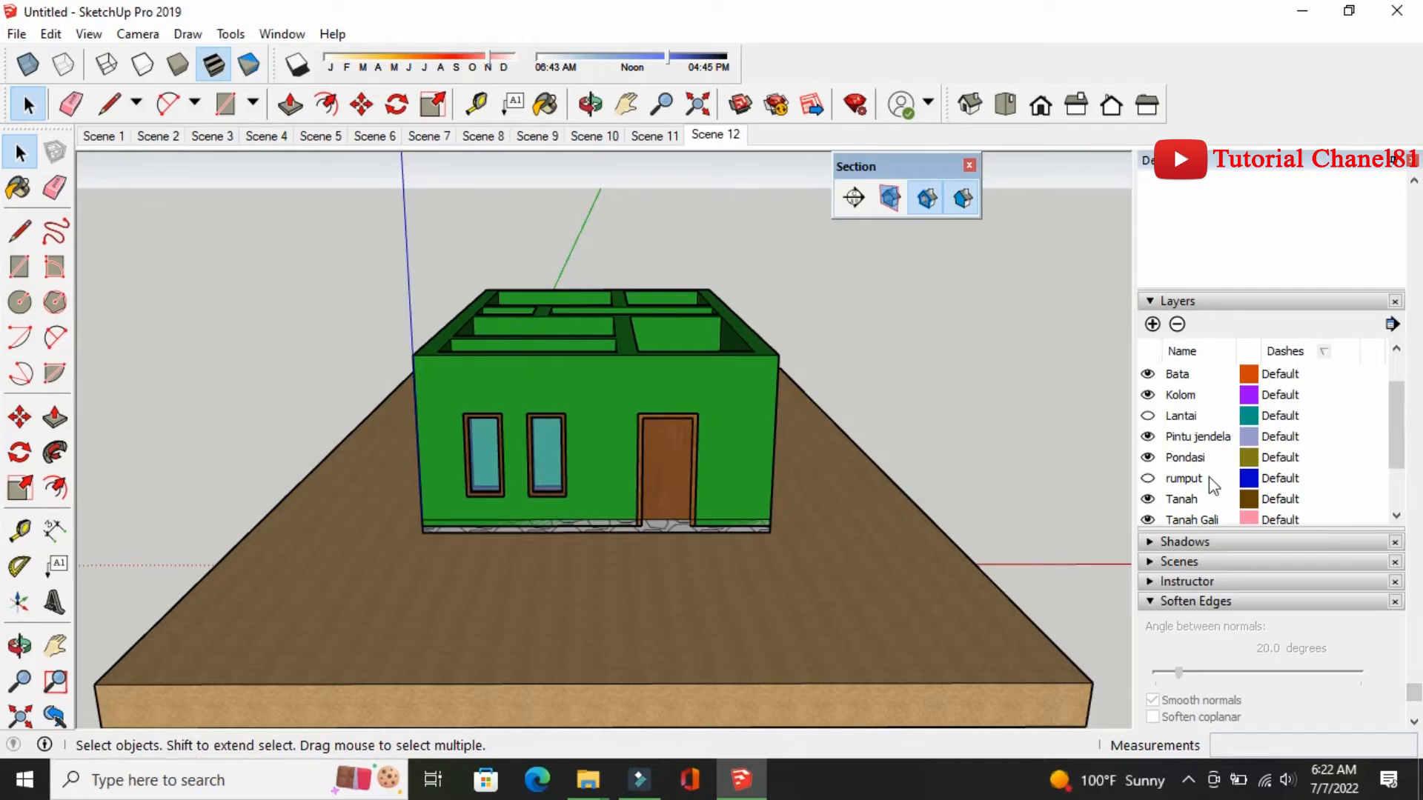
{"action": "left_click", "coordinate": [1148, 416]}
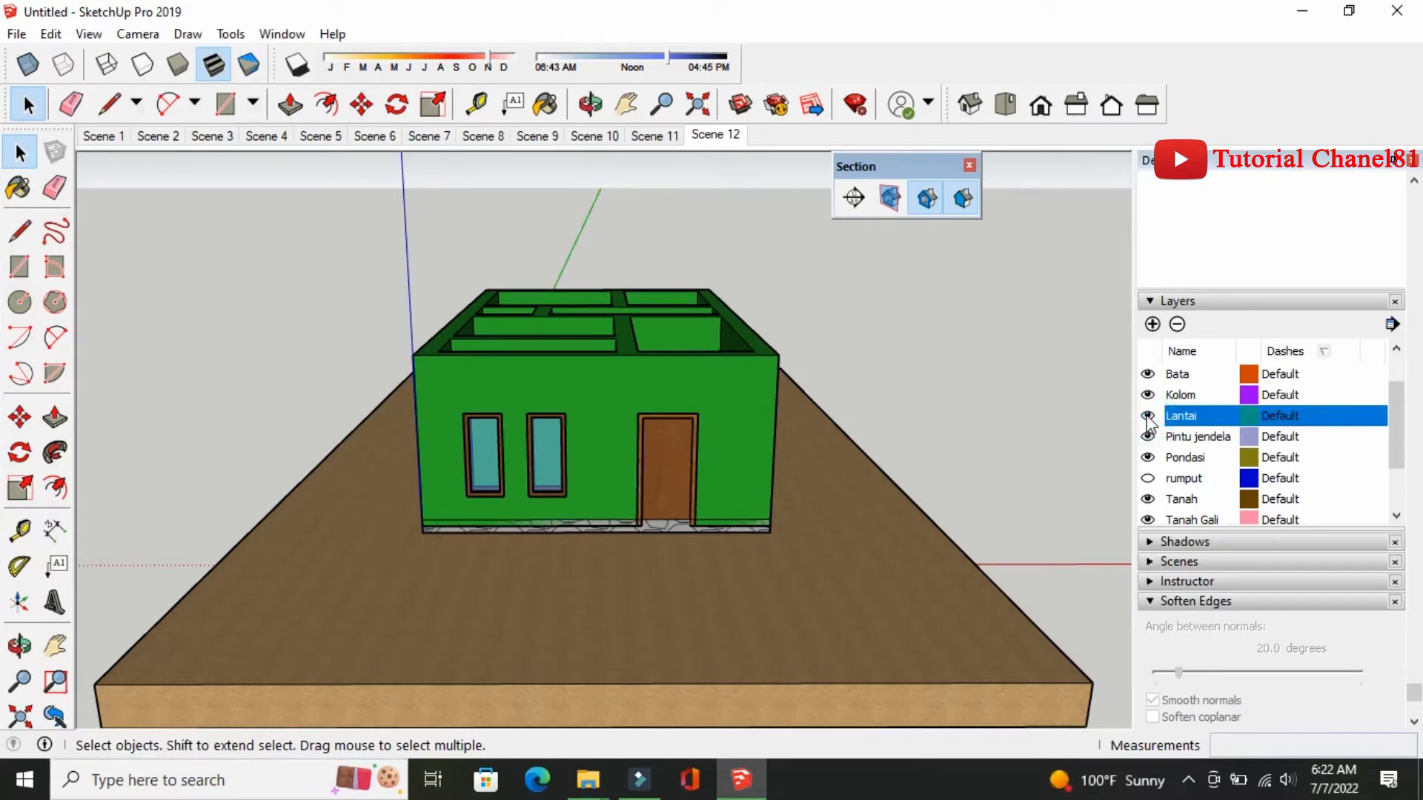
{"action": "left_click", "coordinate": [1148, 416]}
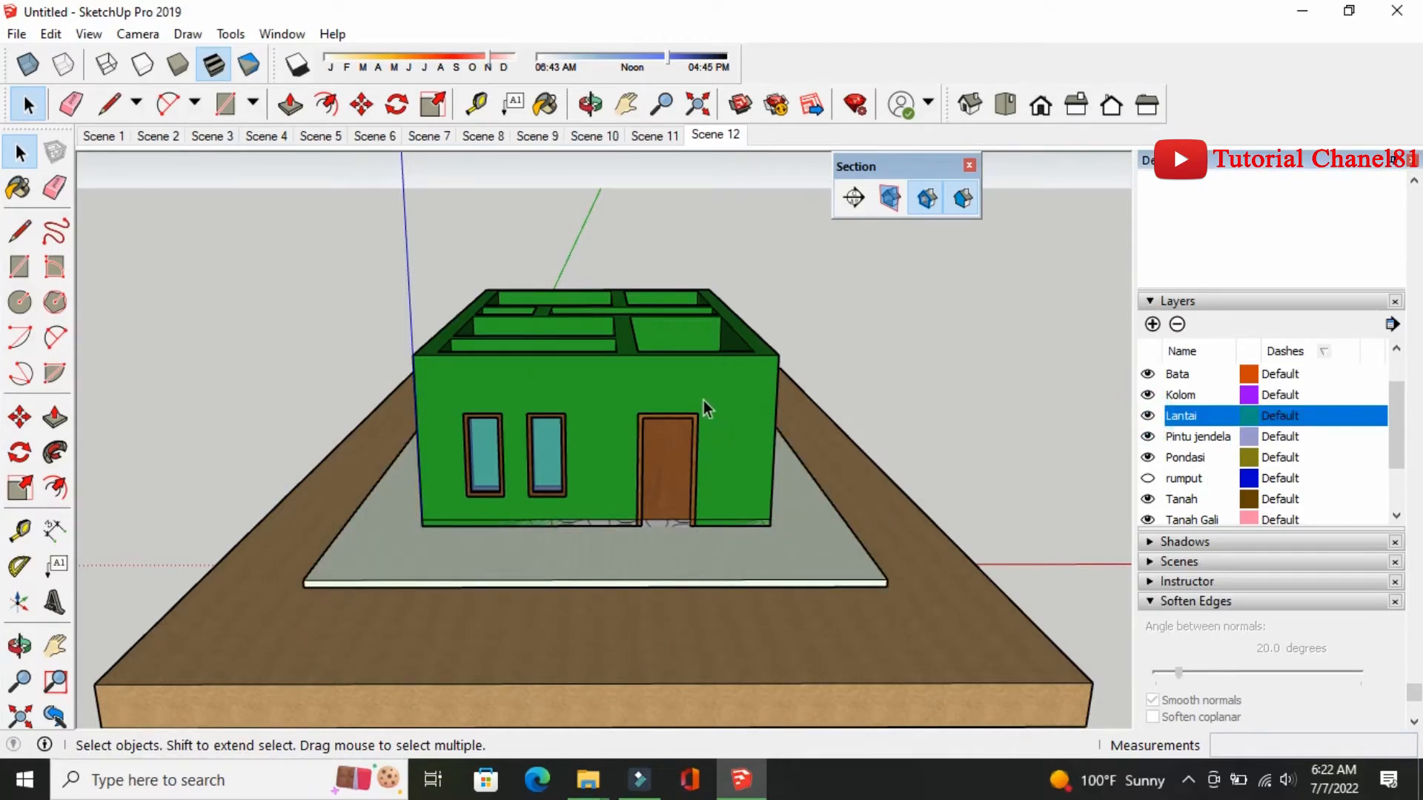
Place a horizontal section plane inside the floor slab group, named "lantai" with symbol A
{"action": "left_click", "coordinate": [855, 198]}
{"action": "left_click", "coordinate": [20, 153]}
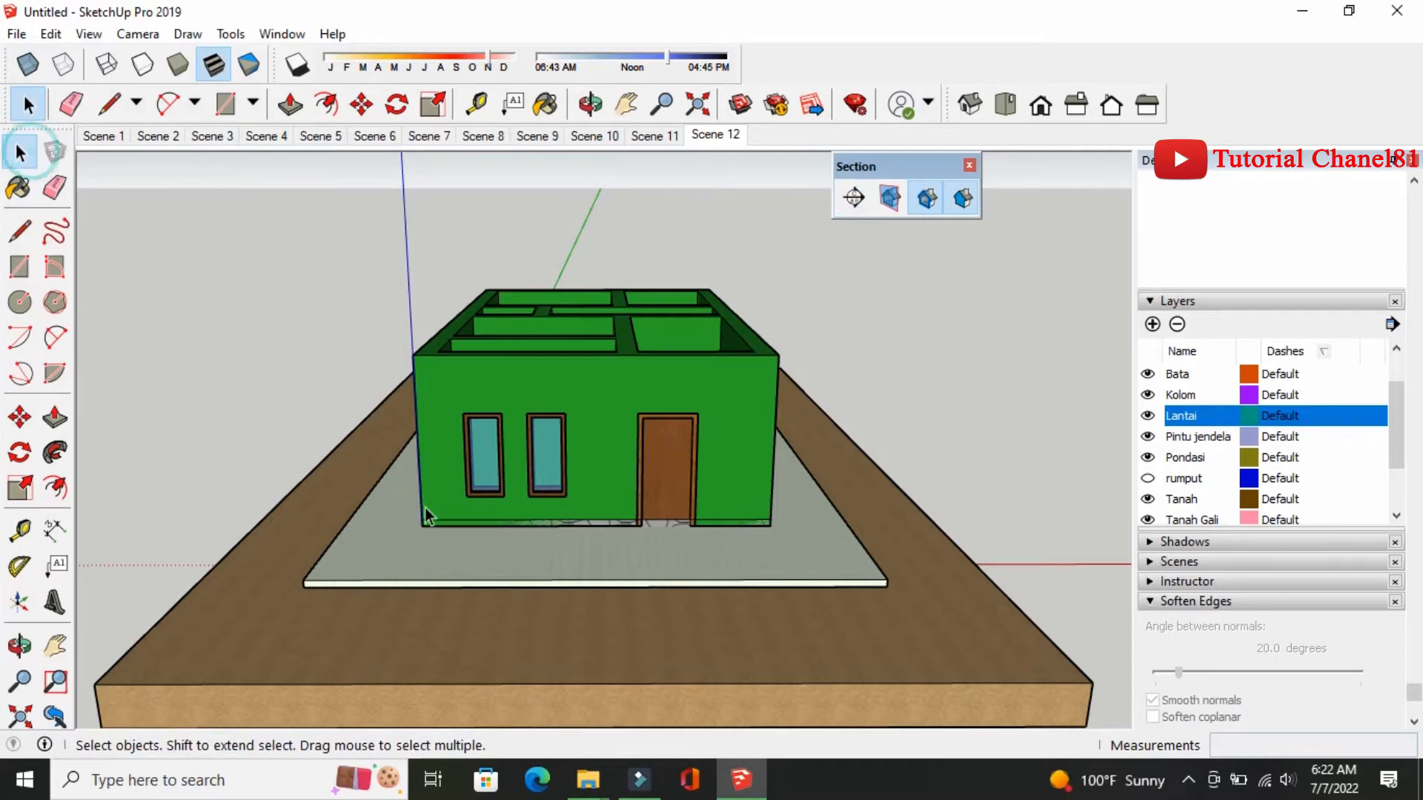
{"action": "double_click", "coordinate": [482, 567]}
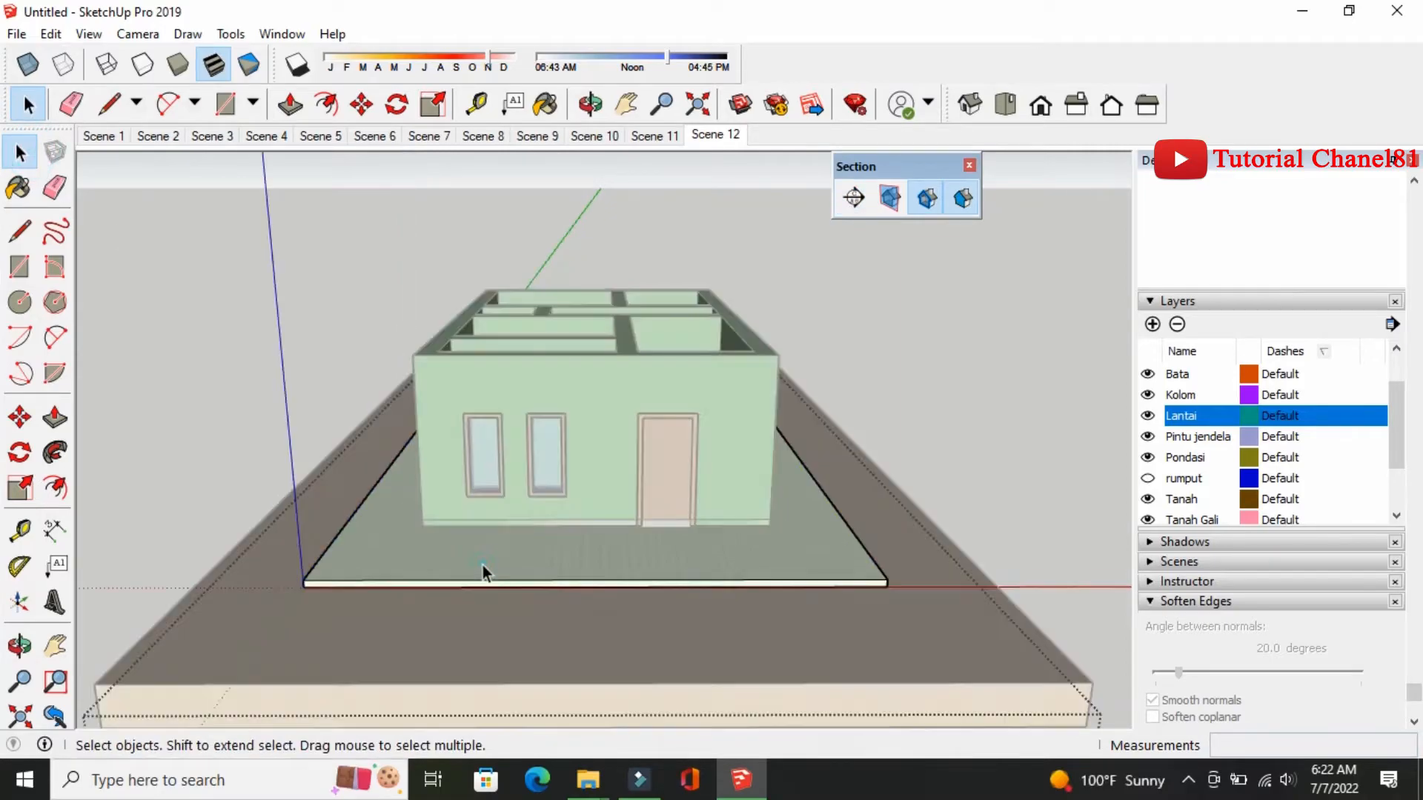
{"action": "left_click", "coordinate": [855, 198]}
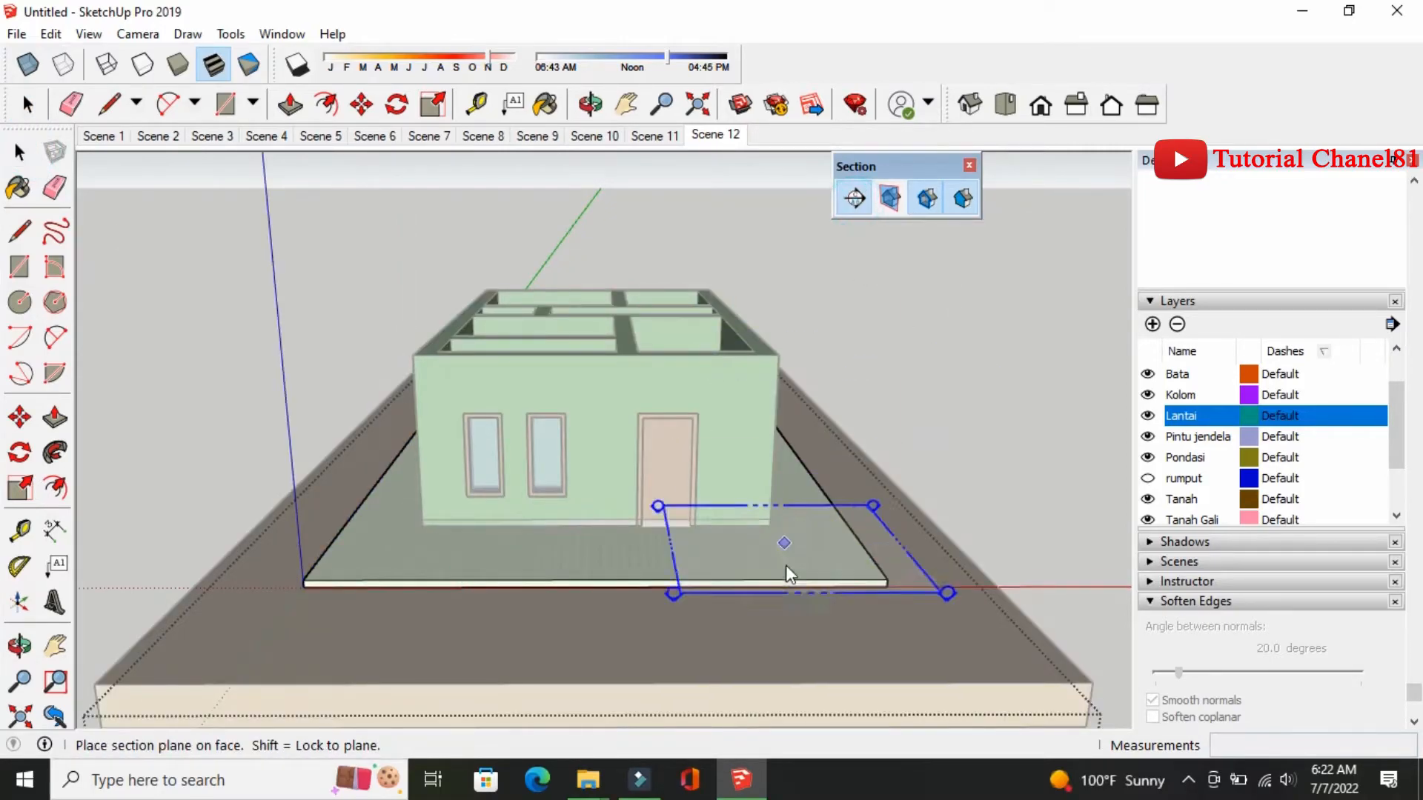
{"action": "left_click", "coordinate": [642, 624]}
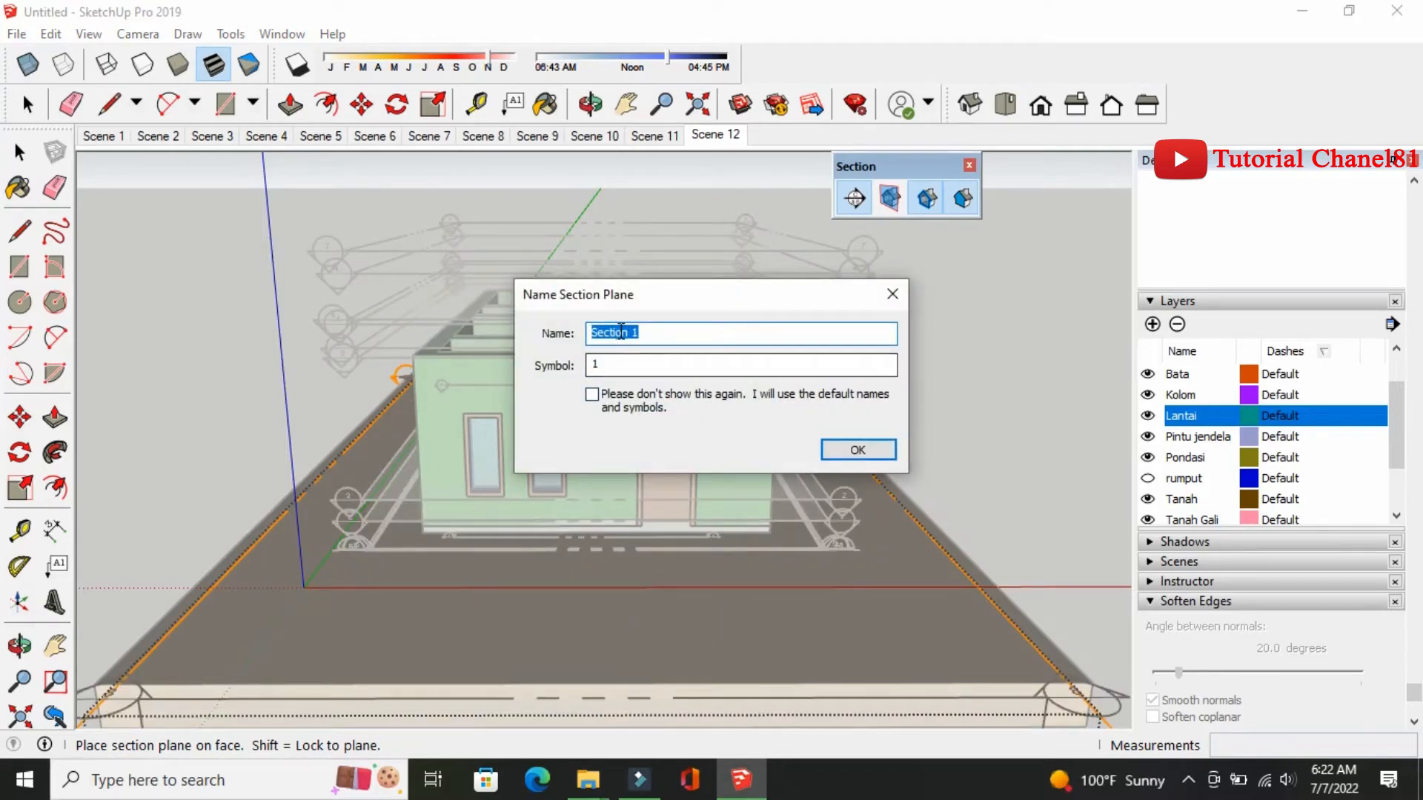
{"action": "type", "text": "lantai"}
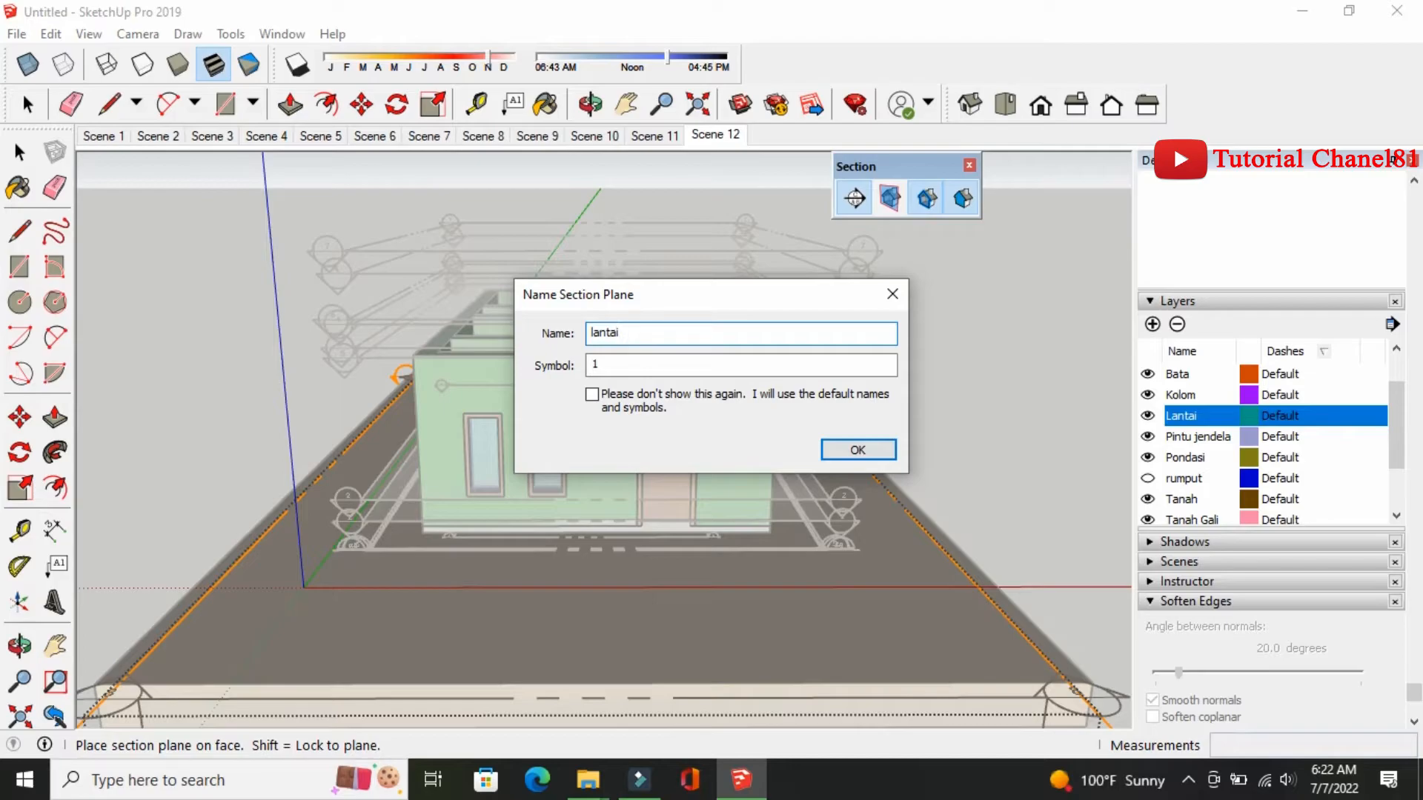
{"action": "left_click_drag", "start_coordinate": [642, 371], "coordinate": [579, 364]}
{"action": "type", "text": "A"}
{"action": "left_click", "coordinate": [876, 450]}
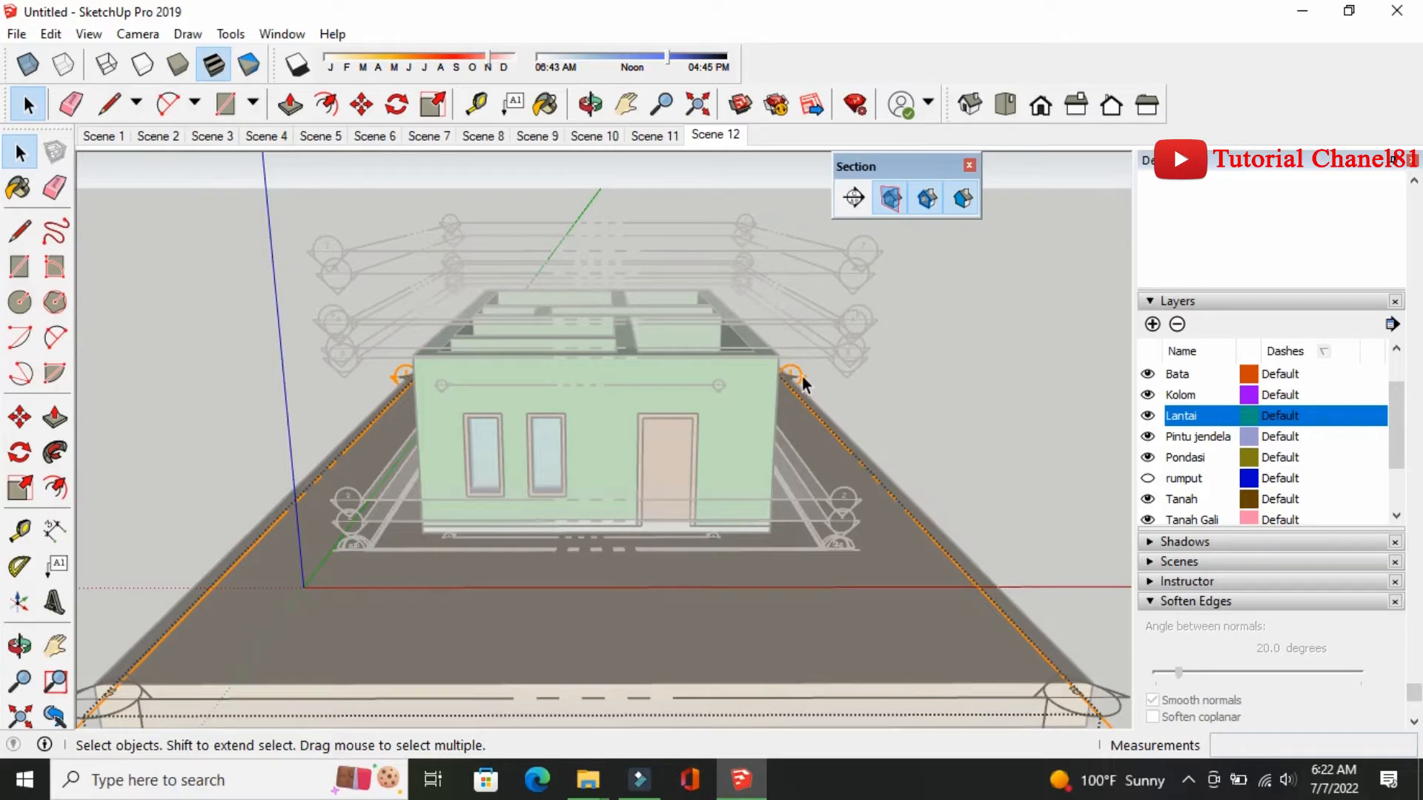
Leave the floor slab group and hide the Lantai layer
{"action": "left_click", "coordinate": [1147, 416]}
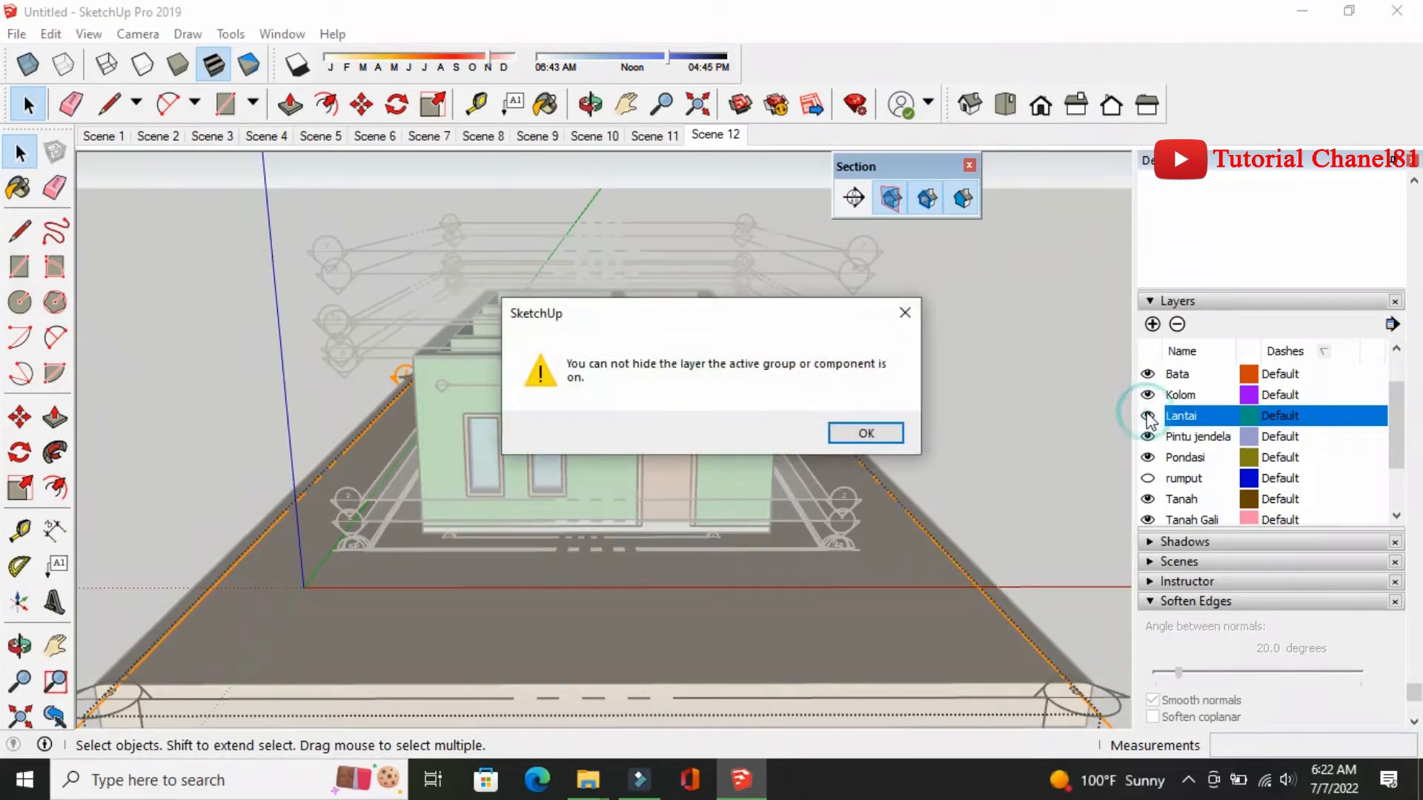
{"action": "left_click", "coordinate": [906, 312]}
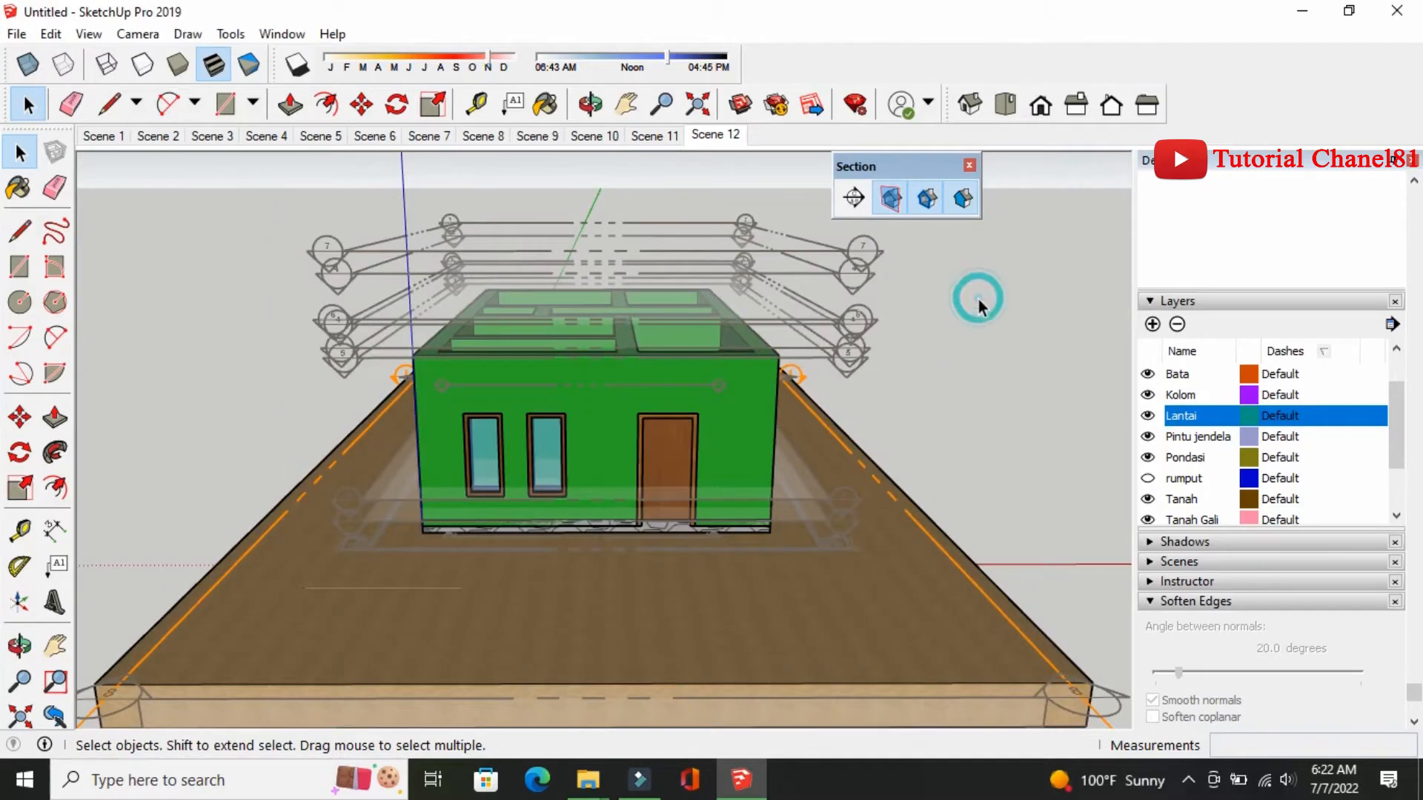
{"action": "left_click", "coordinate": [1147, 416]}
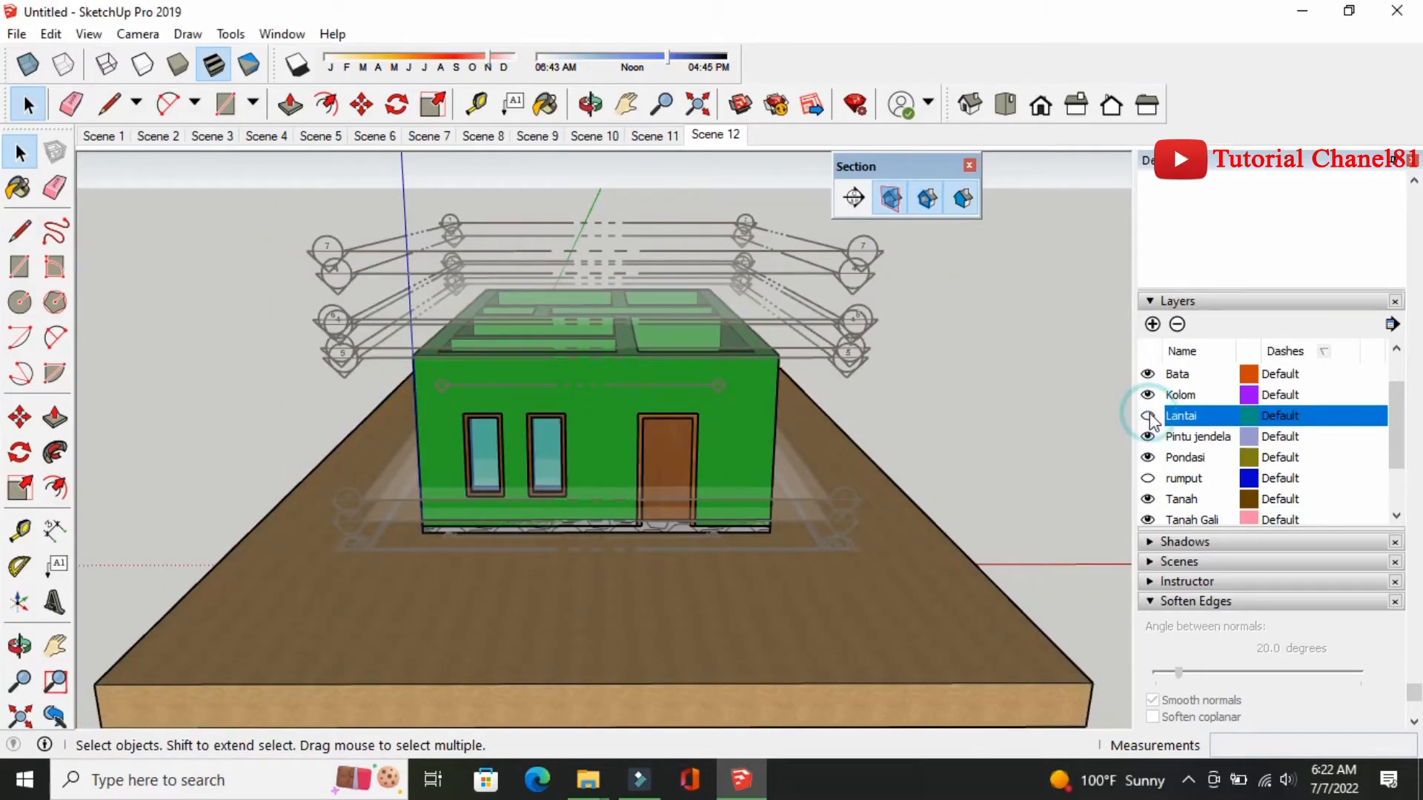
Hide the section planes and add Scene 13 after Scene 12
{"action": "left_click", "coordinate": [890, 199]}
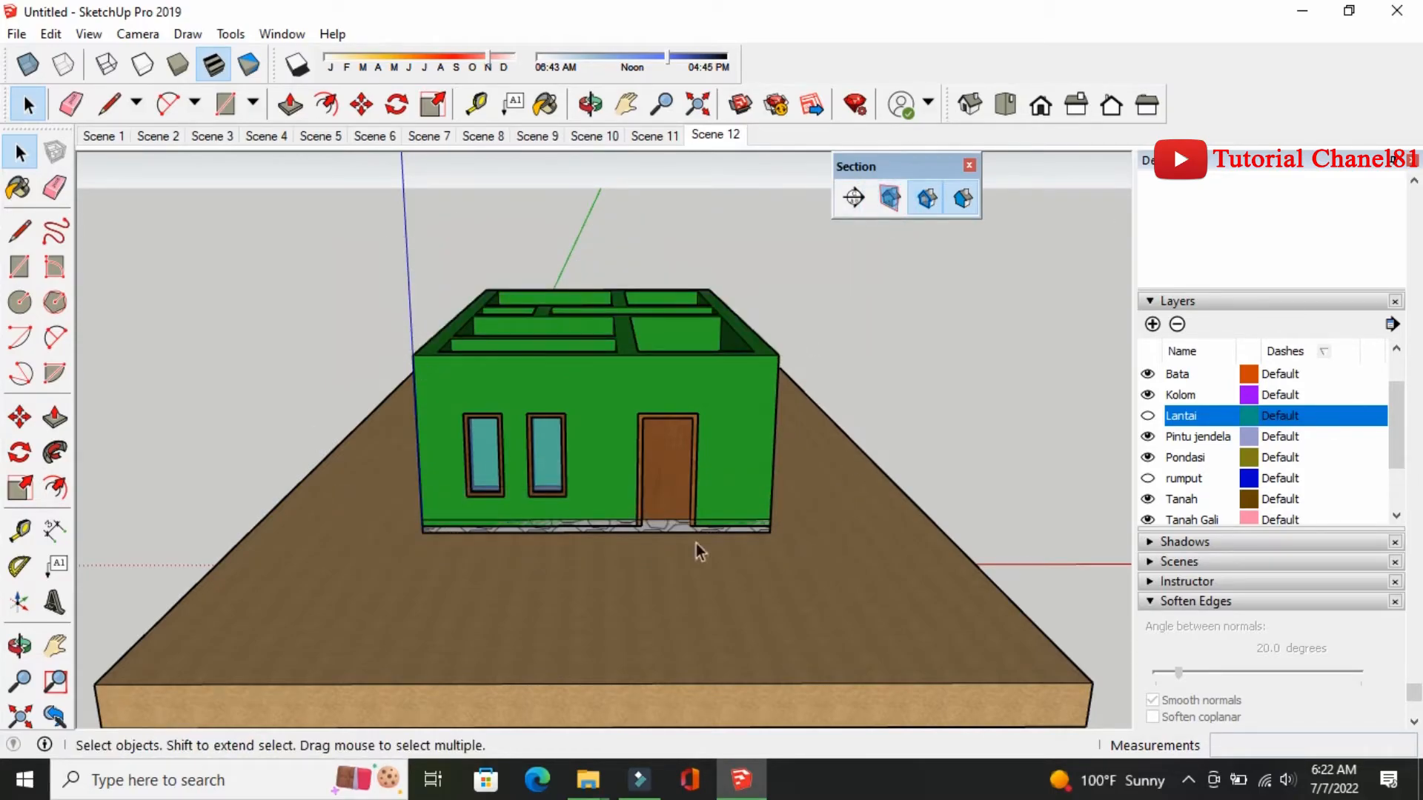
{"action": "right_click", "coordinate": [715, 139]}
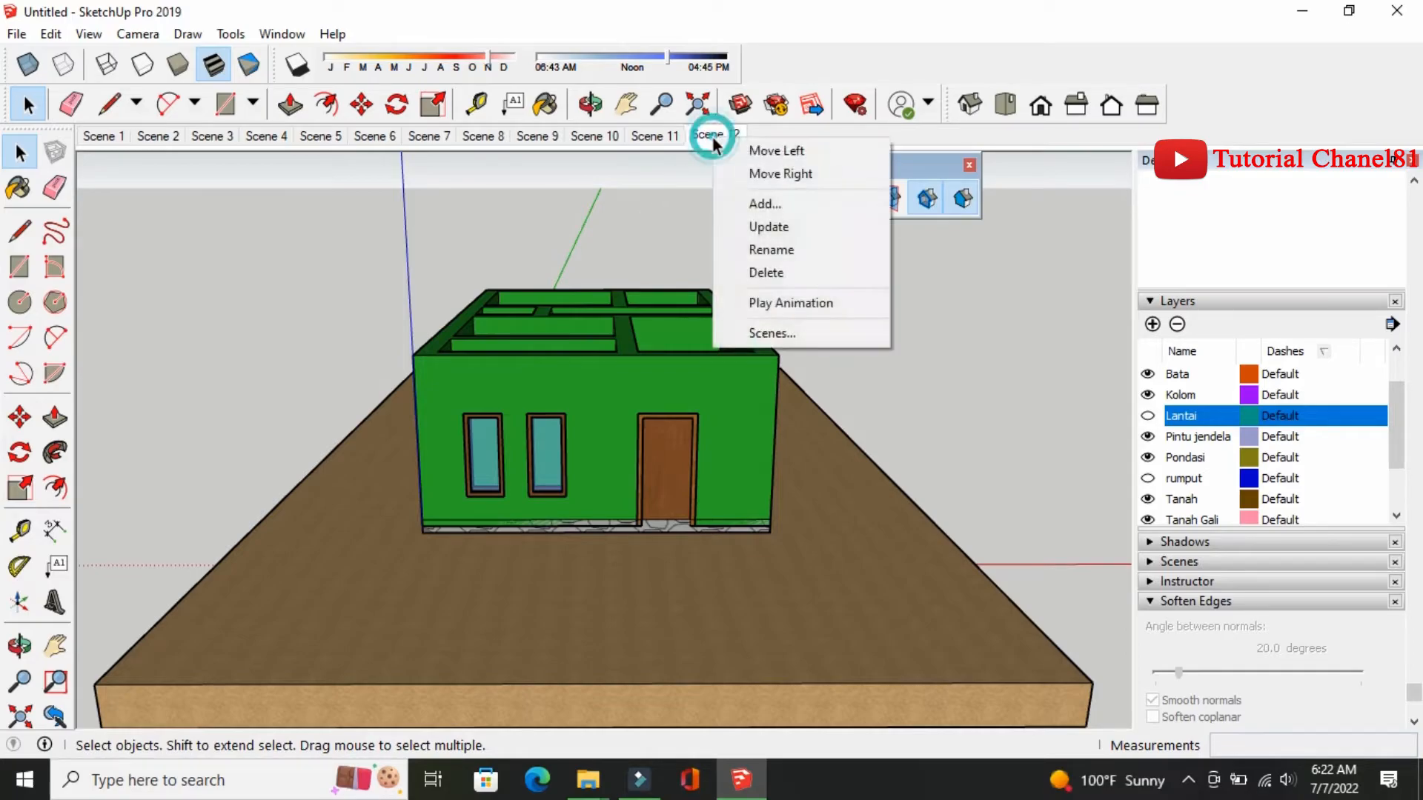
{"action": "left_click", "coordinate": [744, 202]}
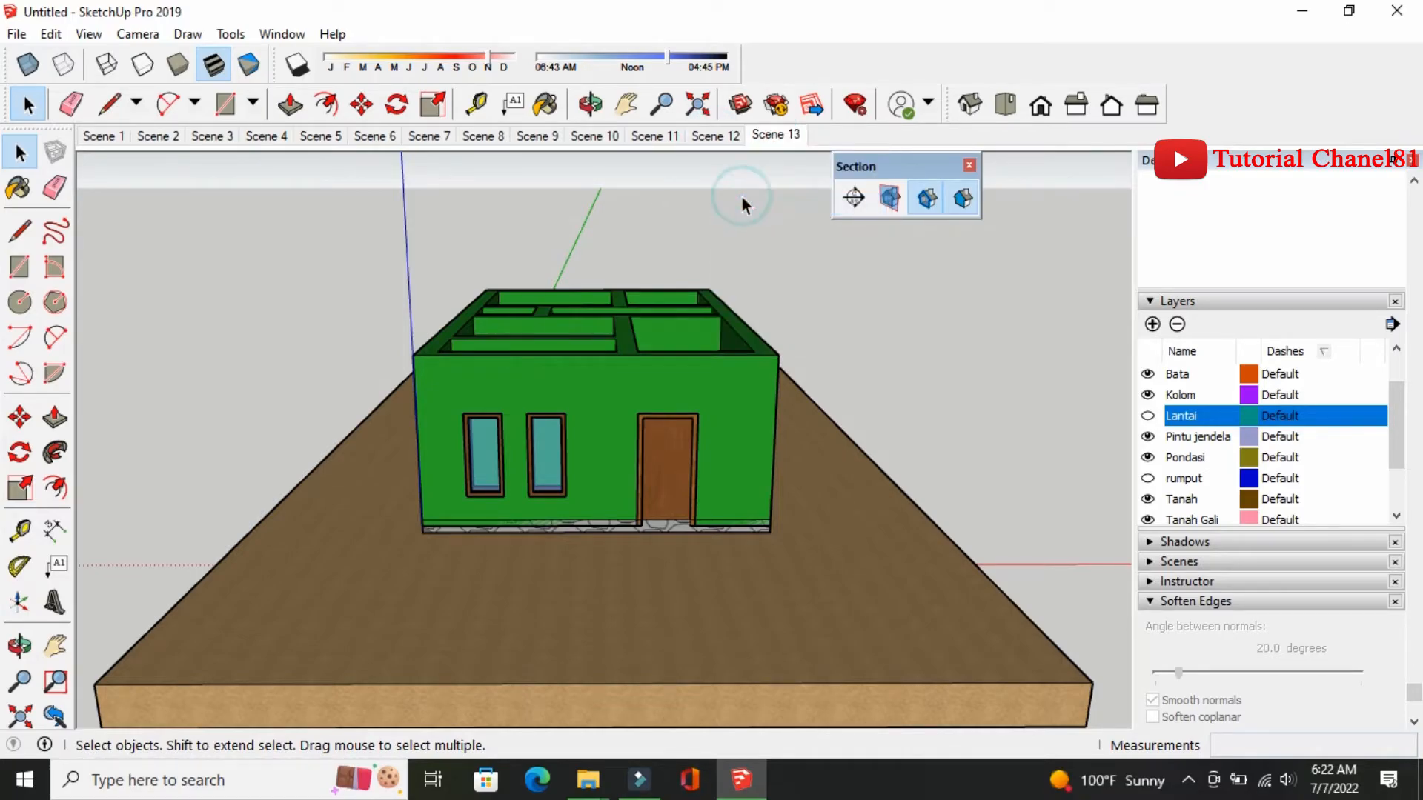
Show the Lantai layer and the section planes again, and copy the floor group's section plane straight up about 0.74 m
{"action": "left_click", "coordinate": [1148, 416]}
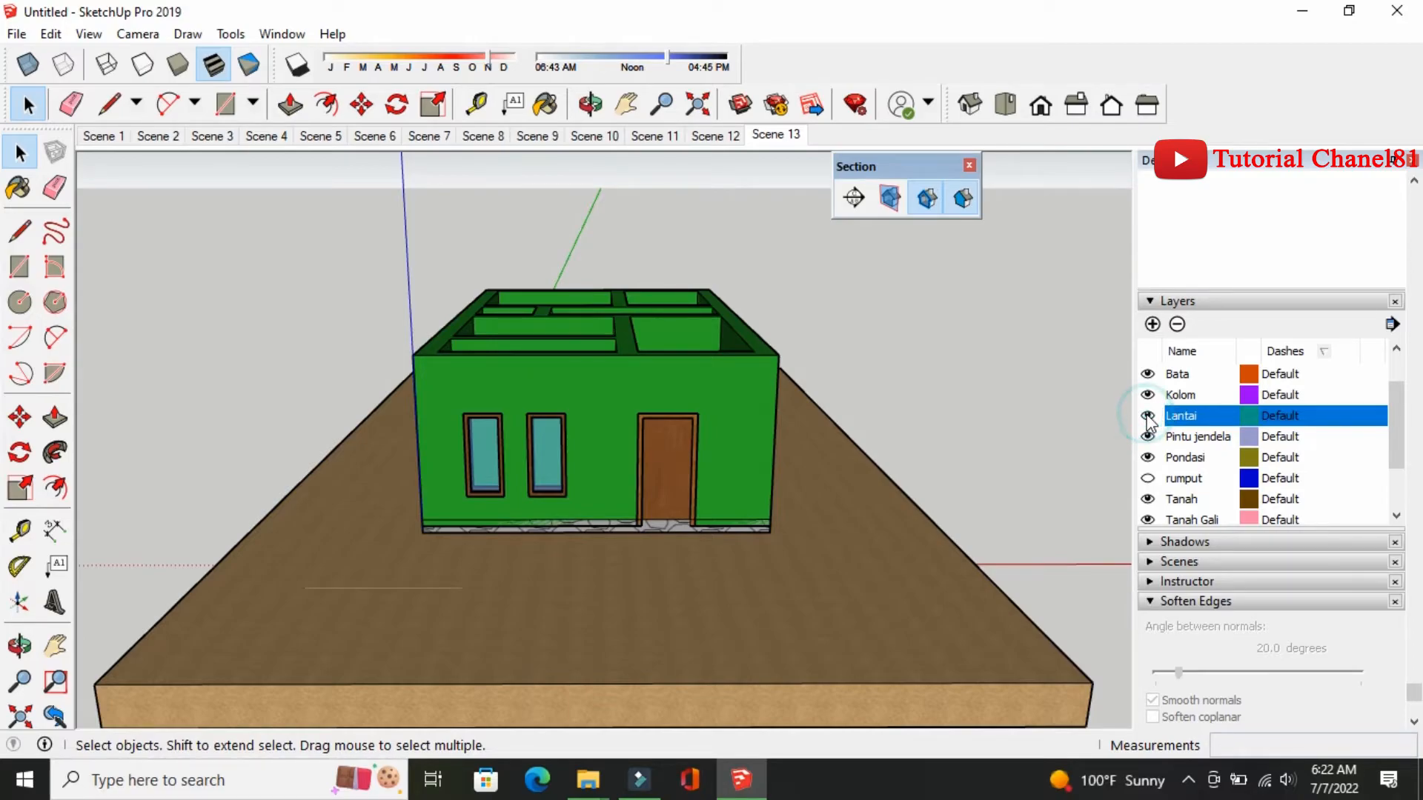
{"action": "left_click", "coordinate": [892, 197]}
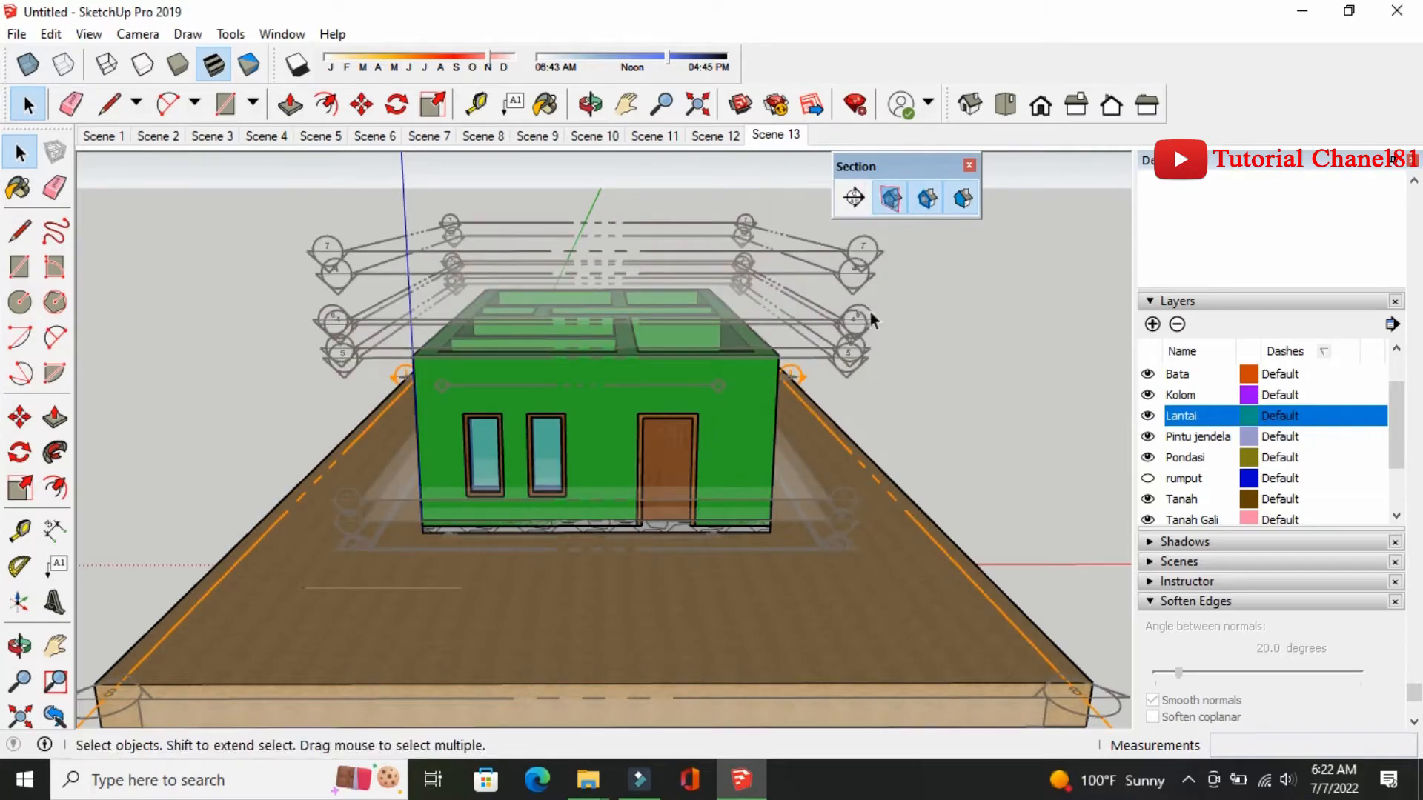
{"action": "left_click", "coordinate": [804, 379]}
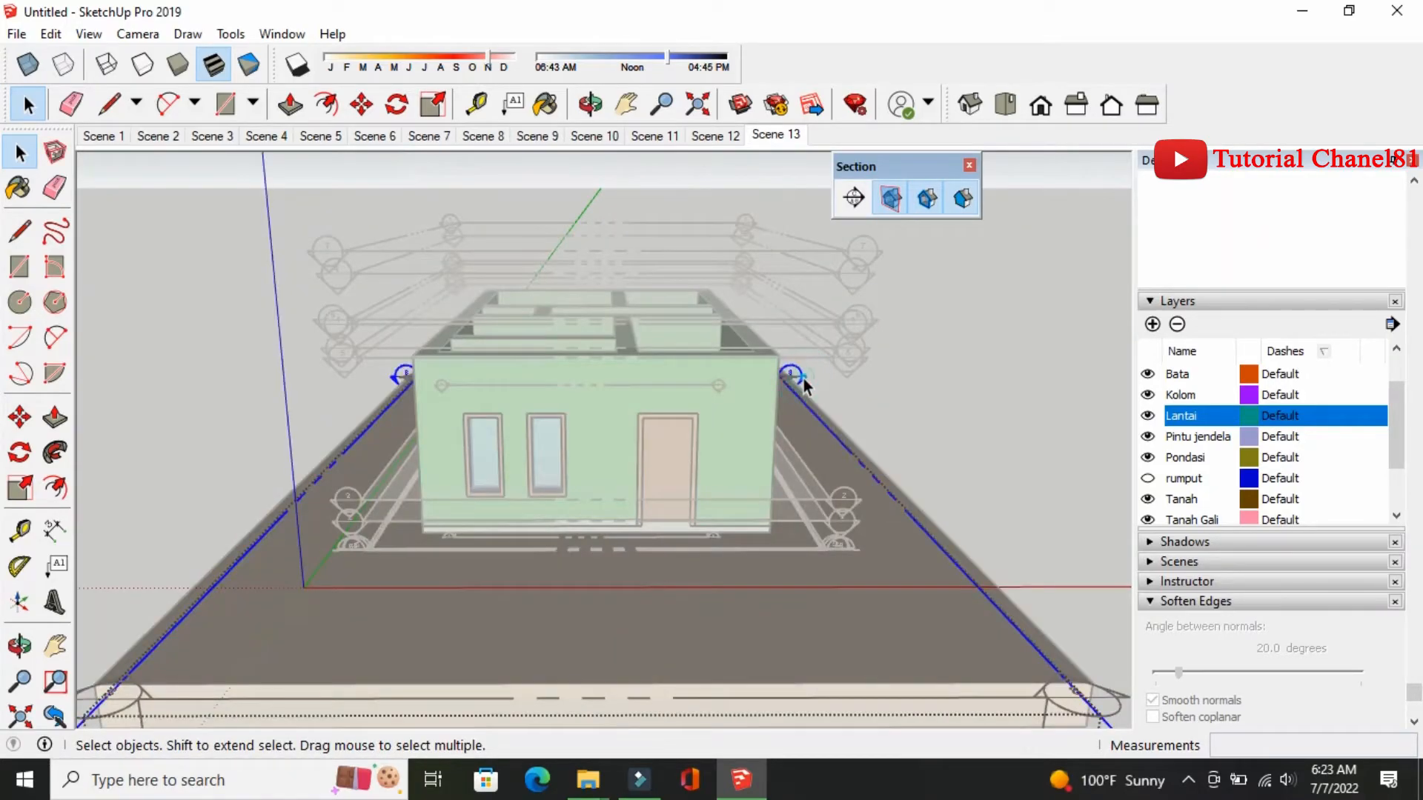
{"action": "left_click", "coordinate": [20, 417]}
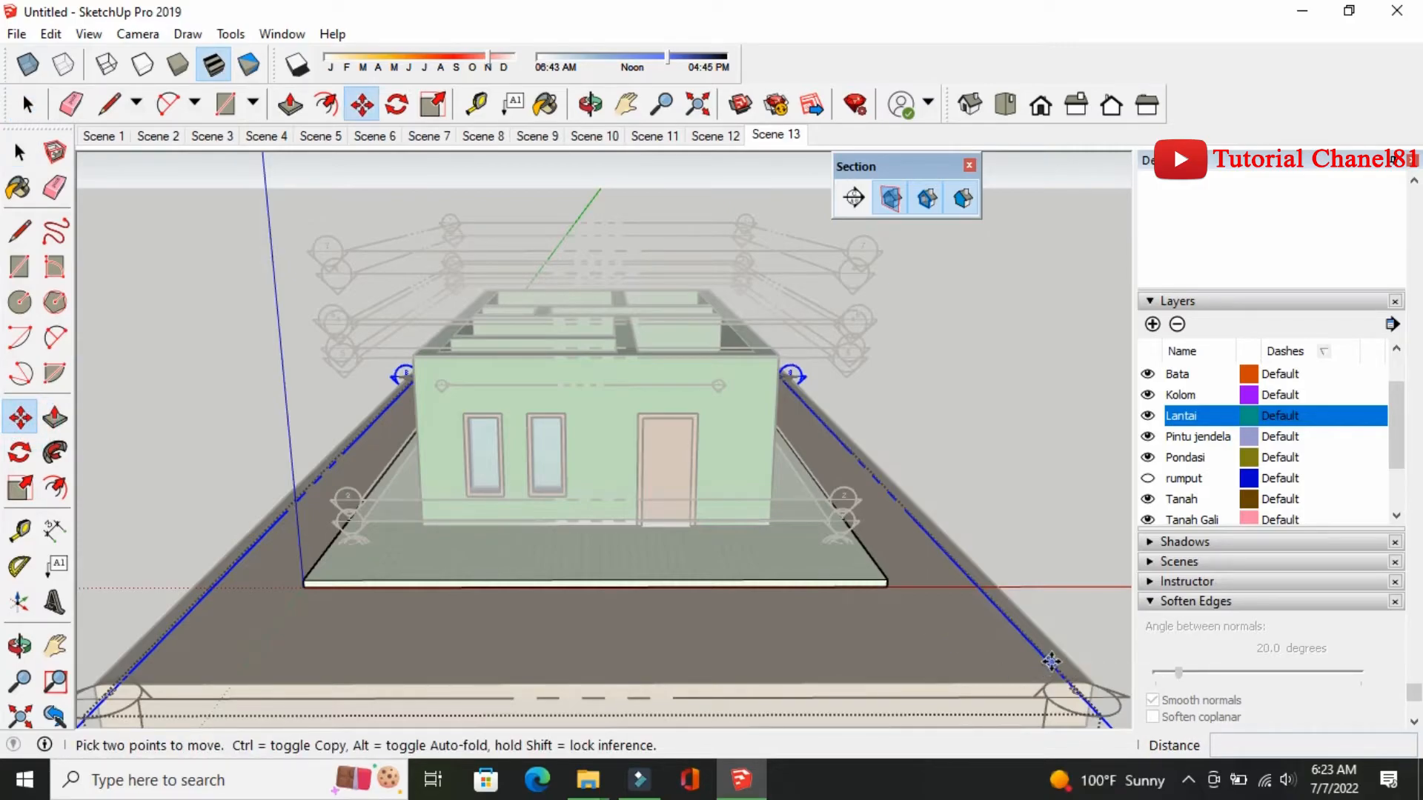
{"action": "key", "text": "ctrl"}
{"action": "left_click", "coordinate": [1051, 662]}
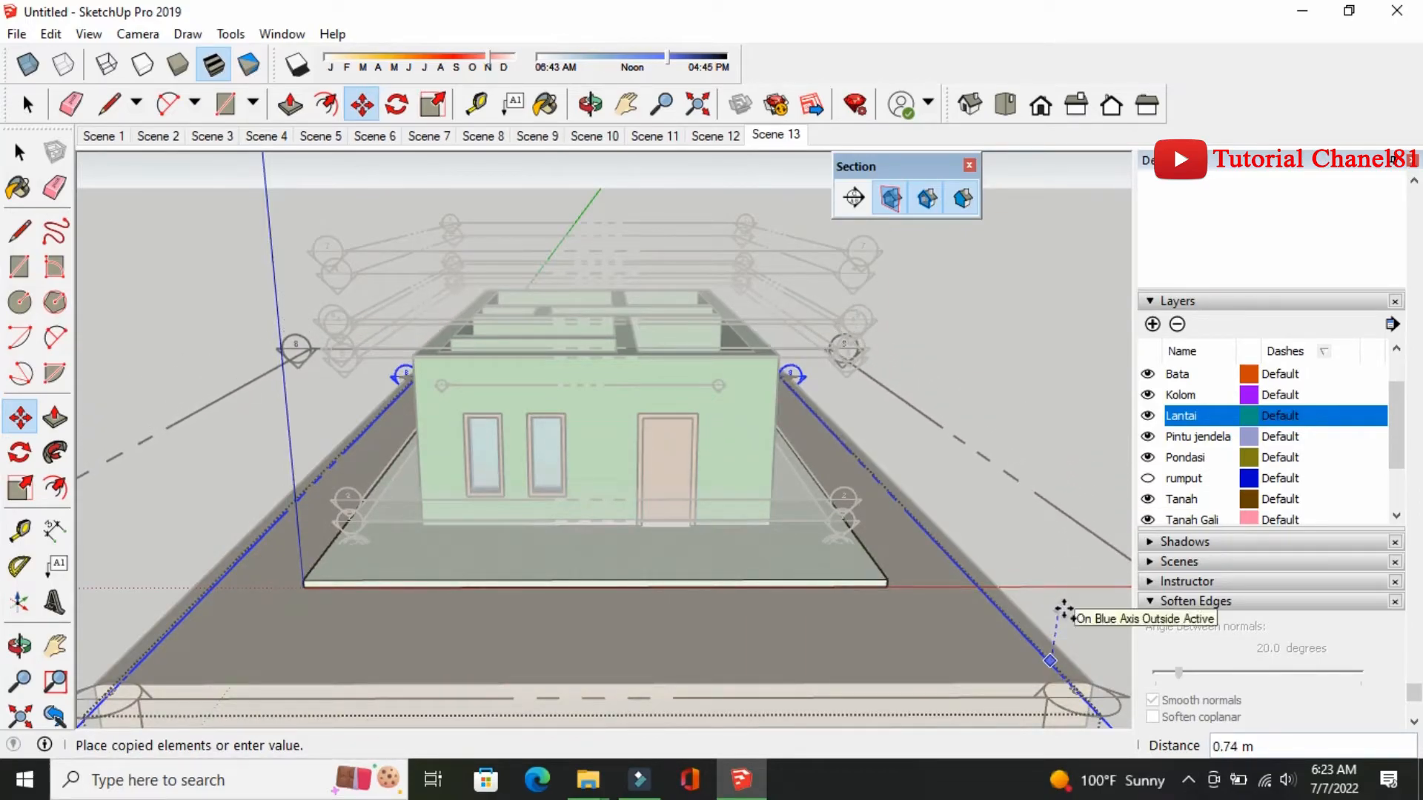
{"action": "left_click", "coordinate": [1064, 614]}
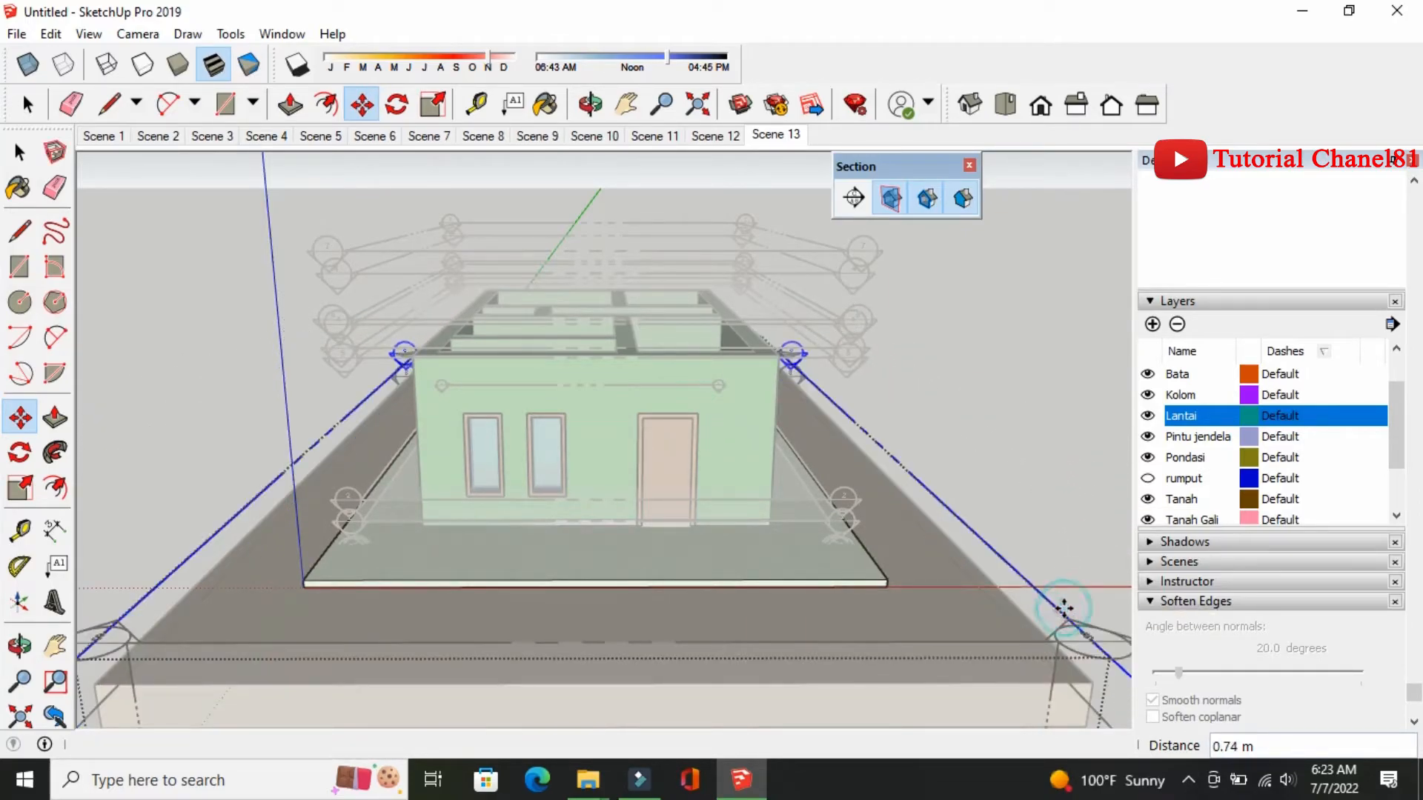
Hide the section planes, add Scene 14 after Scene 13 and leave the floor slab group
{"action": "left_click", "coordinate": [890, 197]}
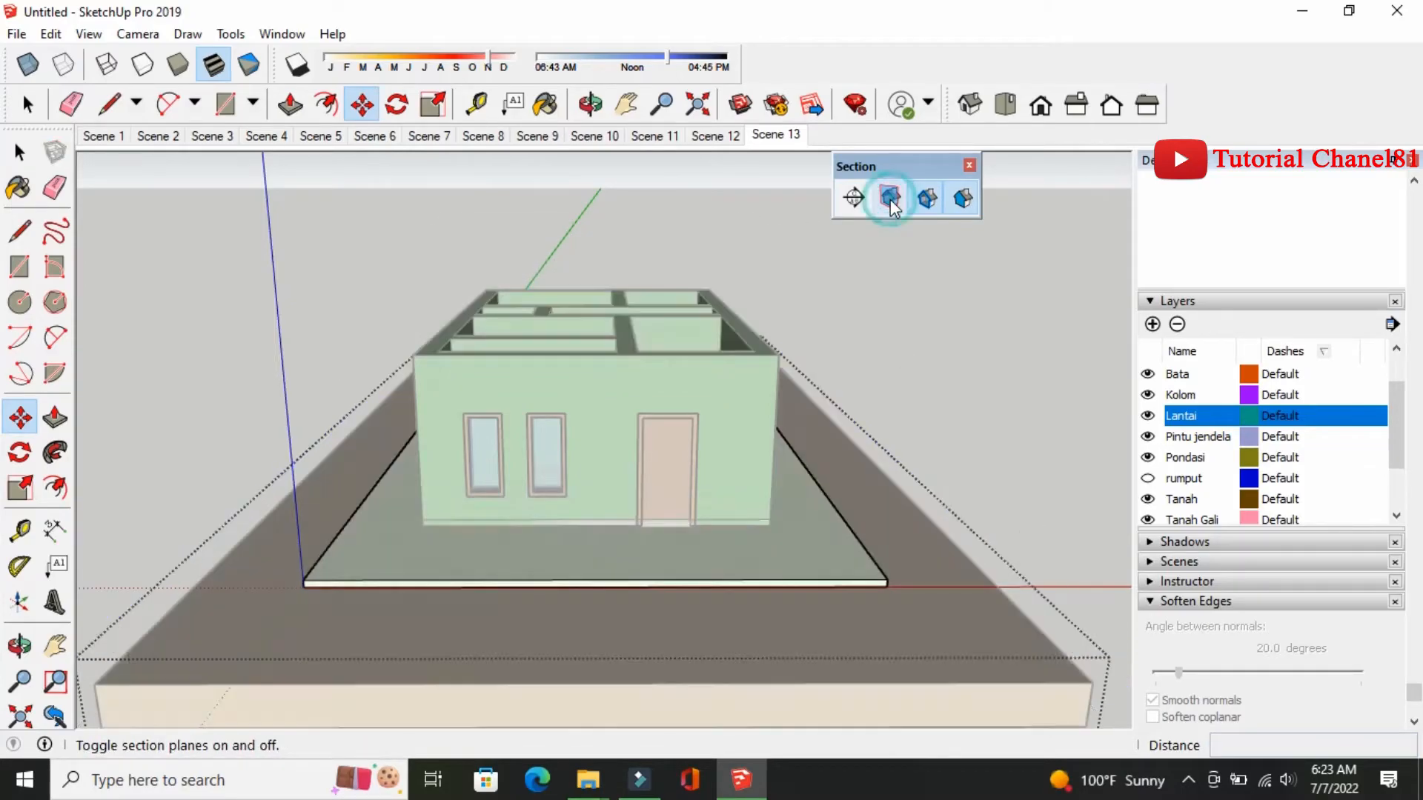
{"action": "right_click", "coordinate": [771, 136]}
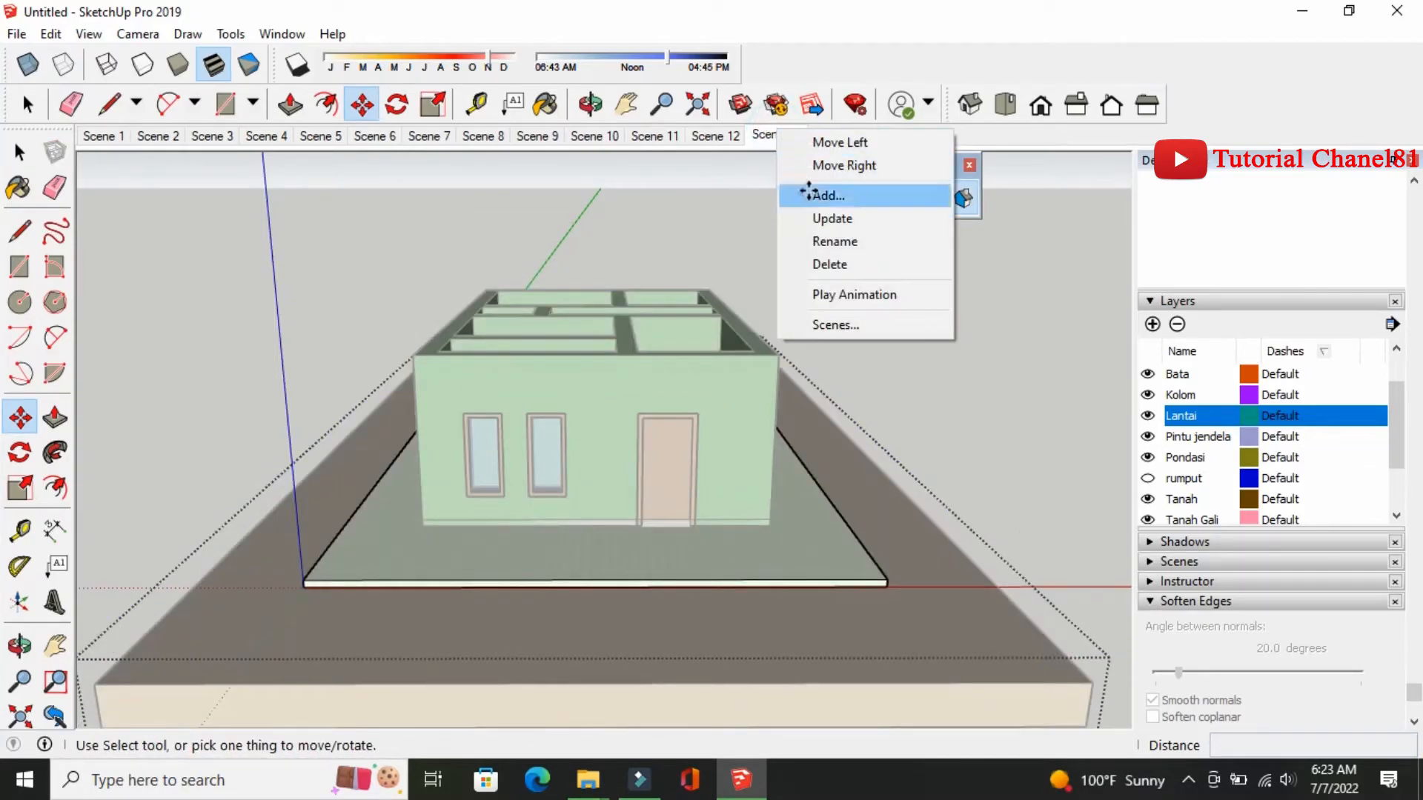
{"action": "left_click", "coordinate": [830, 195]}
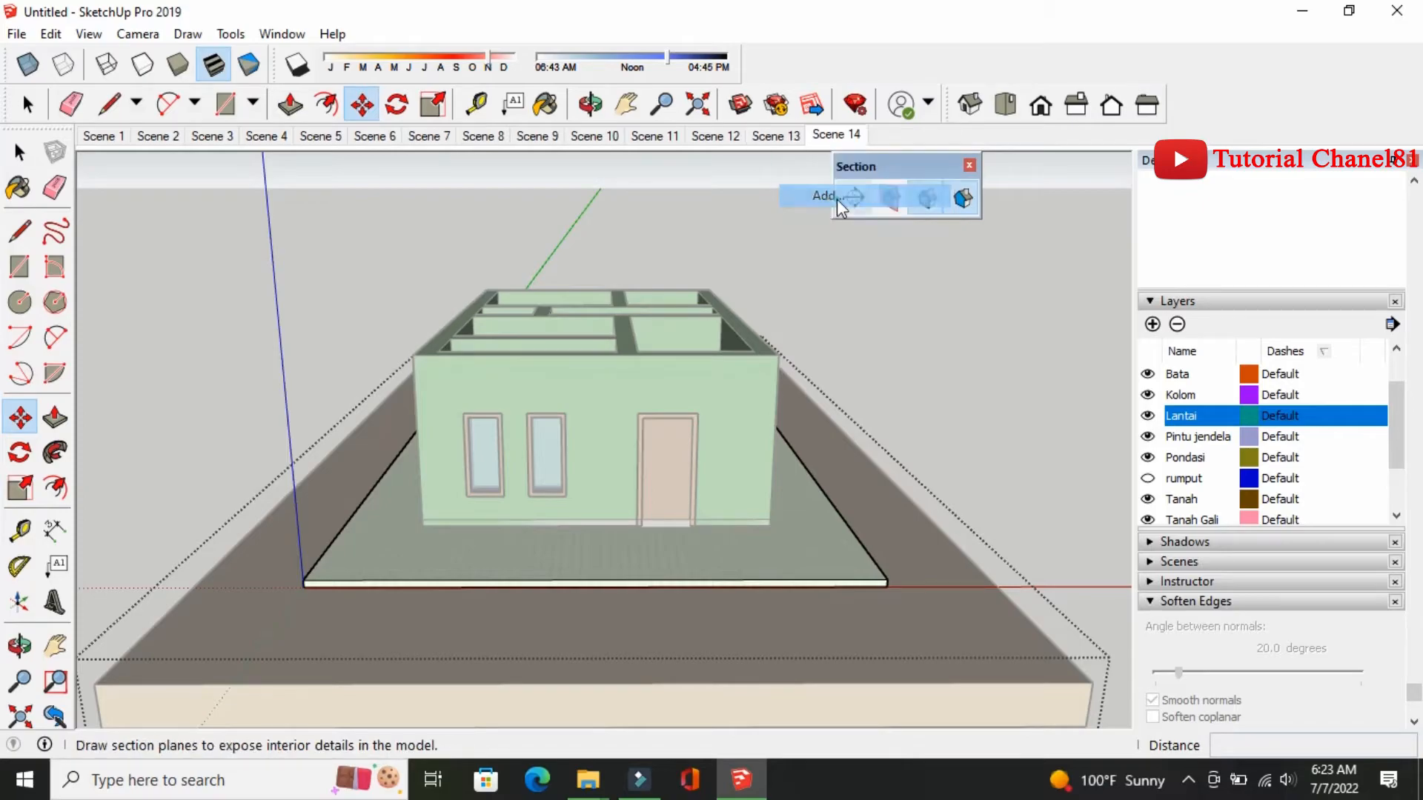
{"action": "left_click", "coordinate": [19, 152]}
{"action": "left_click", "coordinate": [149, 207]}
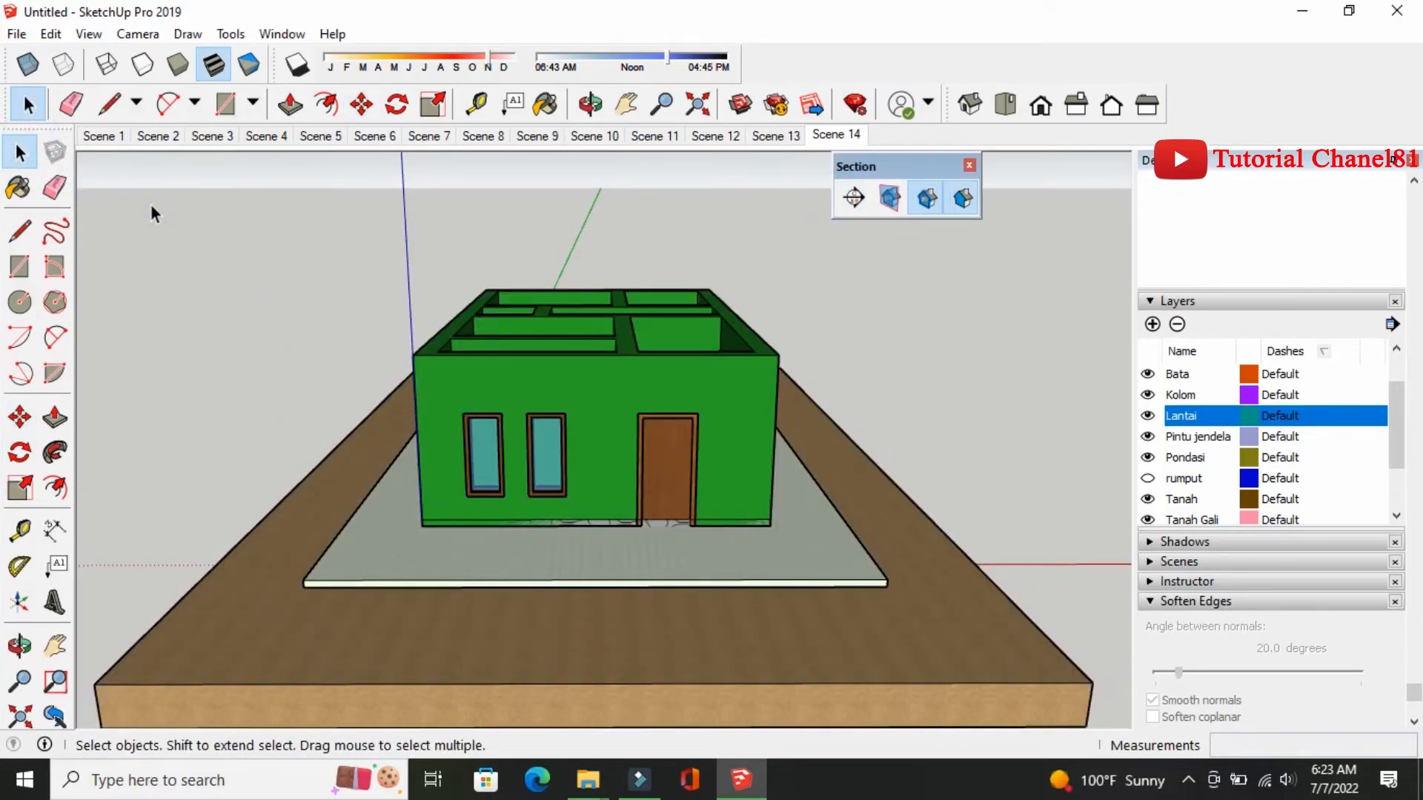
Make the Atap layer visible
{"action": "mouse_move", "coordinate": [1399, 407]}
{"action": "left_mouse_down"}
{"action": "mouse_move", "coordinate": [1406, 428]}
{"action": "mouse_move", "coordinate": [1396, 391]}
{"action": "left_mouse_up"}
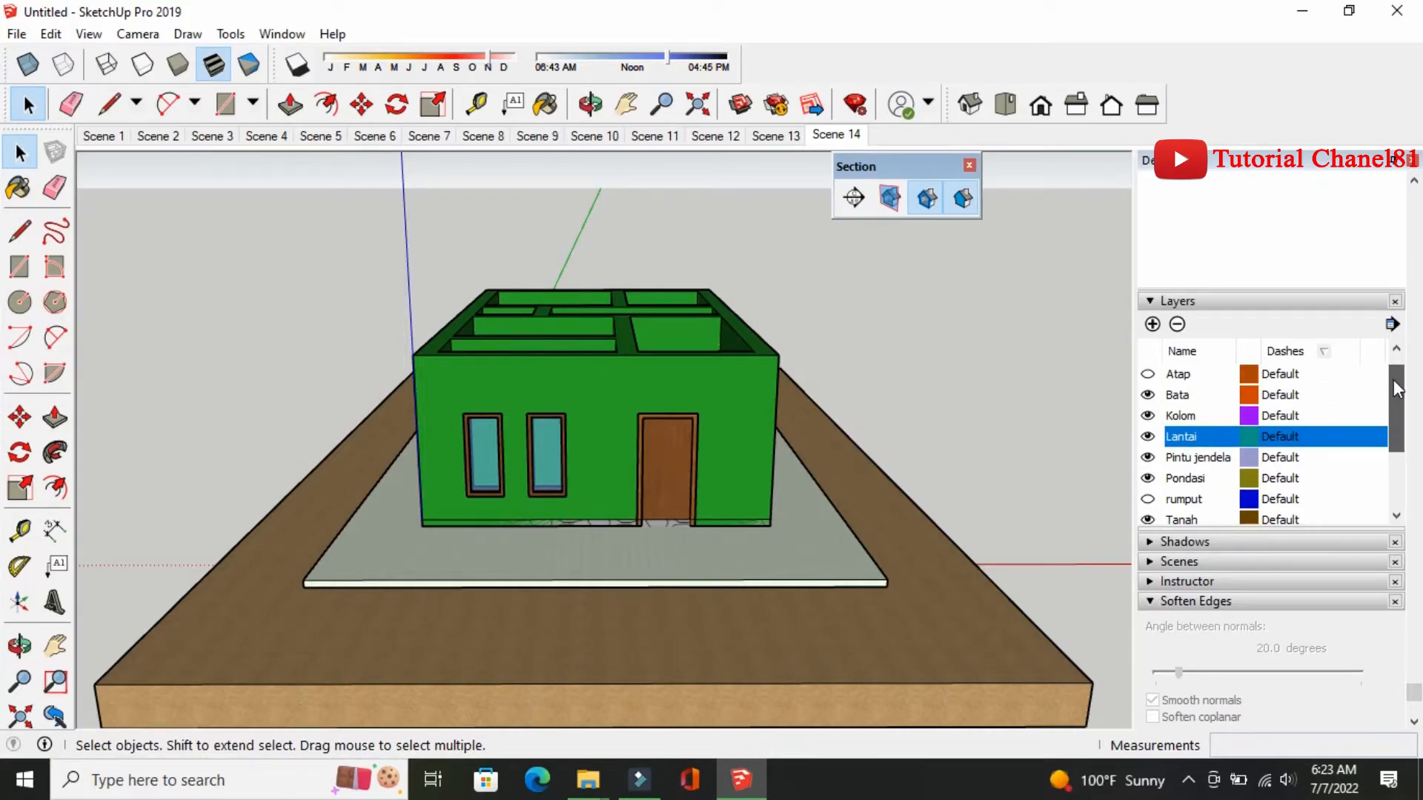
{"action": "left_click", "coordinate": [1148, 375]}
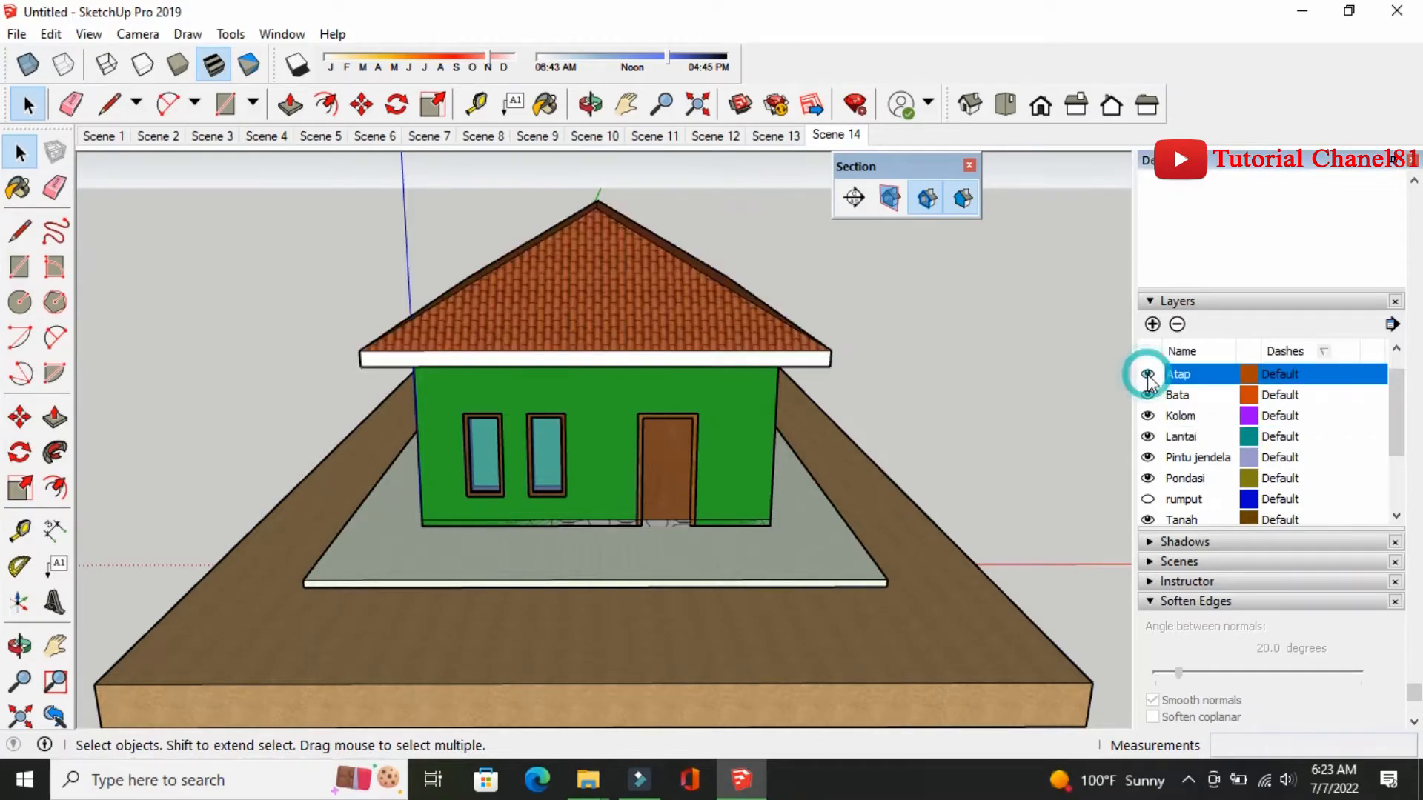
Inside the roof group, place a horizontal section plane near ground level, naming it atap with symbol 9
{"action": "double_click", "coordinate": [662, 322]}
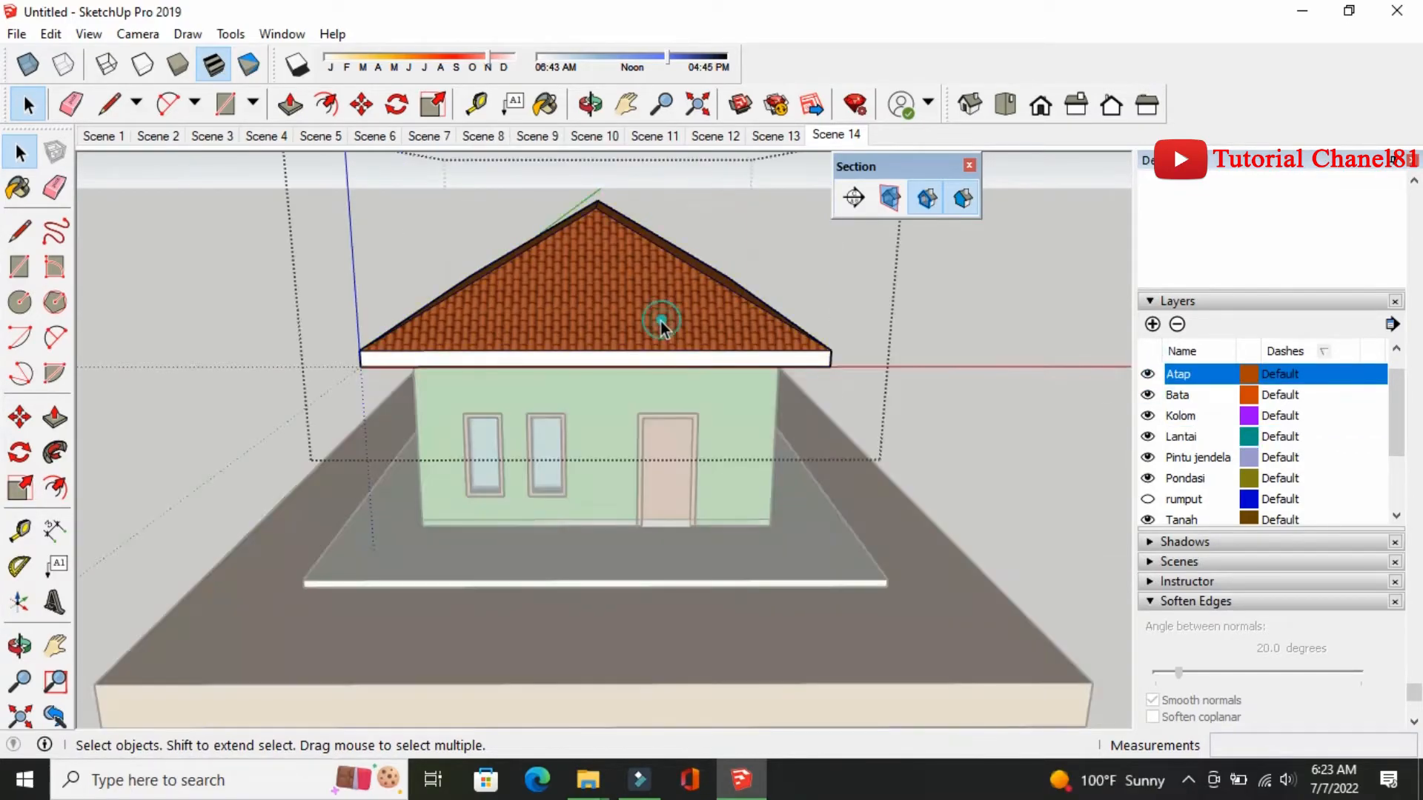
{"action": "left_click", "coordinate": [854, 198]}
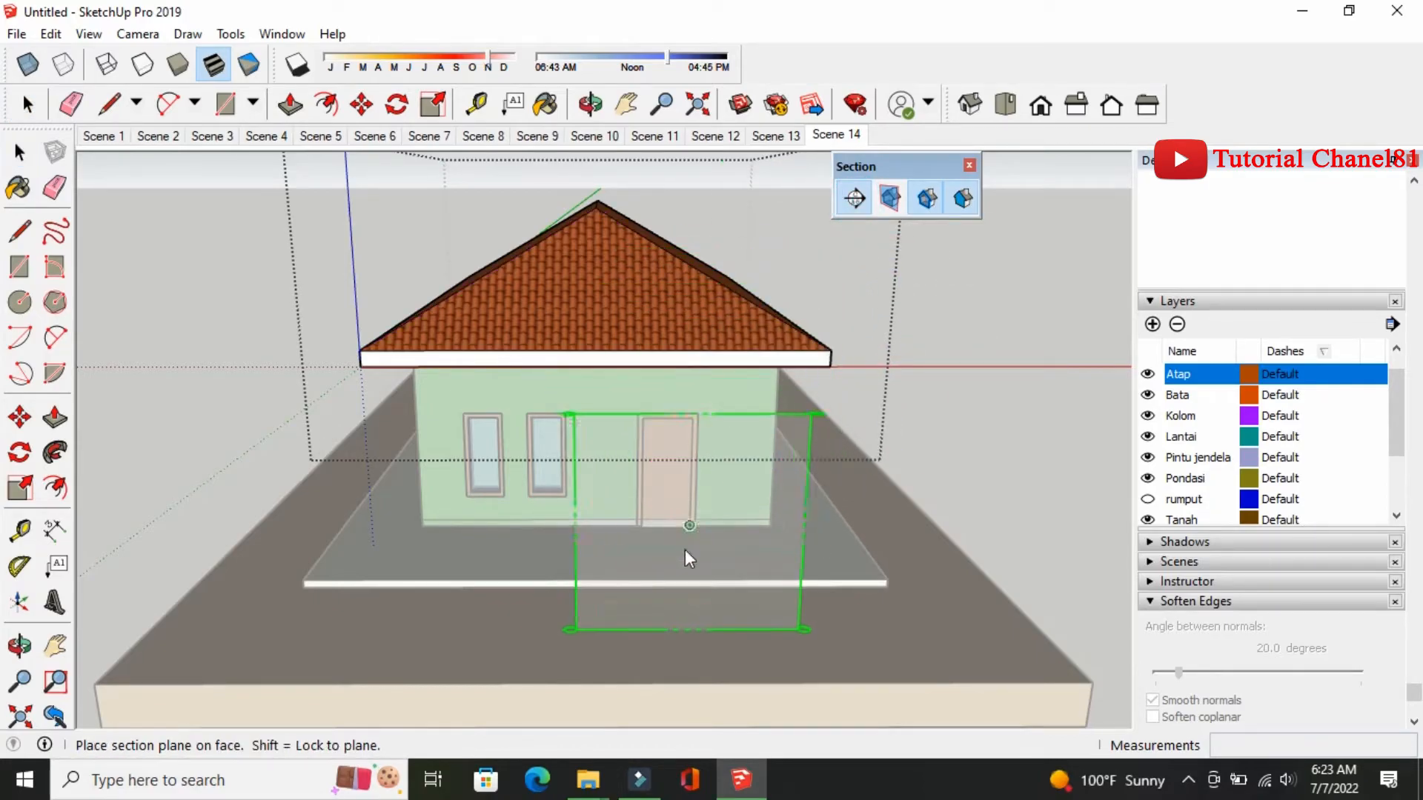
{"action": "left_click", "coordinate": [627, 617]}
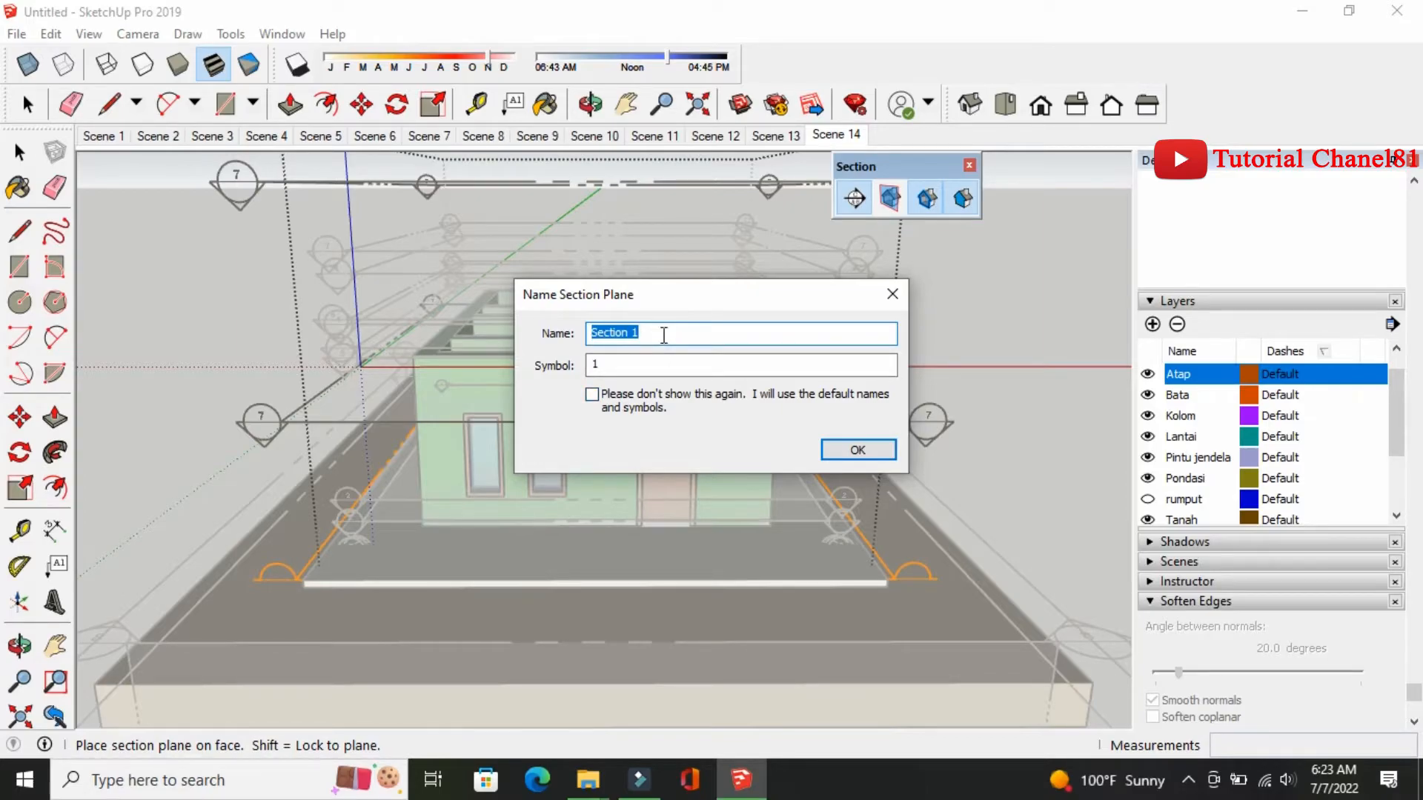
{"action": "type", "text": "atap"}
{"action": "double_click", "coordinate": [591, 365]}
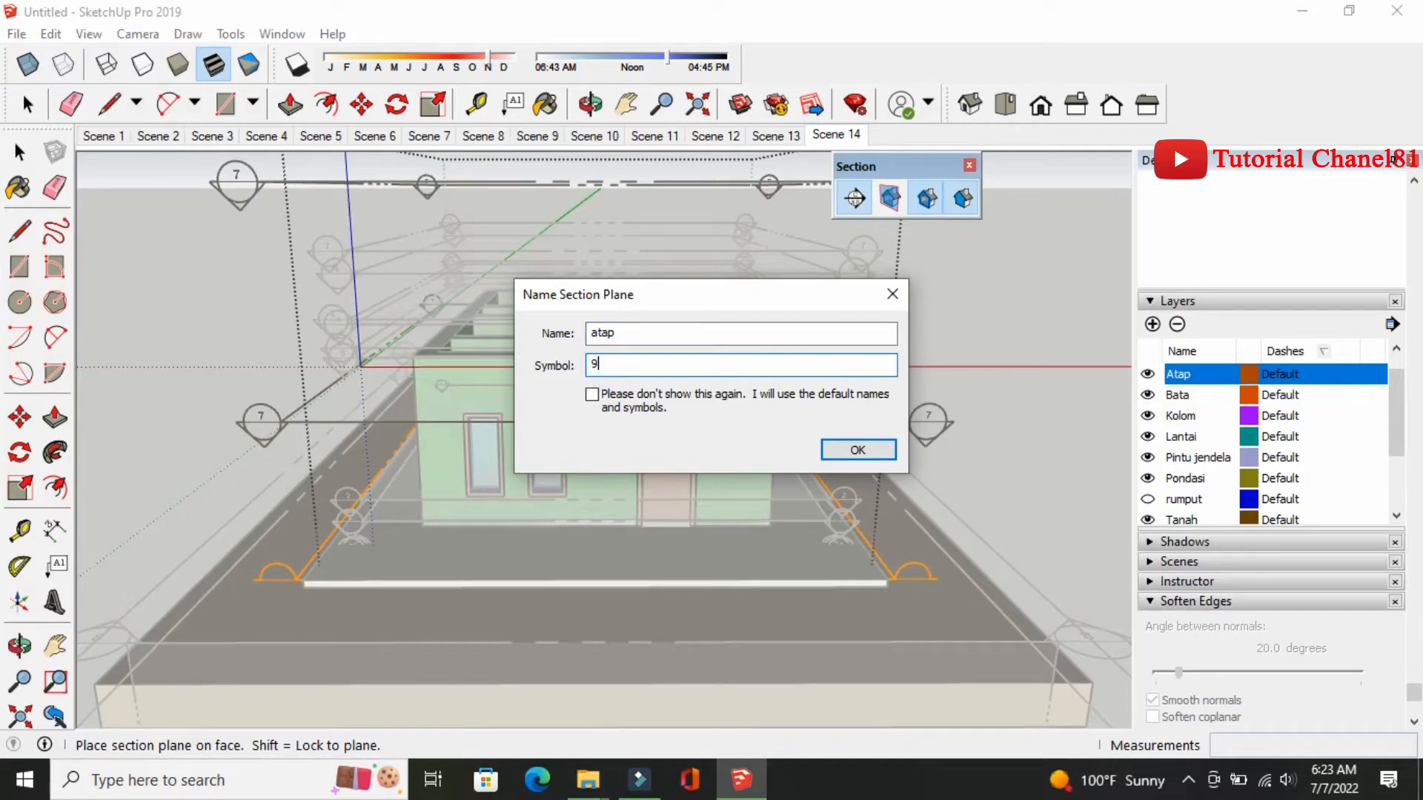
{"action": "left_click", "coordinate": [862, 454]}
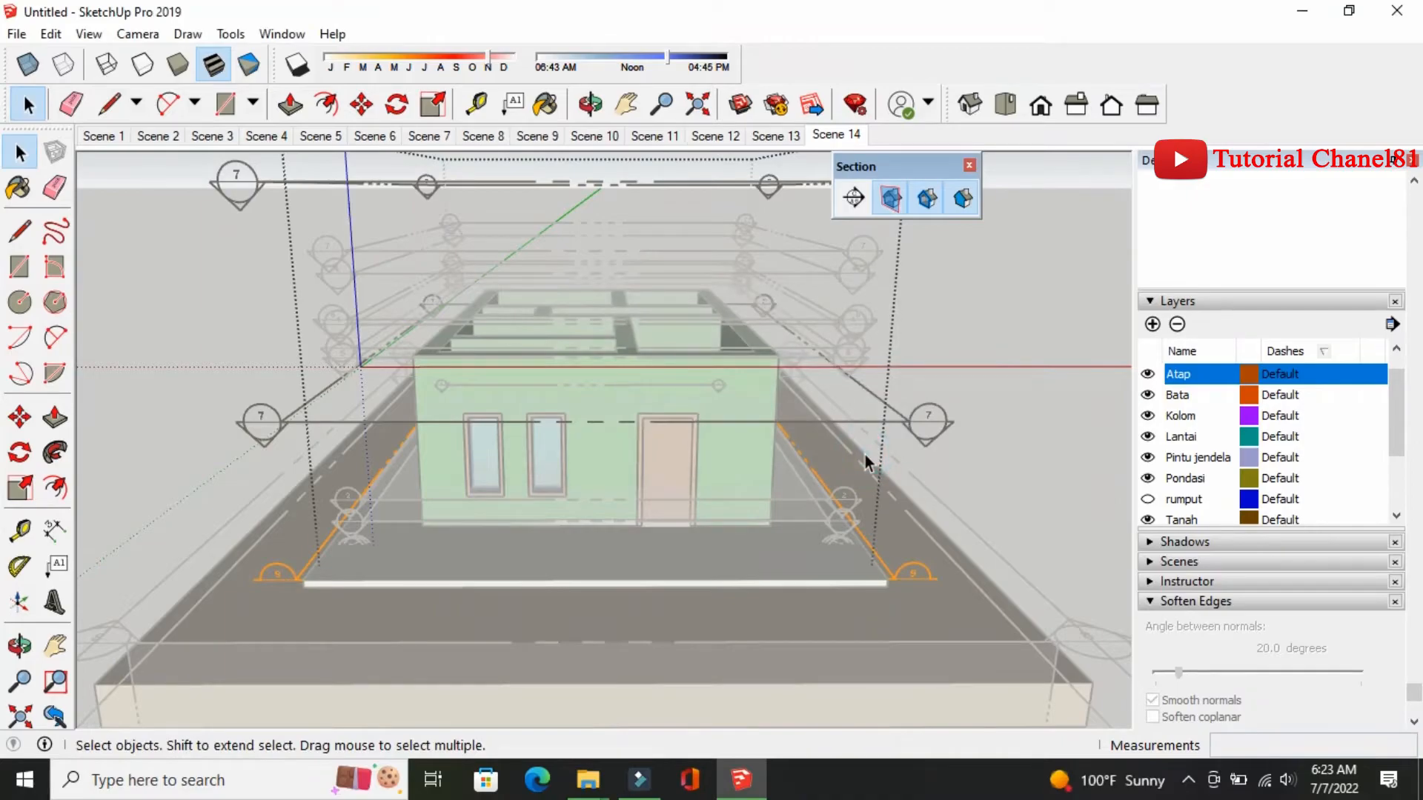
Leave the roof group and hide the Atap layer
{"action": "left_click", "coordinate": [20, 417]}
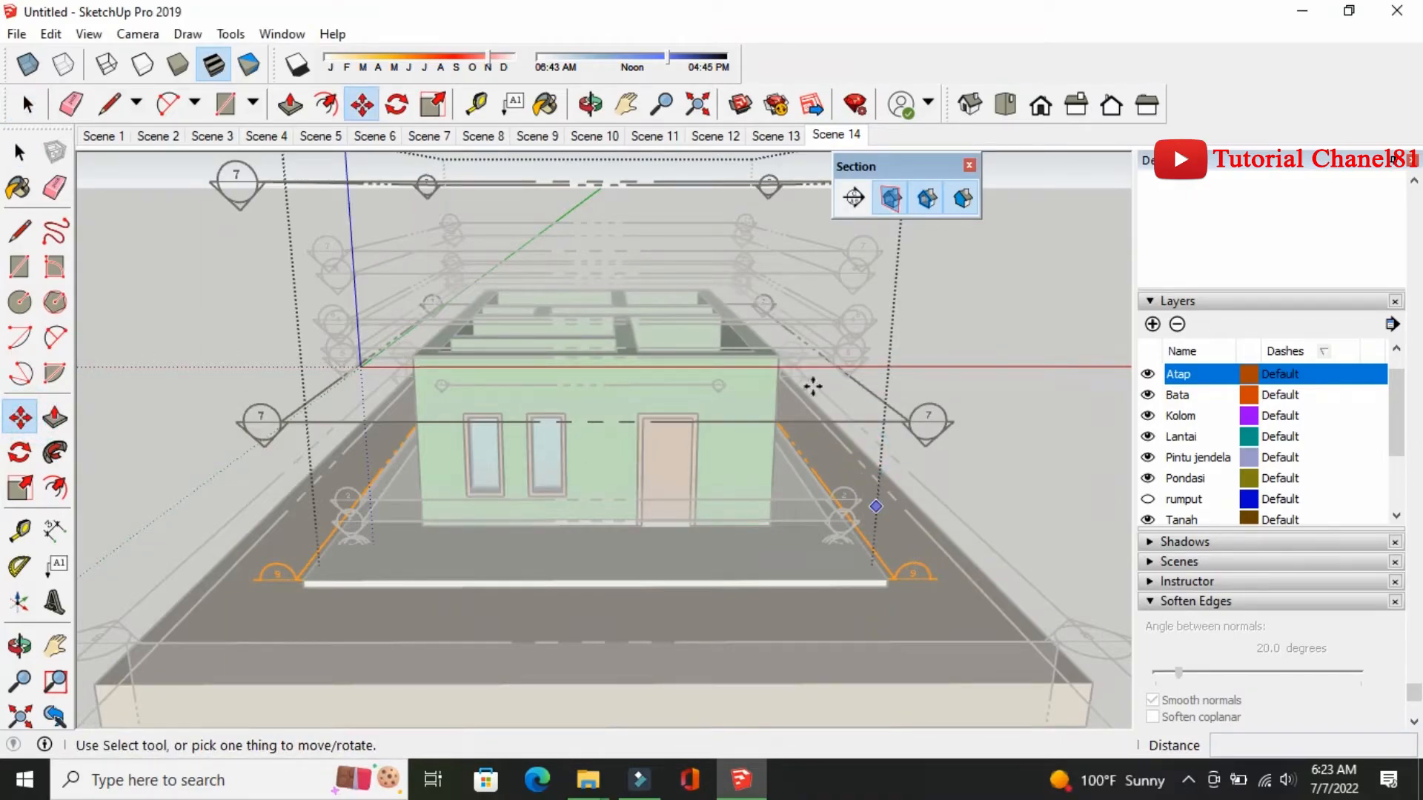
{"action": "left_click", "coordinate": [1148, 375]}
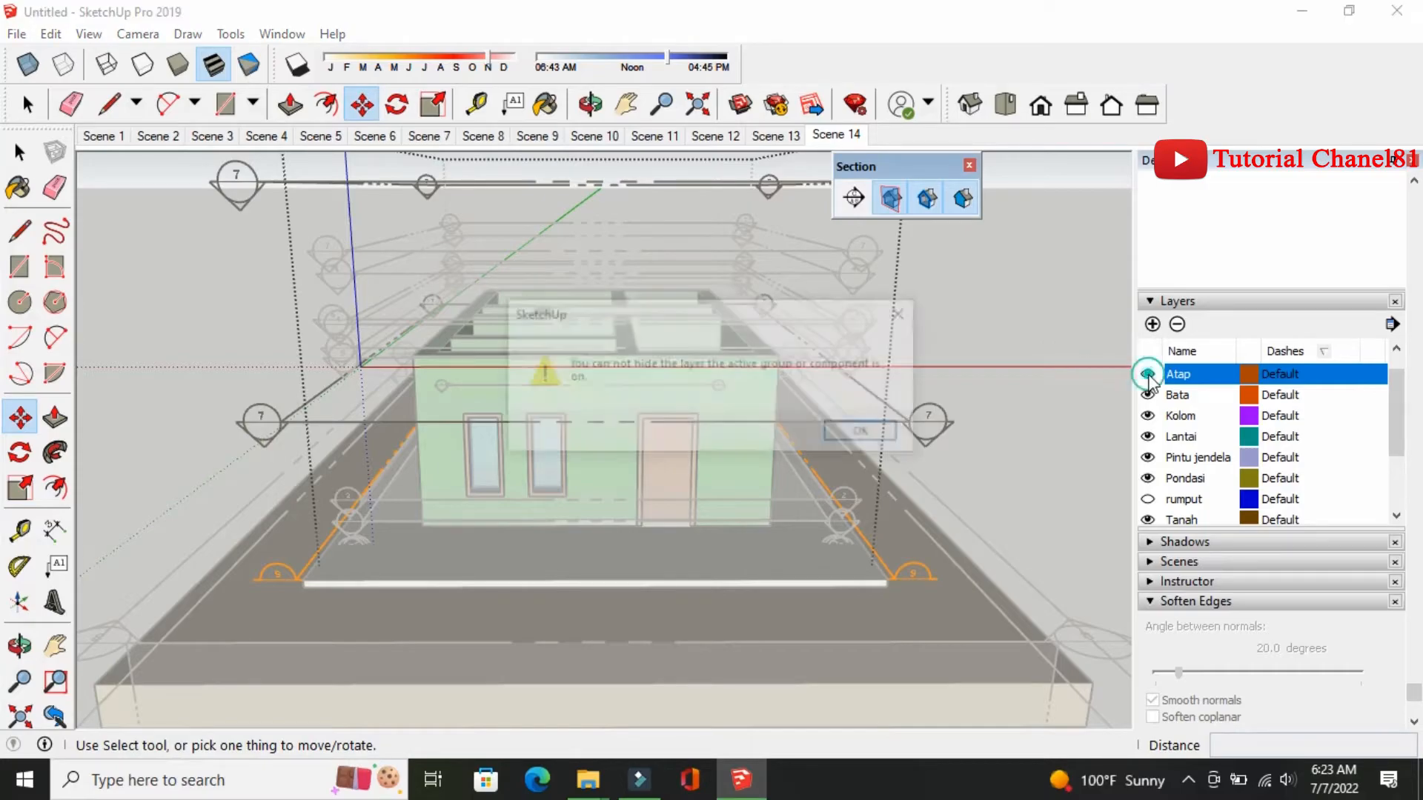
{"action": "left_click", "coordinate": [905, 313]}
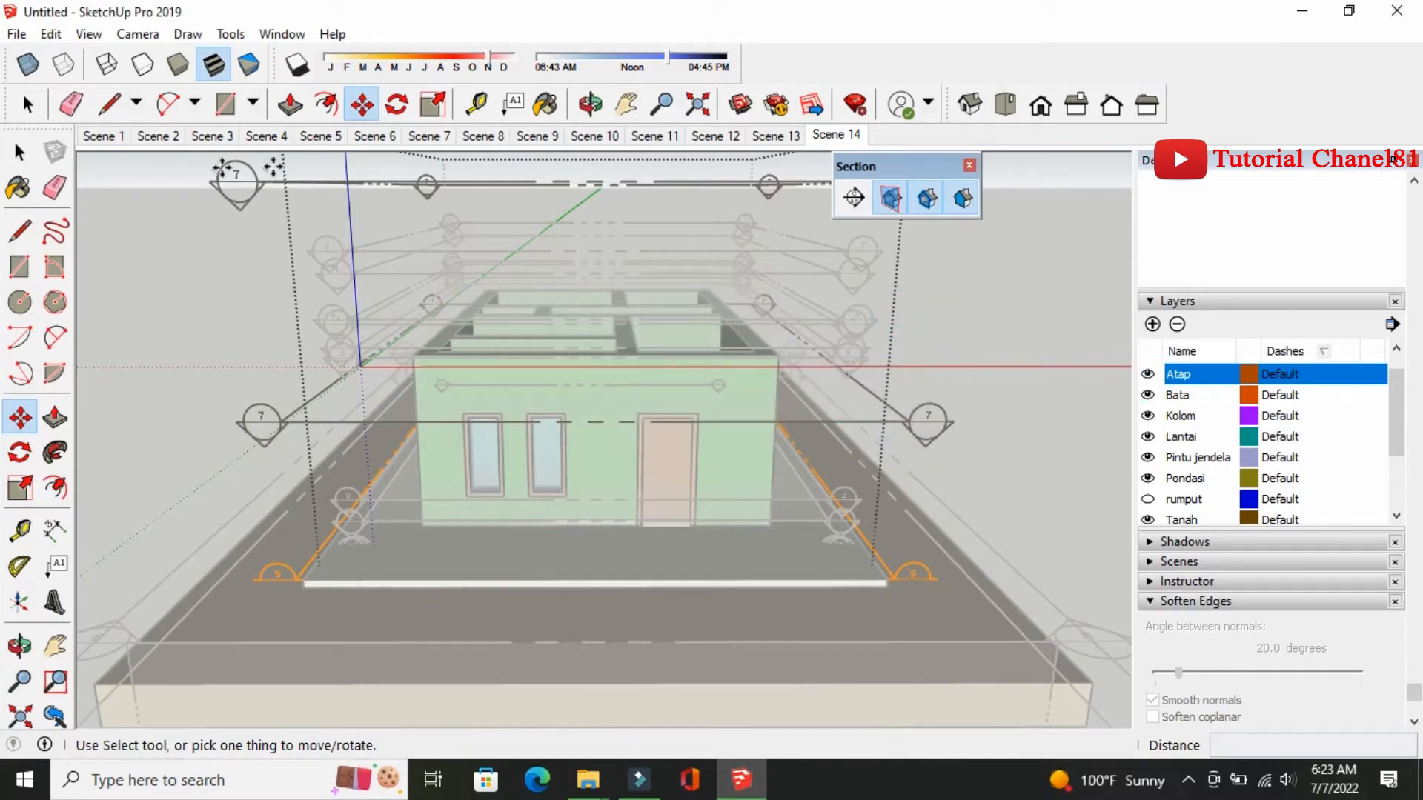
{"action": "left_click", "coordinate": [19, 152]}
{"action": "left_click", "coordinate": [1011, 327]}
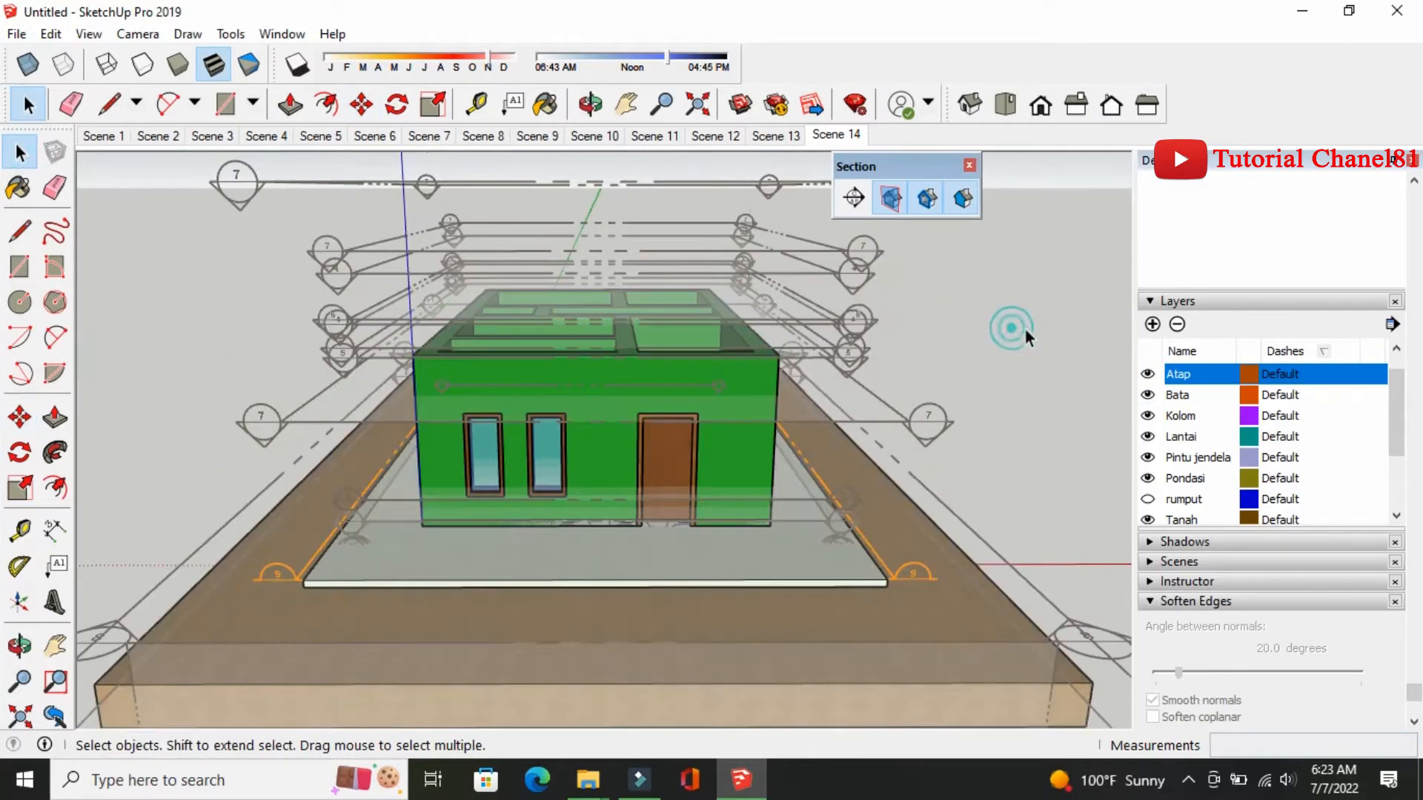
{"action": "left_click", "coordinate": [1147, 374]}
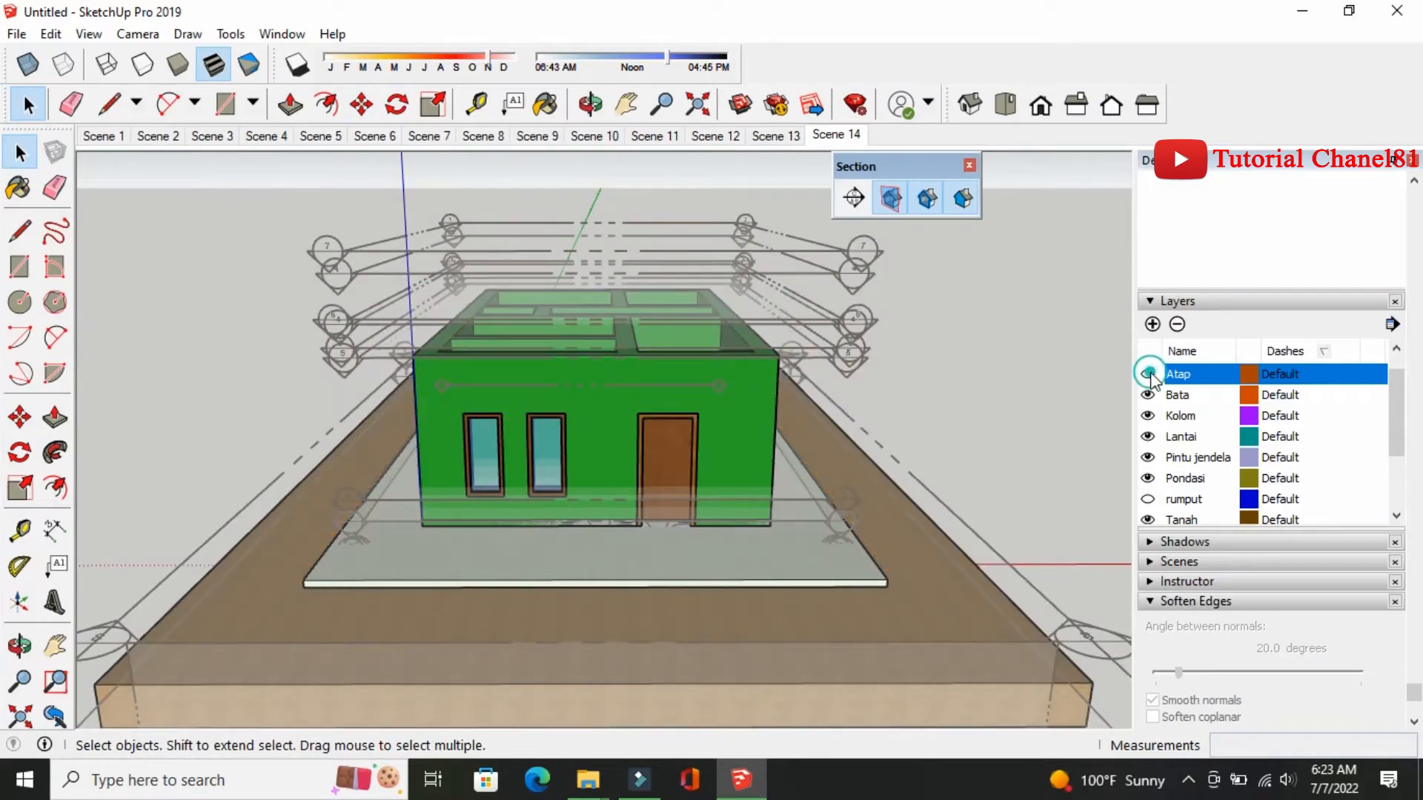
Hide the section planes and add Scene 15 after Scene 14
{"action": "left_click", "coordinate": [891, 199]}
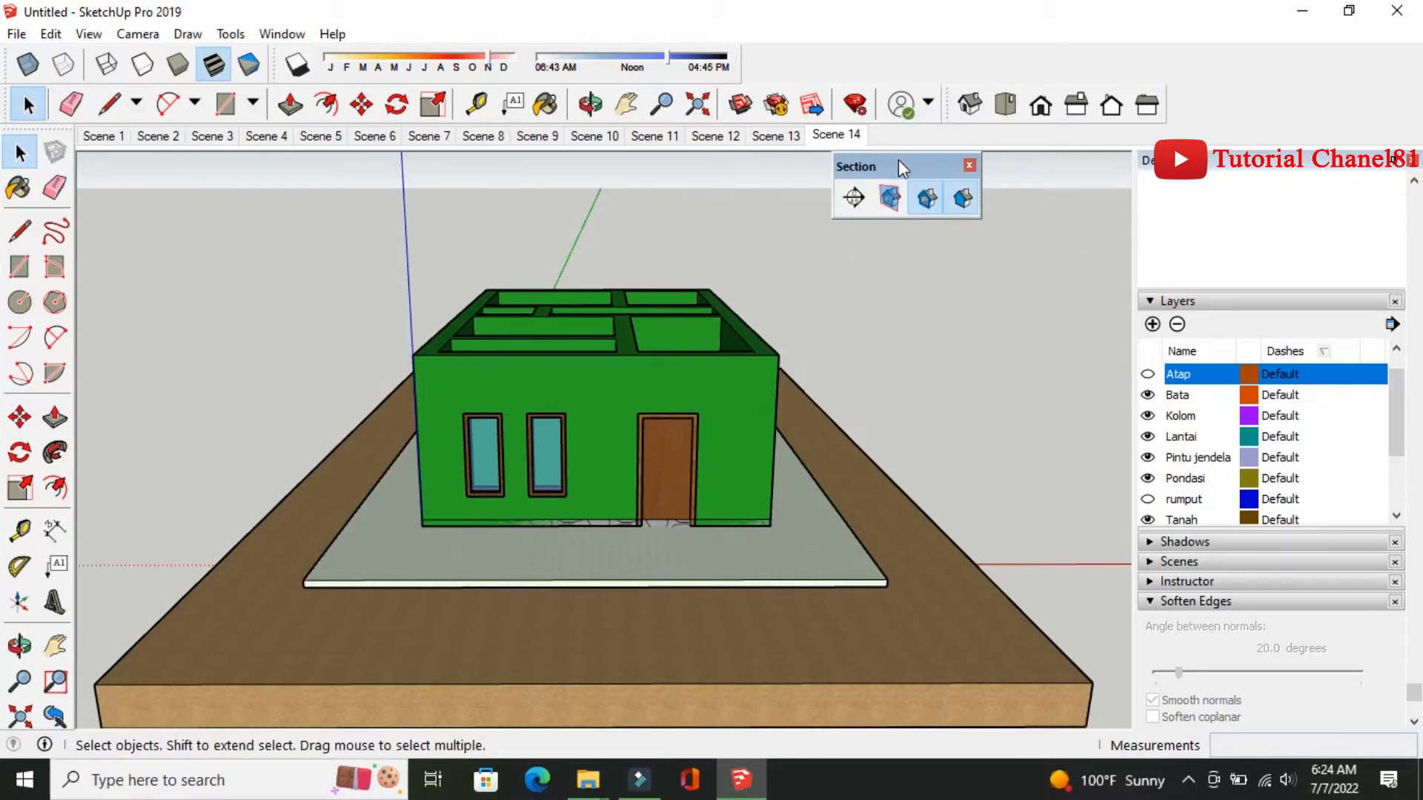
{"action": "left_click_drag", "start_coordinate": [898, 160], "coordinate": [929, 190]}
{"action": "right_click", "coordinate": [836, 135]}
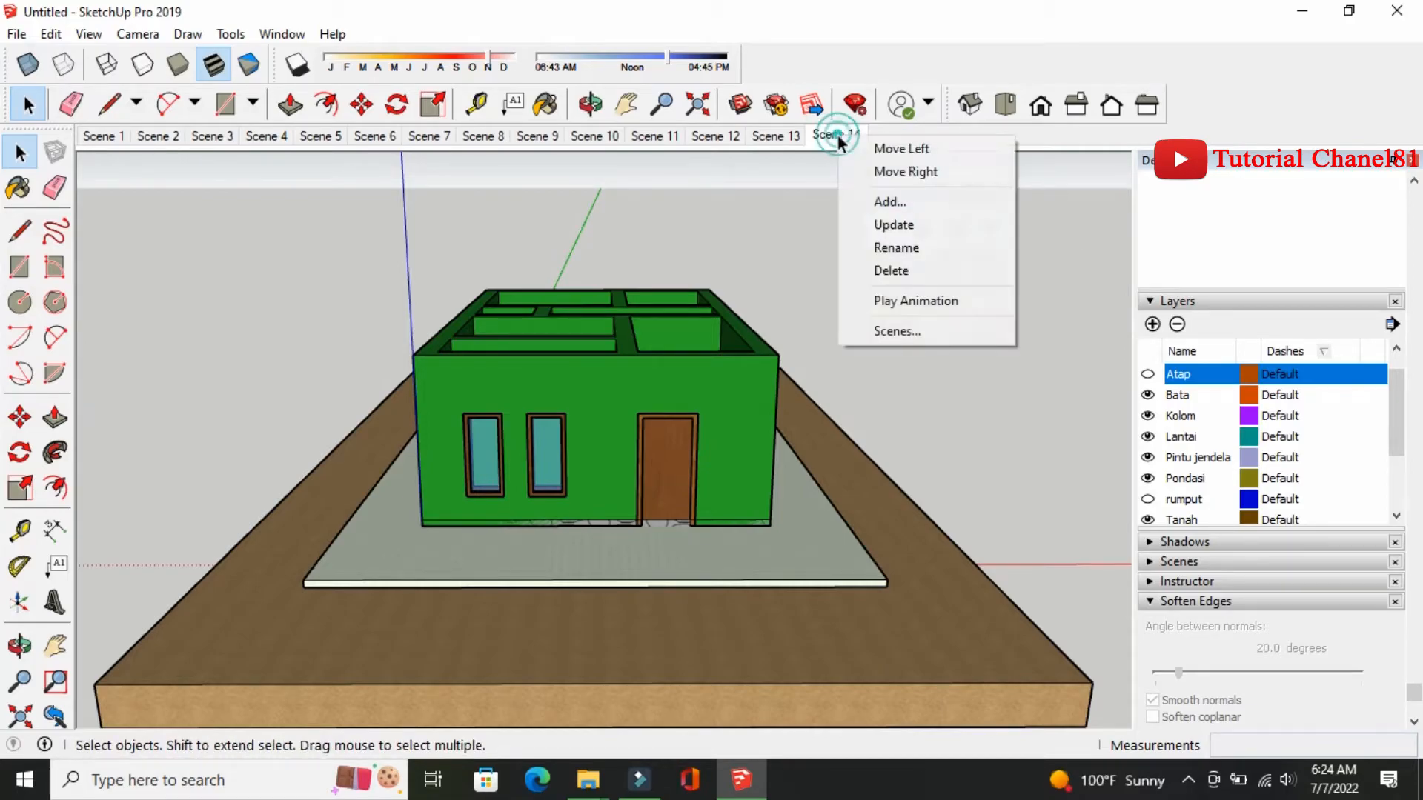
{"action": "left_click", "coordinate": [873, 202]}
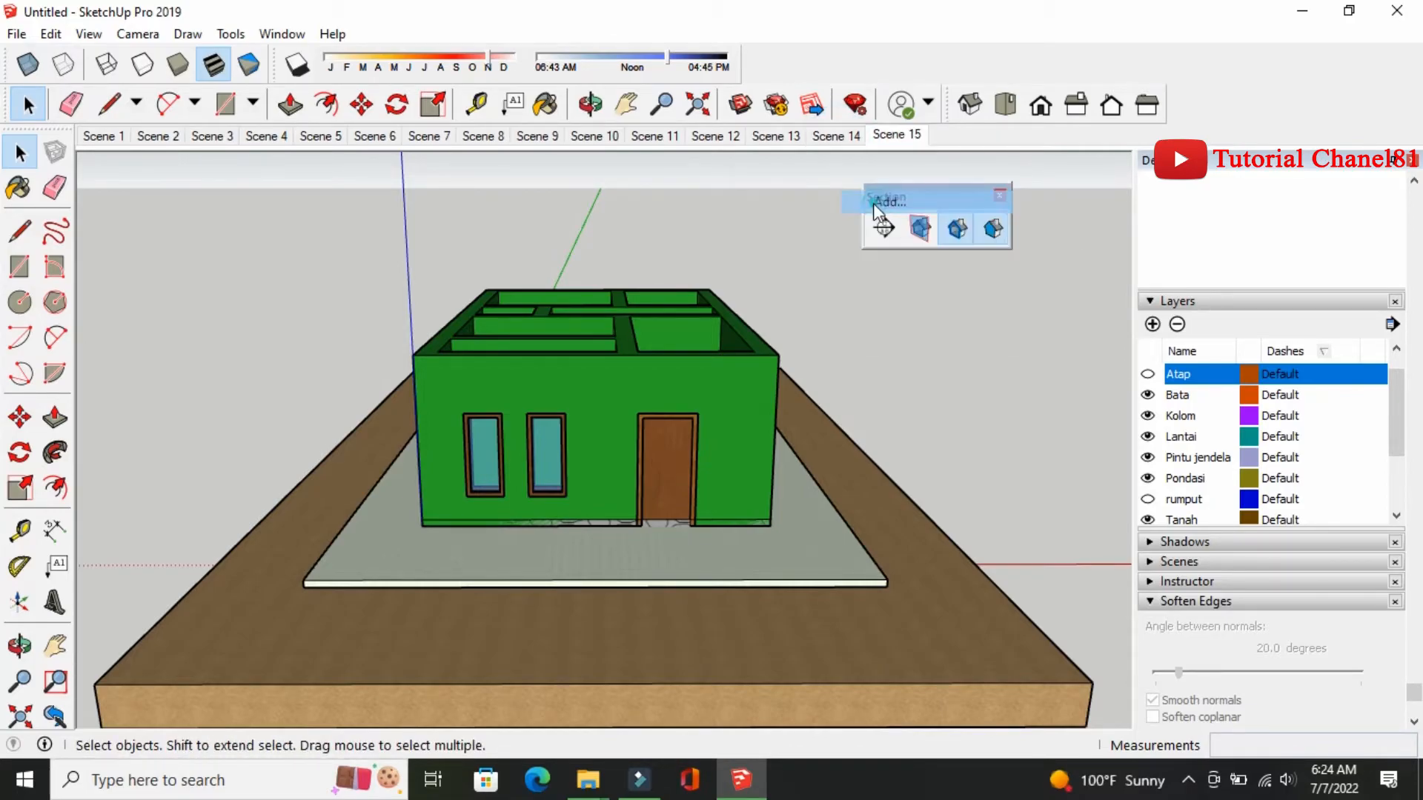
Show the Atap layer and the section planes again, and copy the roof group's section plane straight up about 5.93 m, above the ridge
{"action": "left_click", "coordinate": [1148, 375]}
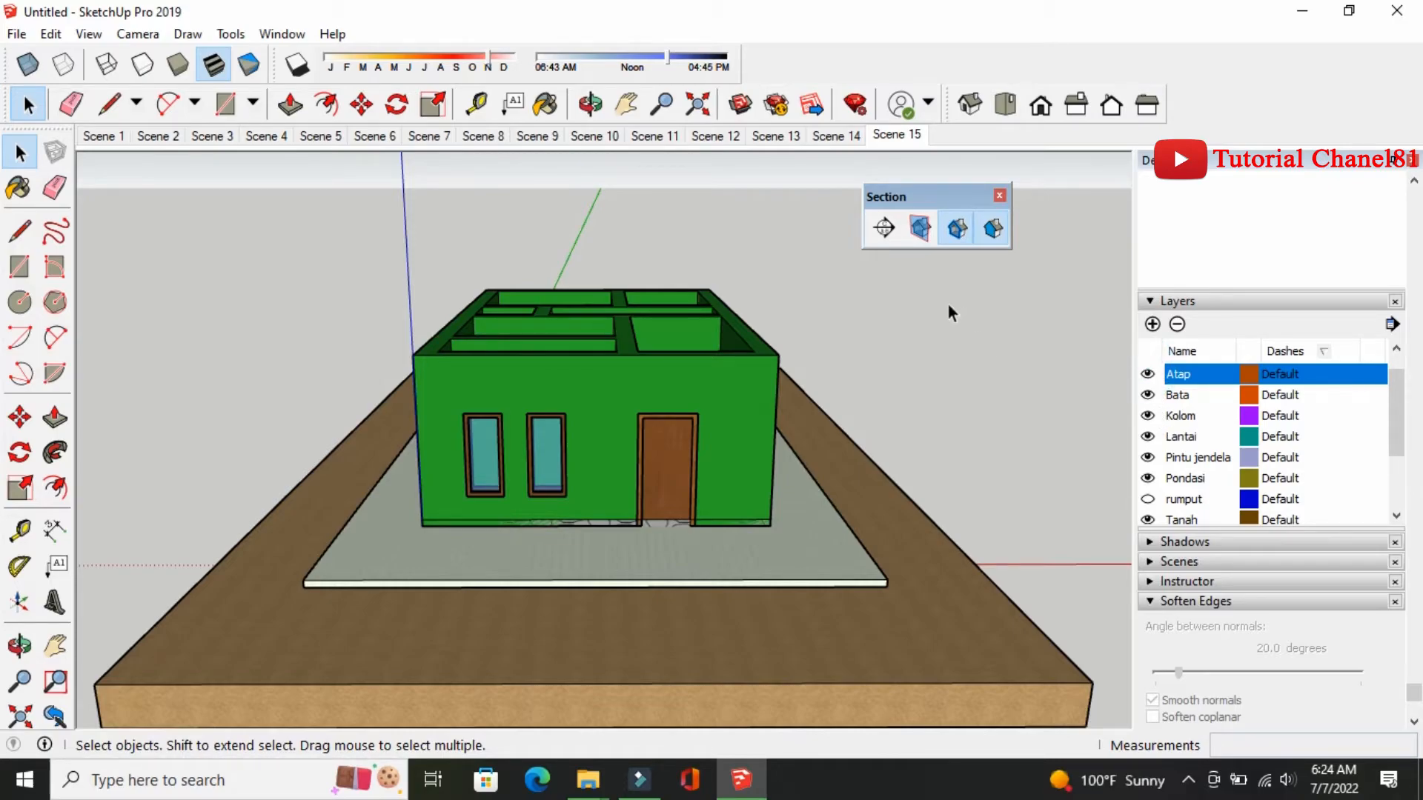
{"action": "left_click", "coordinate": [922, 232]}
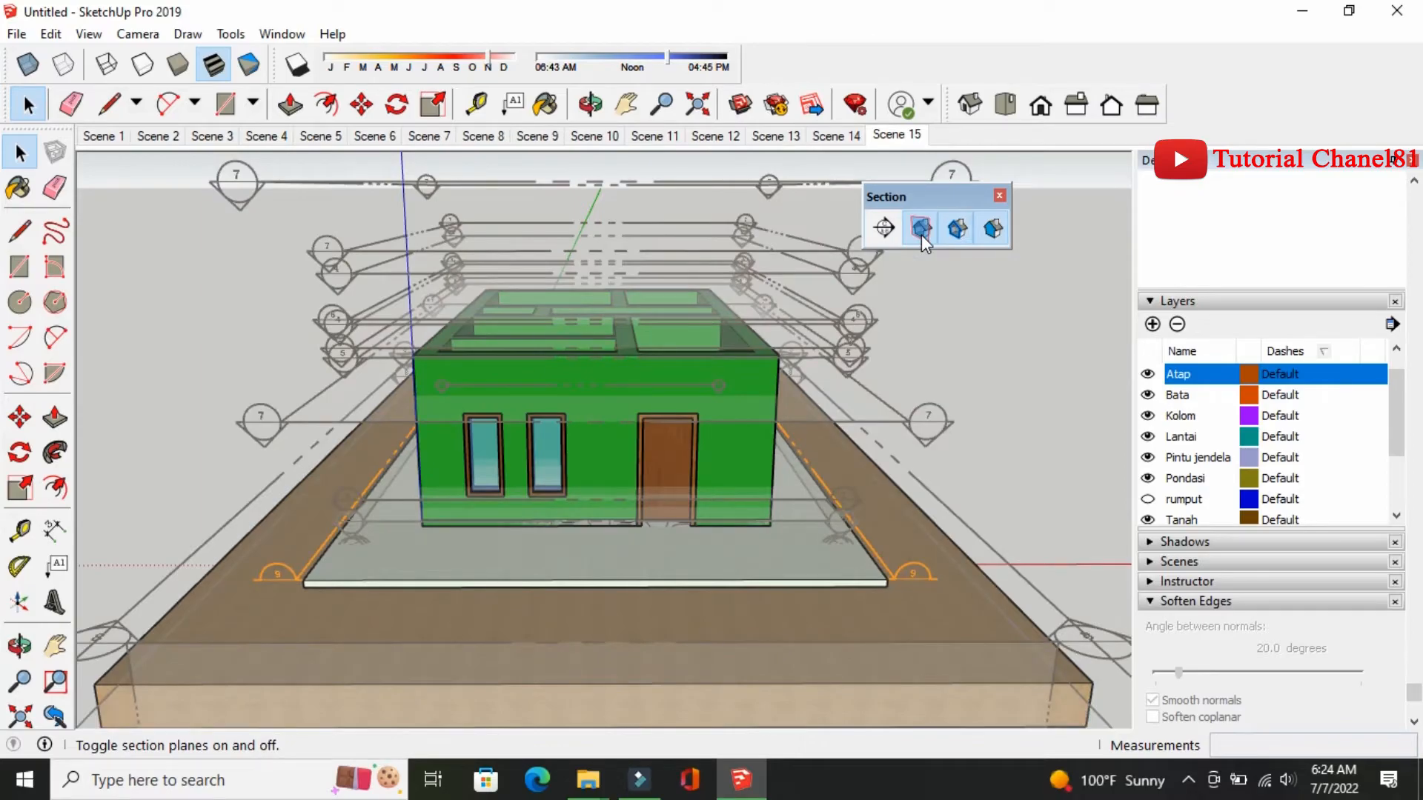
{"action": "double_click", "coordinate": [892, 577]}
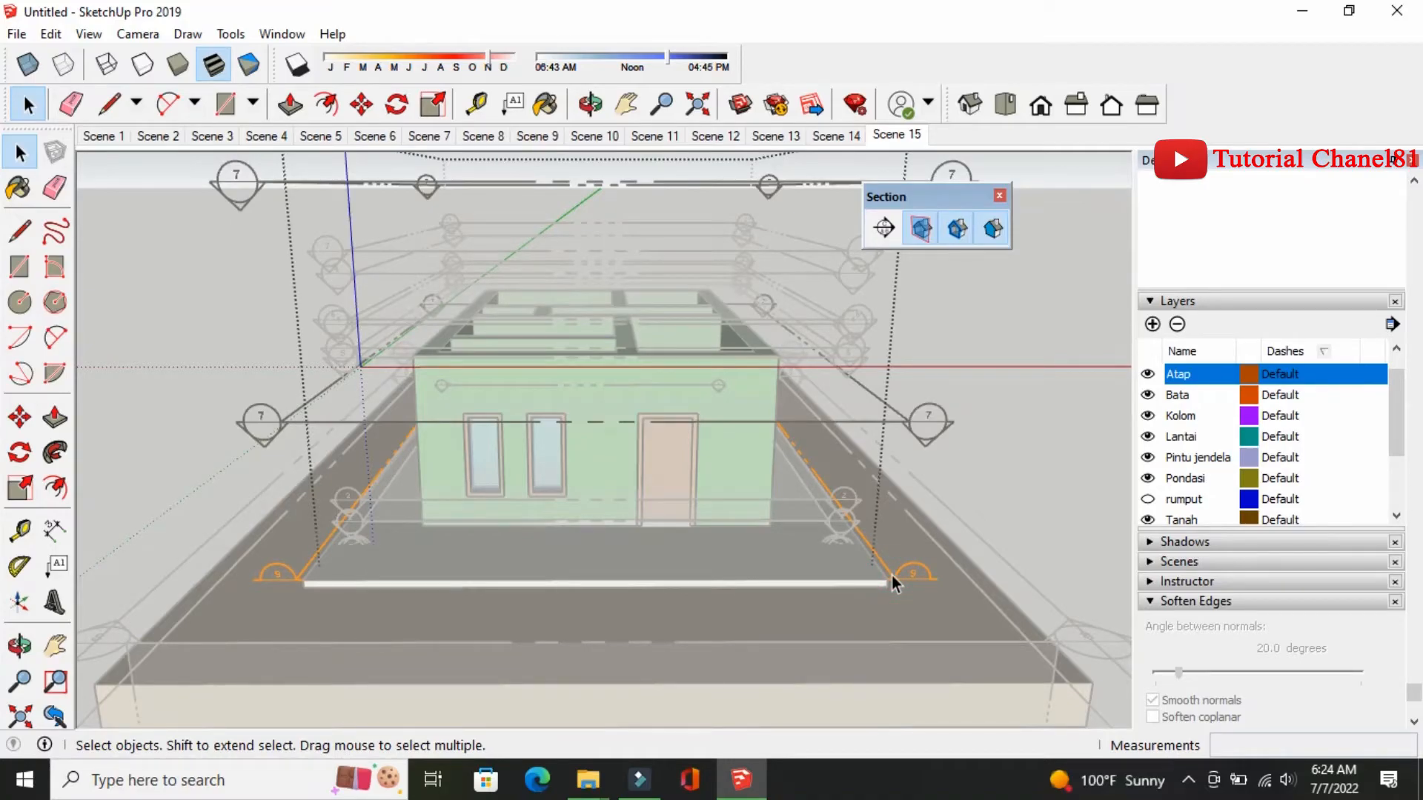
{"action": "double_click", "coordinate": [892, 575]}
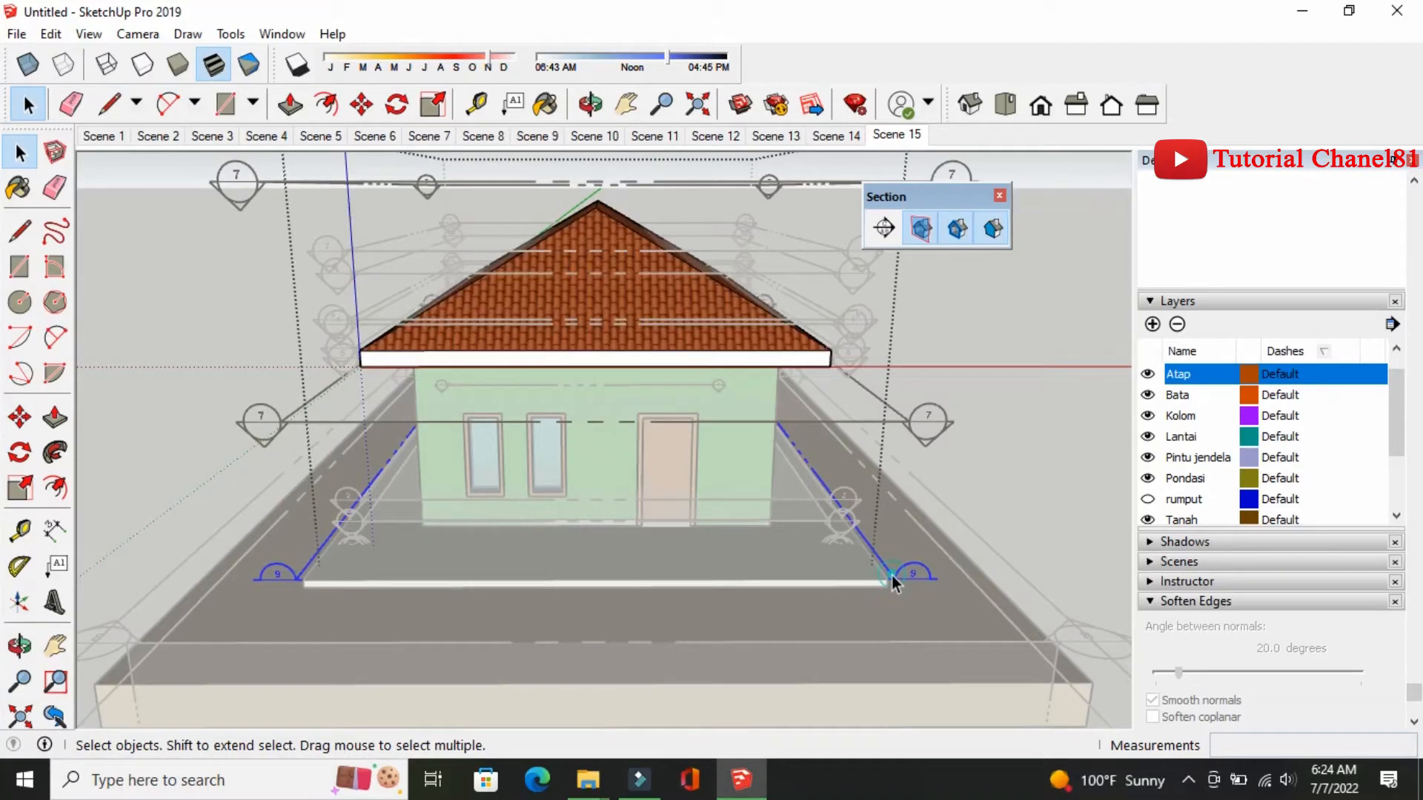
{"action": "left_click", "coordinate": [20, 417]}
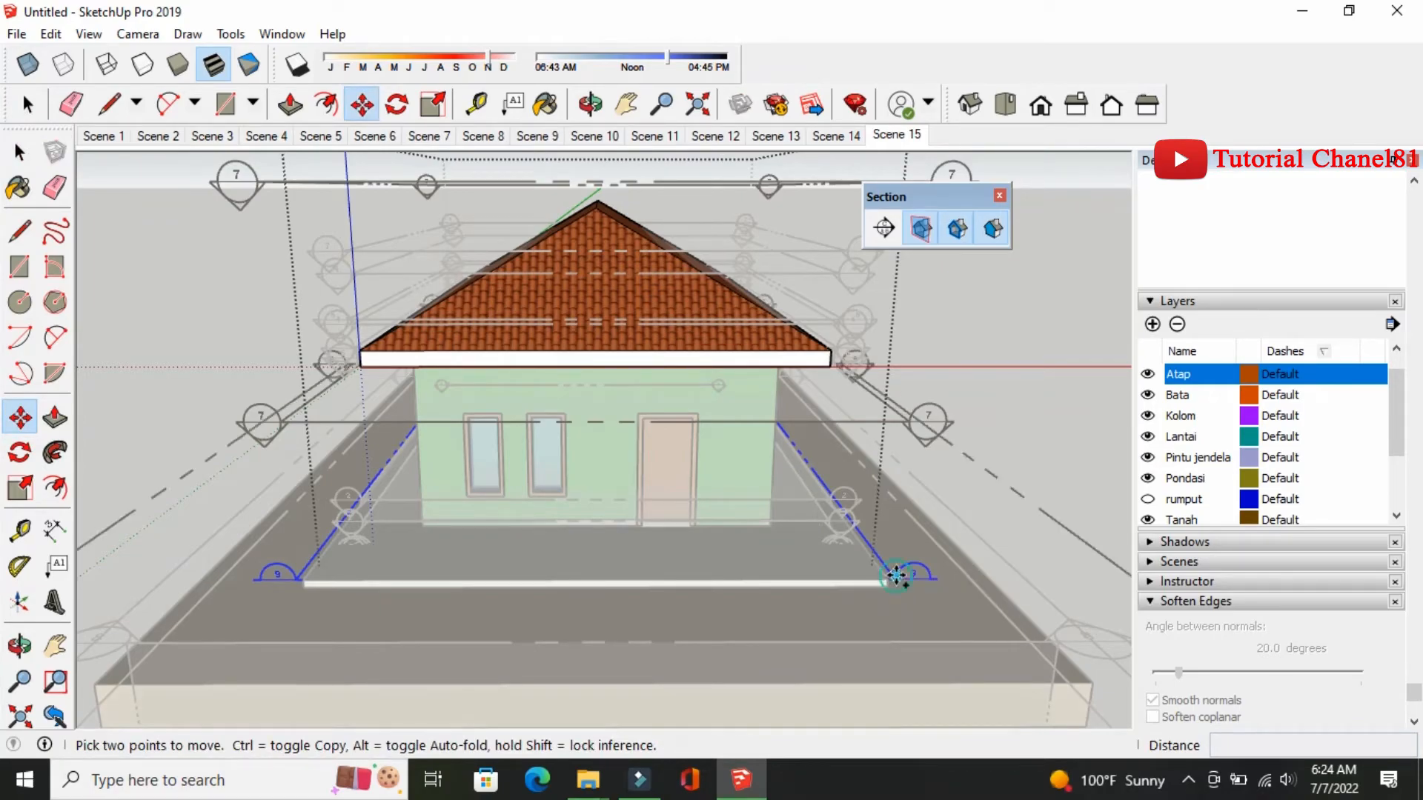
{"action": "left_click", "coordinate": [895, 575]}
{"action": "key", "text": "ctrl"}
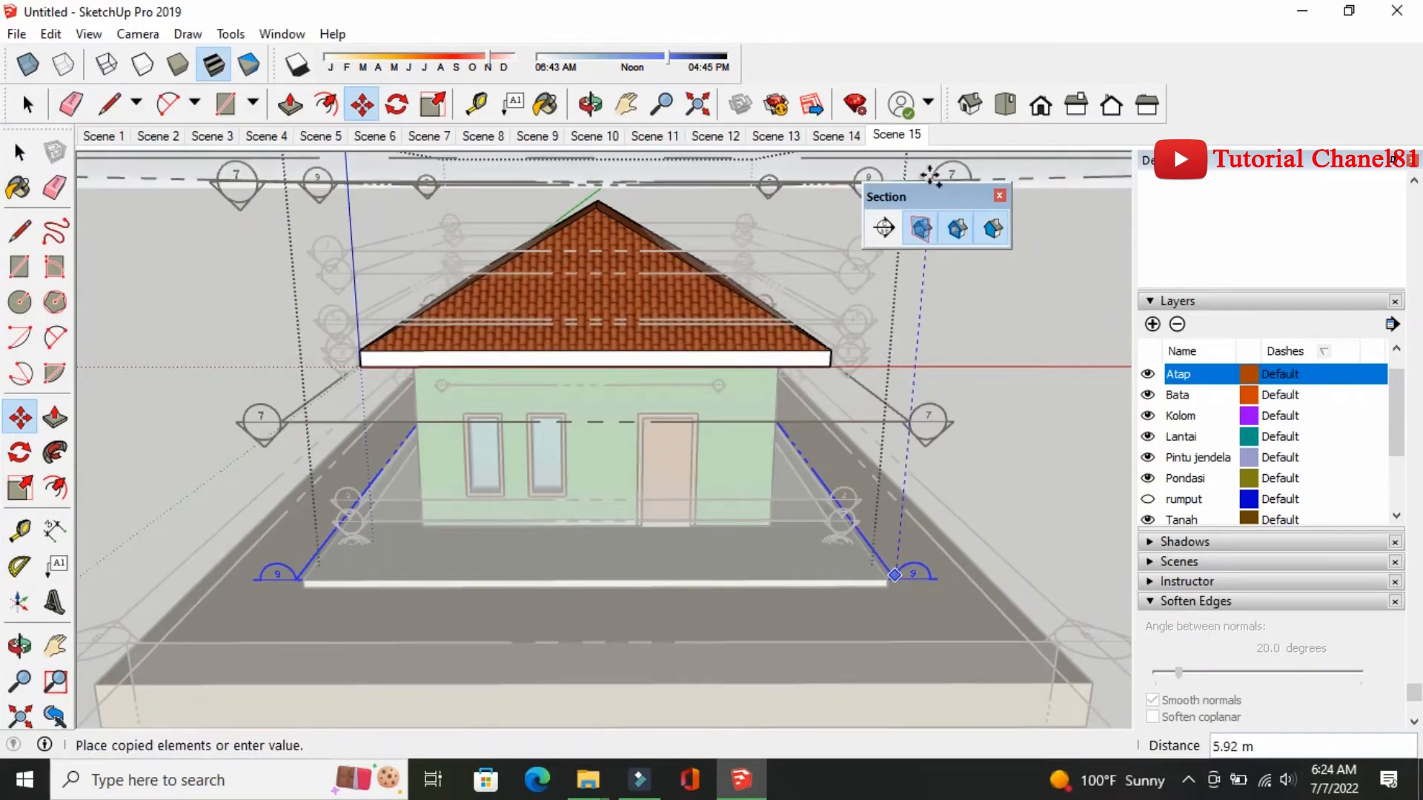
{"action": "left_click", "coordinate": [934, 175]}
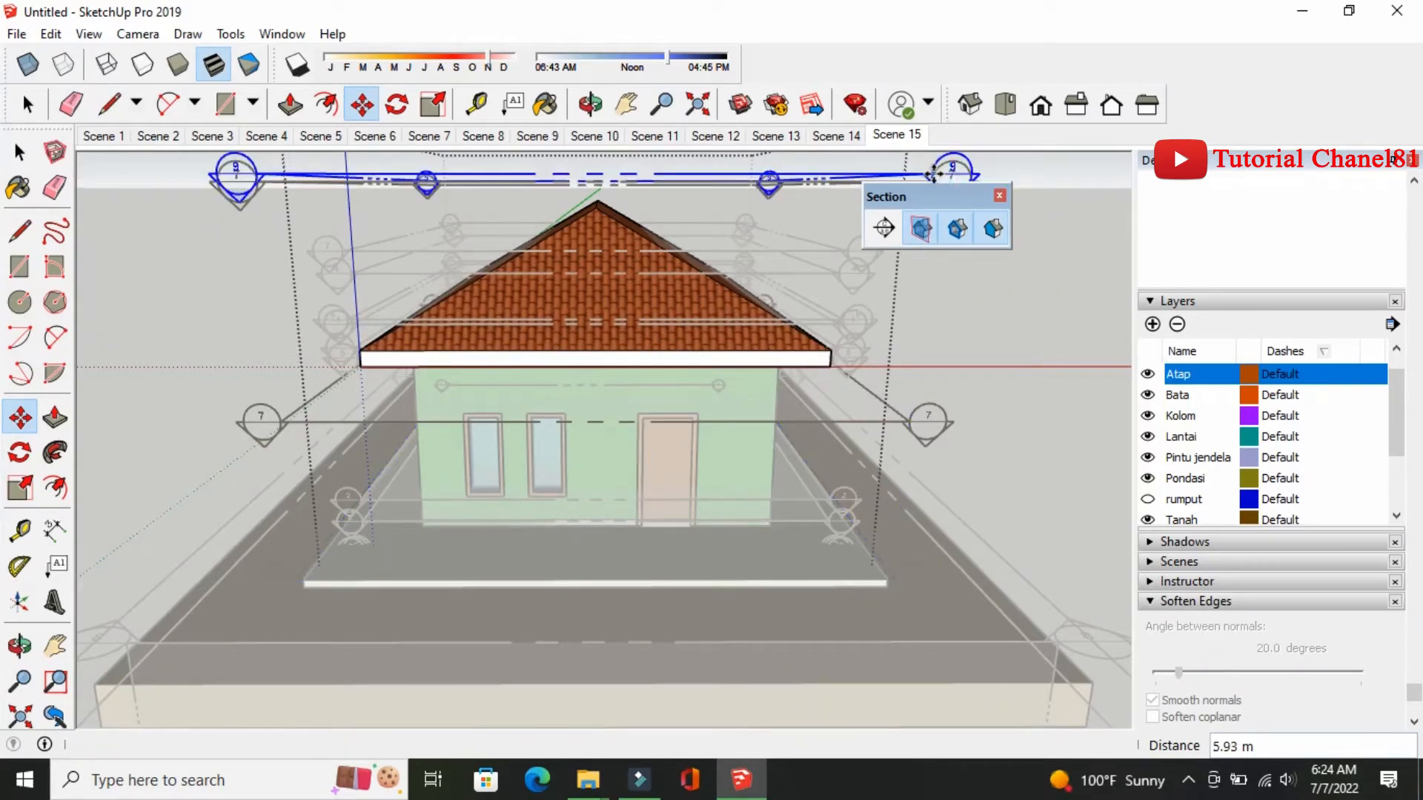
Hide the section planes, add Scene 16 after Scene 15 and leave the roof group
{"action": "left_click", "coordinate": [921, 230]}
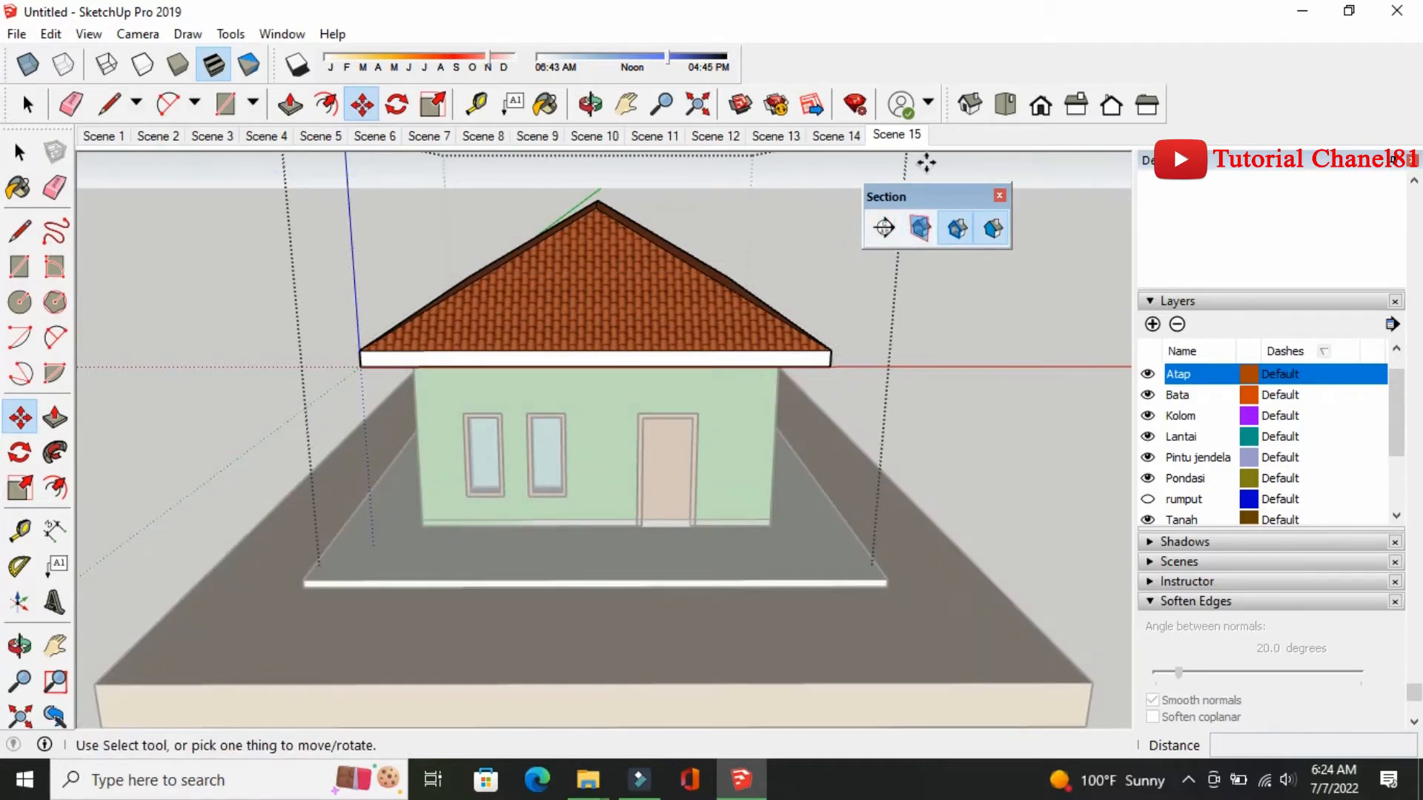
{"action": "right_click", "coordinate": [914, 136]}
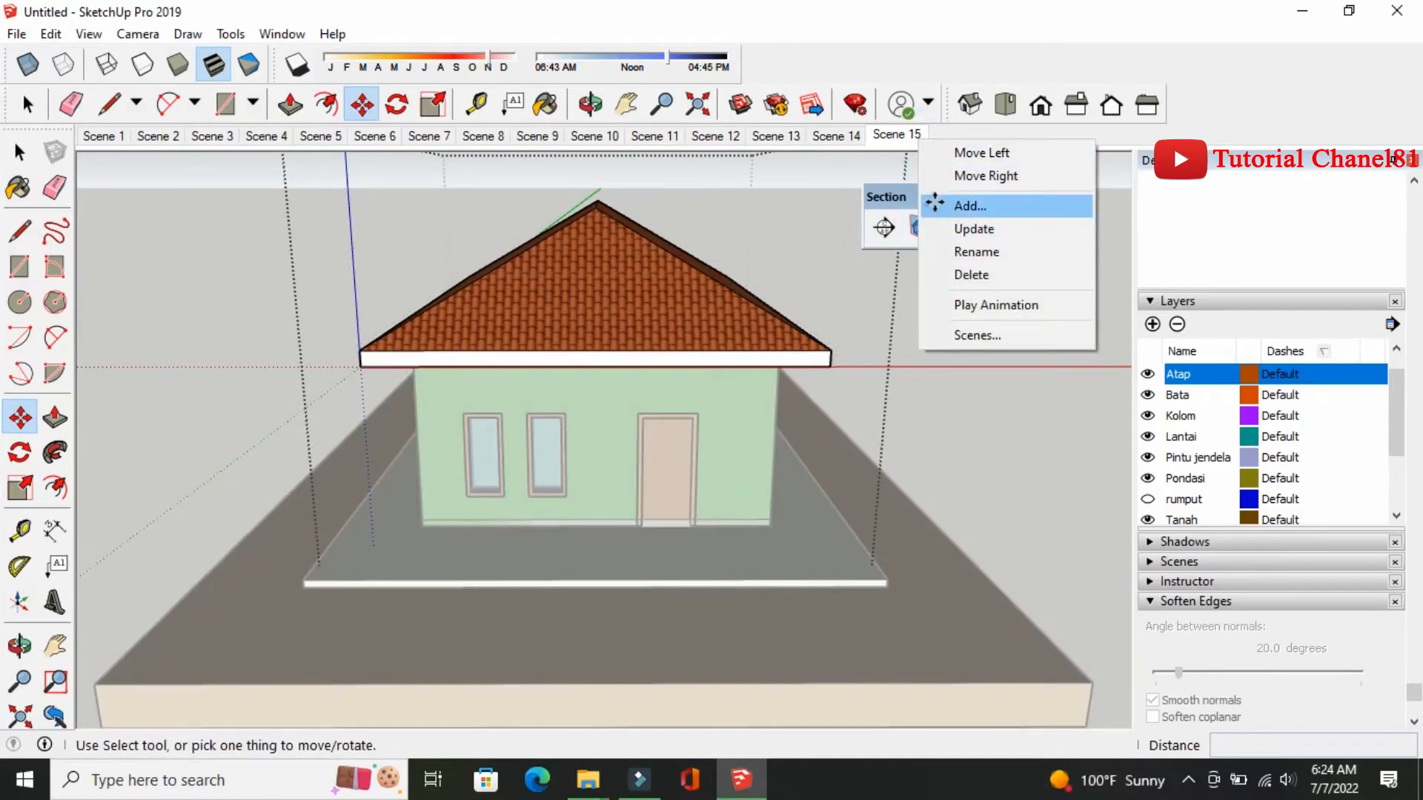
{"action": "left_click", "coordinate": [935, 205]}
{"action": "left_click", "coordinate": [19, 152]}
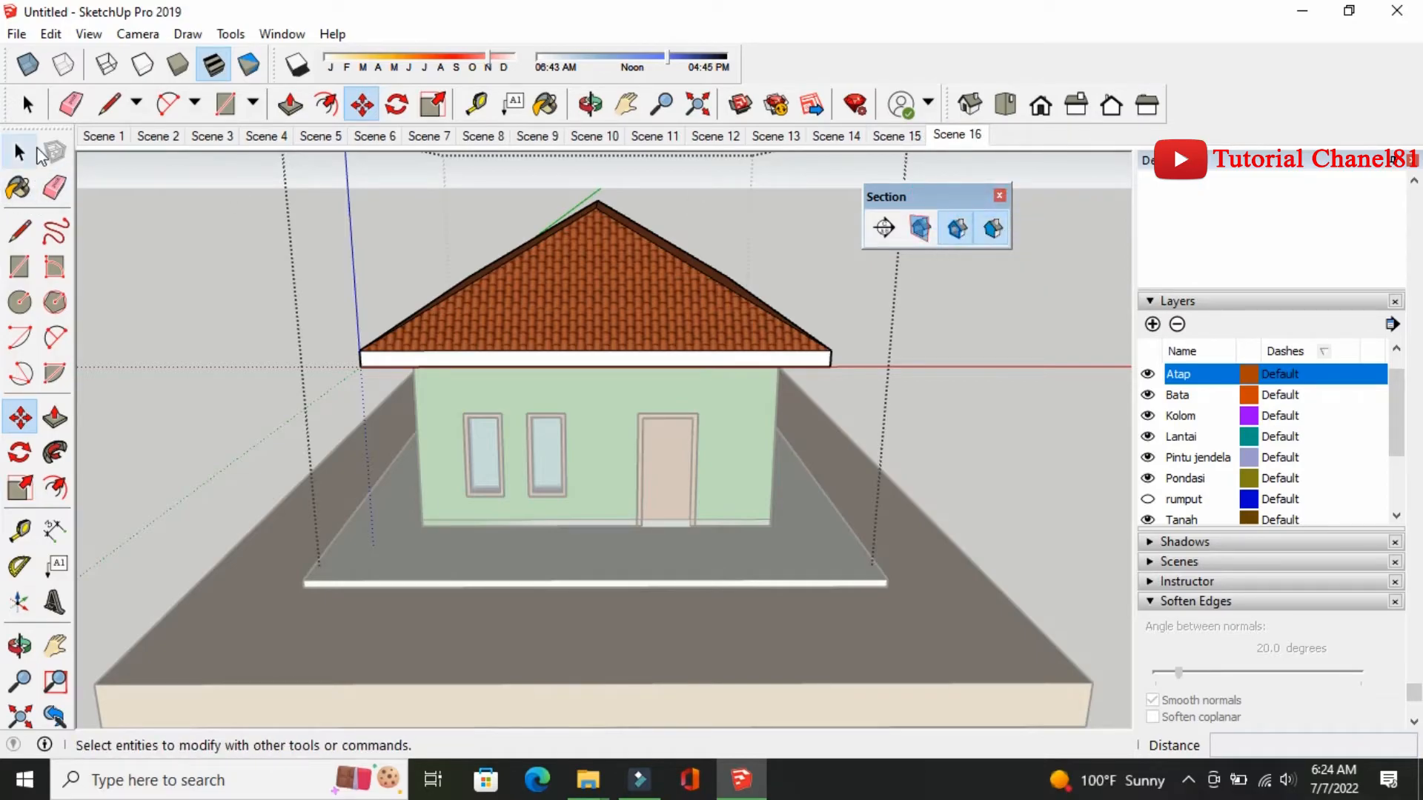
{"action": "left_click", "coordinate": [162, 218]}
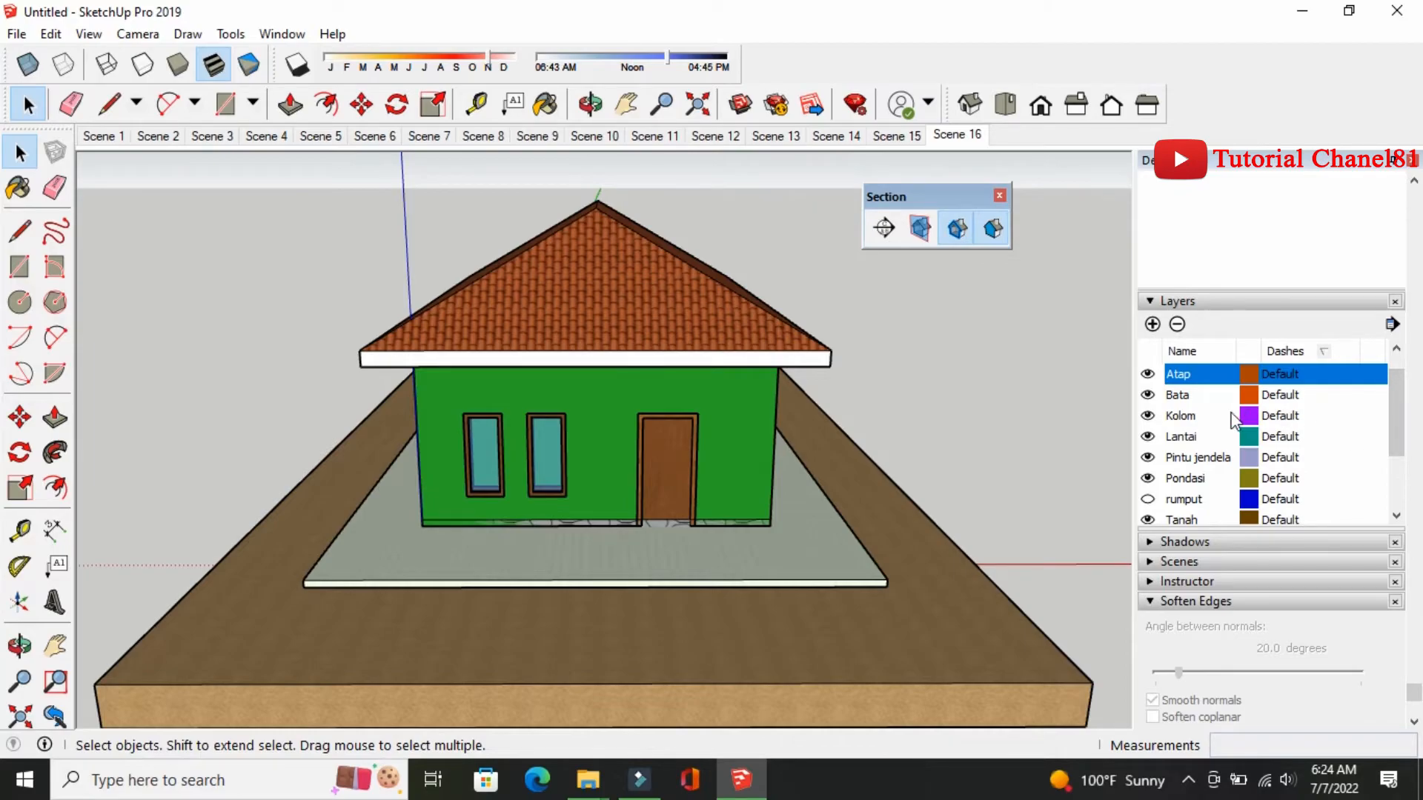
Make the Topi fasad layer visible
{"action": "mouse_move", "coordinate": [1389, 413]}
{"action": "left_mouse_down"}
{"action": "mouse_move", "coordinate": [1386, 437]}
{"action": "mouse_move", "coordinate": [1386, 422]}
{"action": "left_mouse_up"}
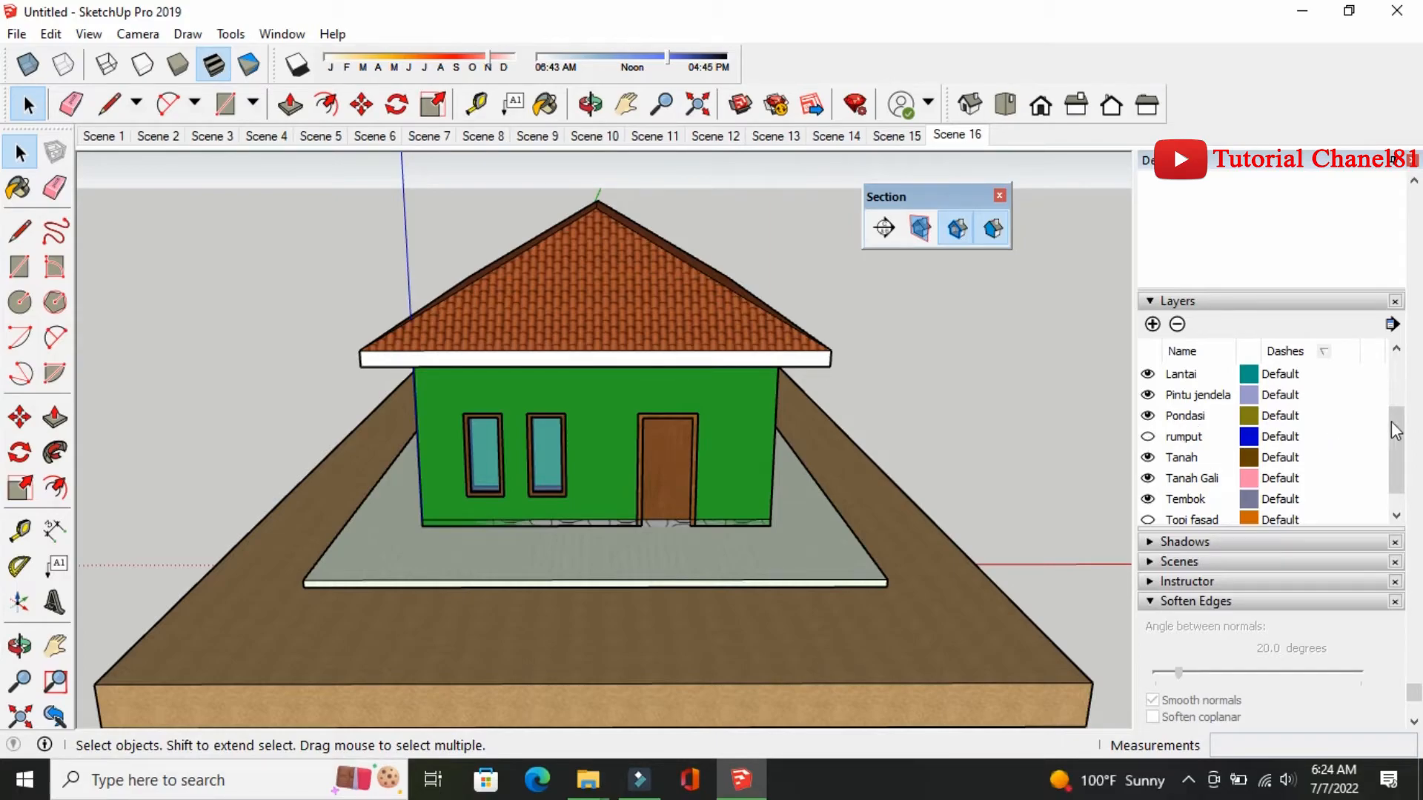
{"action": "left_click_drag", "start_coordinate": [1391, 421], "coordinate": [1393, 445]}
{"action": "left_click", "coordinate": [1149, 500]}
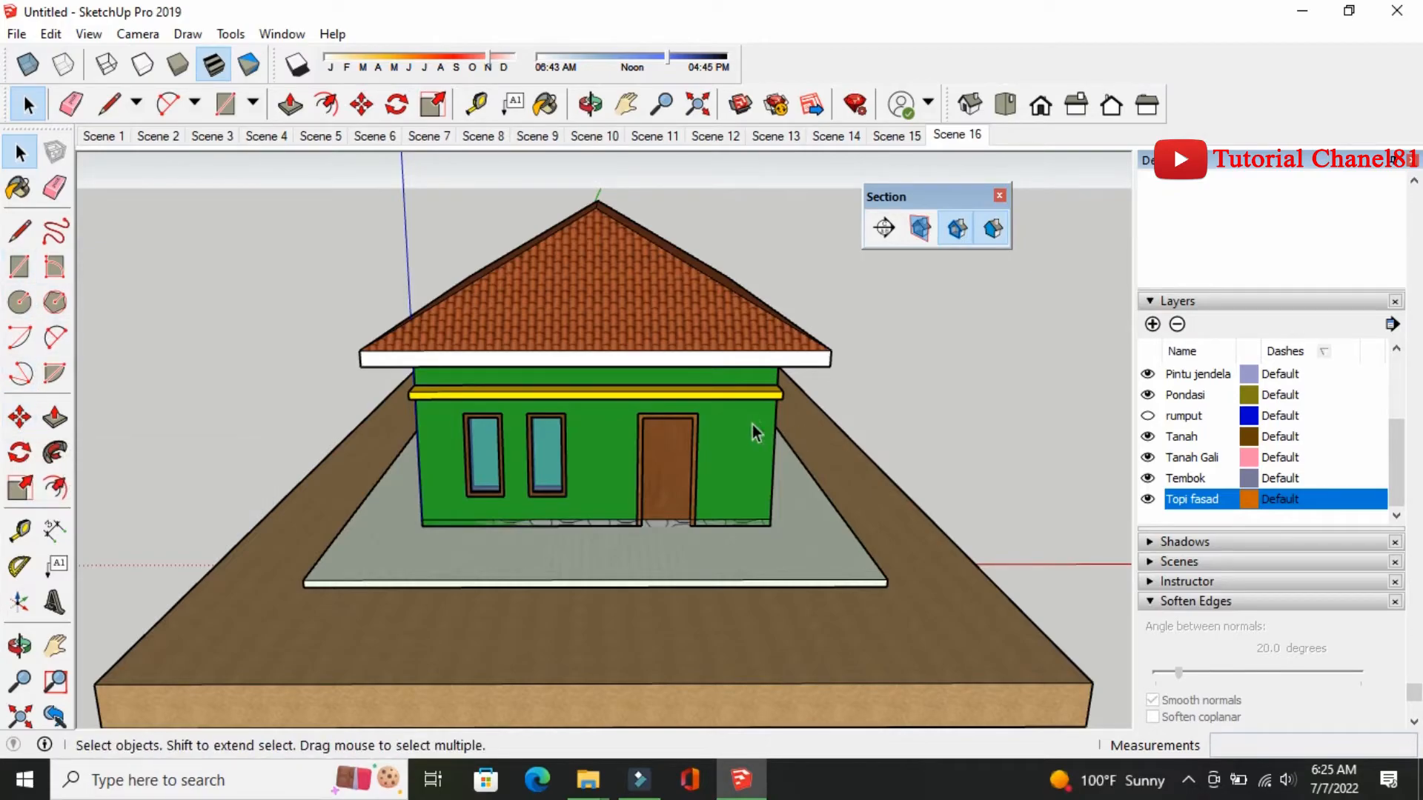
Inside the yellow facade trim group, place a section plane parallel to the front wall, naming it topi fasad with symbol 10
{"action": "double_click", "coordinate": [750, 397]}
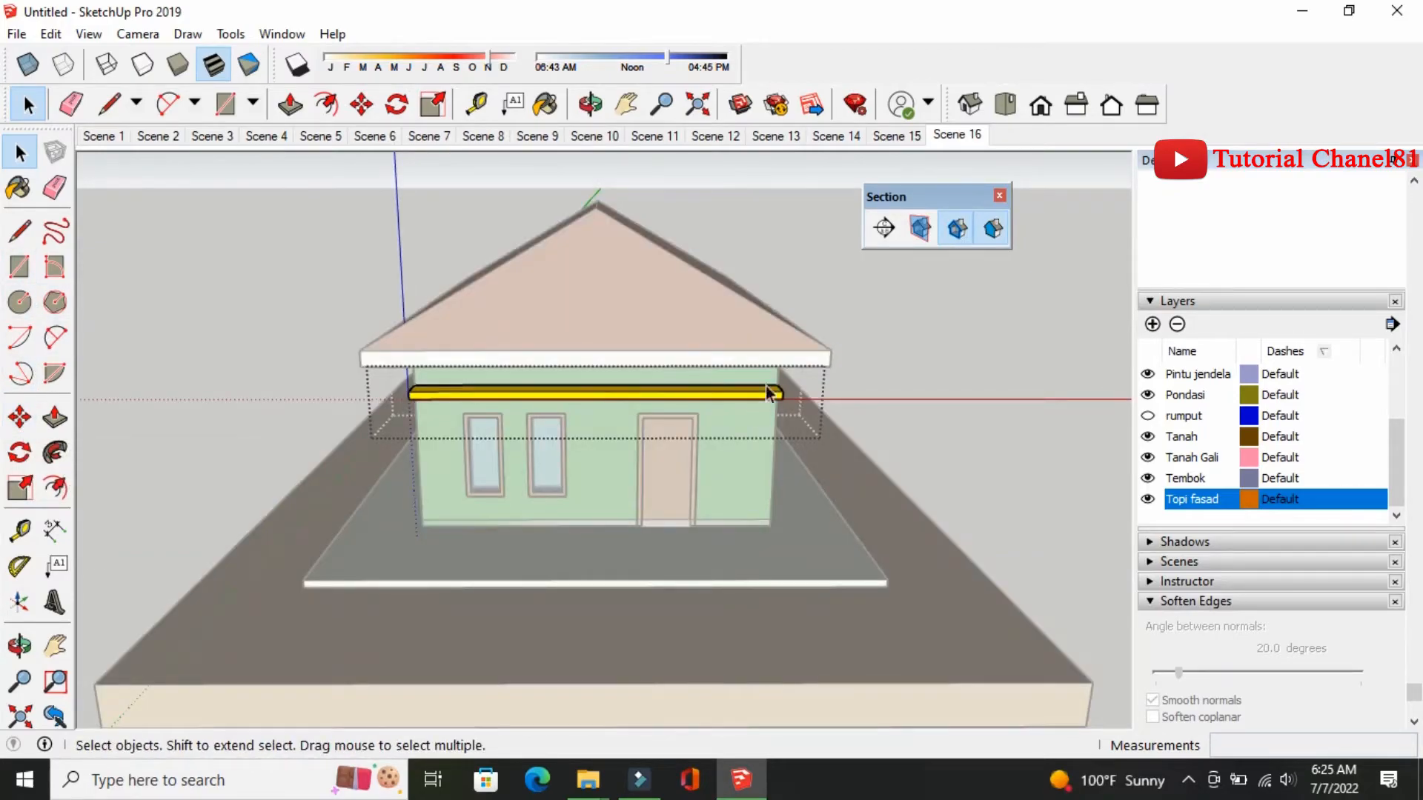
{"action": "left_click", "coordinate": [884, 229]}
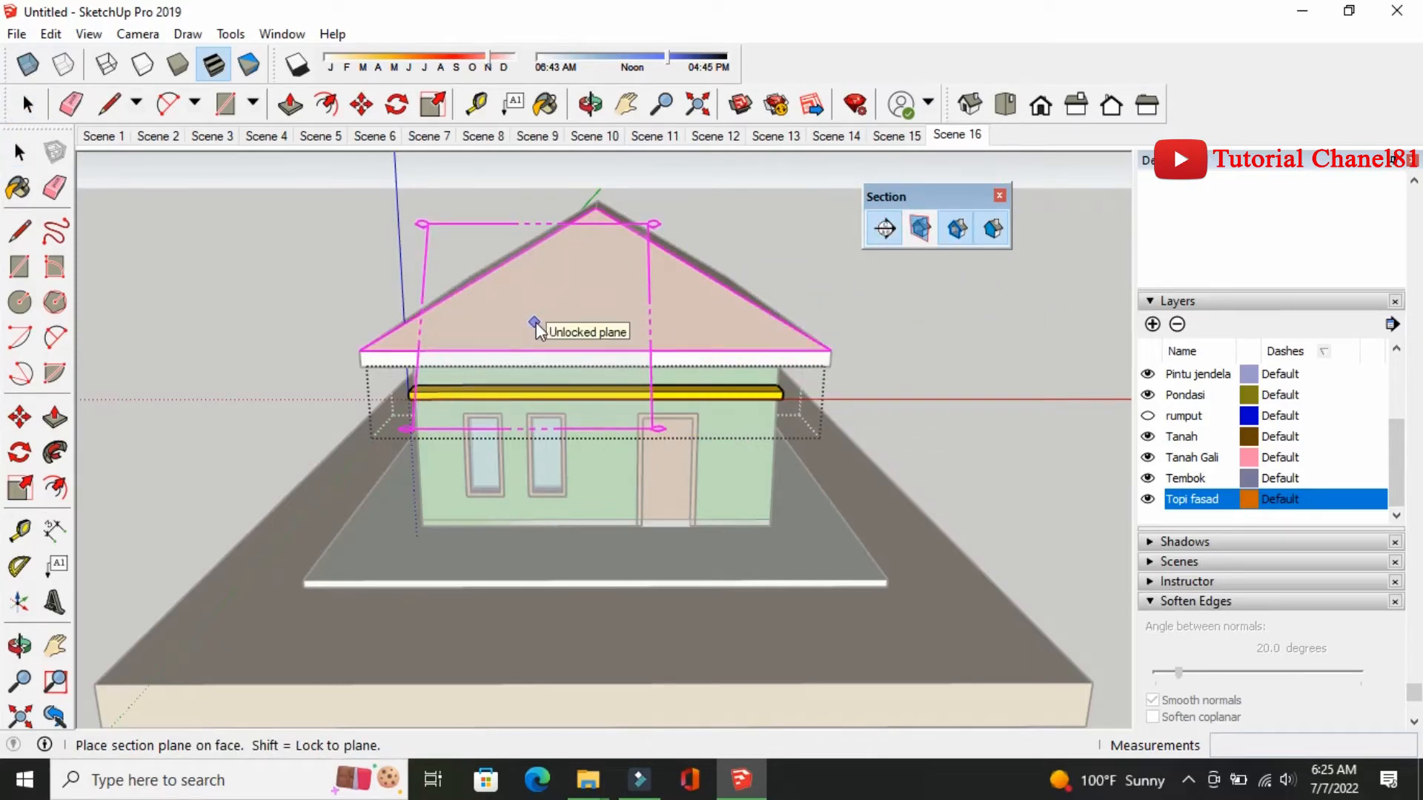
{"action": "left_click", "coordinate": [600, 492]}
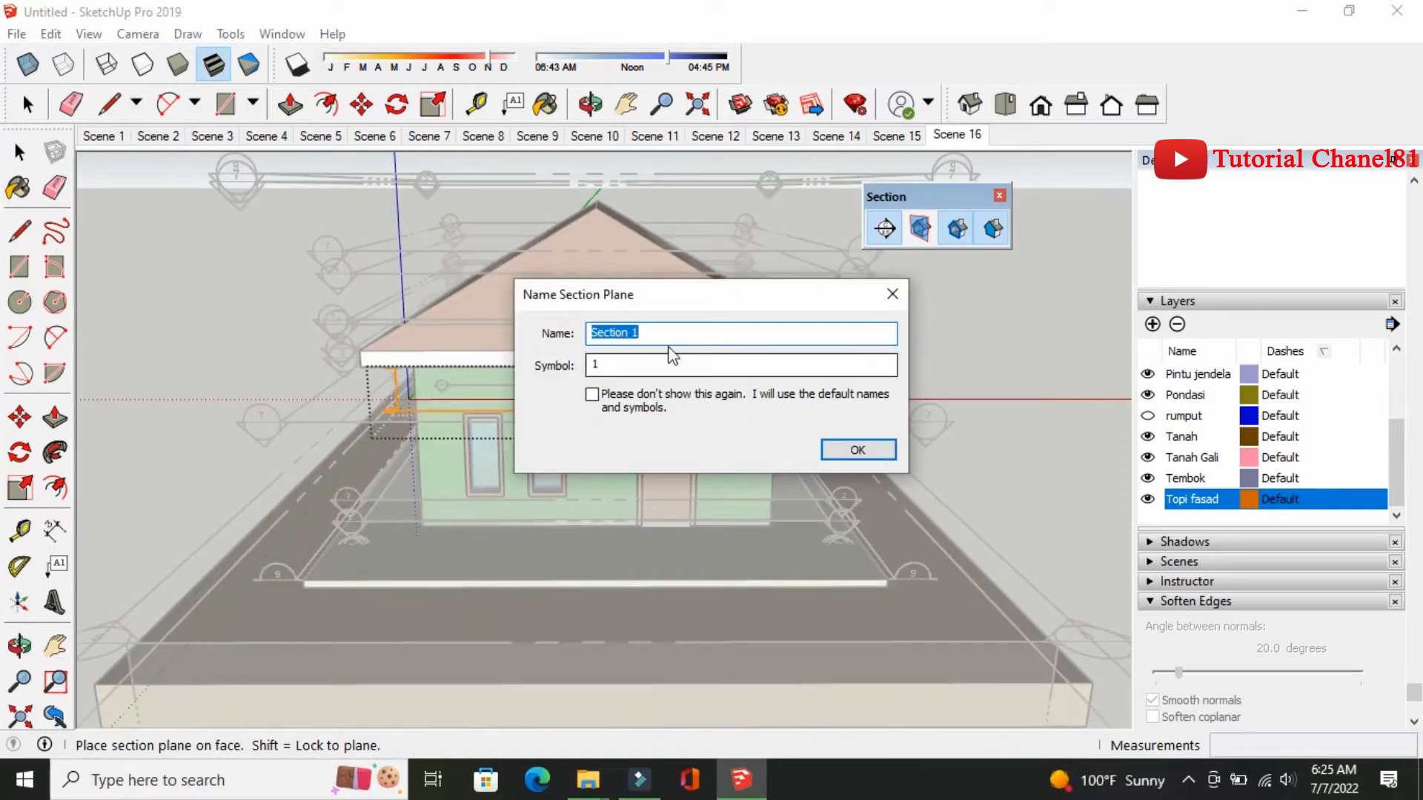
{"action": "type", "text": "topi fasad"}
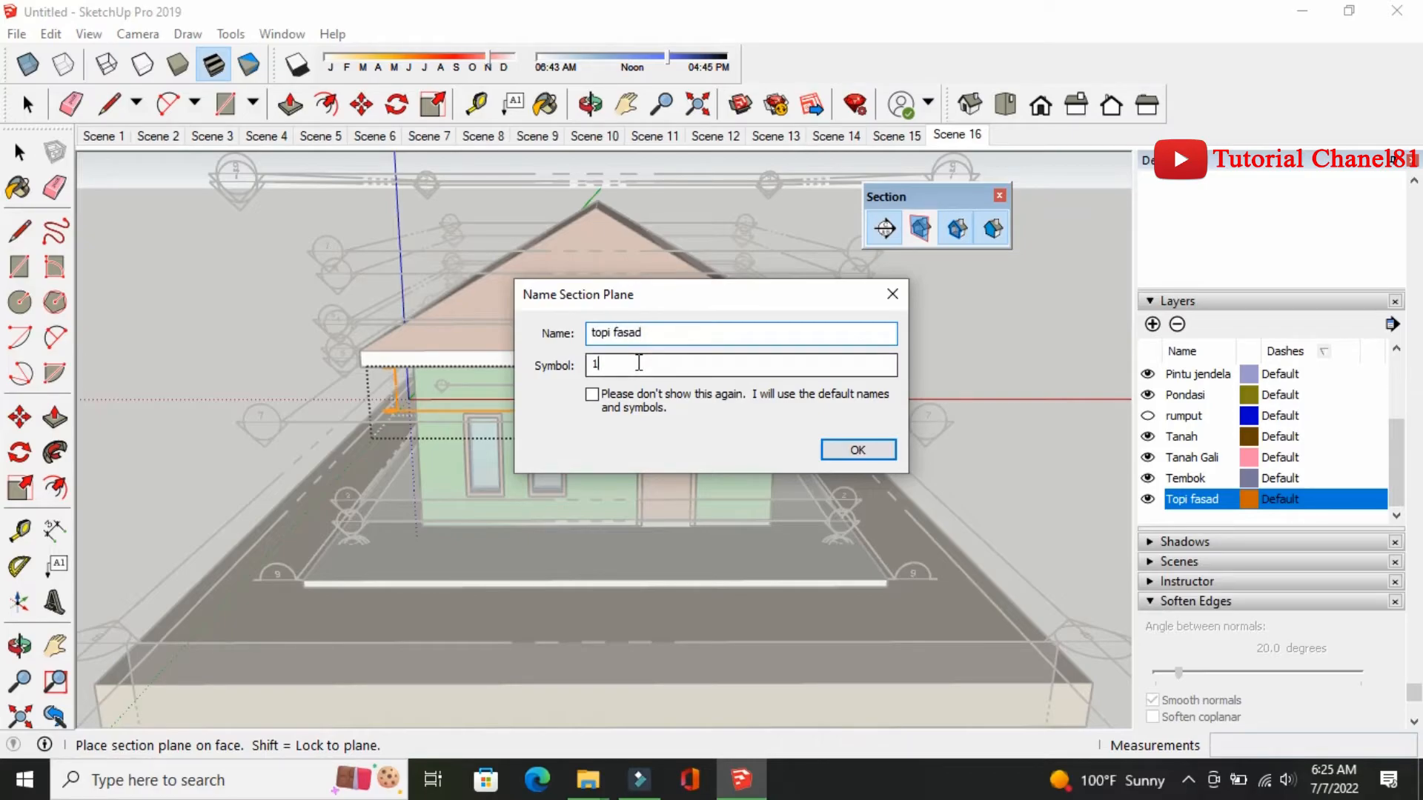
{"action": "left_click_drag", "start_coordinate": [638, 362], "coordinate": [581, 362]}
{"action": "type", "text": "10"}
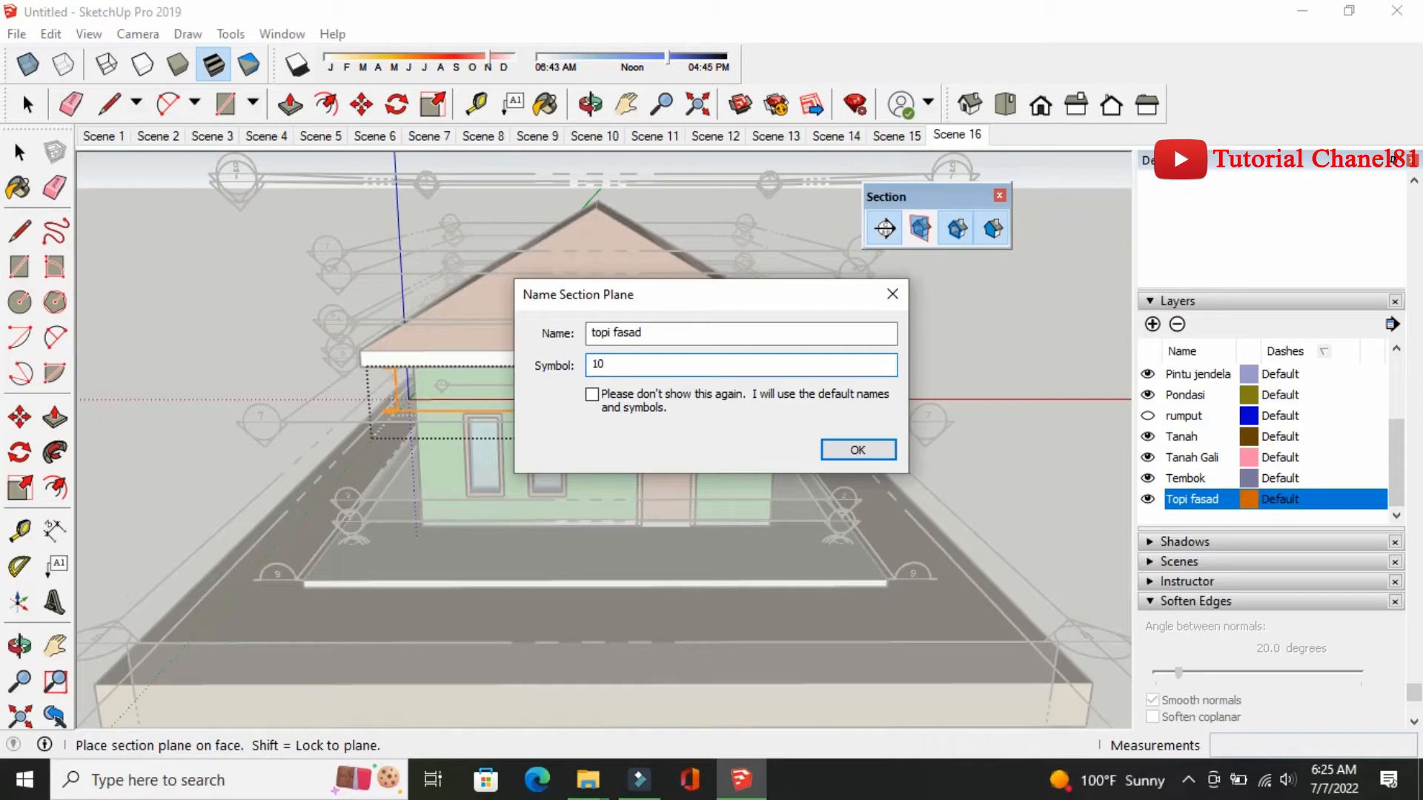
{"action": "left_click", "coordinate": [837, 450]}
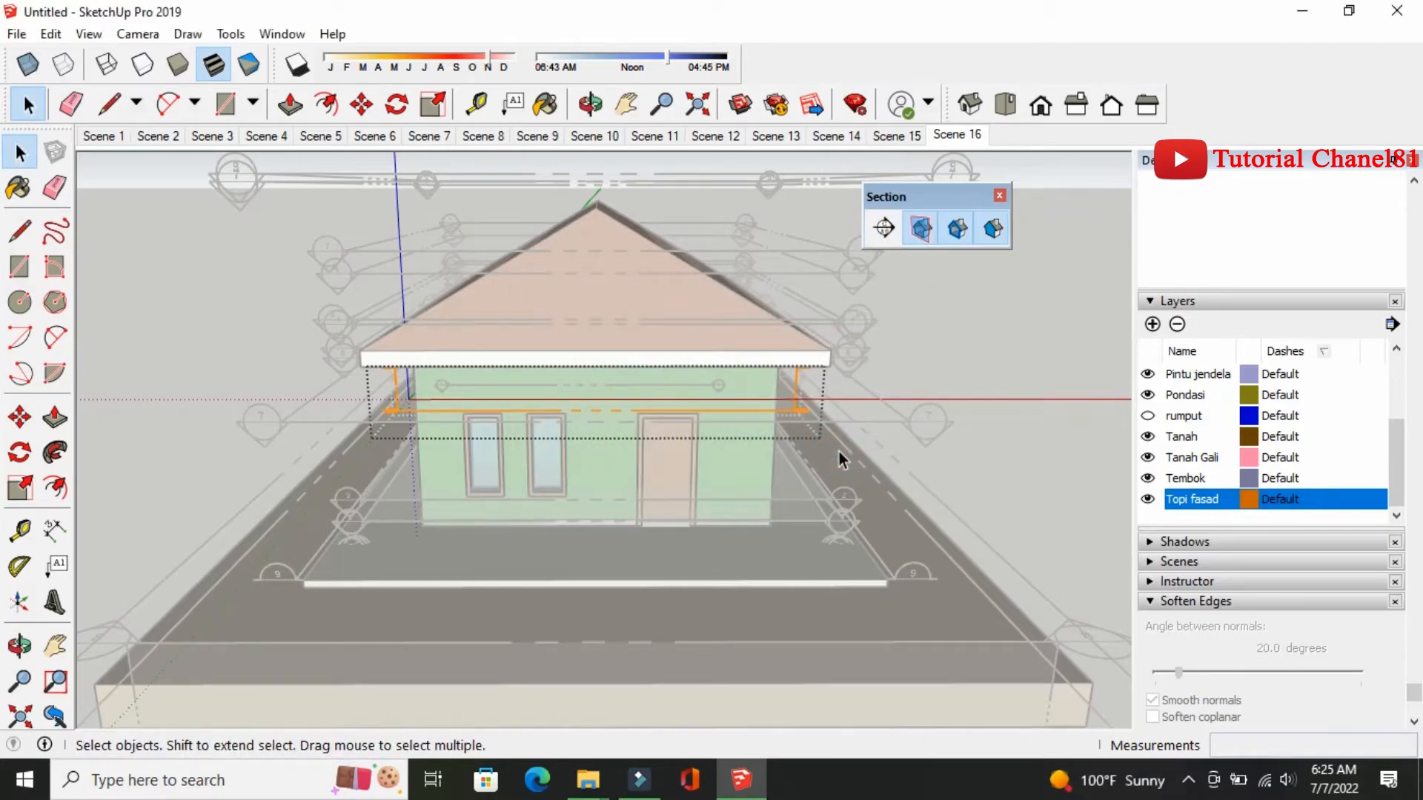
Leave the facade trim group and hide both the Topi fasad layer and the section planes
{"action": "left_click", "coordinate": [1048, 297]}
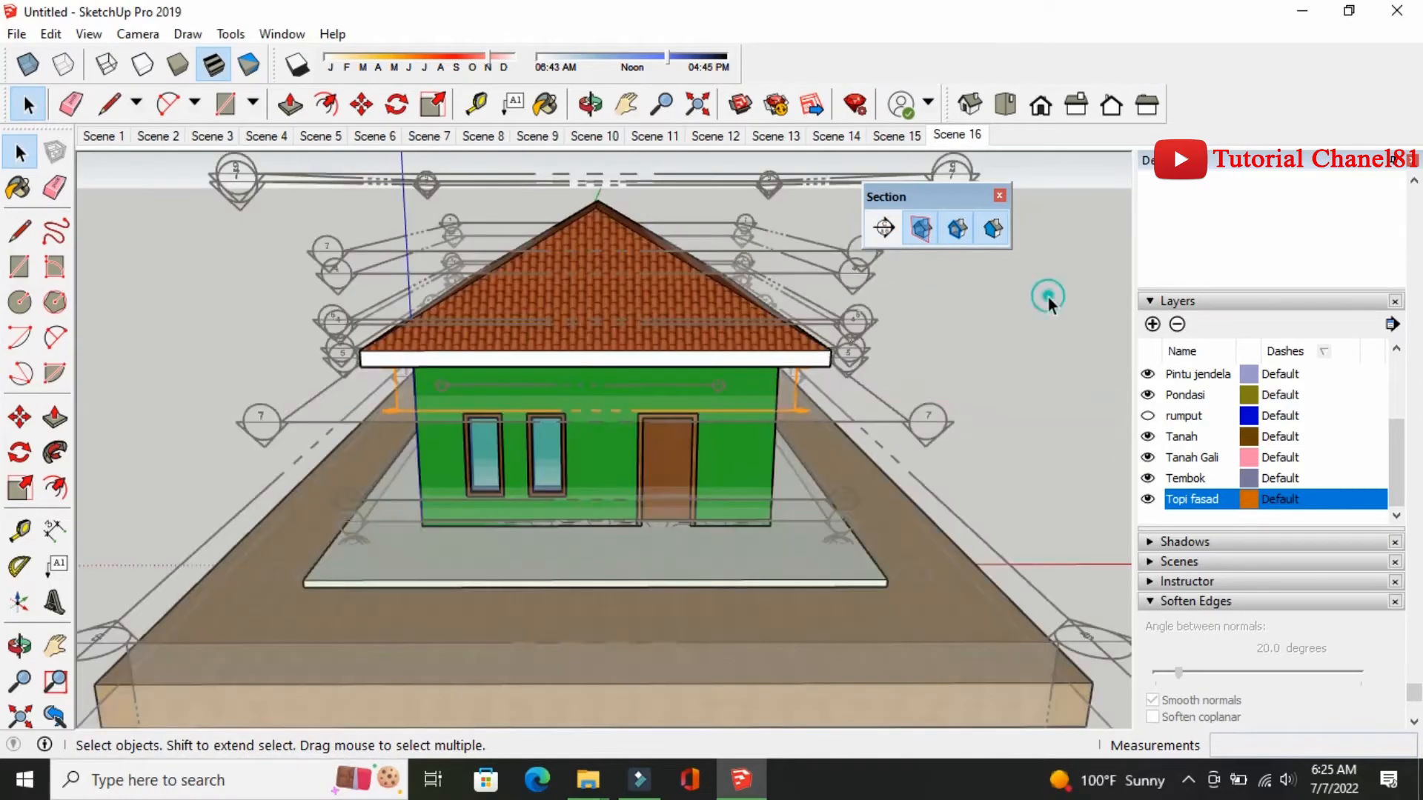
{"action": "left_click", "coordinate": [1148, 499]}
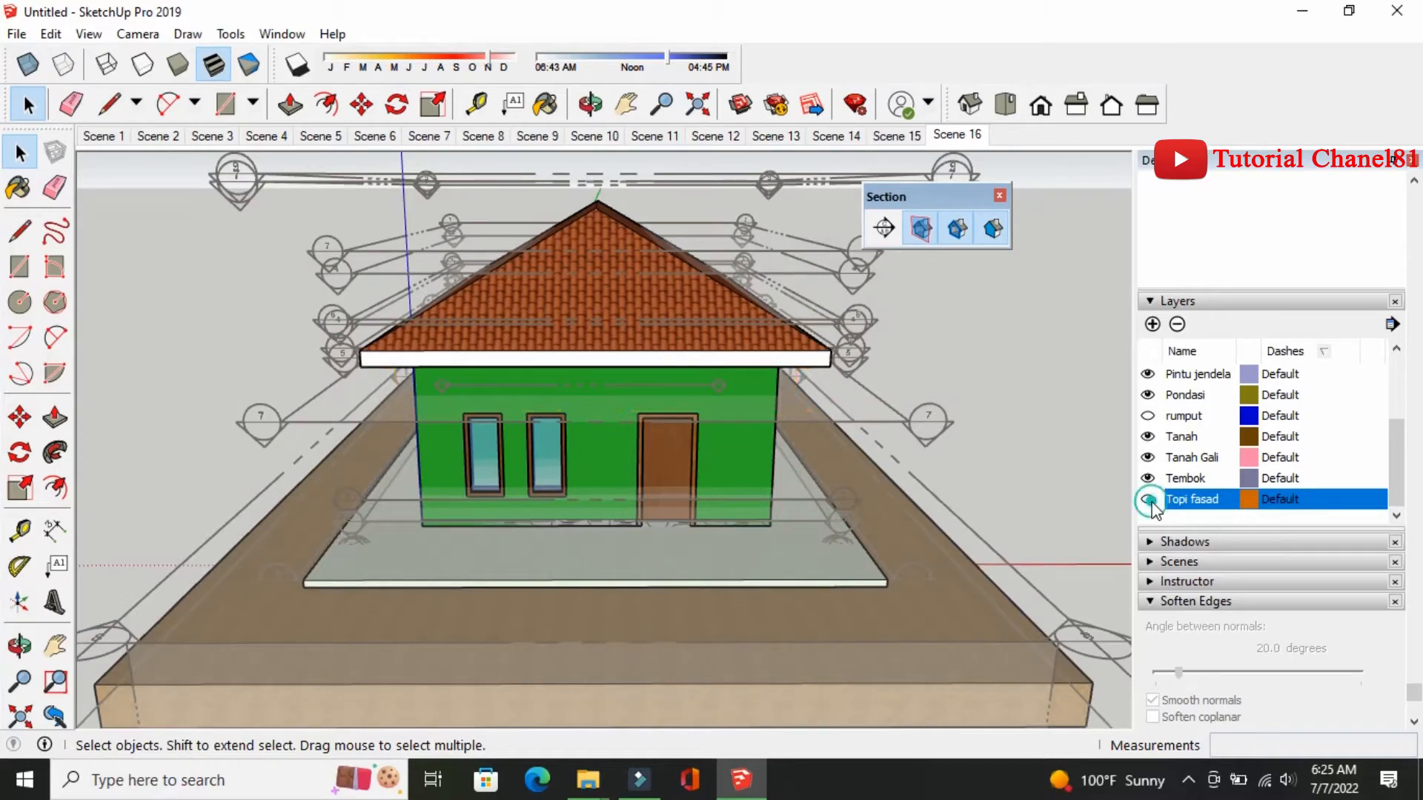
{"action": "left_click", "coordinate": [921, 230]}
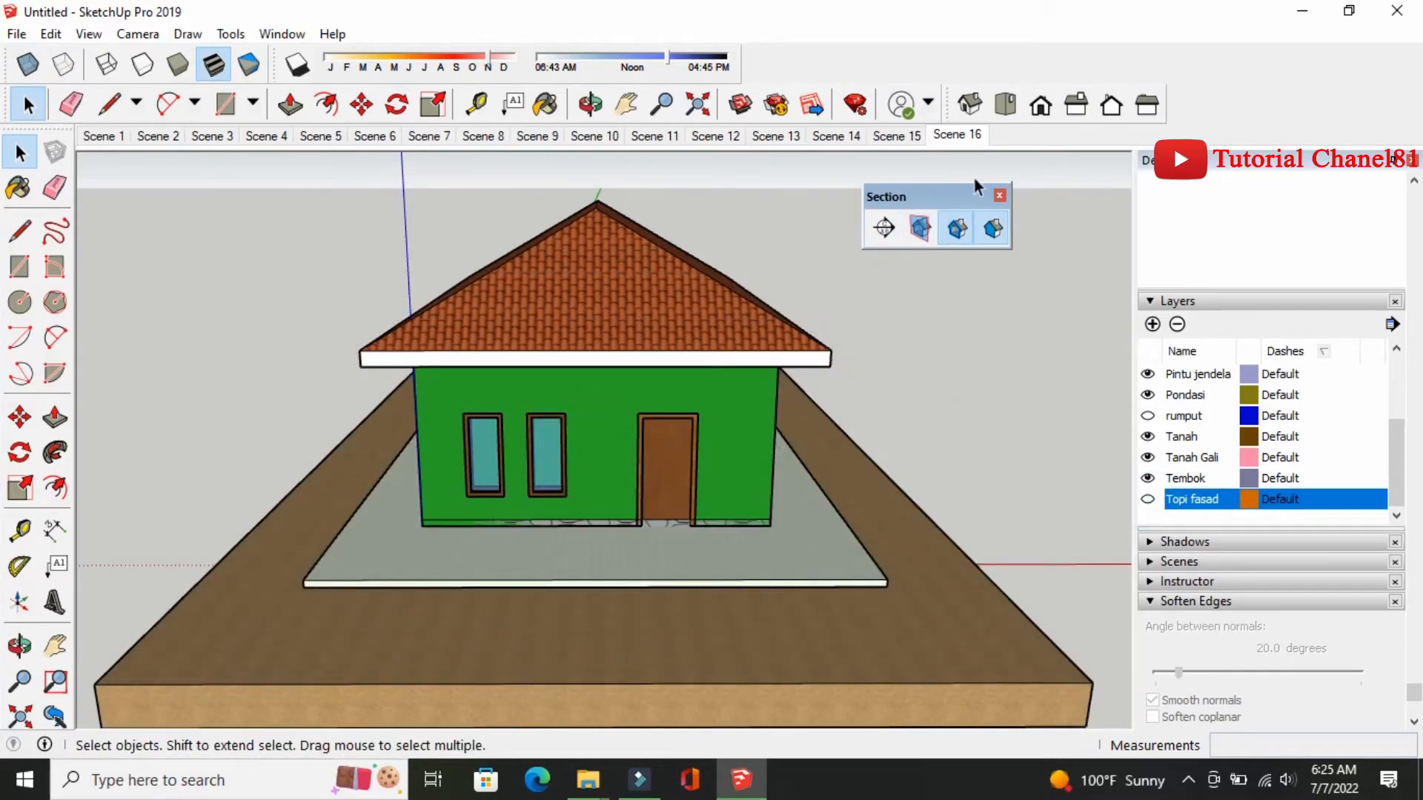
Add Scene 17 after Scene 16 and make the Topi fasad layer and the section planes visible
{"action": "right_click", "coordinate": [976, 138]}
{"action": "left_click", "coordinate": [1026, 204]}
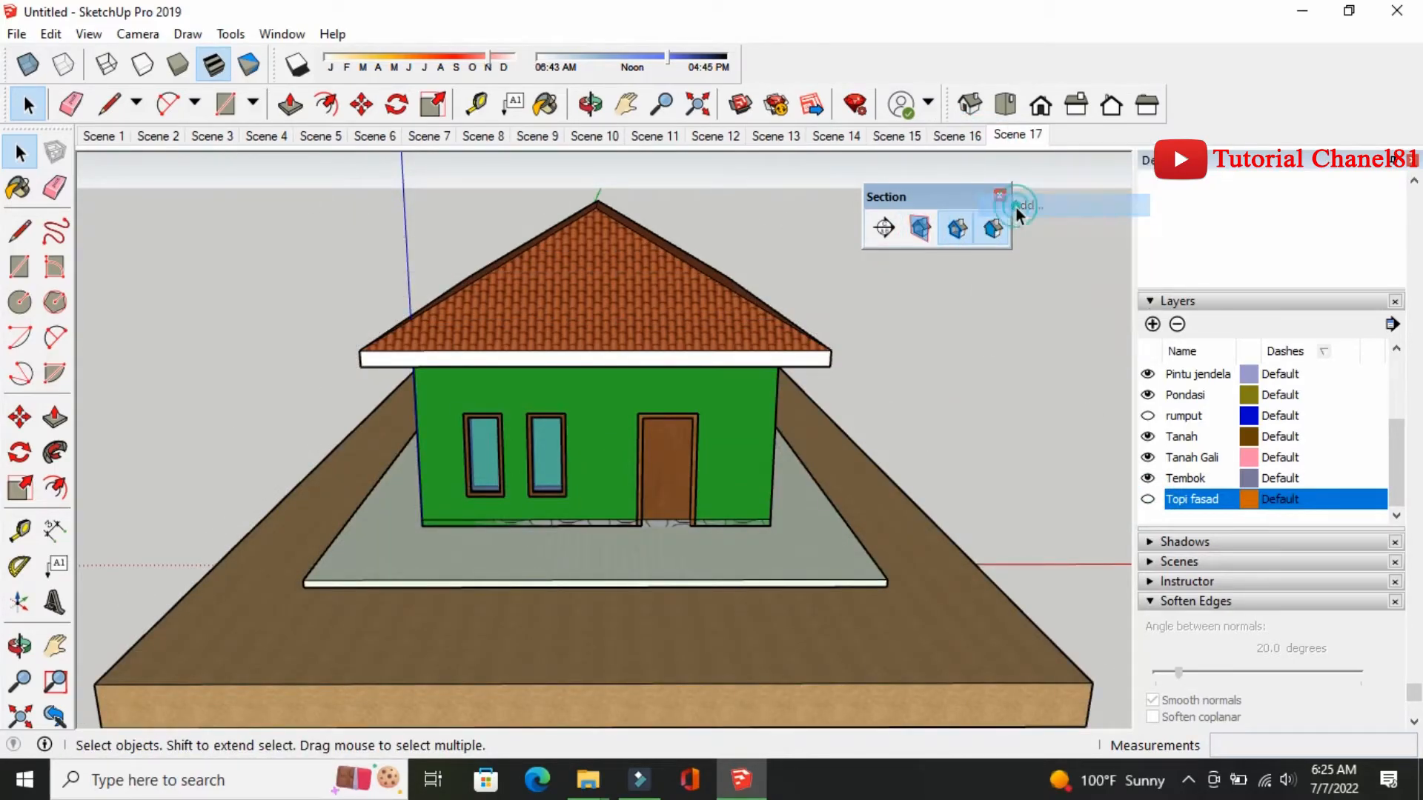
{"action": "left_click", "coordinate": [1148, 500]}
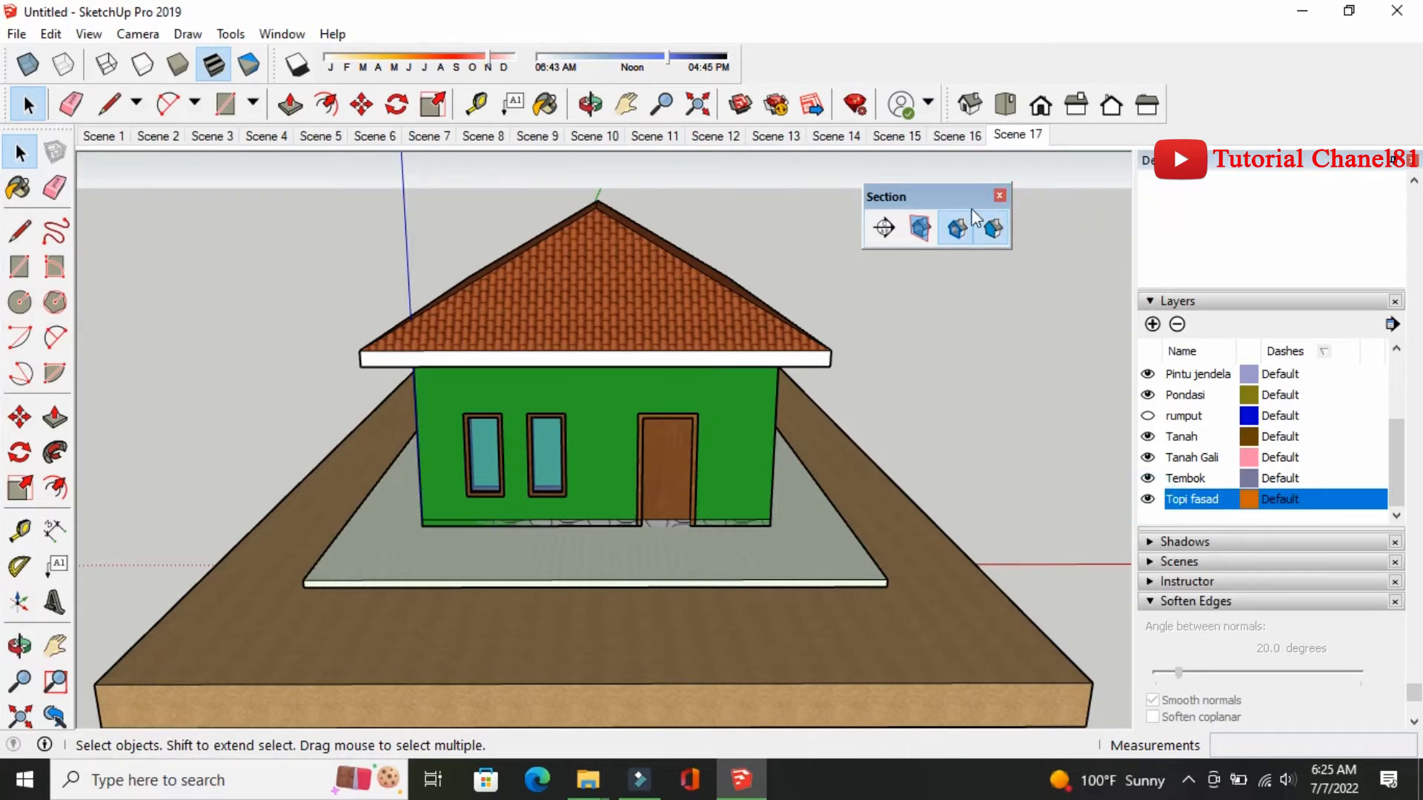
{"action": "left_click", "coordinate": [920, 228]}
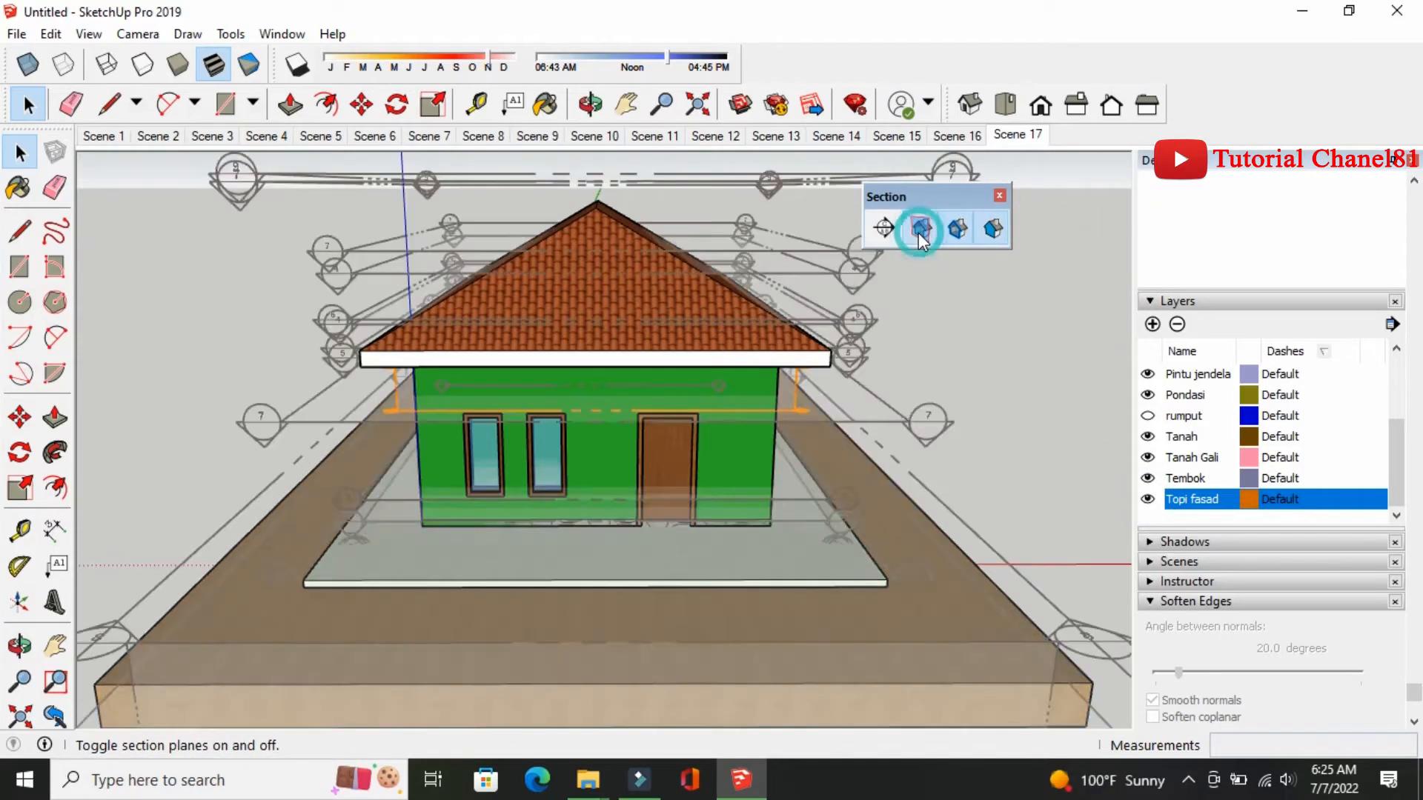
Inside the facade trim group, copy the topi fasad section plane 3.70 m forward, away from the front wall
{"action": "double_click", "coordinate": [799, 409]}
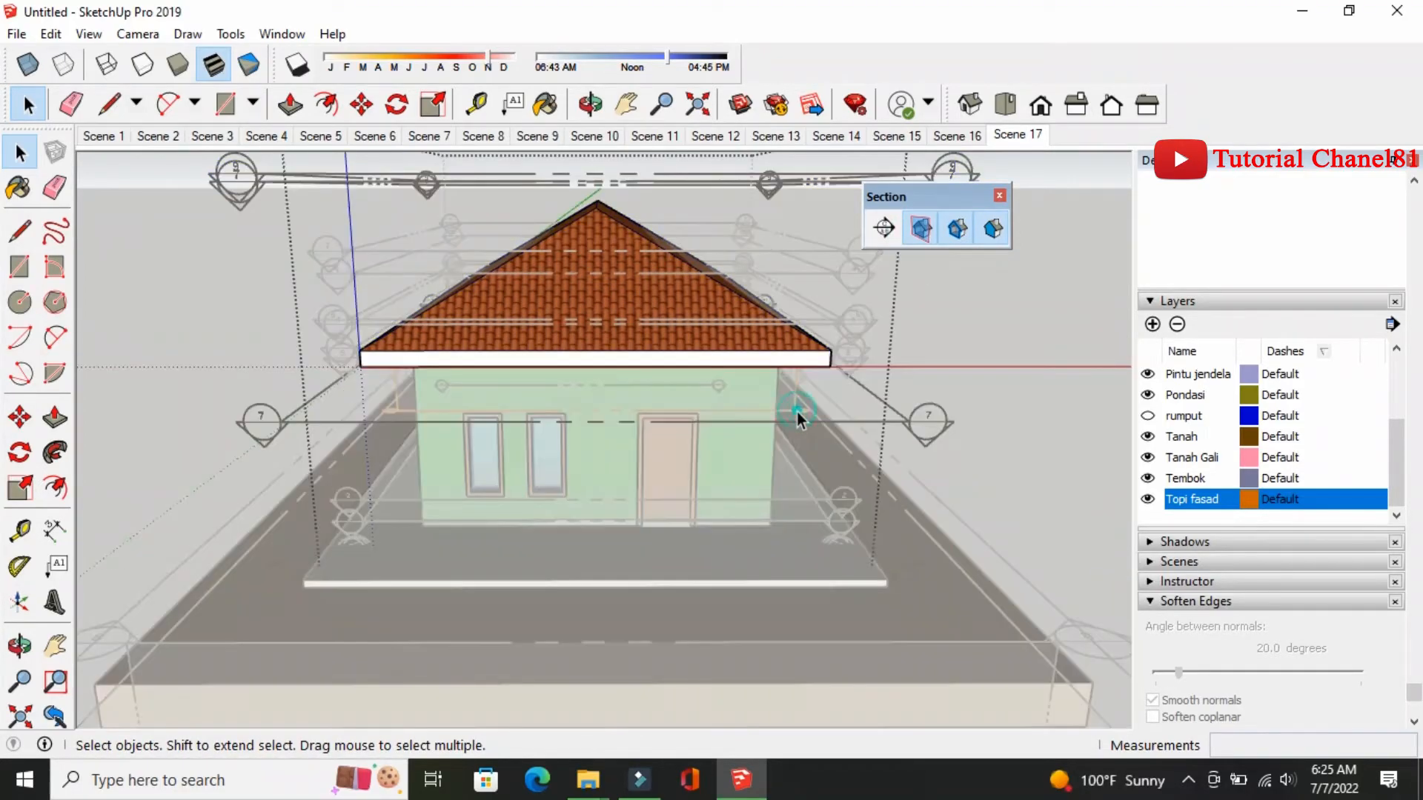
{"action": "double_click", "coordinate": [797, 419]}
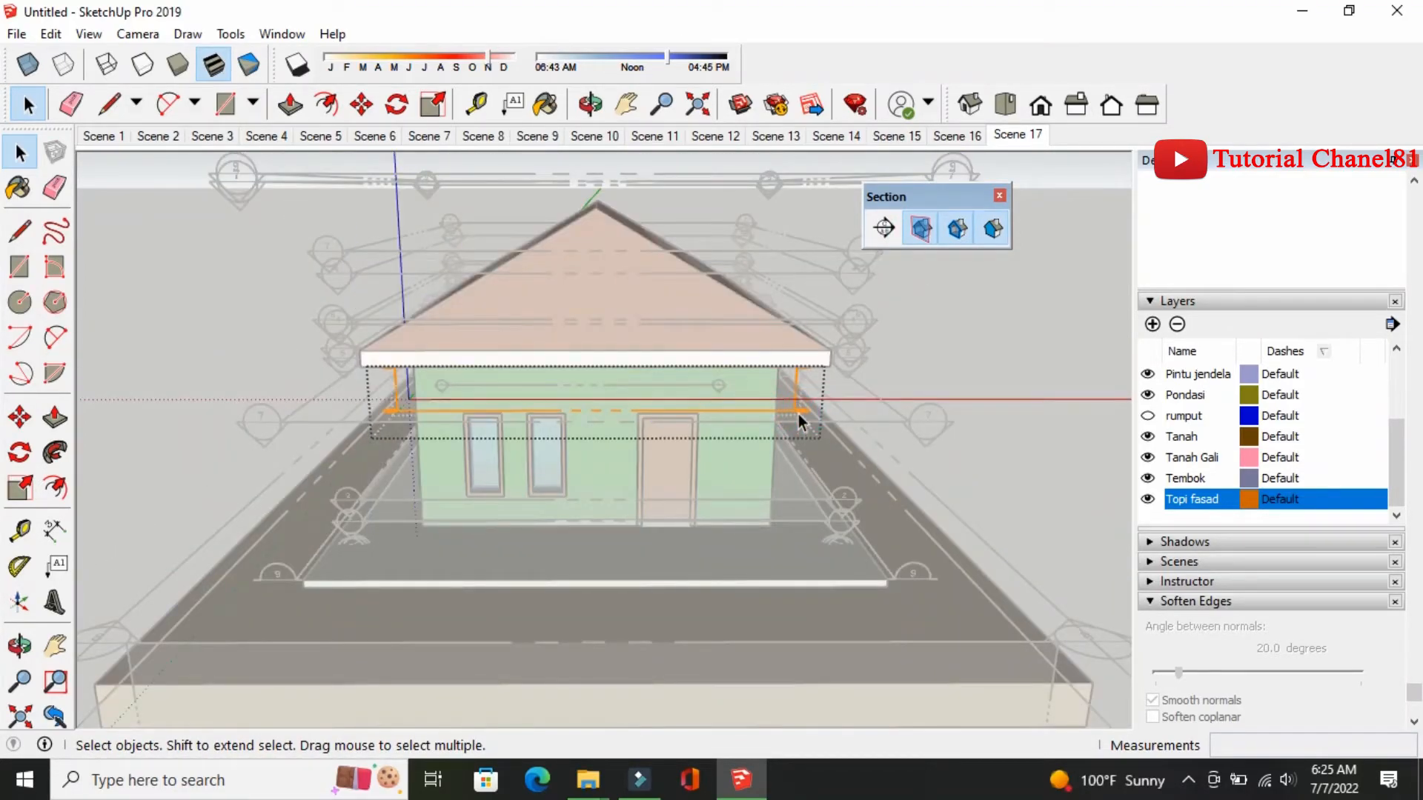
{"action": "left_click", "coordinate": [797, 411]}
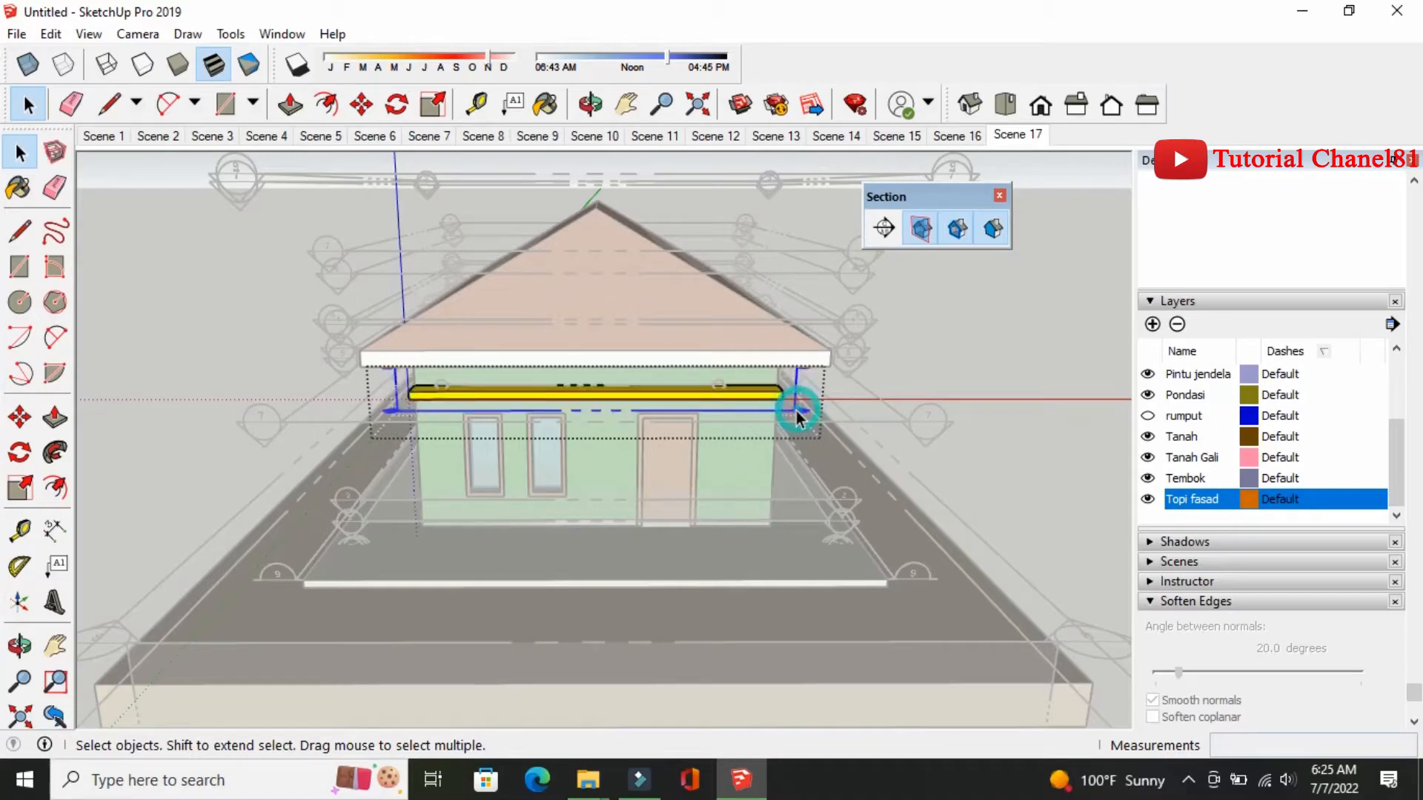
{"action": "left_click", "coordinate": [20, 418]}
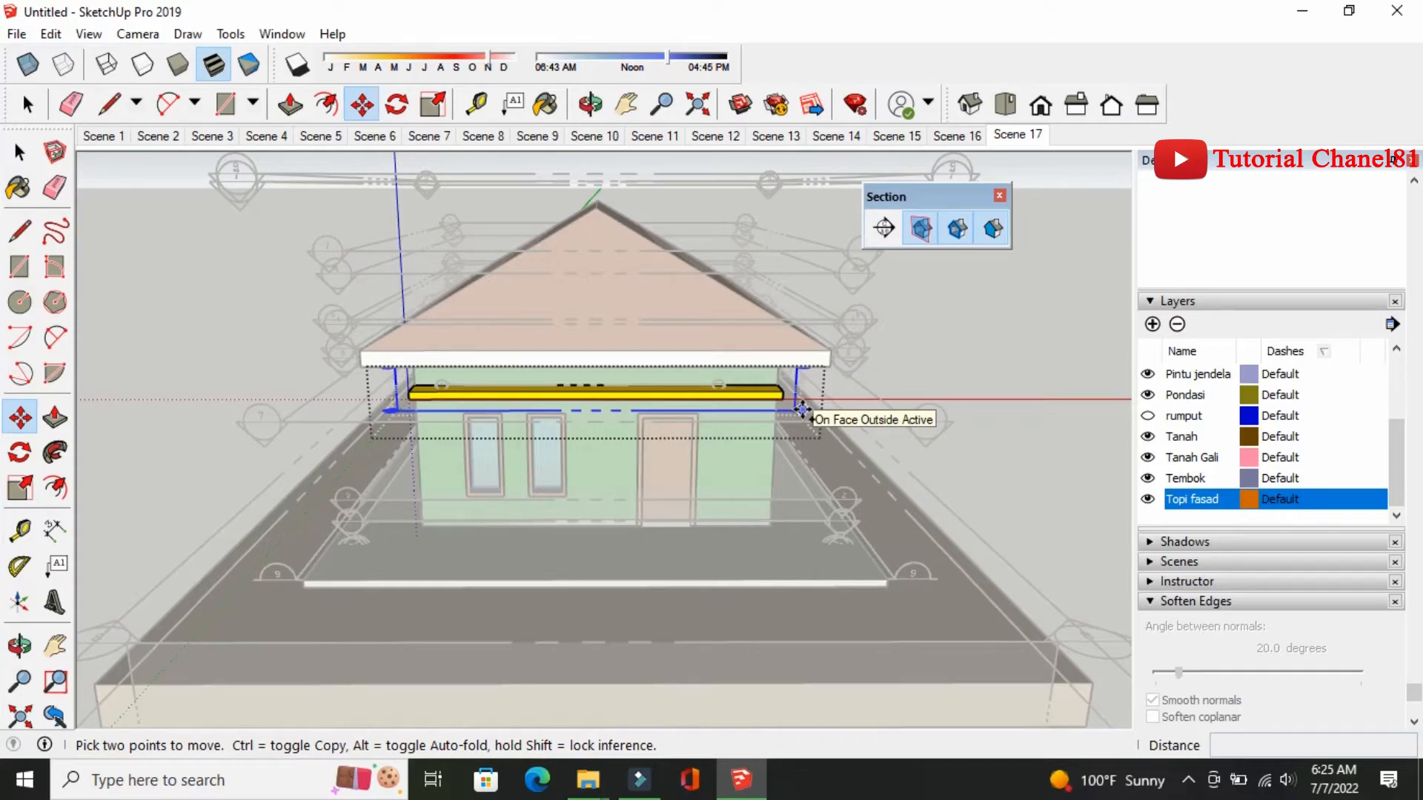
{"action": "left_click", "coordinate": [803, 410]}
{"action": "key", "text": "ctrl"}
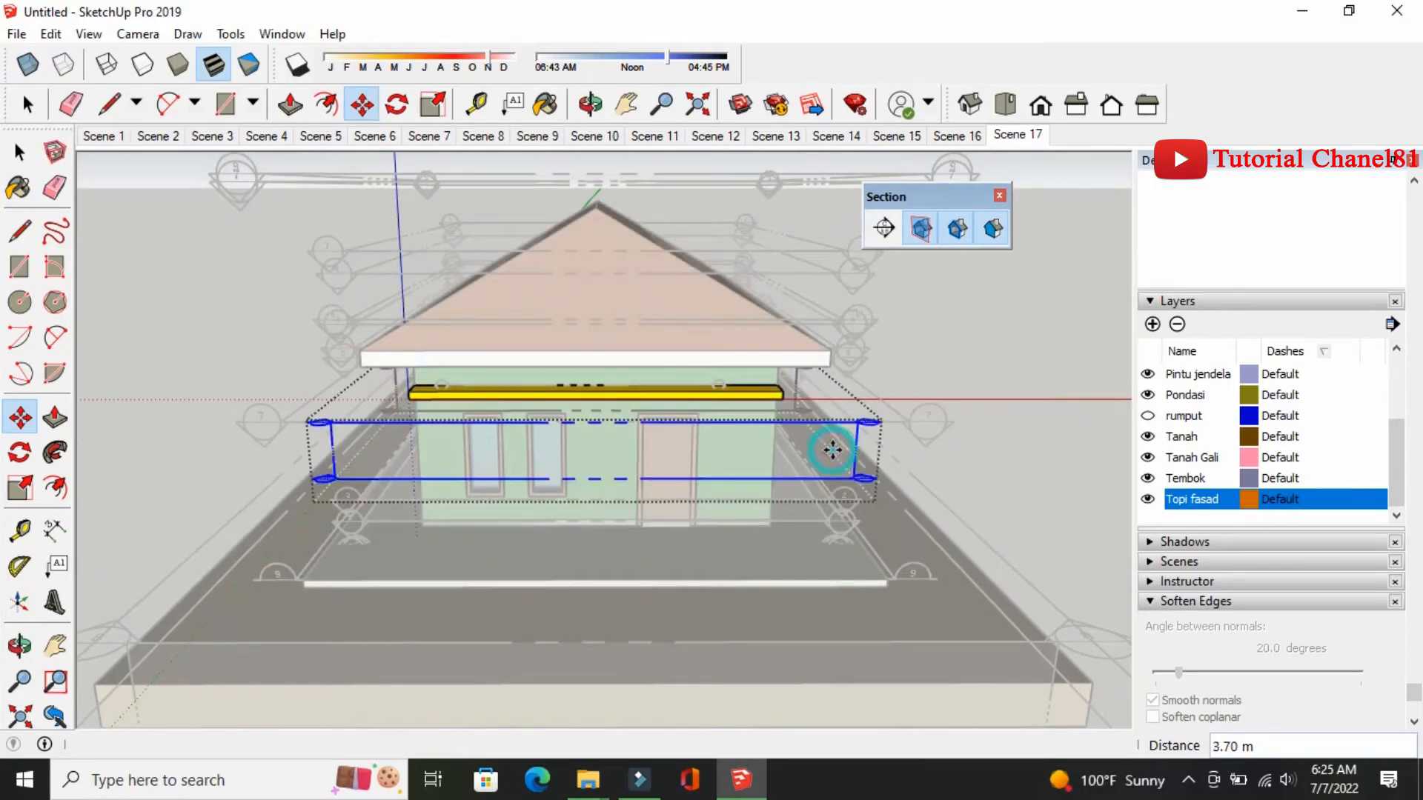
Hide the section planes, add Scene 18 after Scene 17 and leave the facade trim group
{"action": "left_click", "coordinate": [922, 229]}
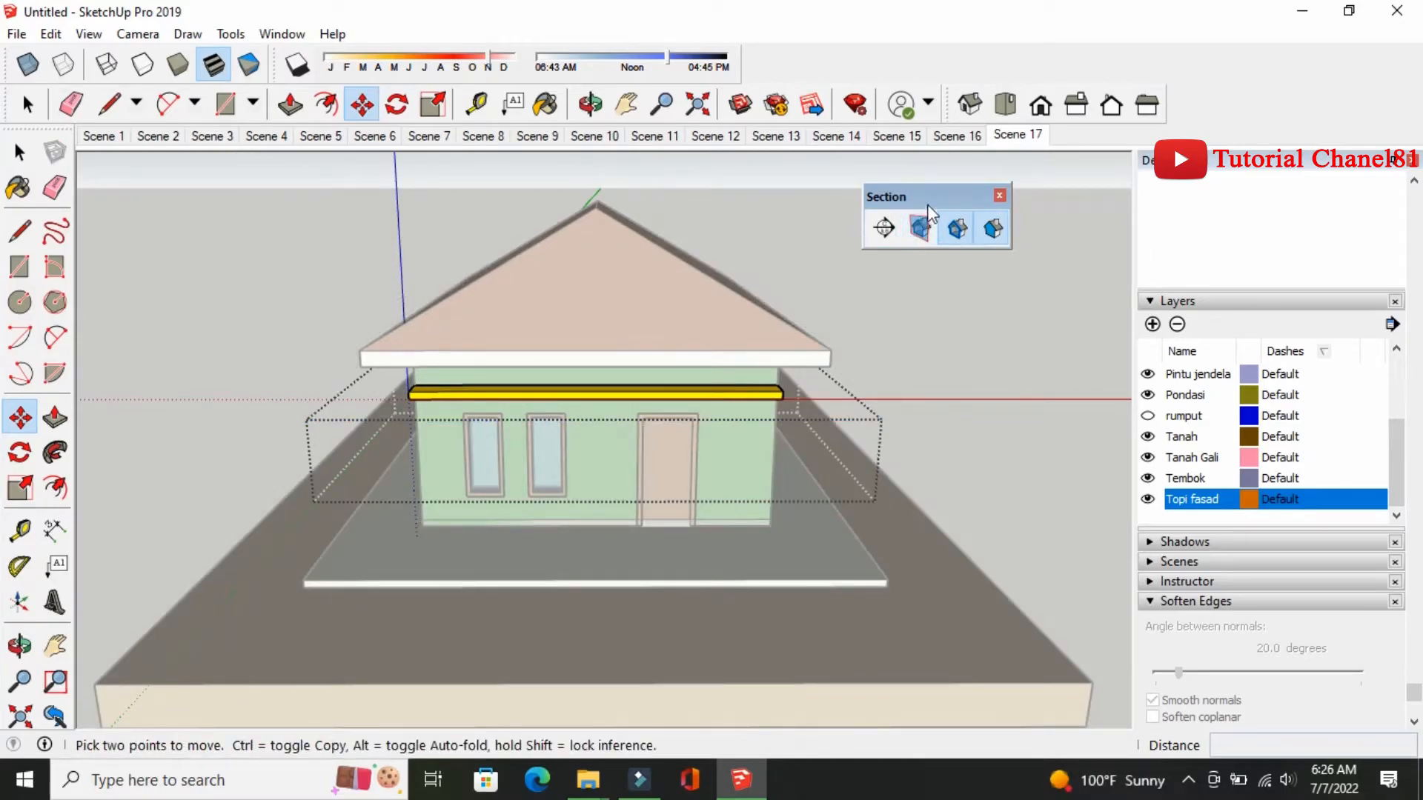
{"action": "right_click", "coordinate": [1036, 143]}
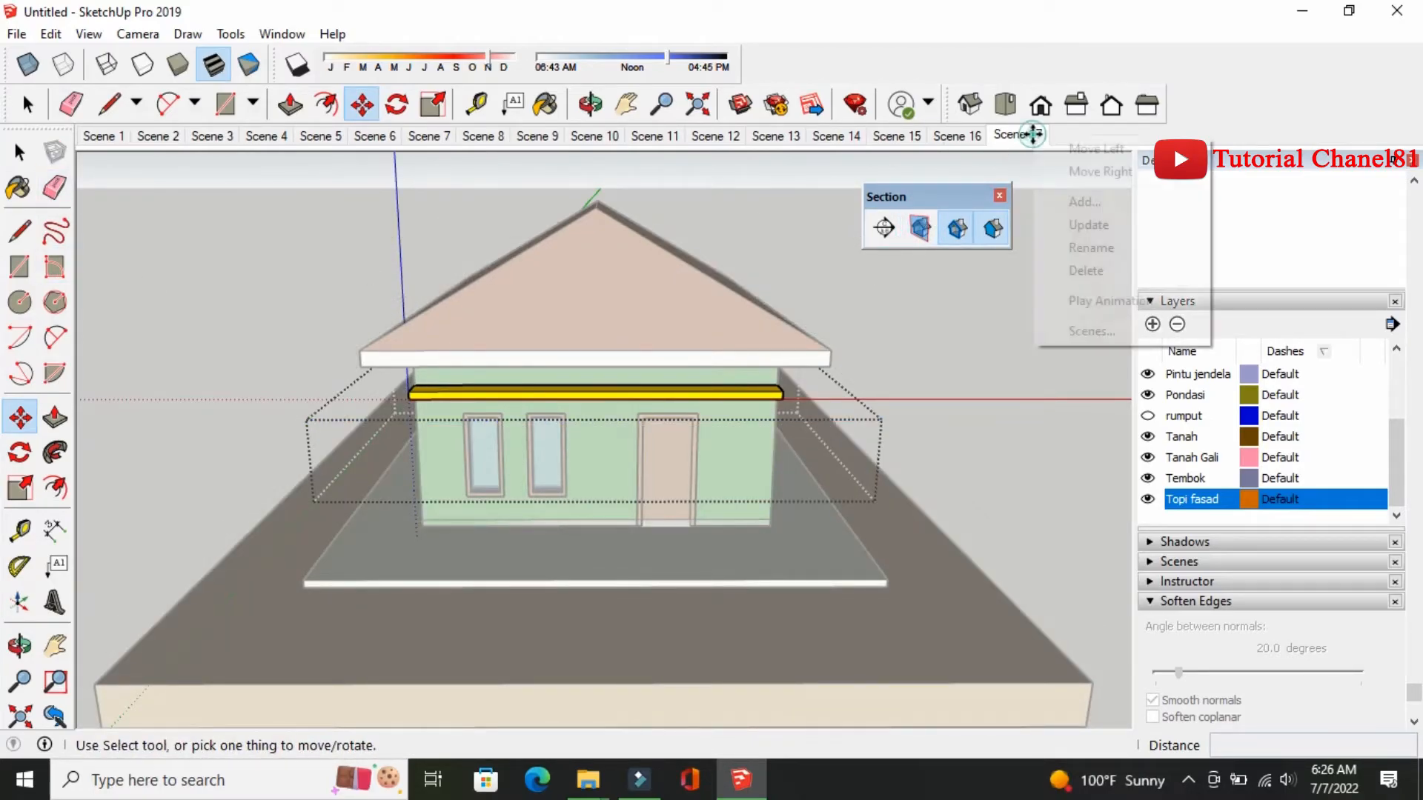
{"action": "left_click", "coordinate": [1073, 208]}
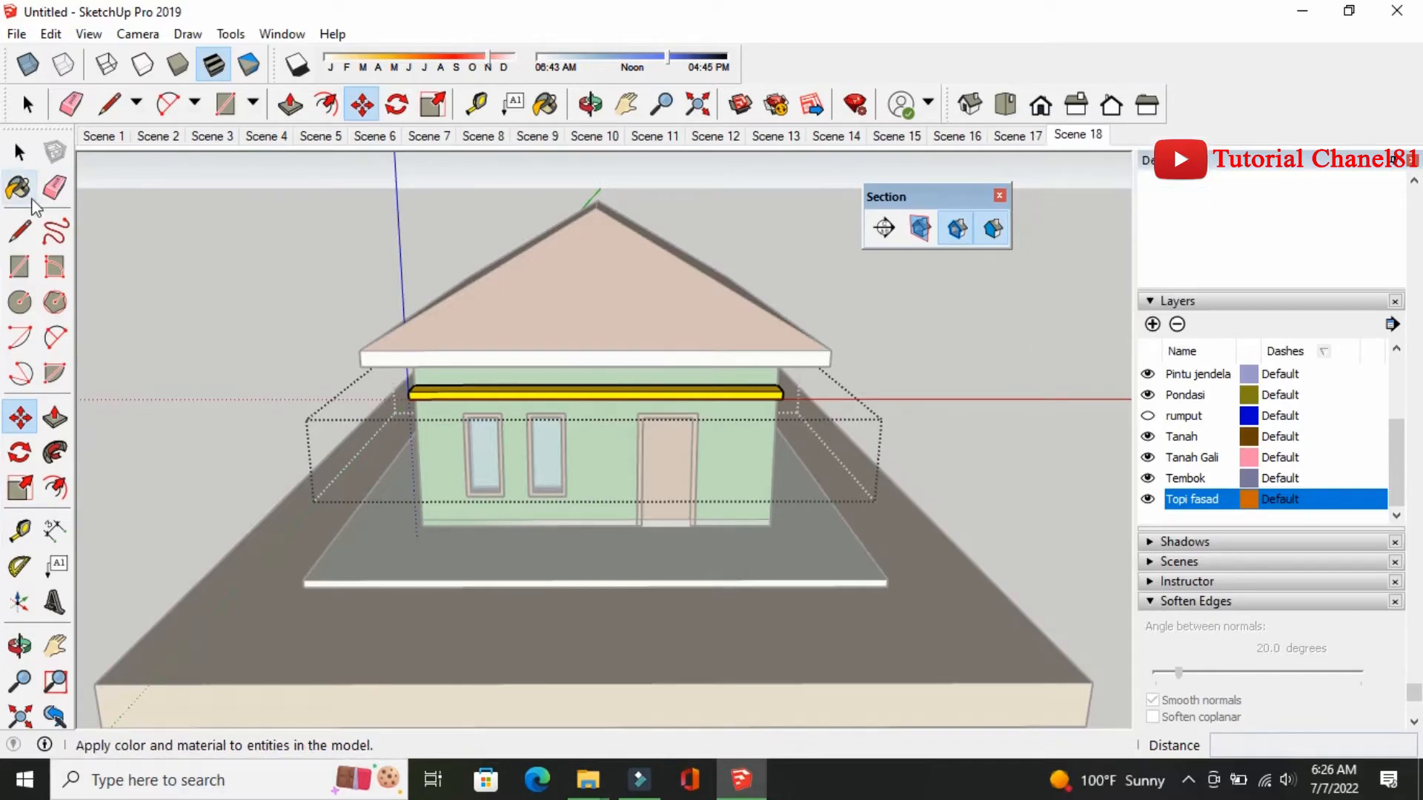
{"action": "left_click", "coordinate": [20, 153]}
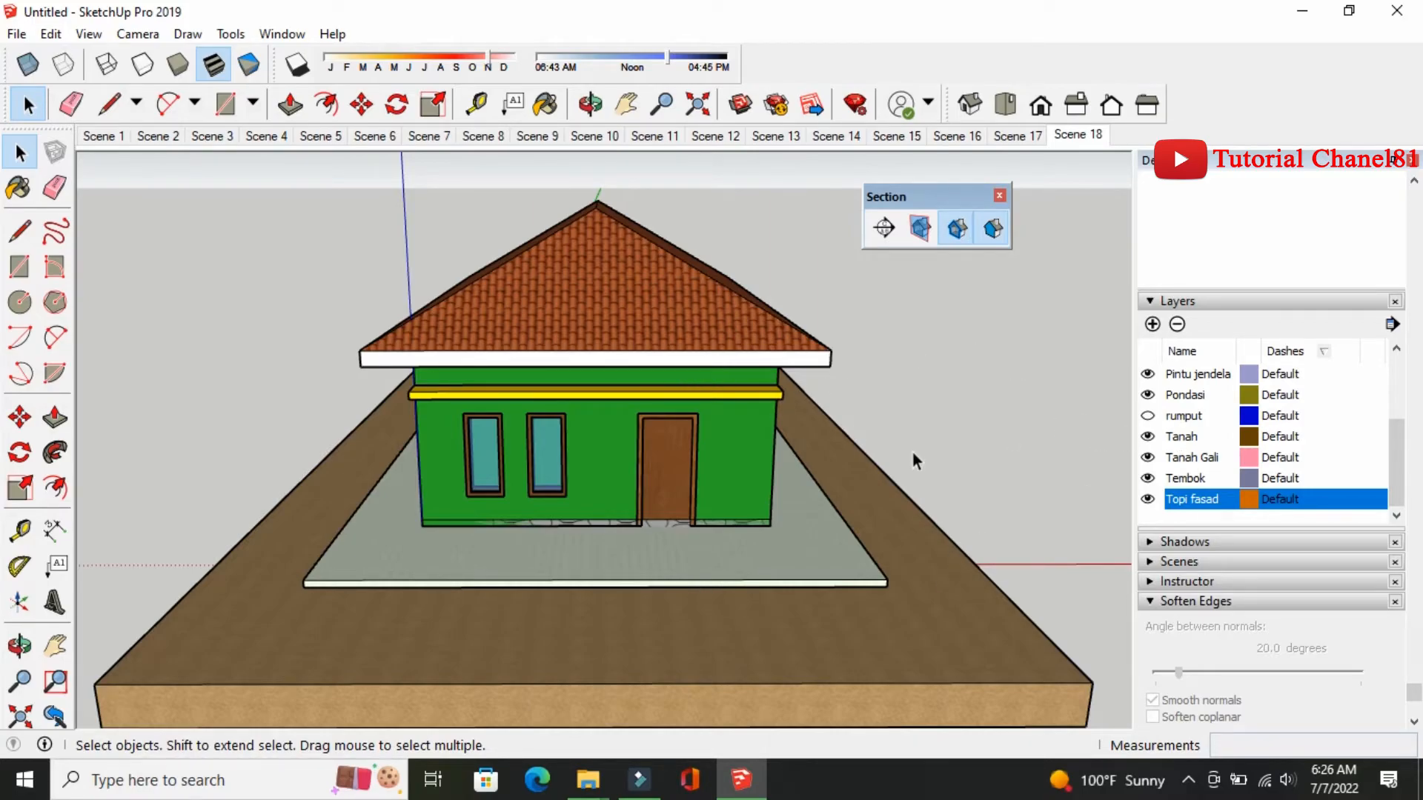
Make the rumput layer visible and open the grass group for editing
{"action": "left_click", "coordinate": [1148, 416]}
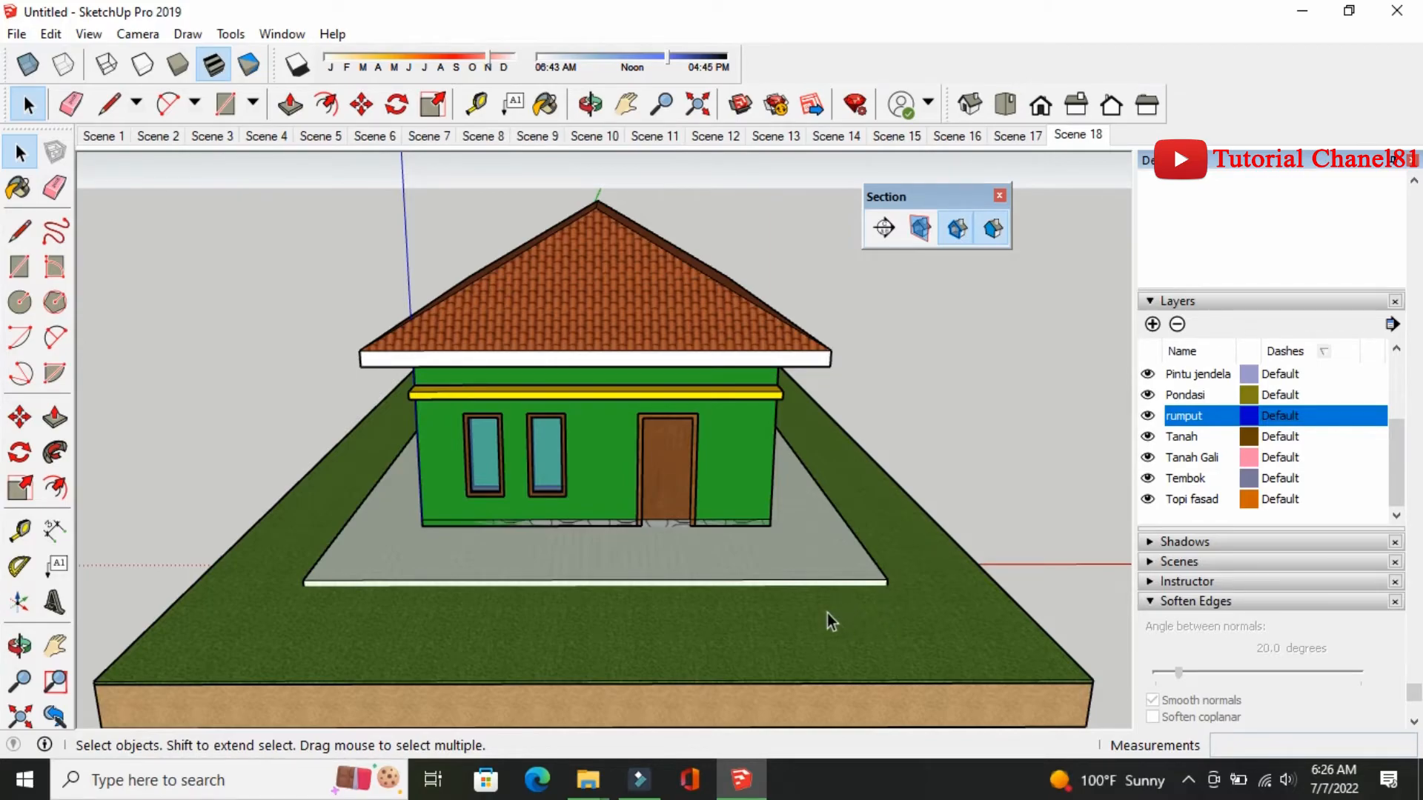
{"action": "double_click", "coordinate": [818, 632]}
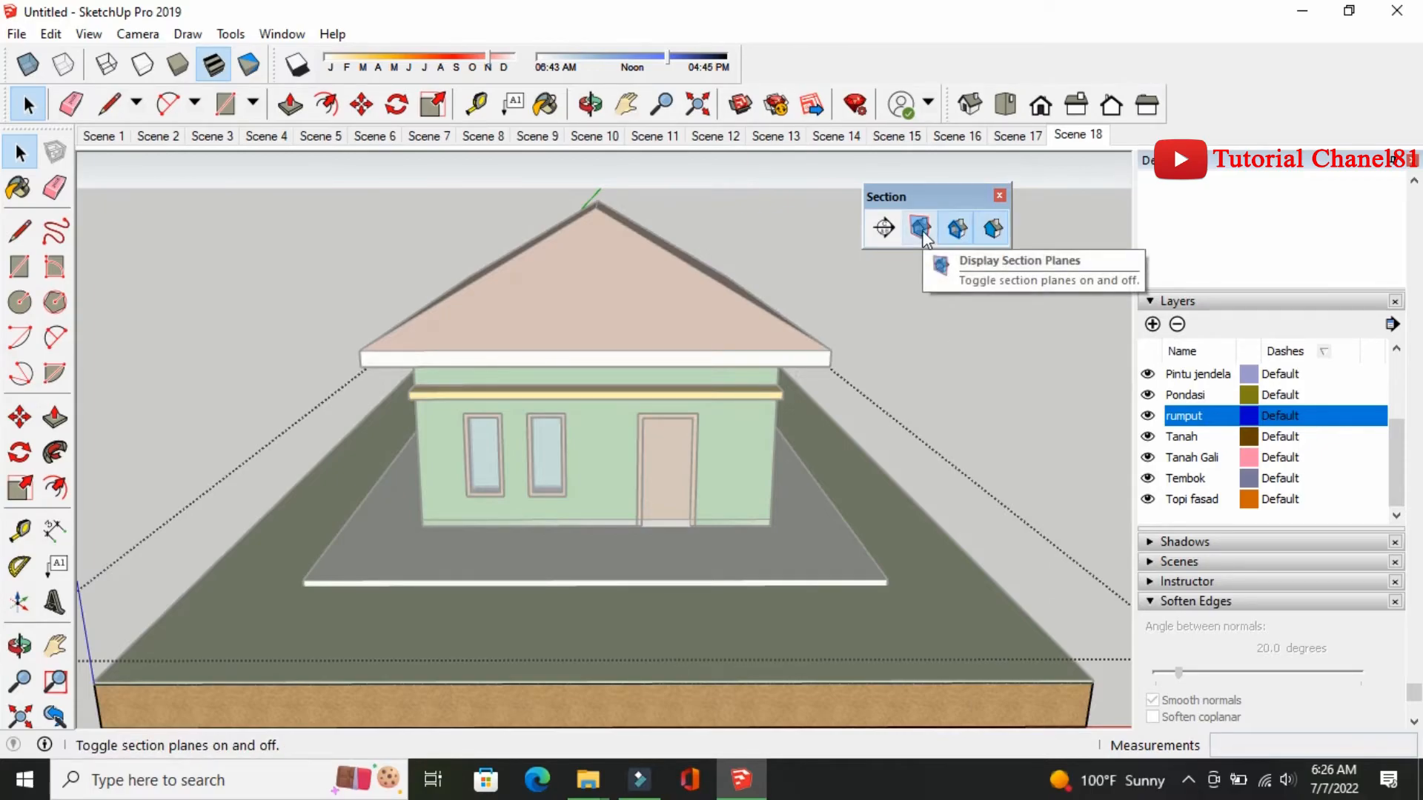
{"action": "left_click", "coordinate": [1040, 439]}
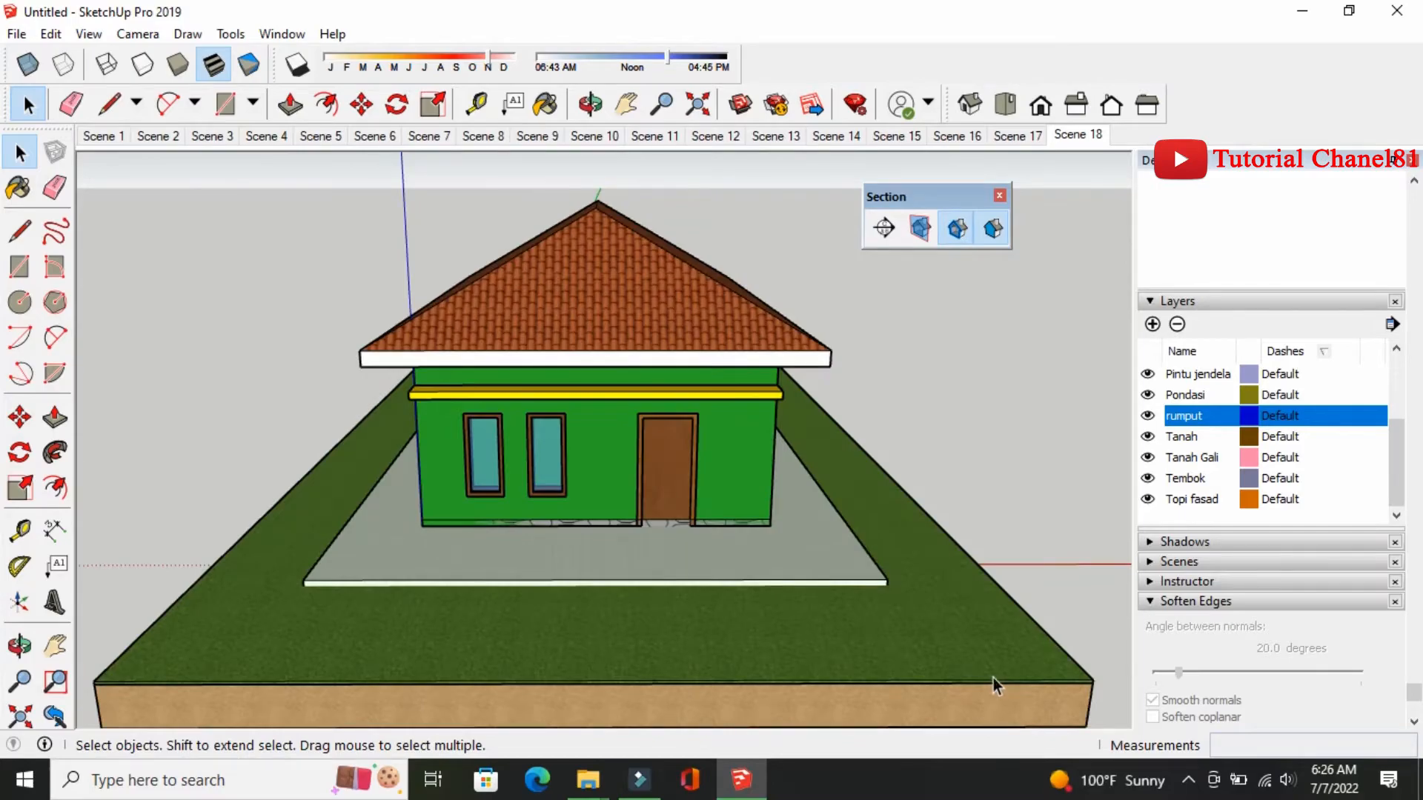
{"action": "double_click", "coordinate": [993, 677]}
{"action": "double_click", "coordinate": [990, 669]}
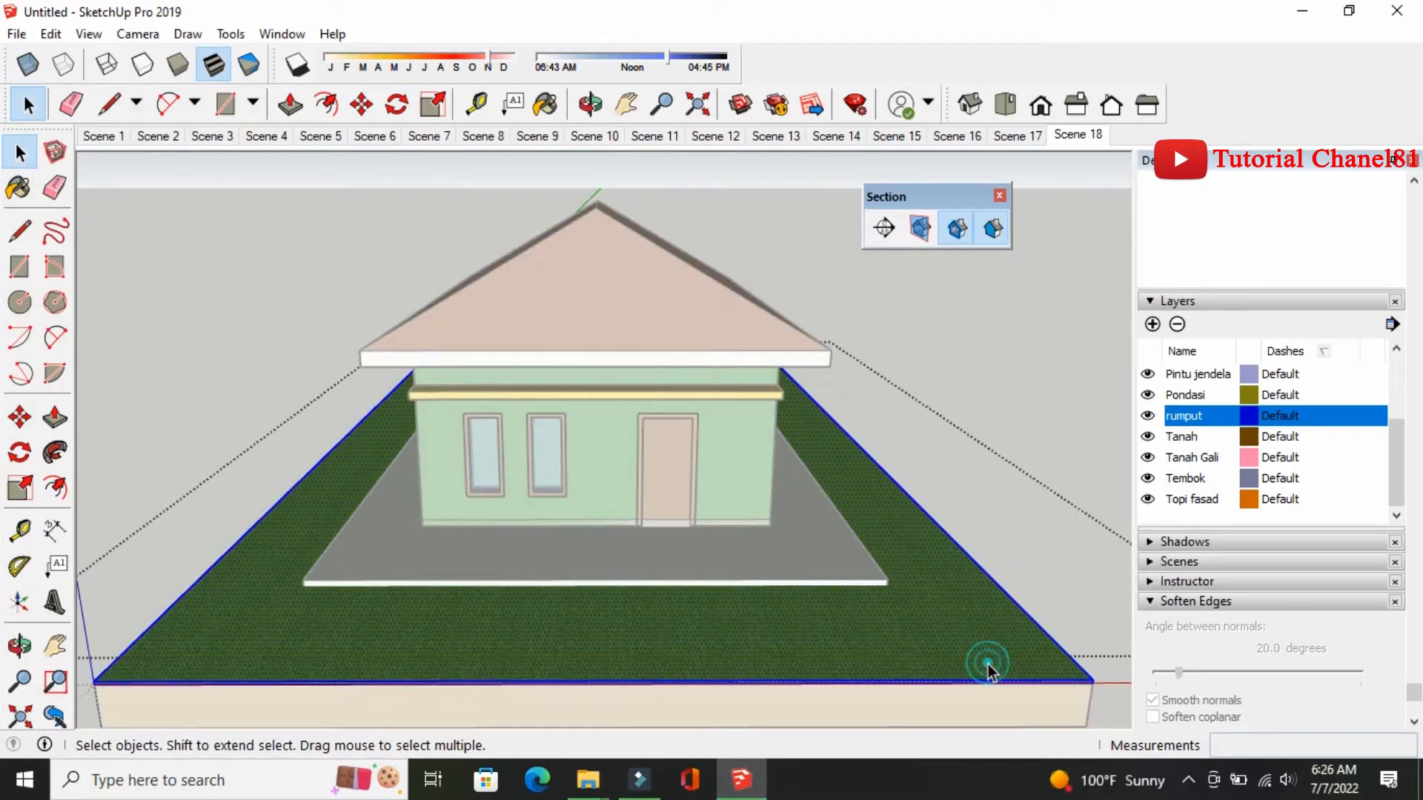
Place a section plane on the side edge of the grass, naming it rumput with symbol 11
{"action": "left_click", "coordinate": [885, 230]}
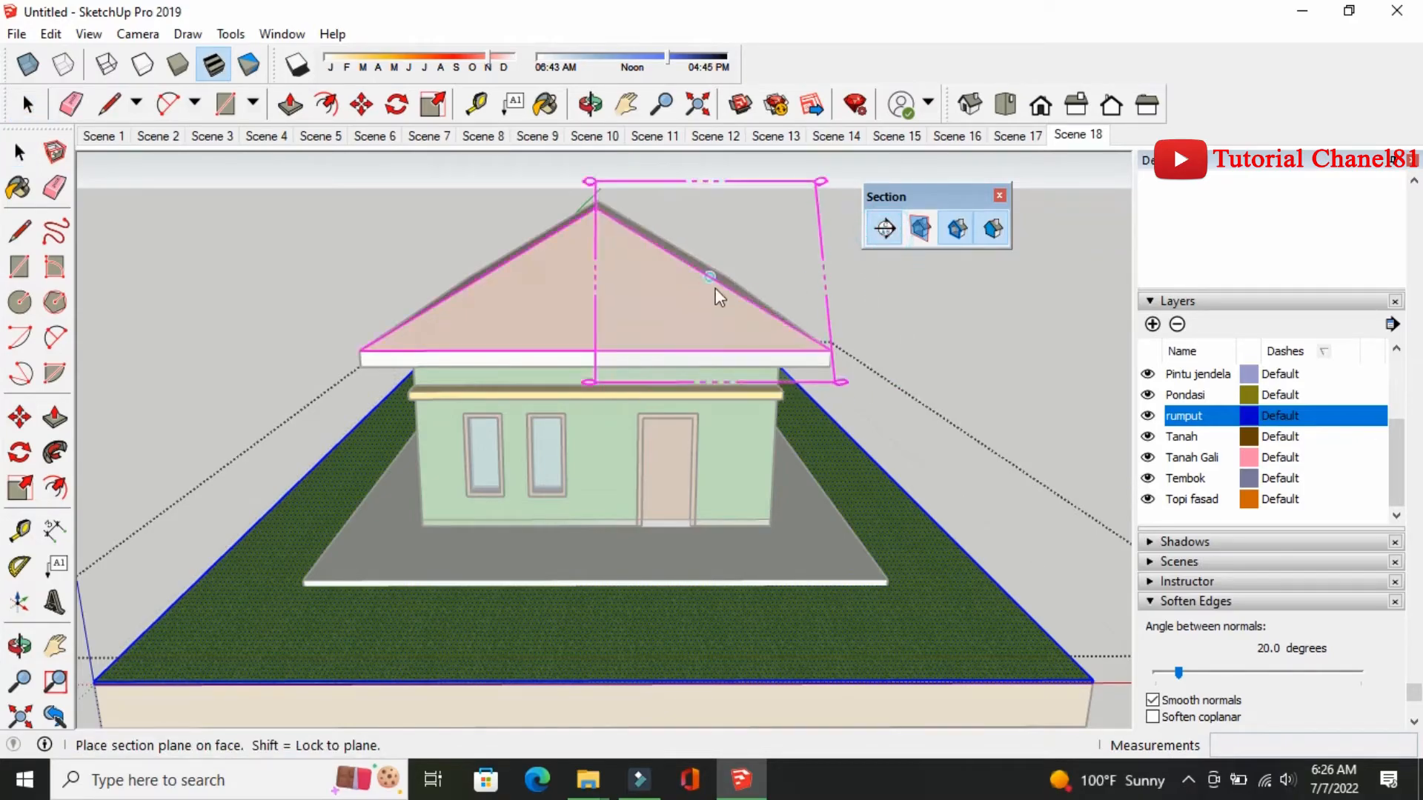
{"action": "left_click", "coordinate": [19, 645]}
{"action": "left_click_drag", "start_coordinate": [657, 470], "coordinate": [936, 432]}
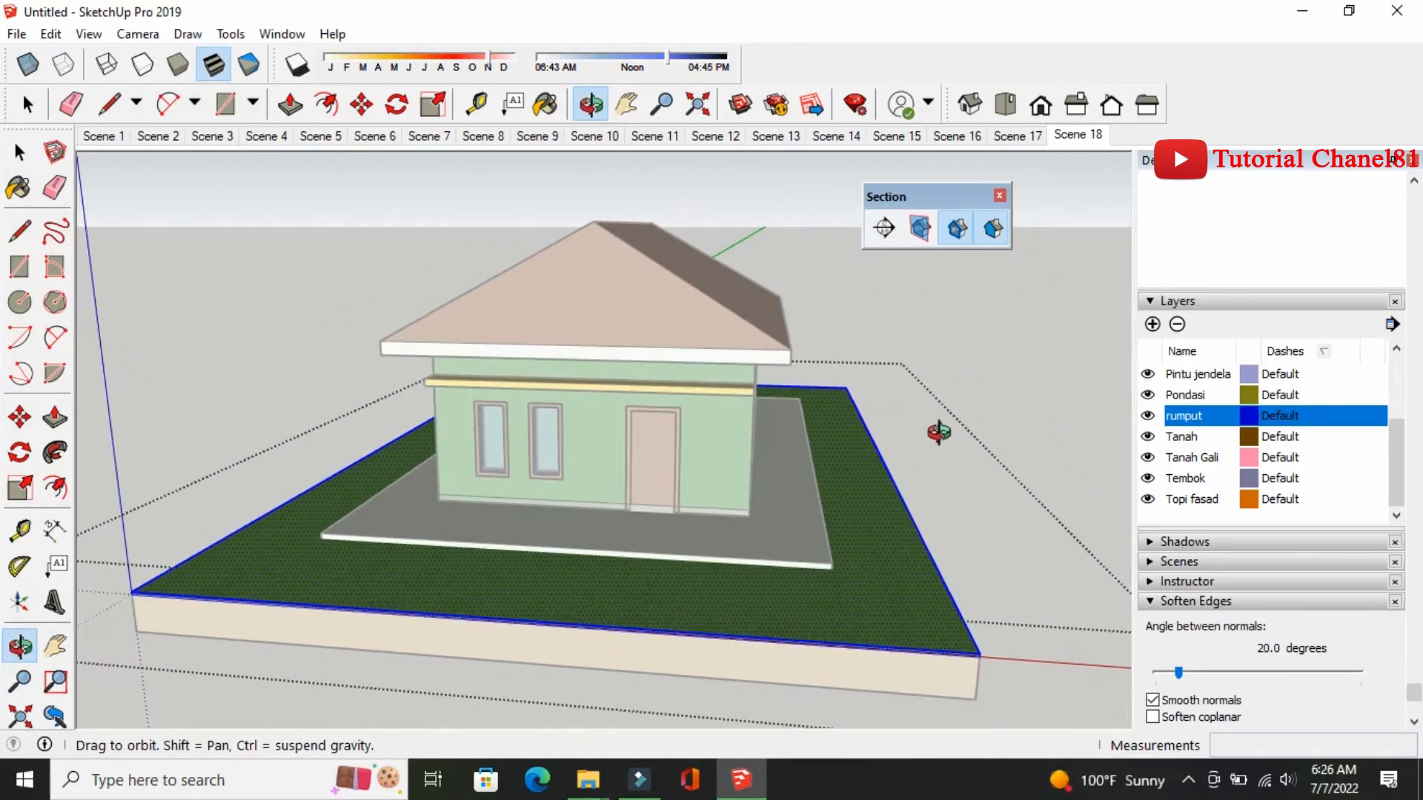
{"action": "left_click_drag", "start_coordinate": [724, 492], "coordinate": [670, 463]}
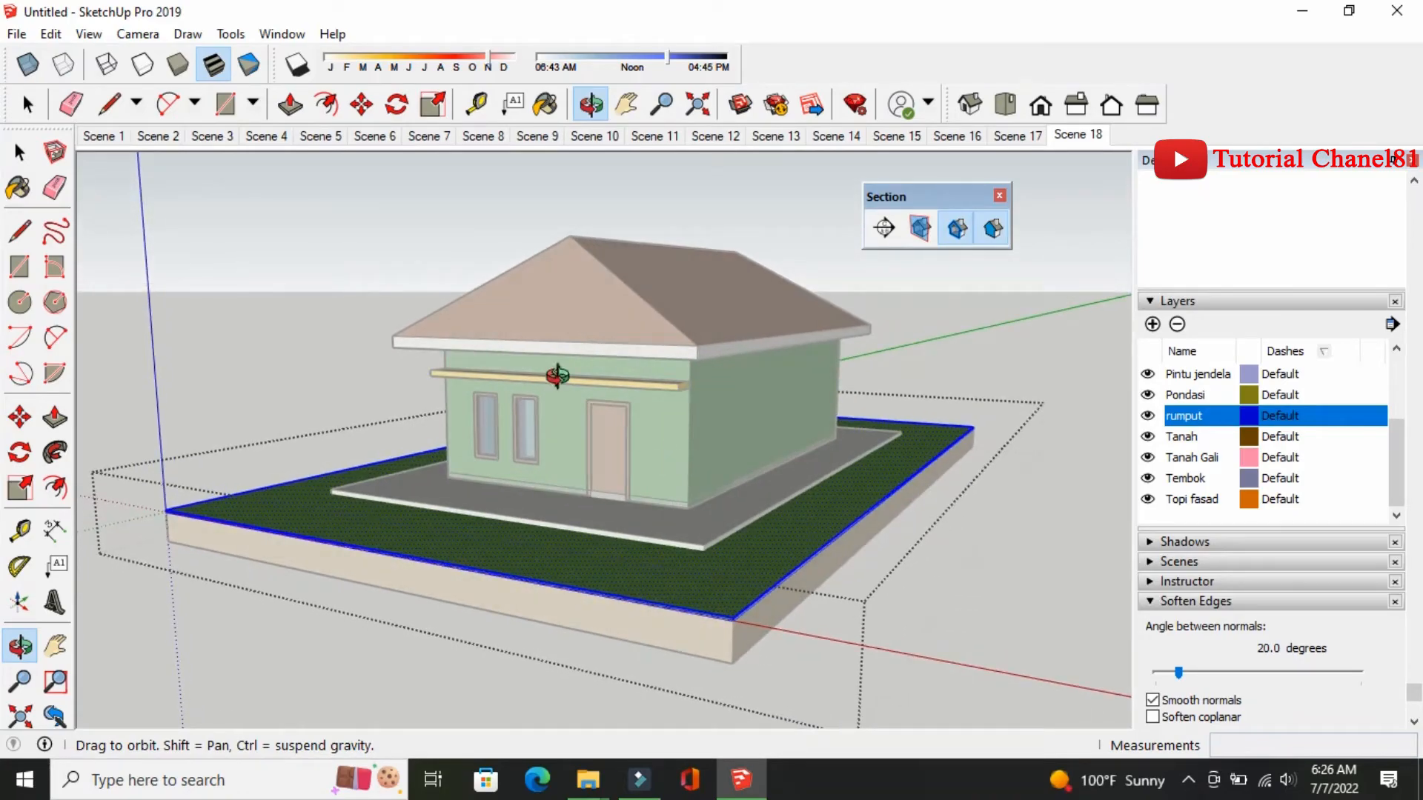
{"action": "left_click", "coordinate": [884, 228]}
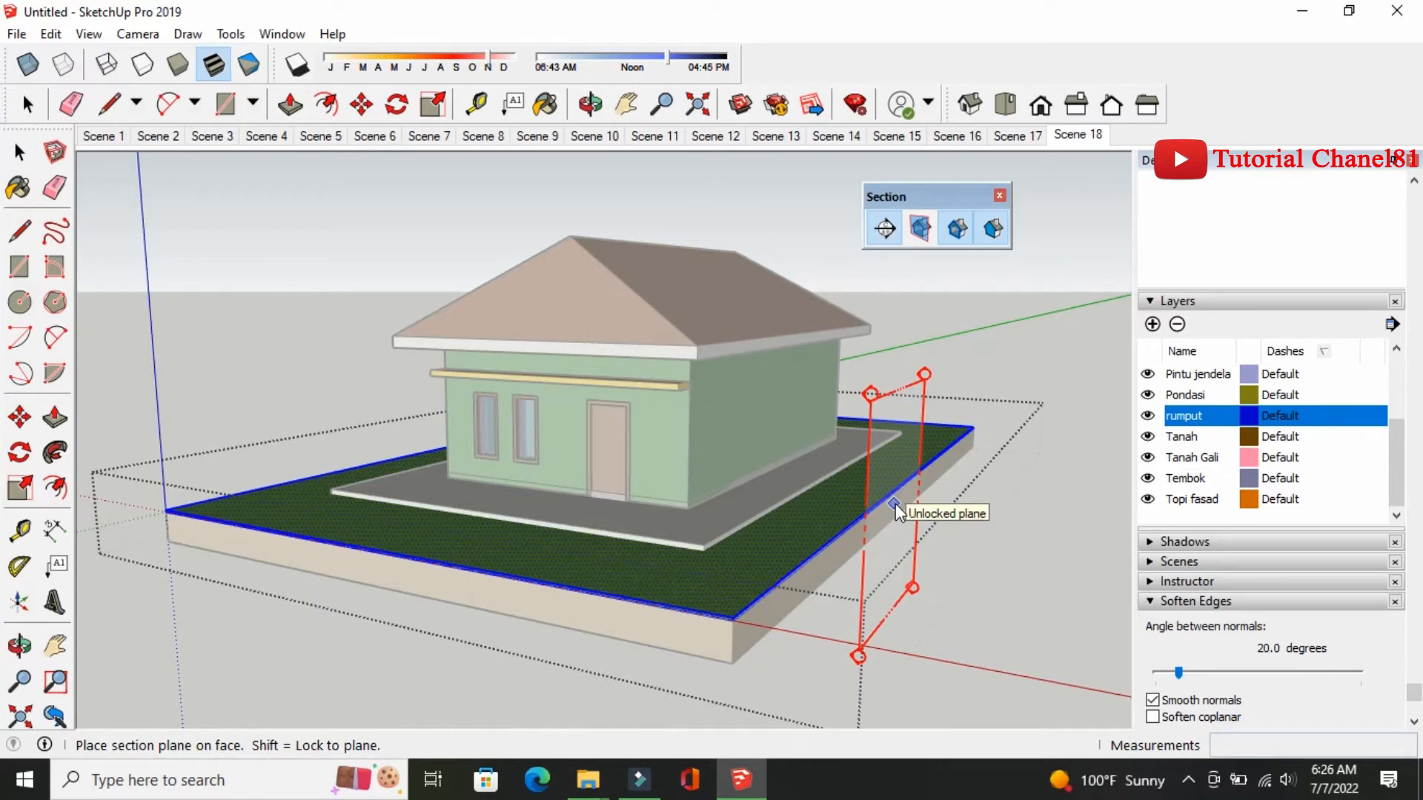
{"action": "left_click", "coordinate": [896, 506]}
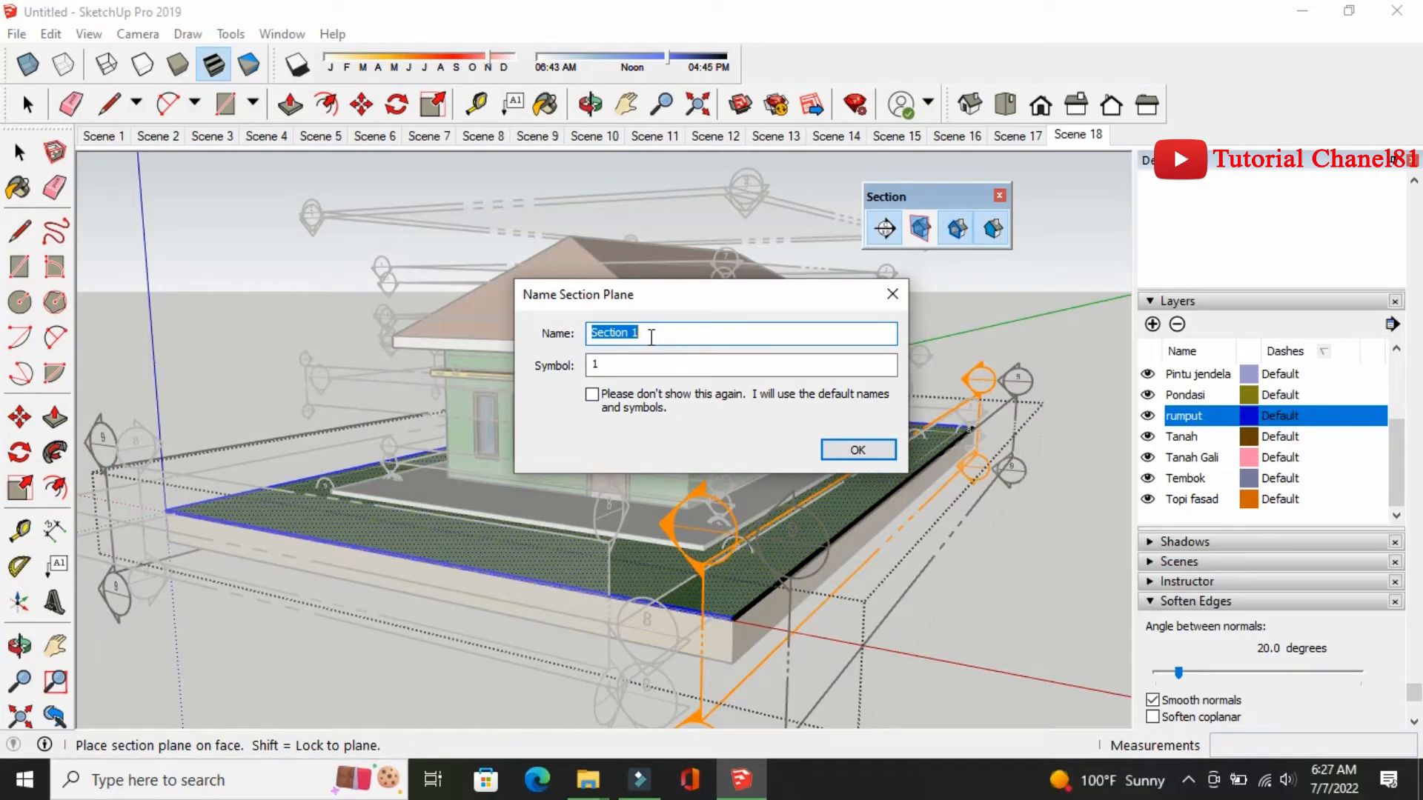
{"action": "type", "text": "rumput"}
{"action": "left_click", "coordinate": [593, 364]}
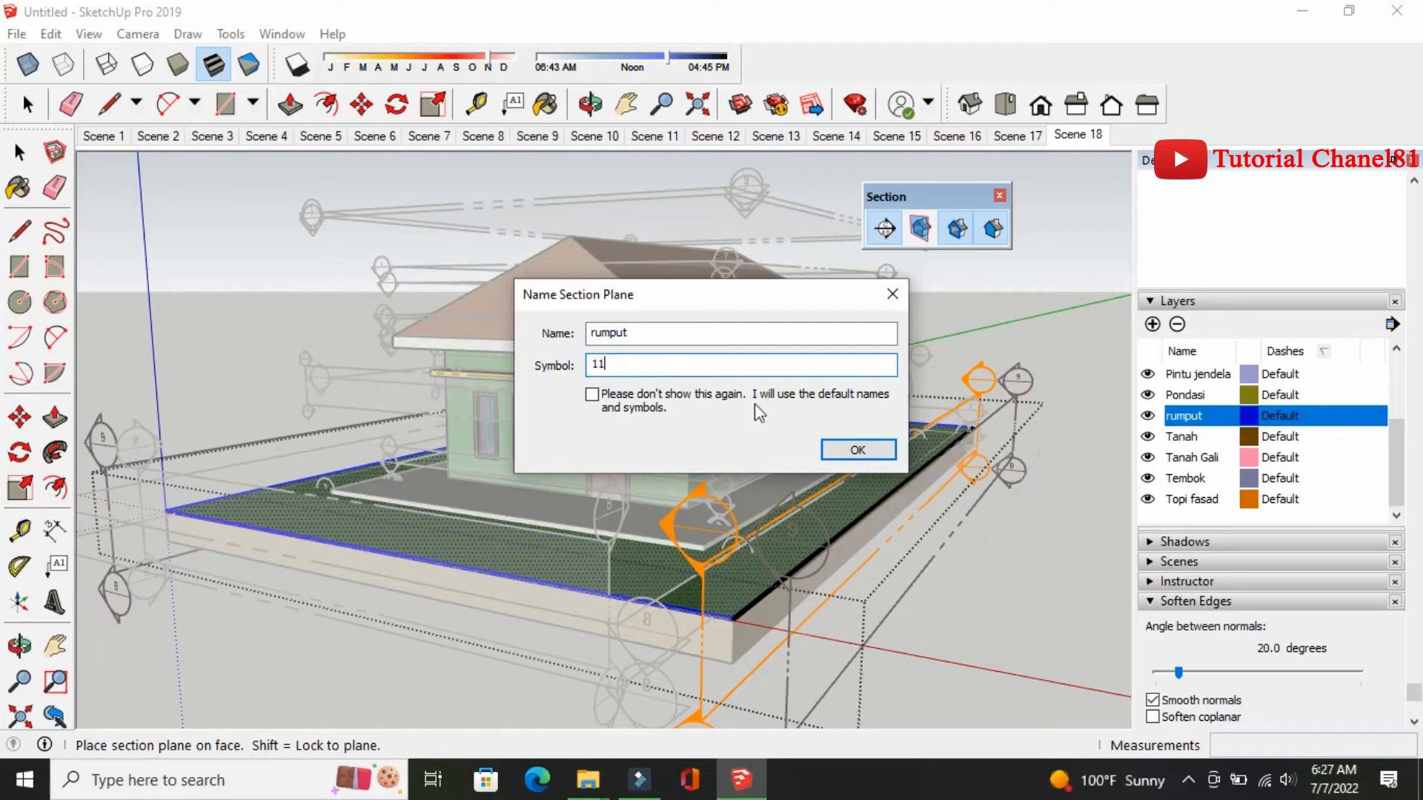
{"action": "left_click", "coordinate": [856, 449]}
{"action": "key", "text": "o"}
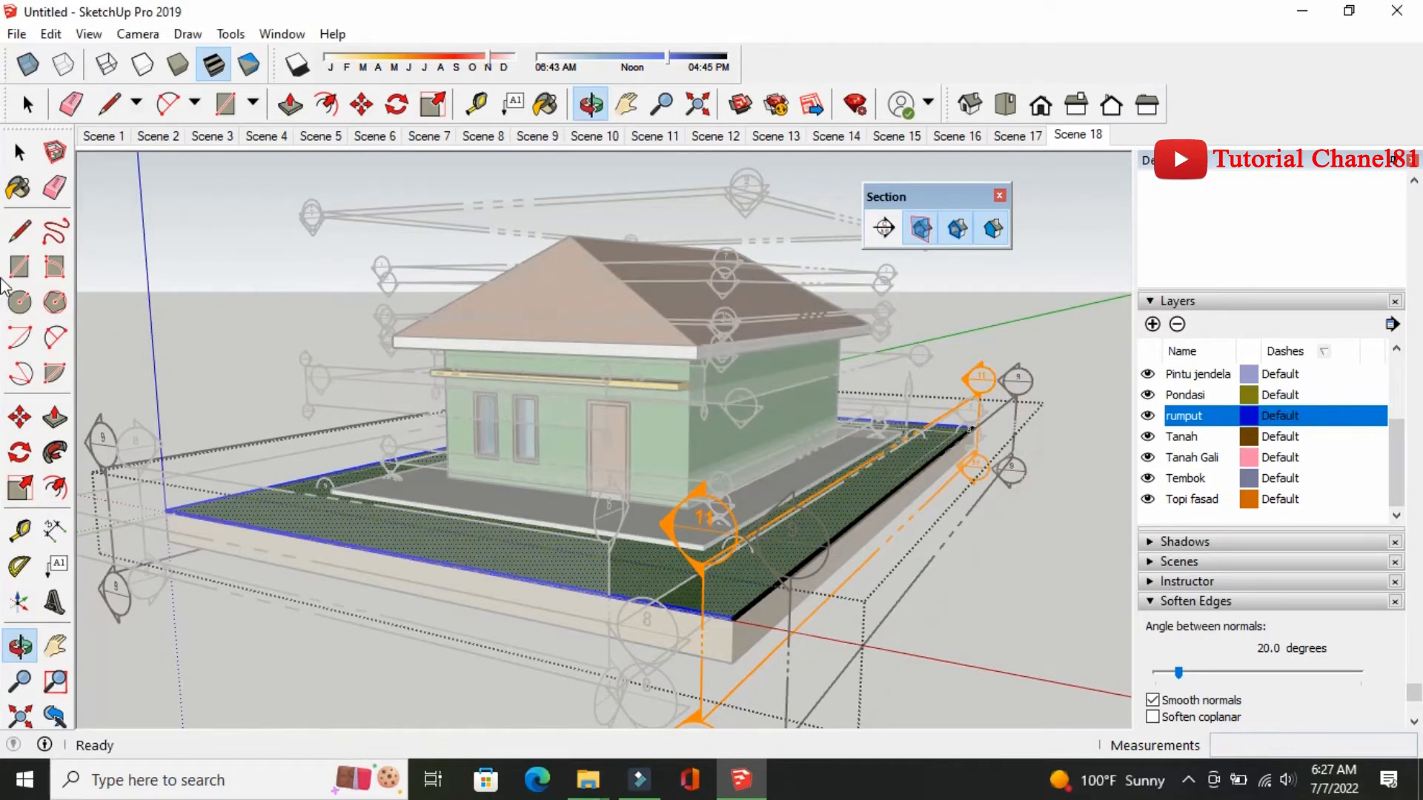
Move the rumput section plane 12.48 m across the lawn to beyond its opposite edge and leave the grass group
{"action": "left_click", "coordinate": [19, 152]}
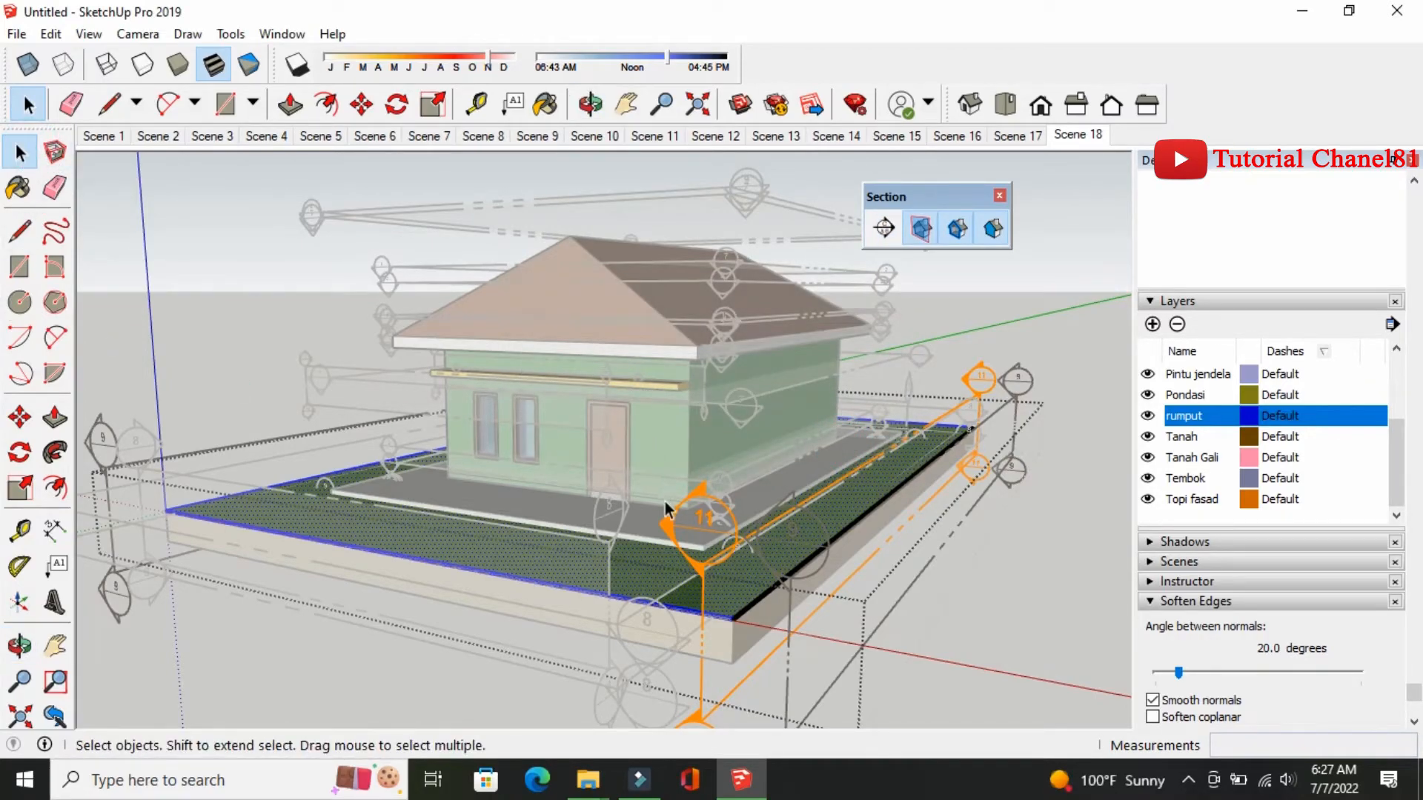
{"action": "left_click", "coordinate": [669, 531]}
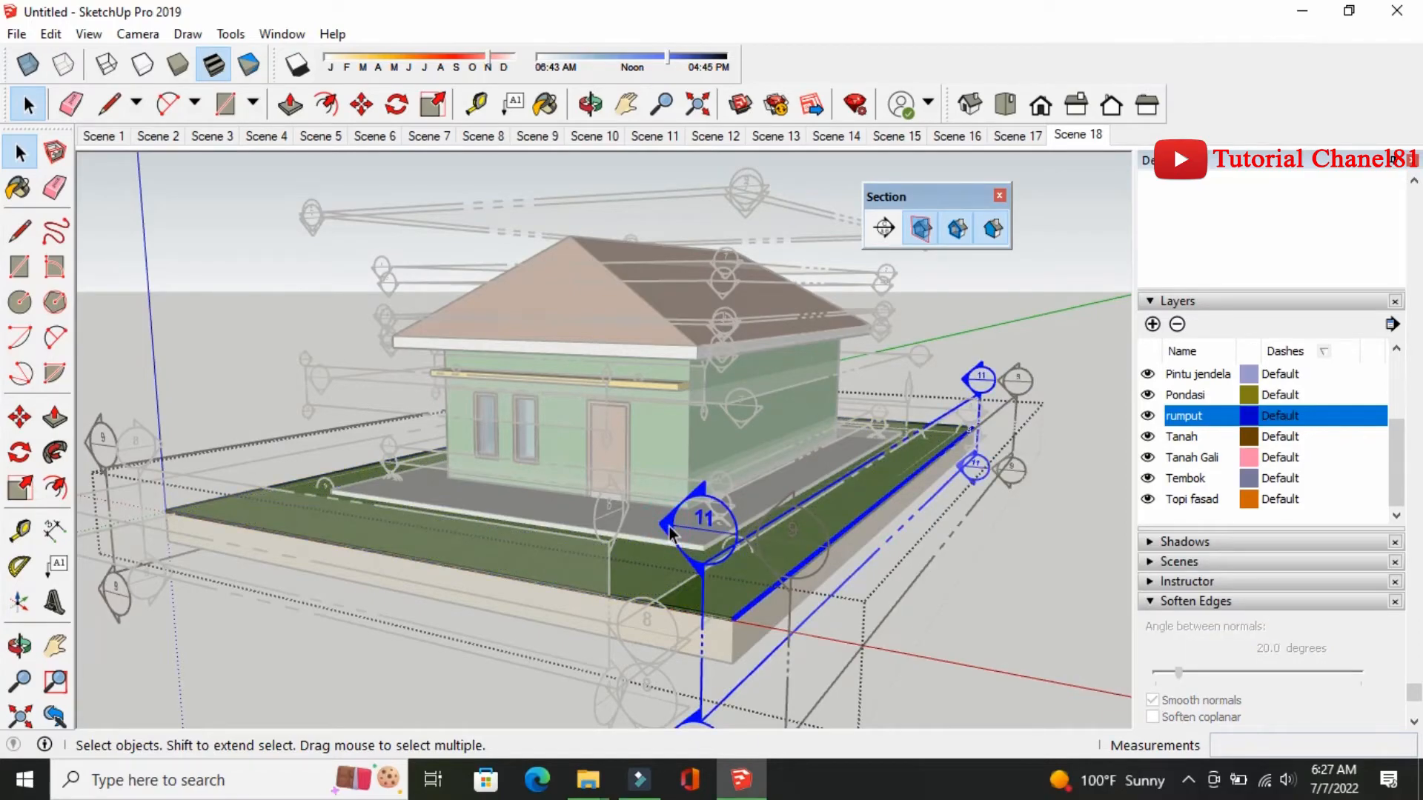
{"action": "left_click", "coordinate": [20, 417]}
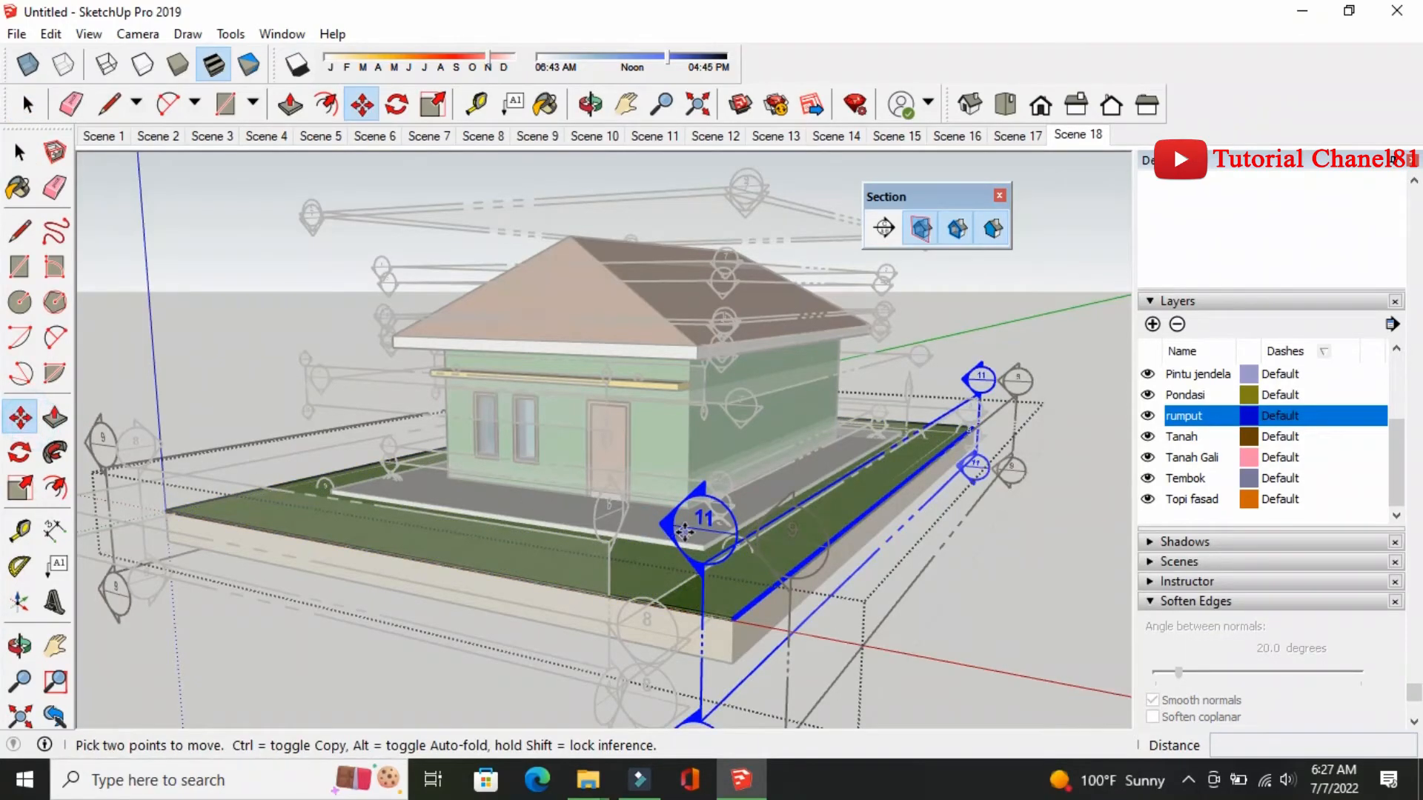
{"action": "left_click", "coordinate": [693, 526]}
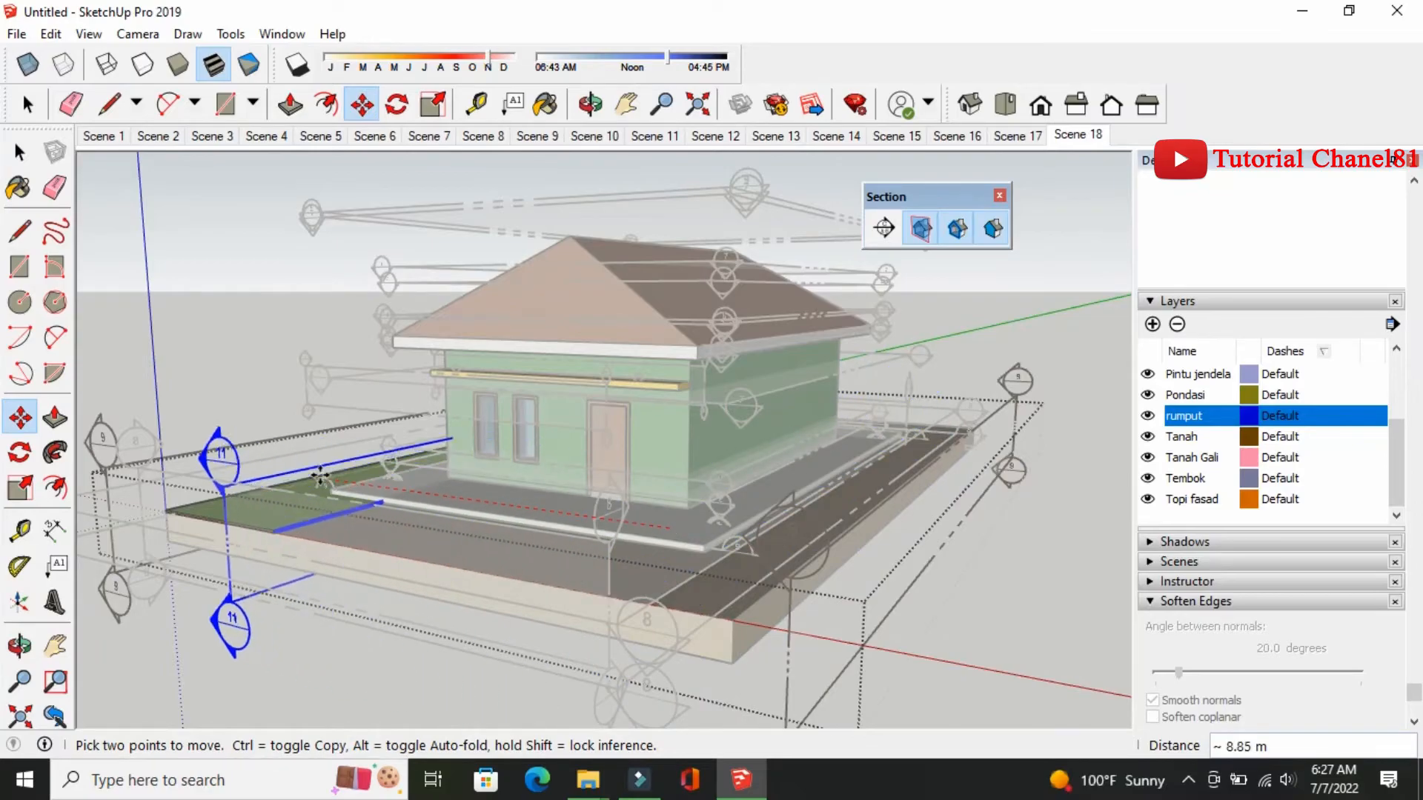
{"action": "left_click", "coordinate": [217, 455]}
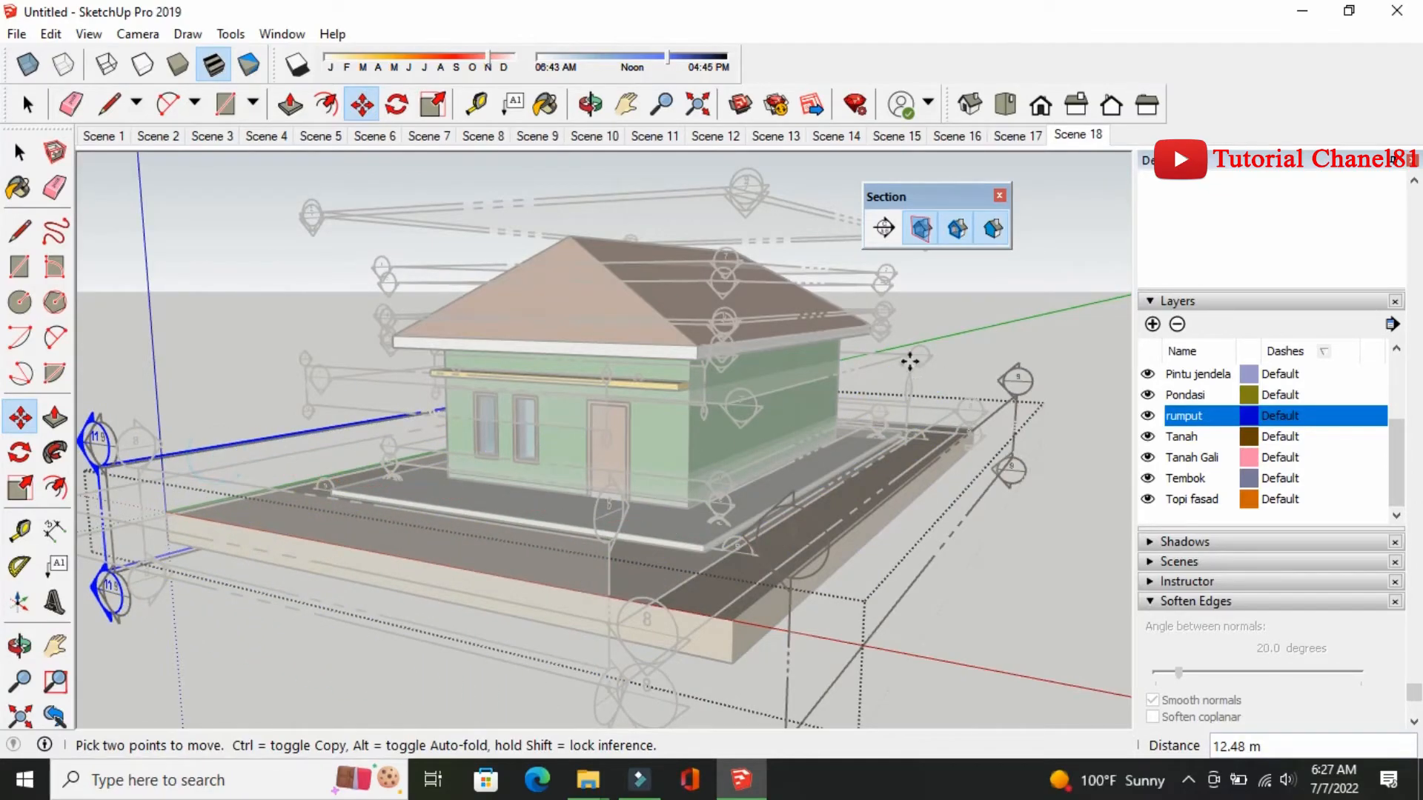
{"action": "left_click", "coordinate": [20, 154]}
{"action": "left_click", "coordinate": [1087, 469]}
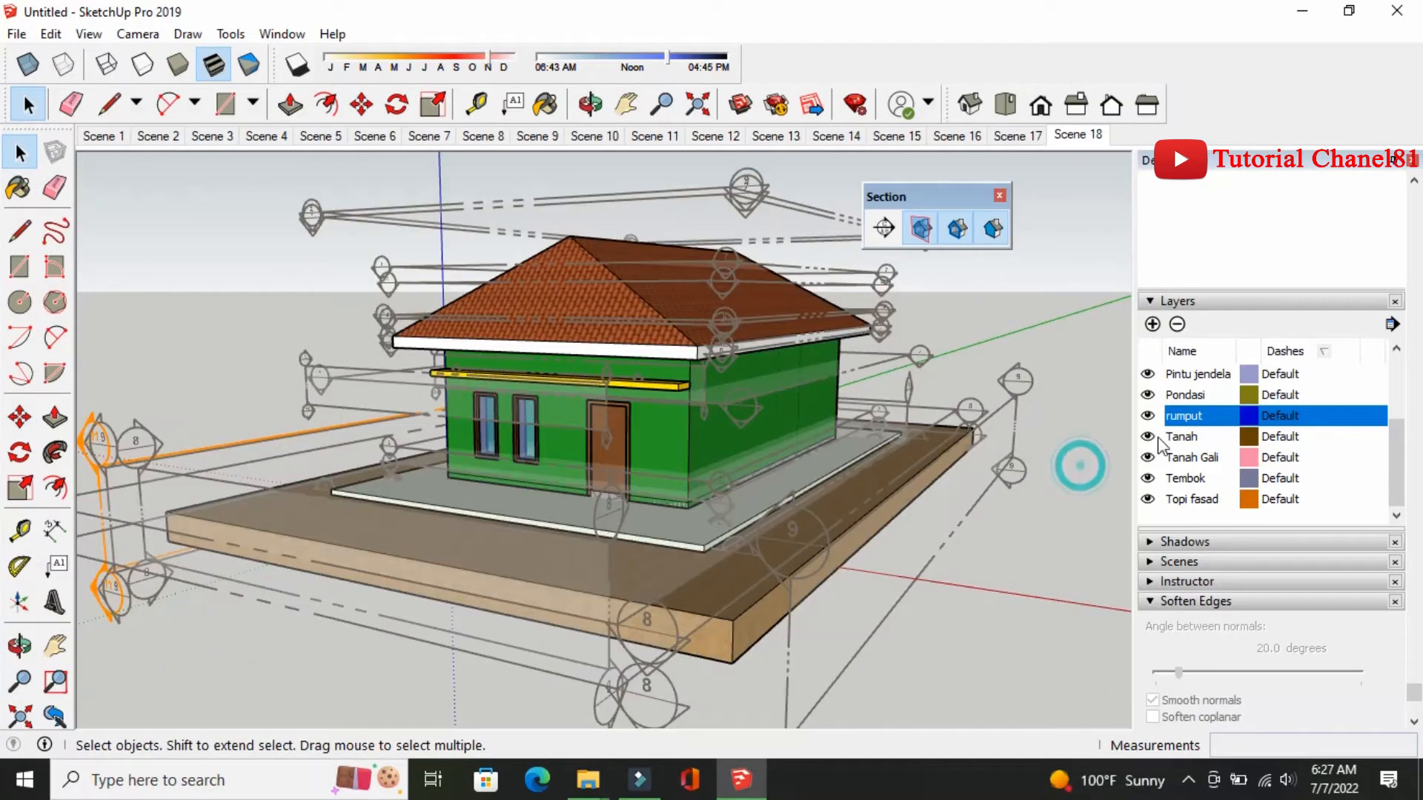
Hide the rumput layer and the section planes and add Scene 19 after Scene 18
{"action": "left_click", "coordinate": [1148, 415]}
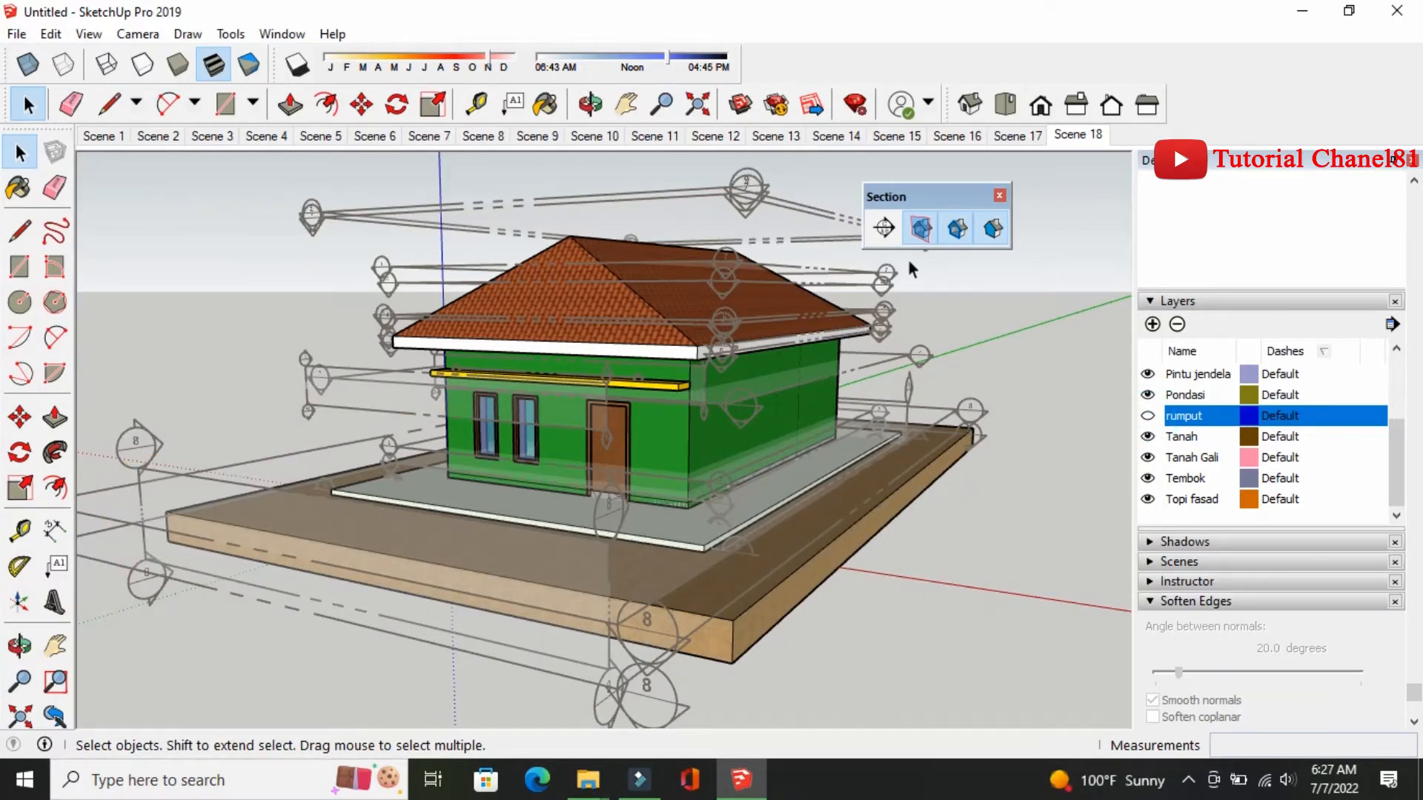
{"action": "left_click", "coordinate": [919, 231]}
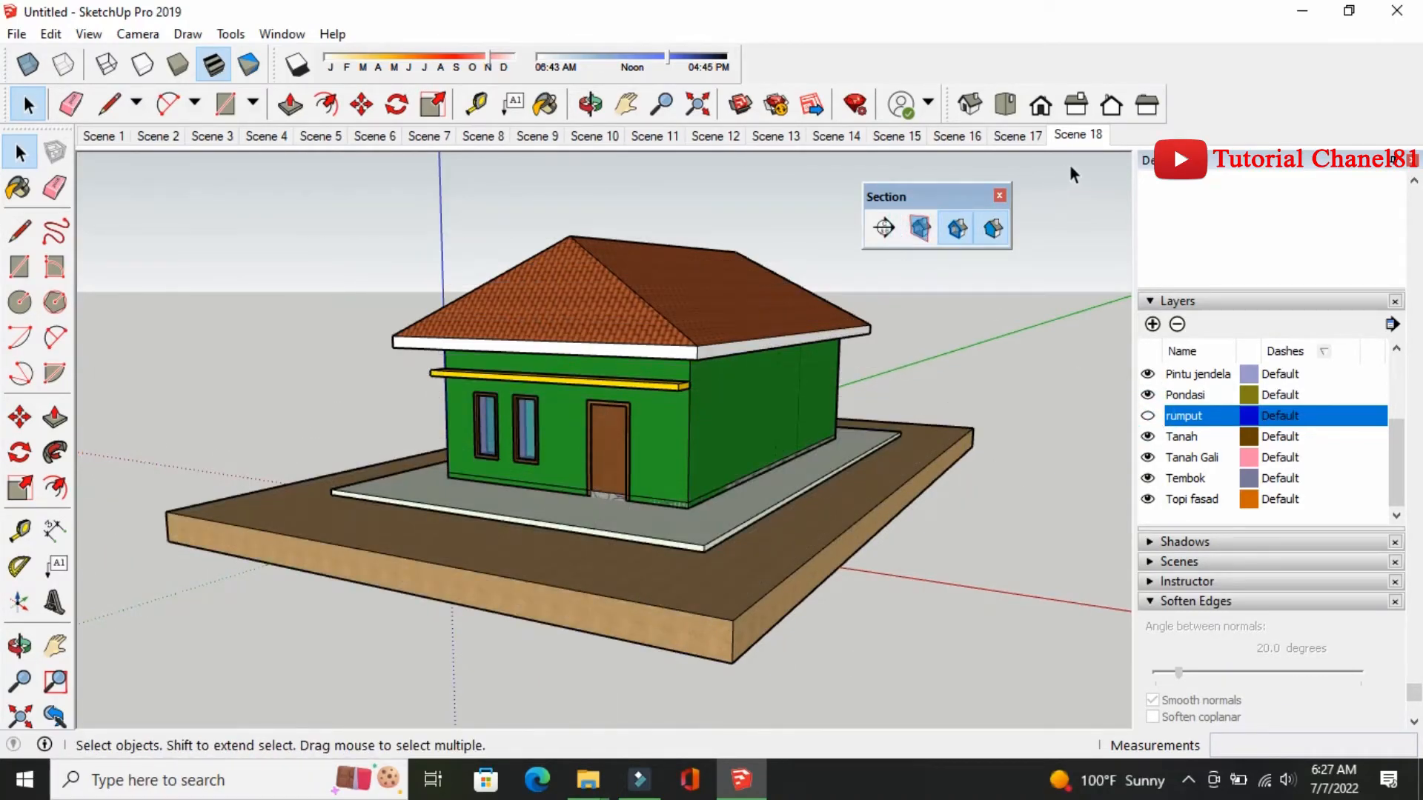
{"action": "right_click", "coordinate": [1088, 138]}
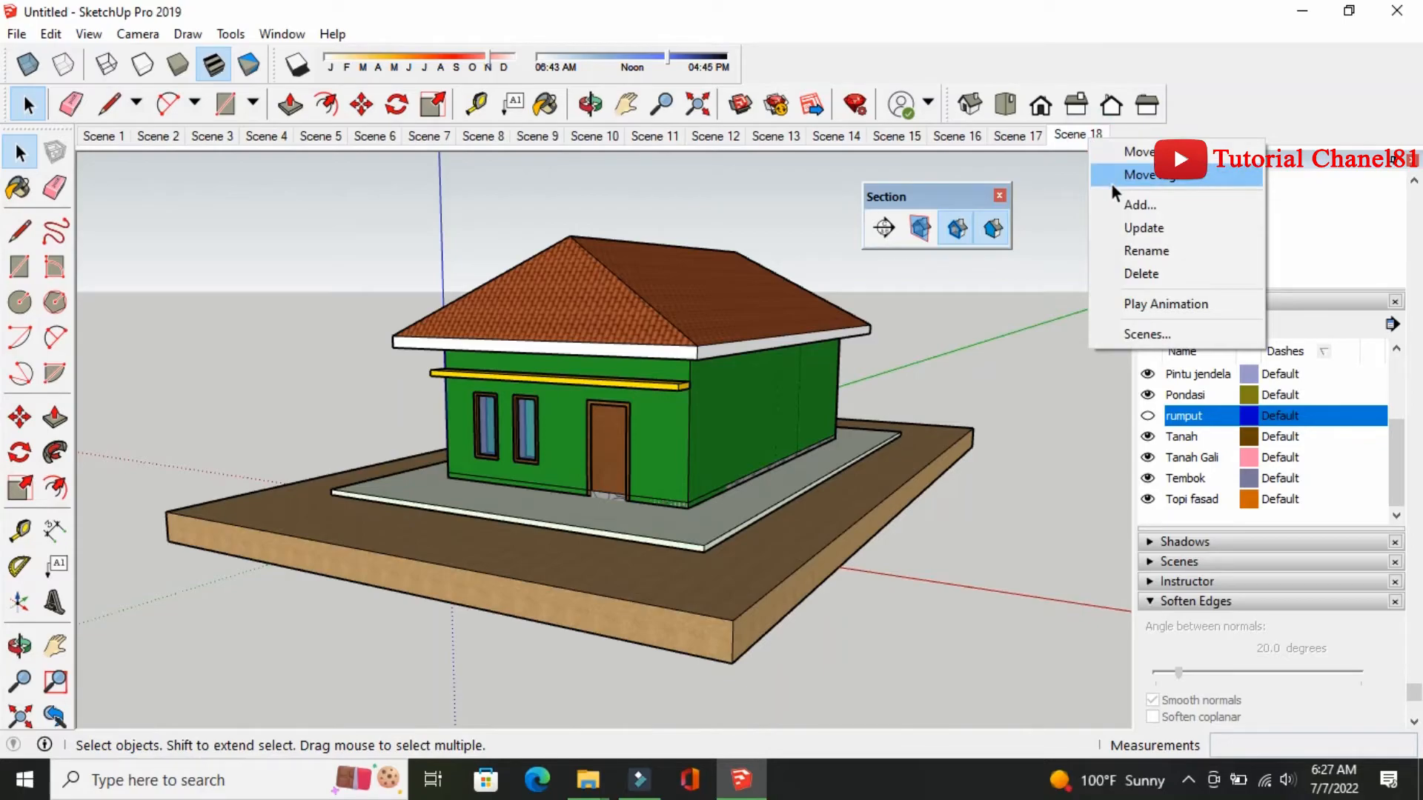
{"action": "left_click", "coordinate": [1120, 206]}
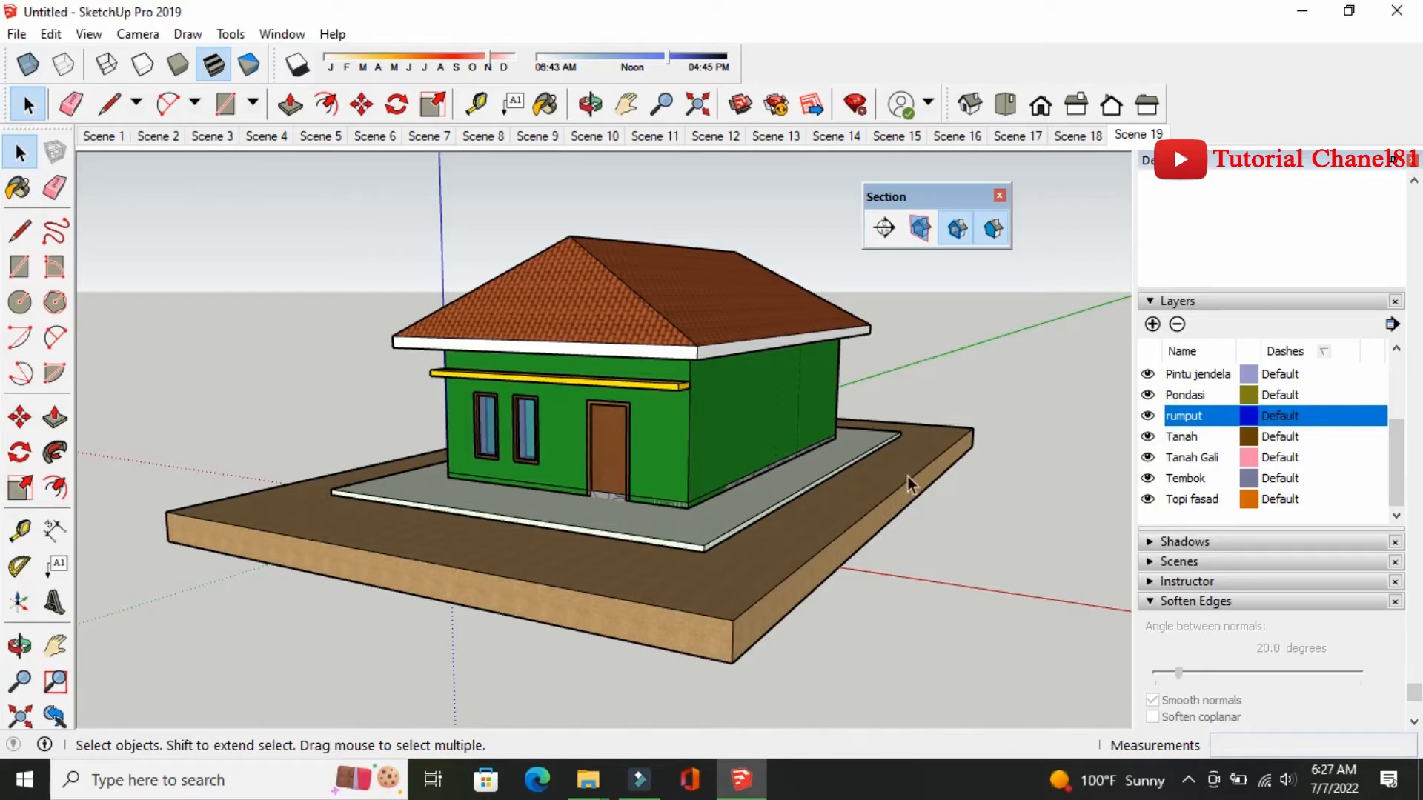
Copy the rumput section plane 13.37 m along the red axis past the lawn's opposite edge, hide the section planes and leave the grass group
{"action": "left_click", "coordinate": [919, 230]}
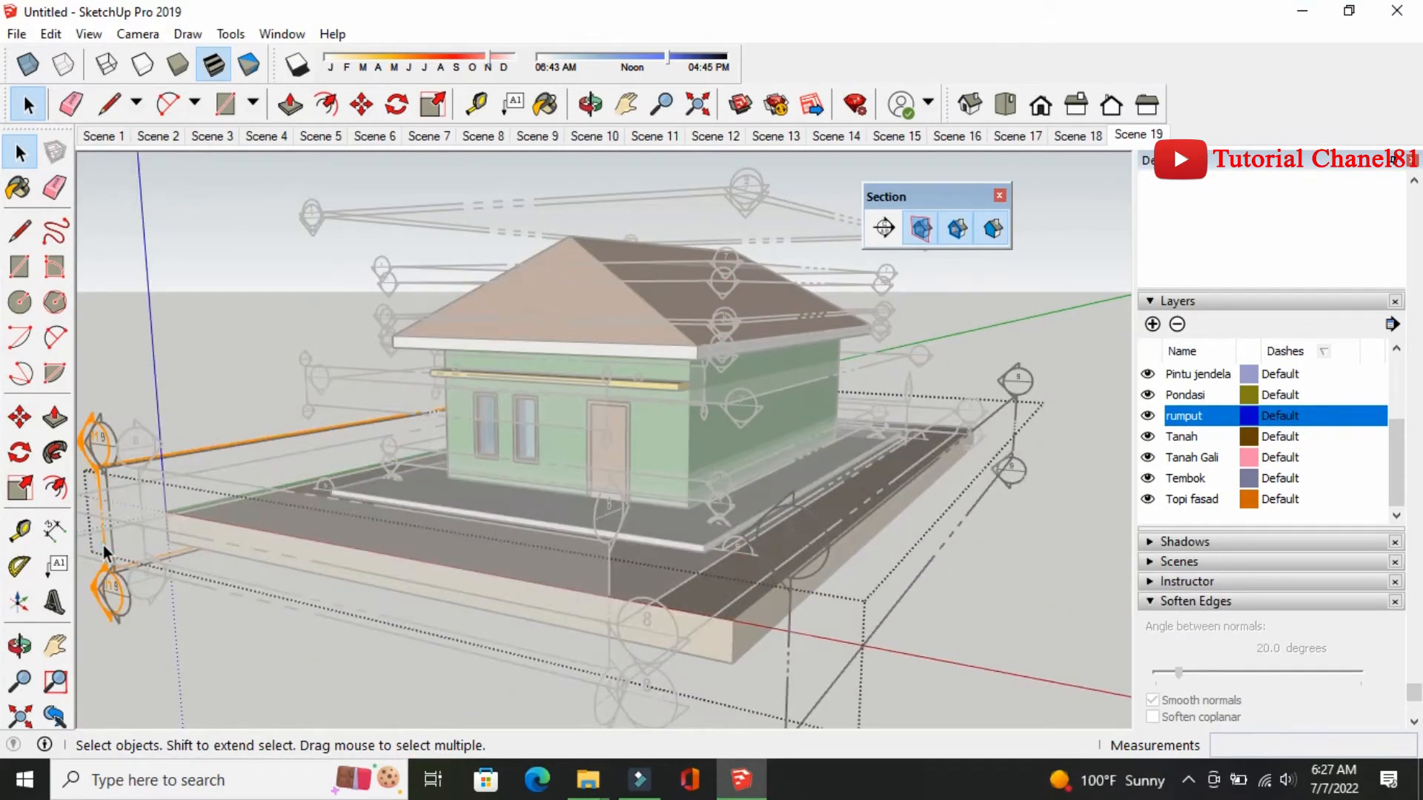
{"action": "left_click", "coordinate": [103, 545]}
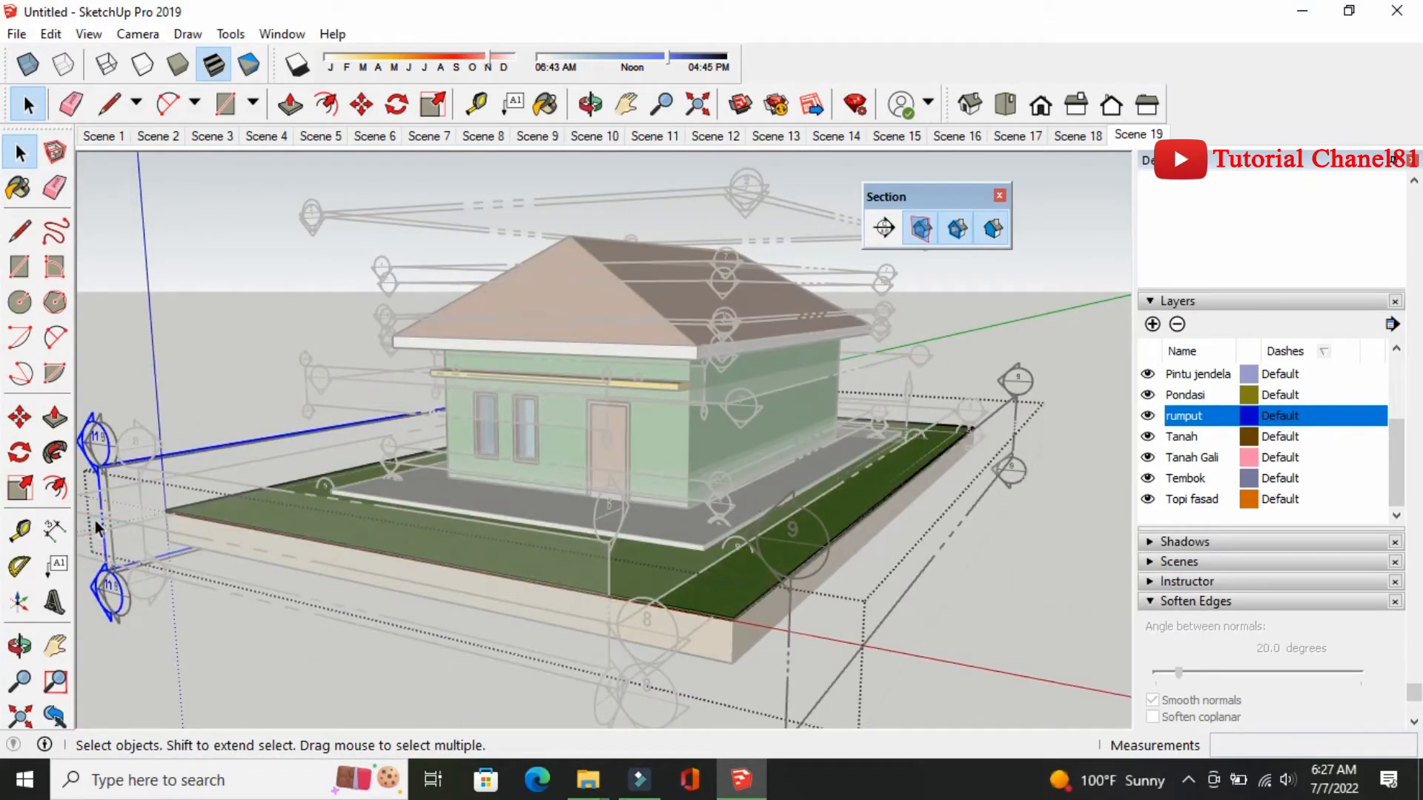
{"action": "left_click", "coordinate": [19, 417]}
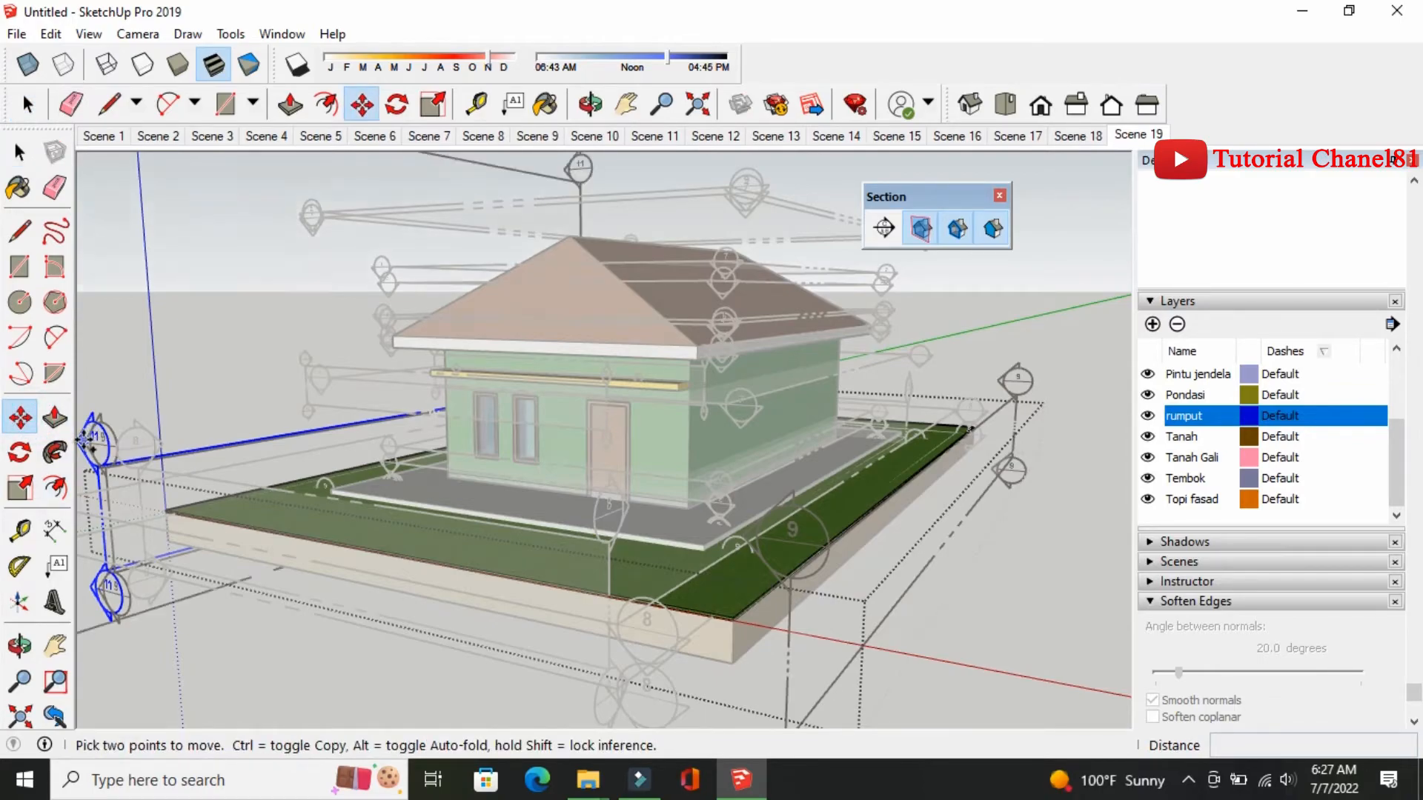
{"action": "left_click", "coordinate": [86, 442]}
{"action": "key", "text": "ctrl"}
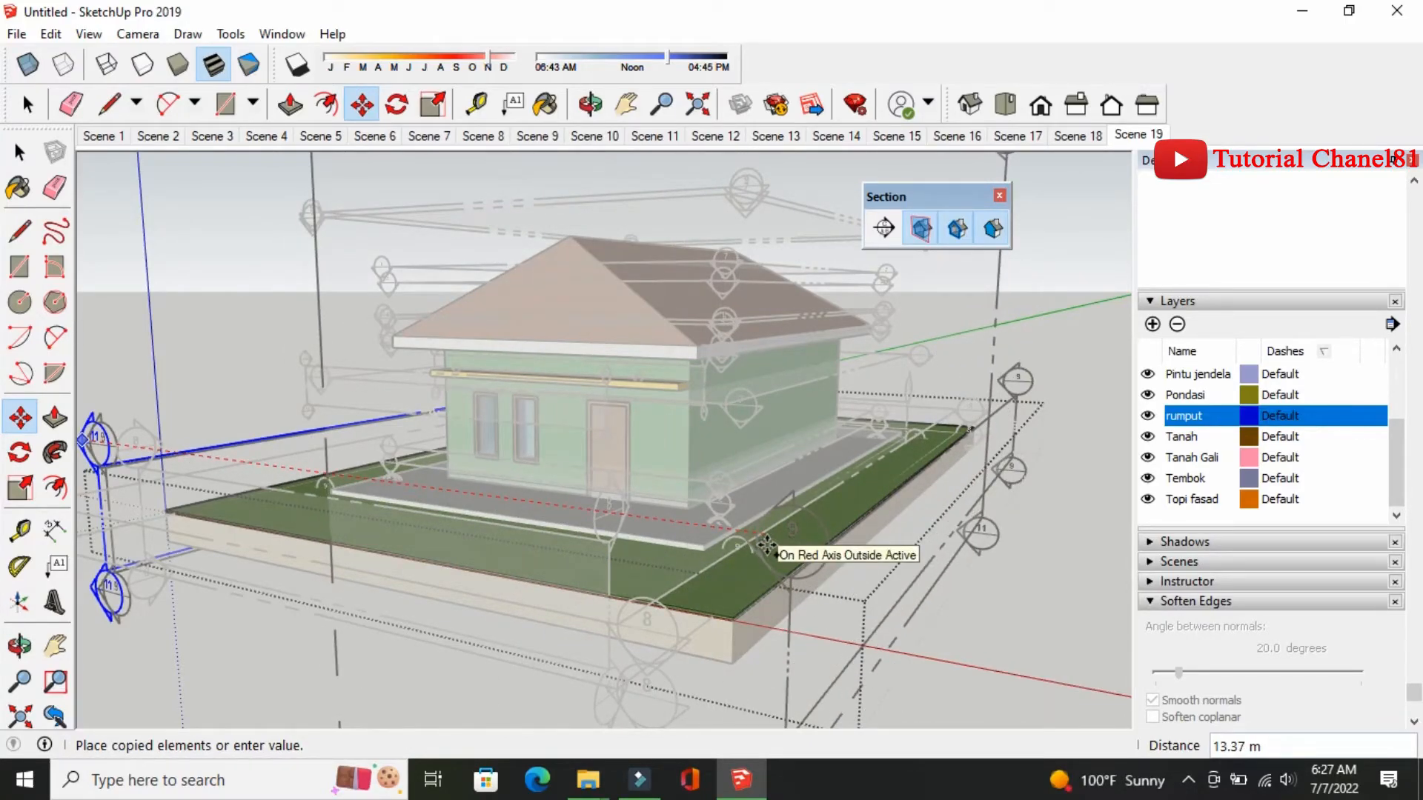
{"action": "left_click", "coordinate": [767, 547]}
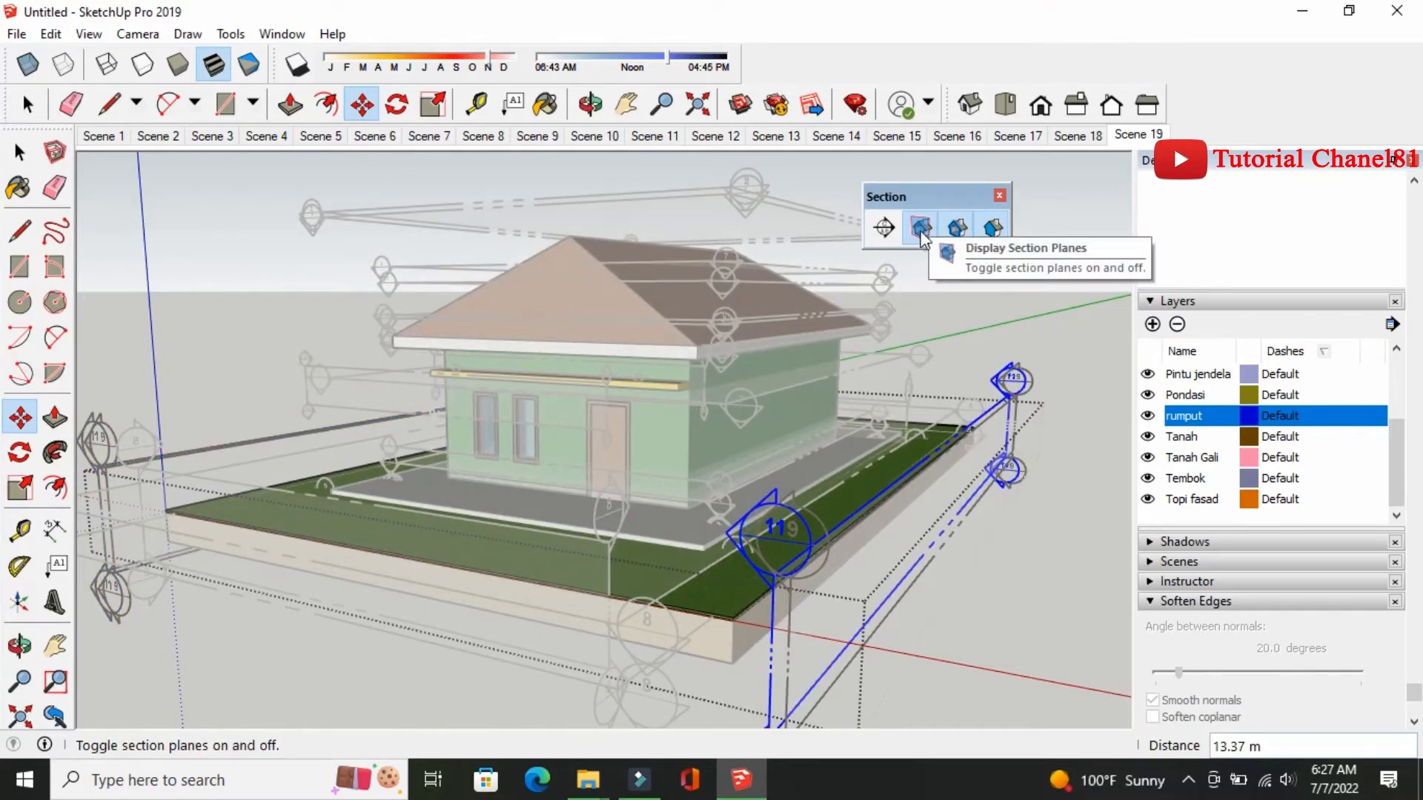
{"action": "left_click", "coordinate": [921, 237]}
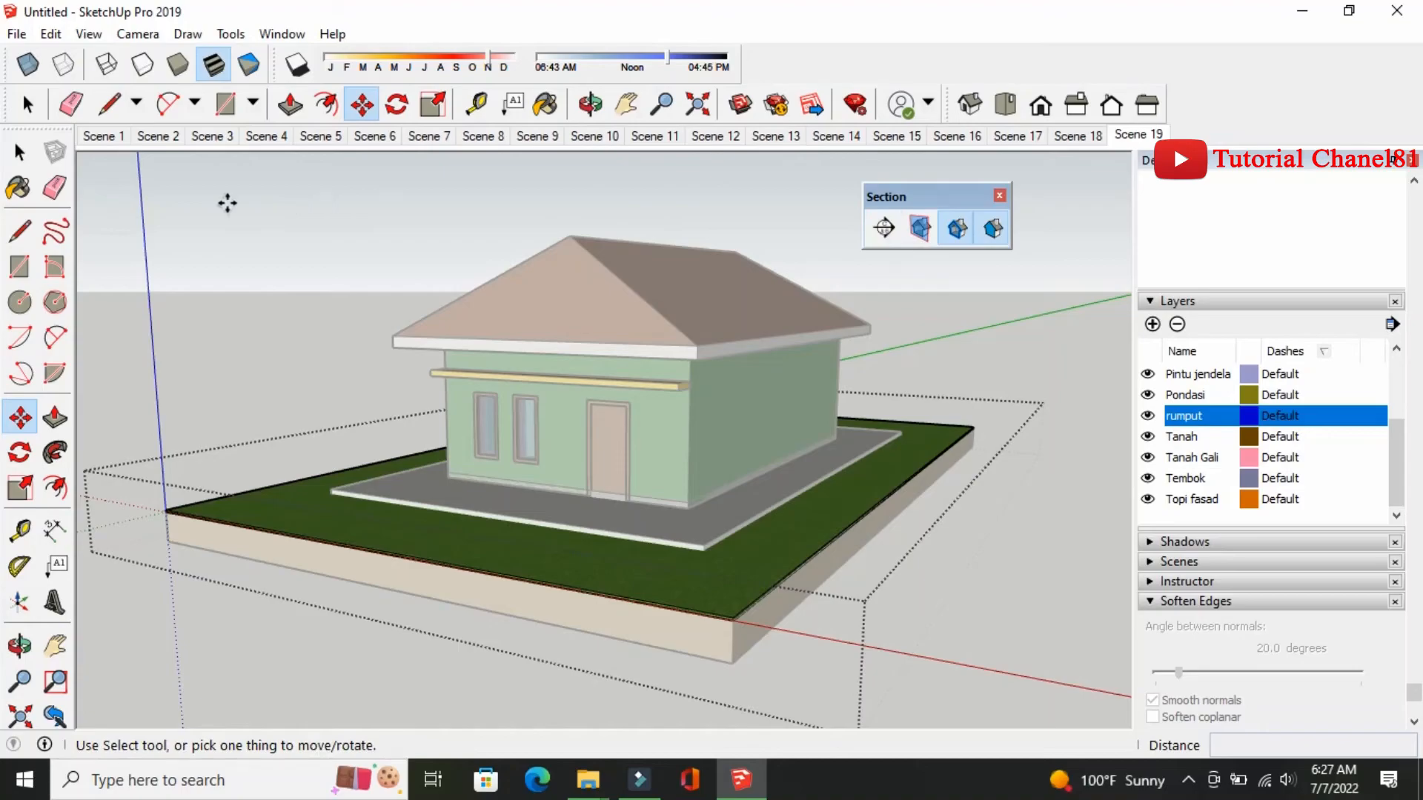
{"action": "left_click", "coordinate": [20, 153]}
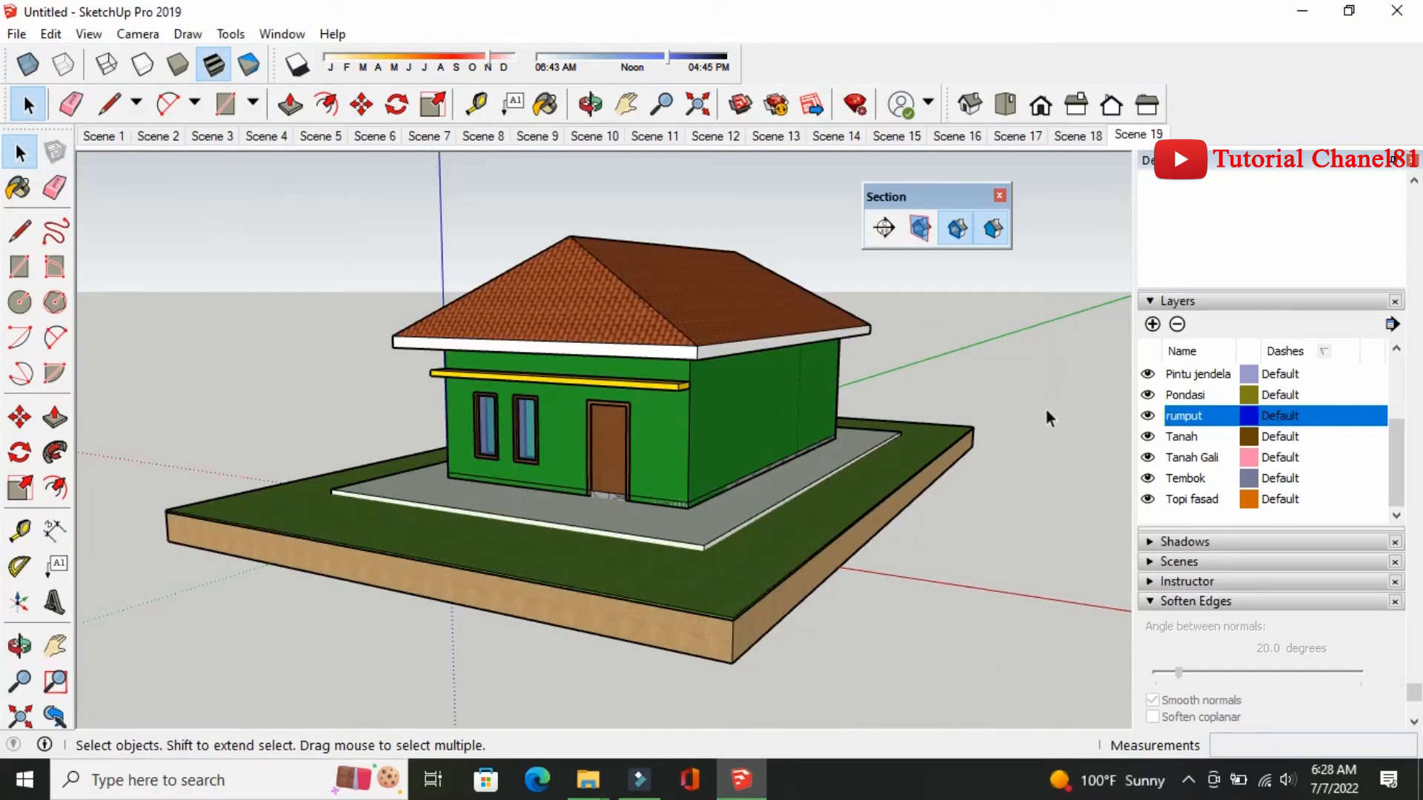
Add Scene 20 after Scene 19 and dock the floating Section toolbar beside the shadow controls
{"action": "left_click", "coordinate": [20, 643]}
{"action": "mouse_move", "coordinate": [340, 517]}
{"action": "left_mouse_down"}
{"action": "mouse_move", "coordinate": [375, 555]}
{"action": "mouse_move", "coordinate": [527, 578]}
{"action": "mouse_move", "coordinate": [448, 514]}
{"action": "mouse_move", "coordinate": [343, 519]}
{"action": "left_mouse_up"}
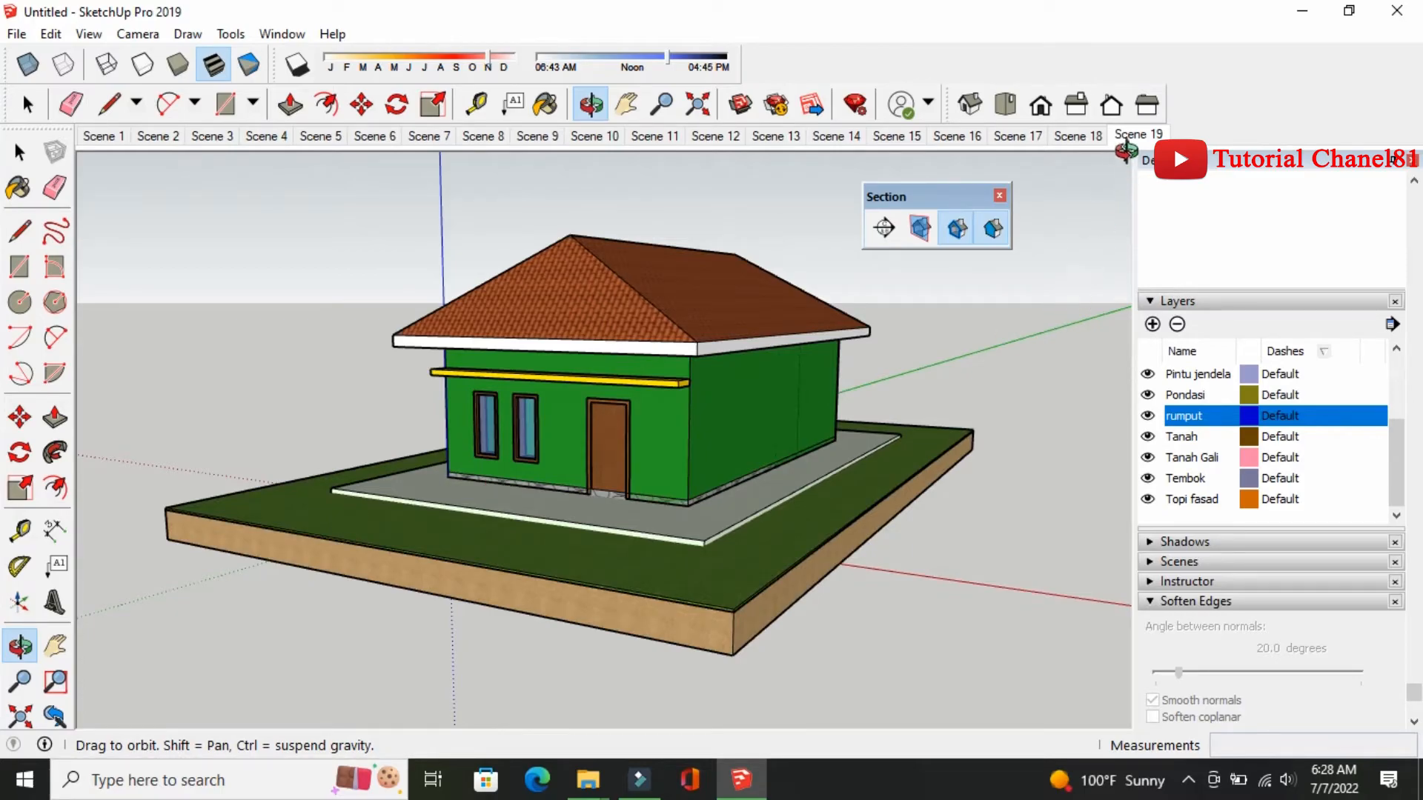
{"action": "right_click", "coordinate": [1141, 139]}
{"action": "left_click", "coordinate": [1160, 197]}
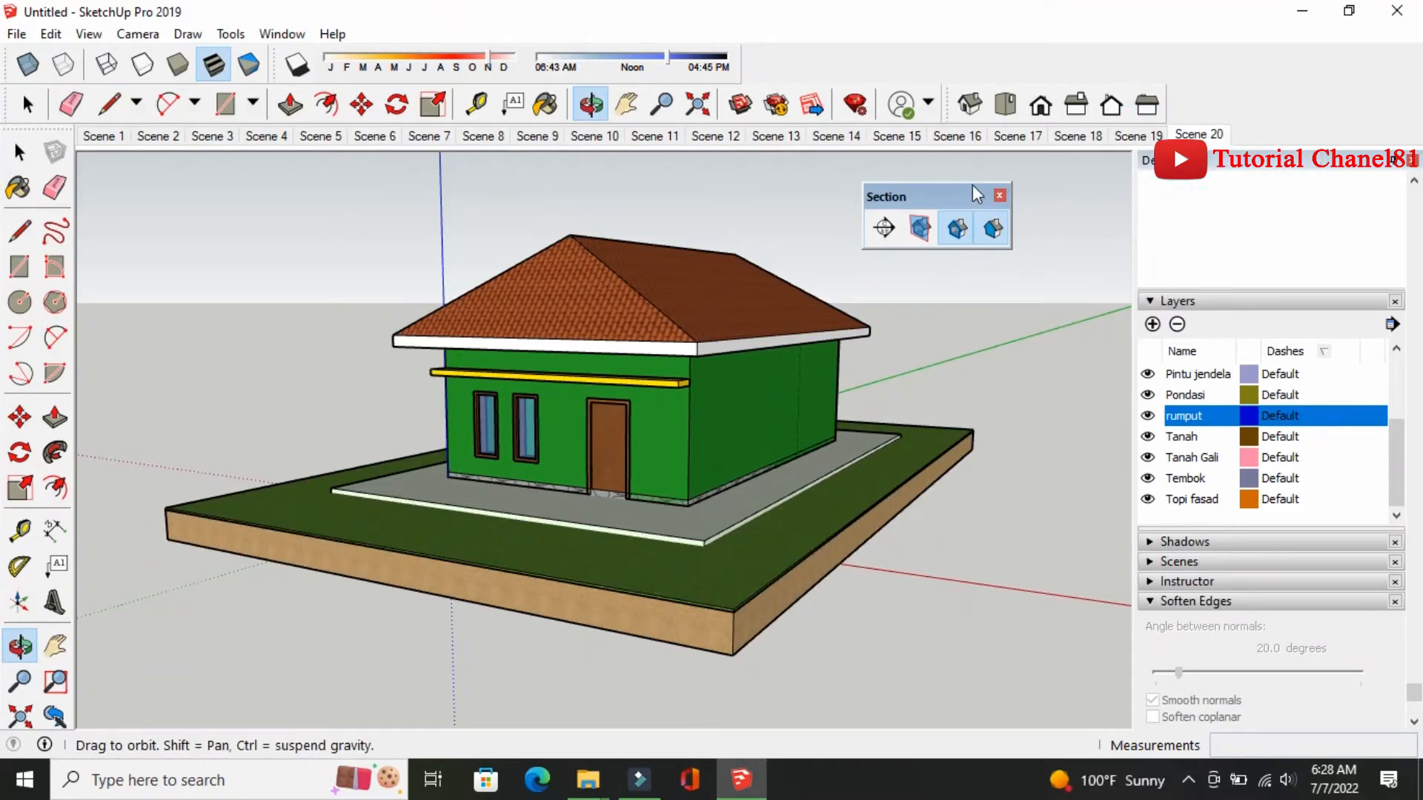
{"action": "left_click_drag", "start_coordinate": [947, 188], "coordinate": [823, 63]}
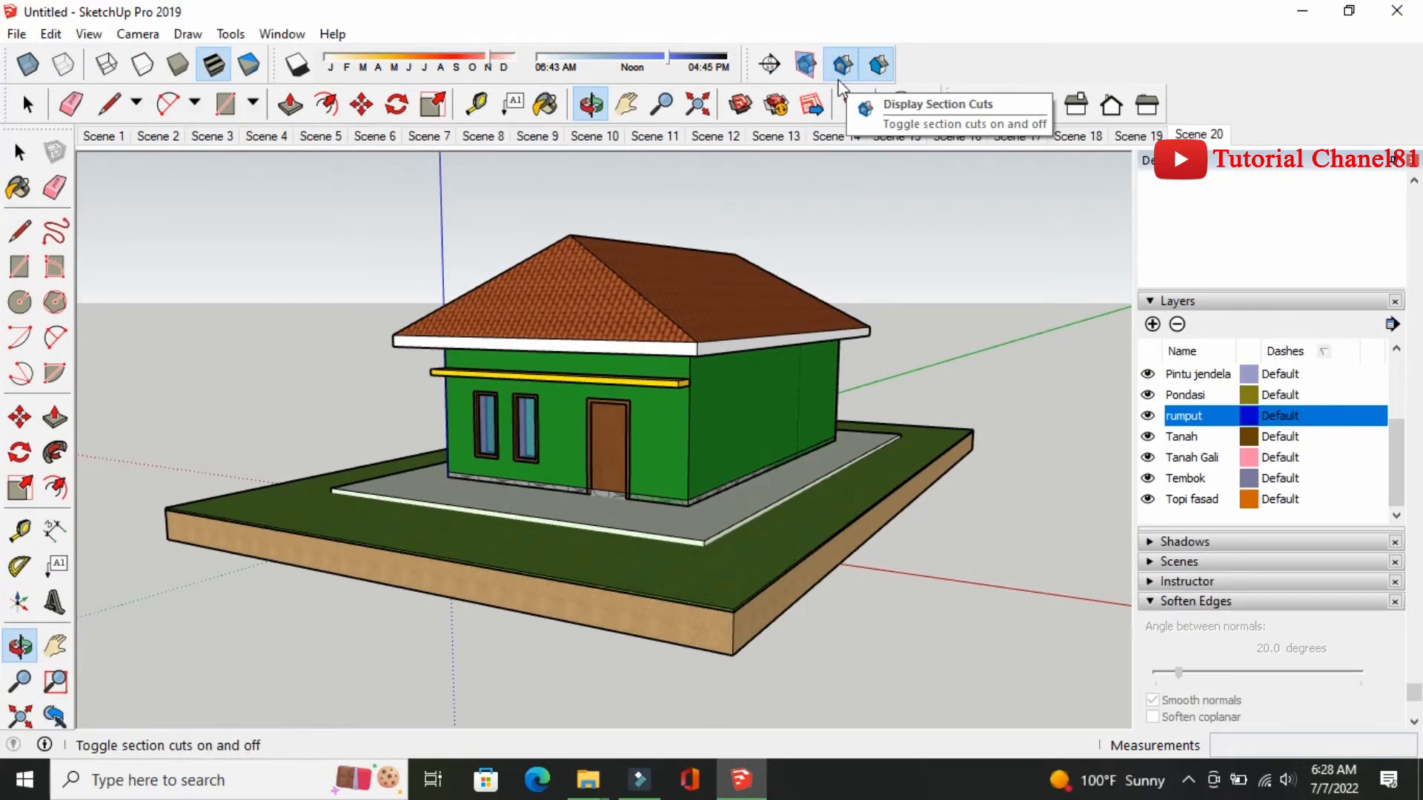
Update Scene 1 with the section planes hidden and check its transition to Scene 2
{"action": "left_click", "coordinate": [115, 138]}
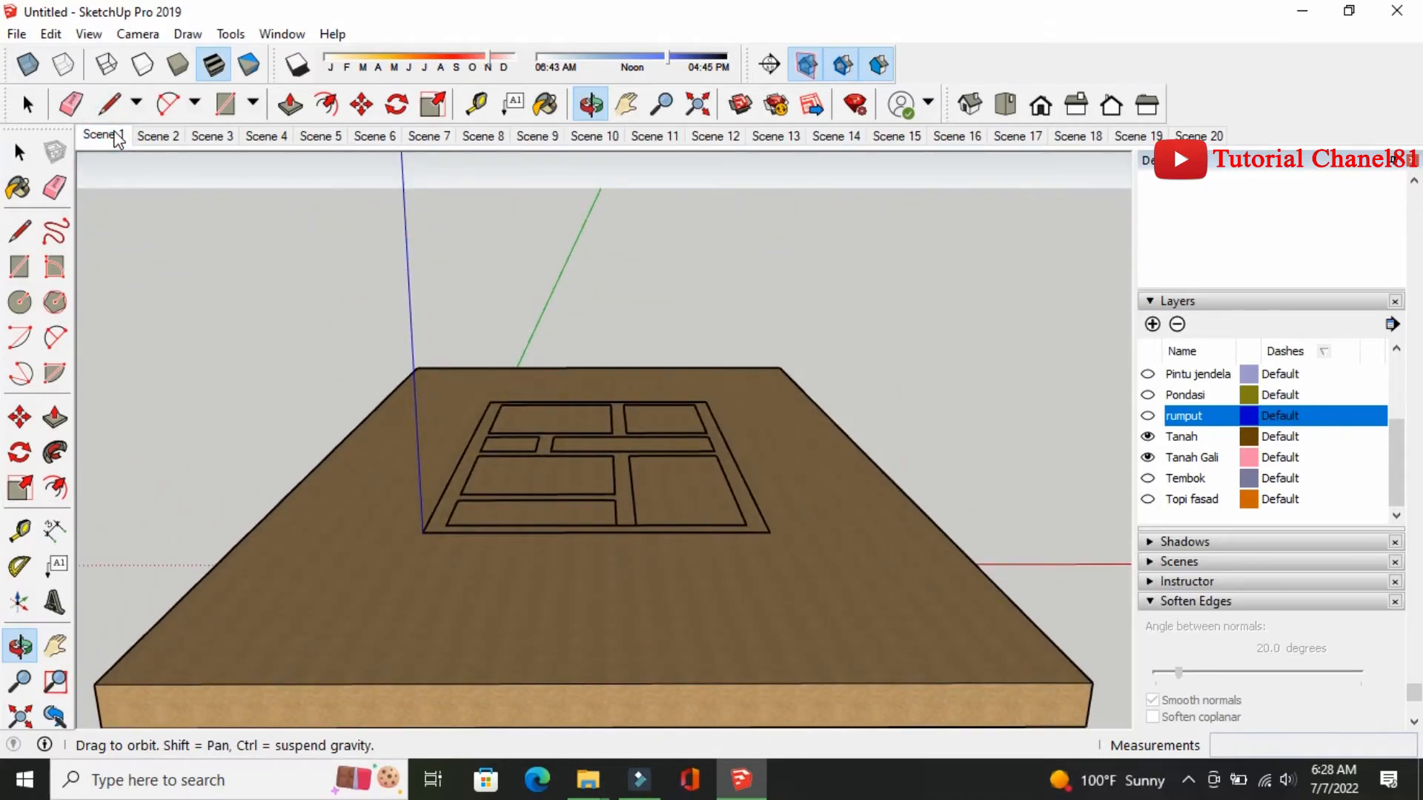
{"action": "left_click", "coordinate": [178, 143]}
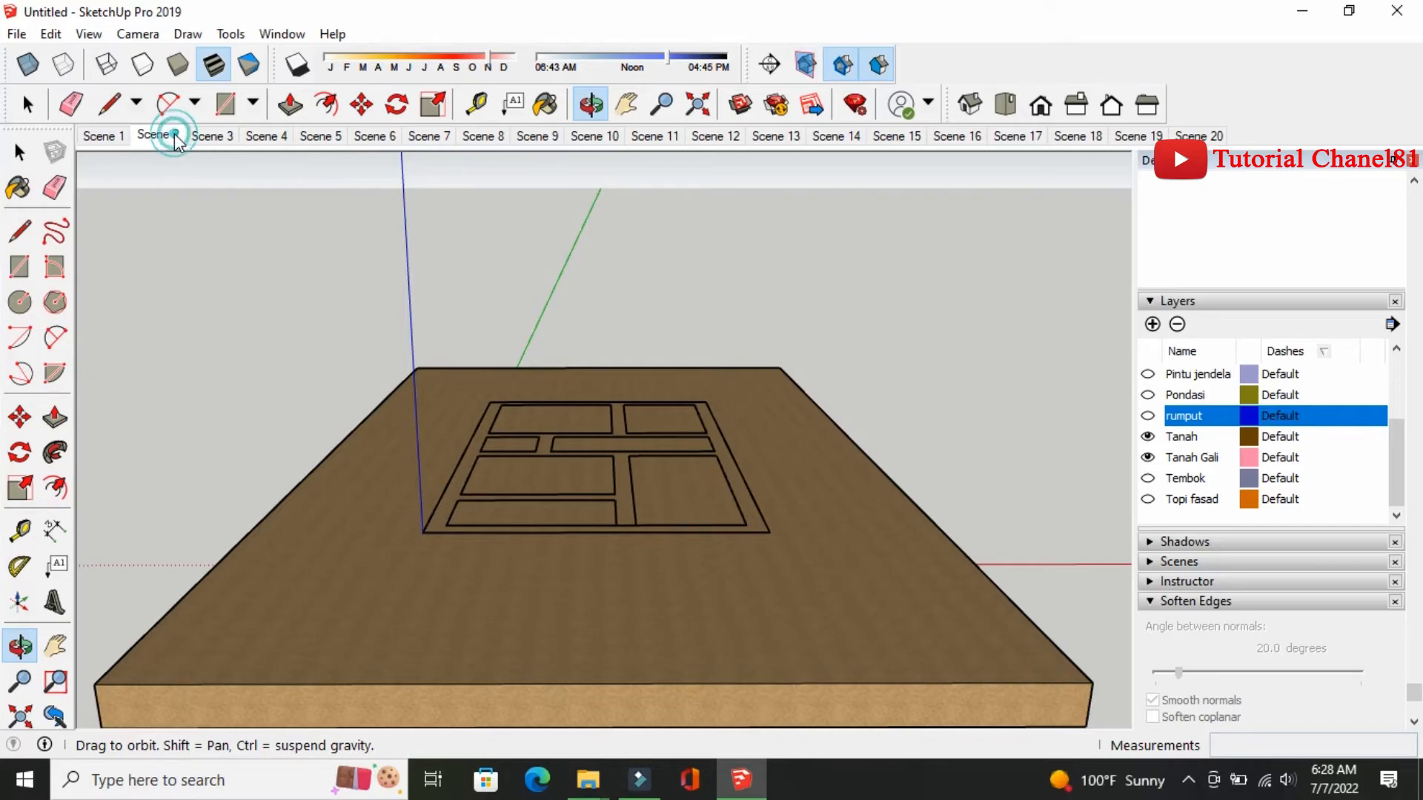
{"action": "left_click", "coordinate": [111, 138]}
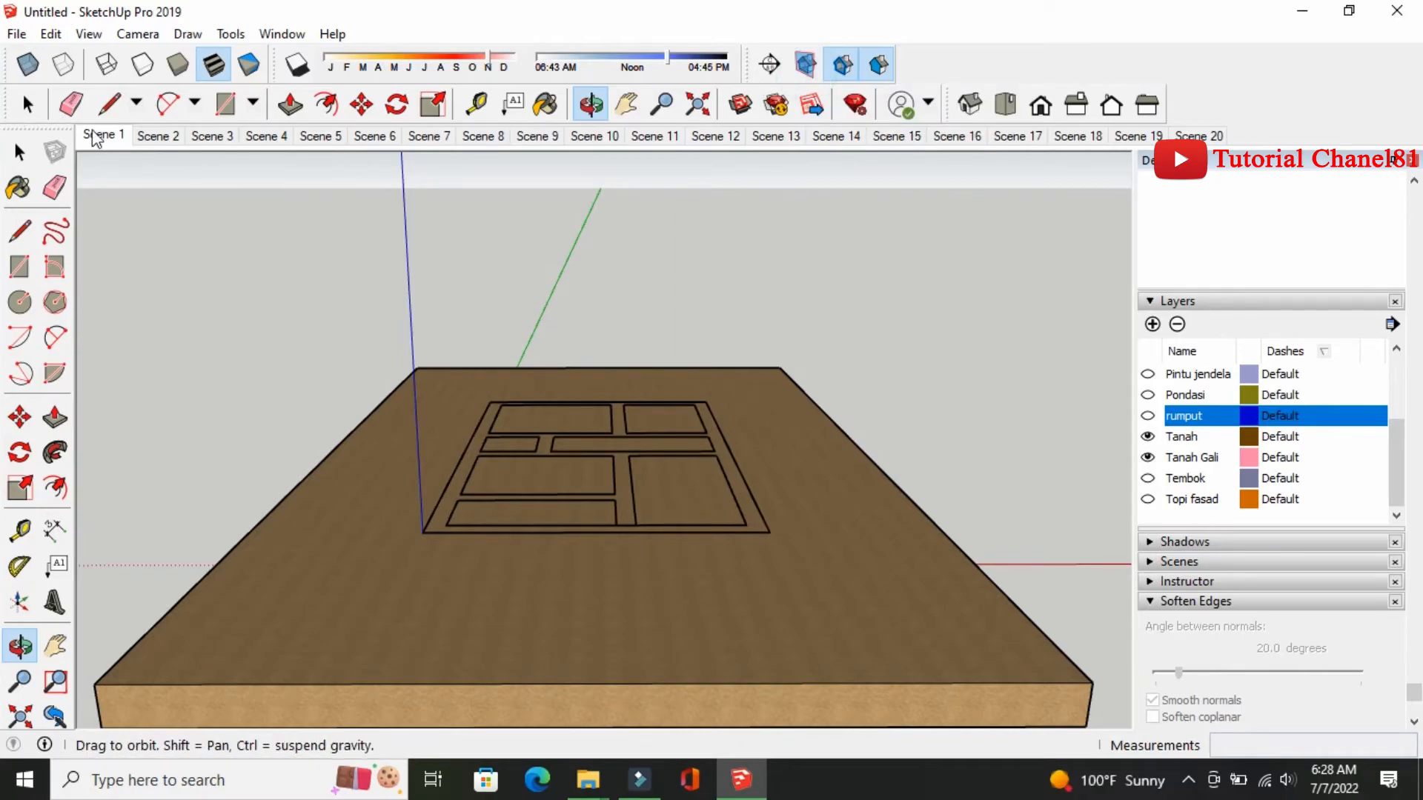
{"action": "right_click", "coordinate": [106, 143]}
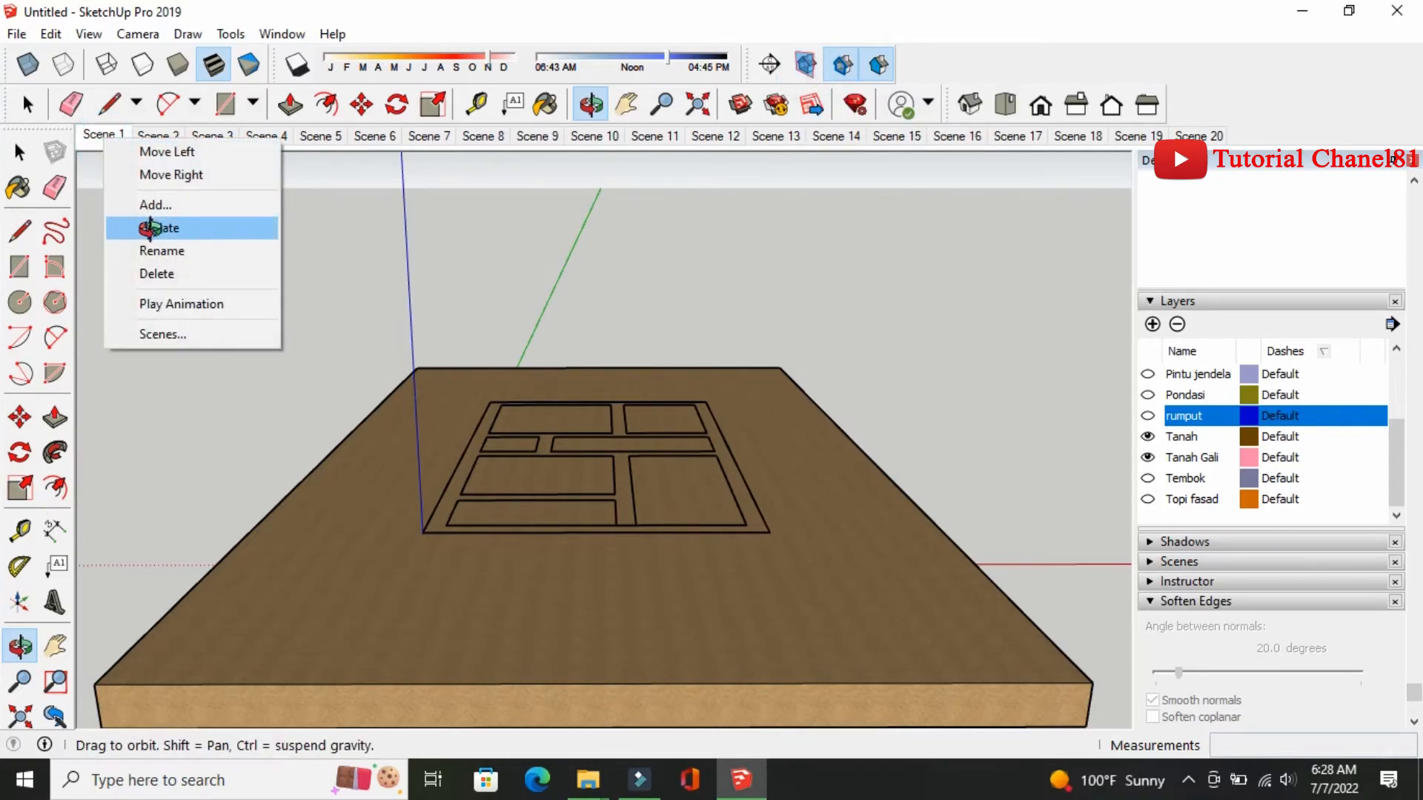
{"action": "left_click", "coordinate": [155, 231]}
{"action": "left_click", "coordinate": [731, 479]}
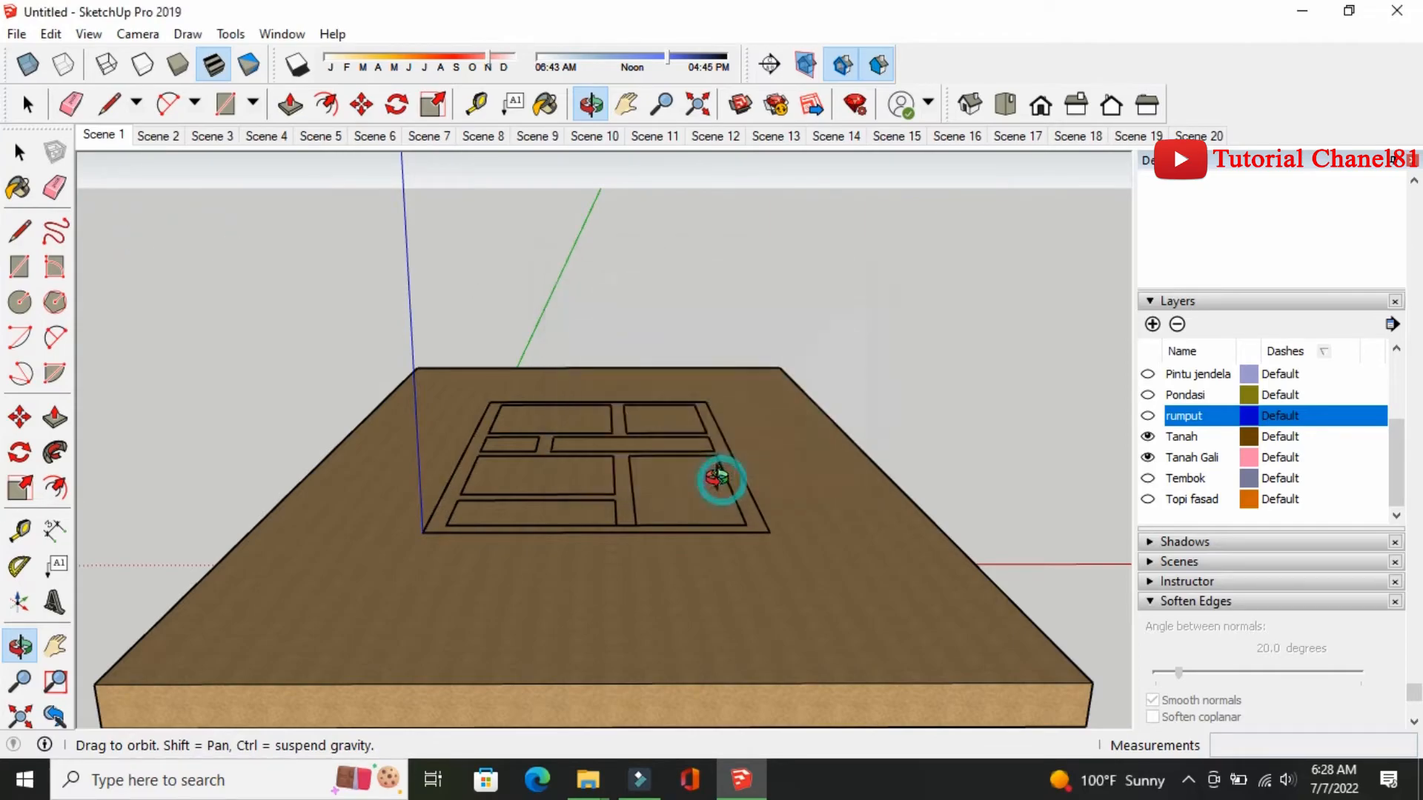
{"action": "left_click", "coordinate": [175, 138]}
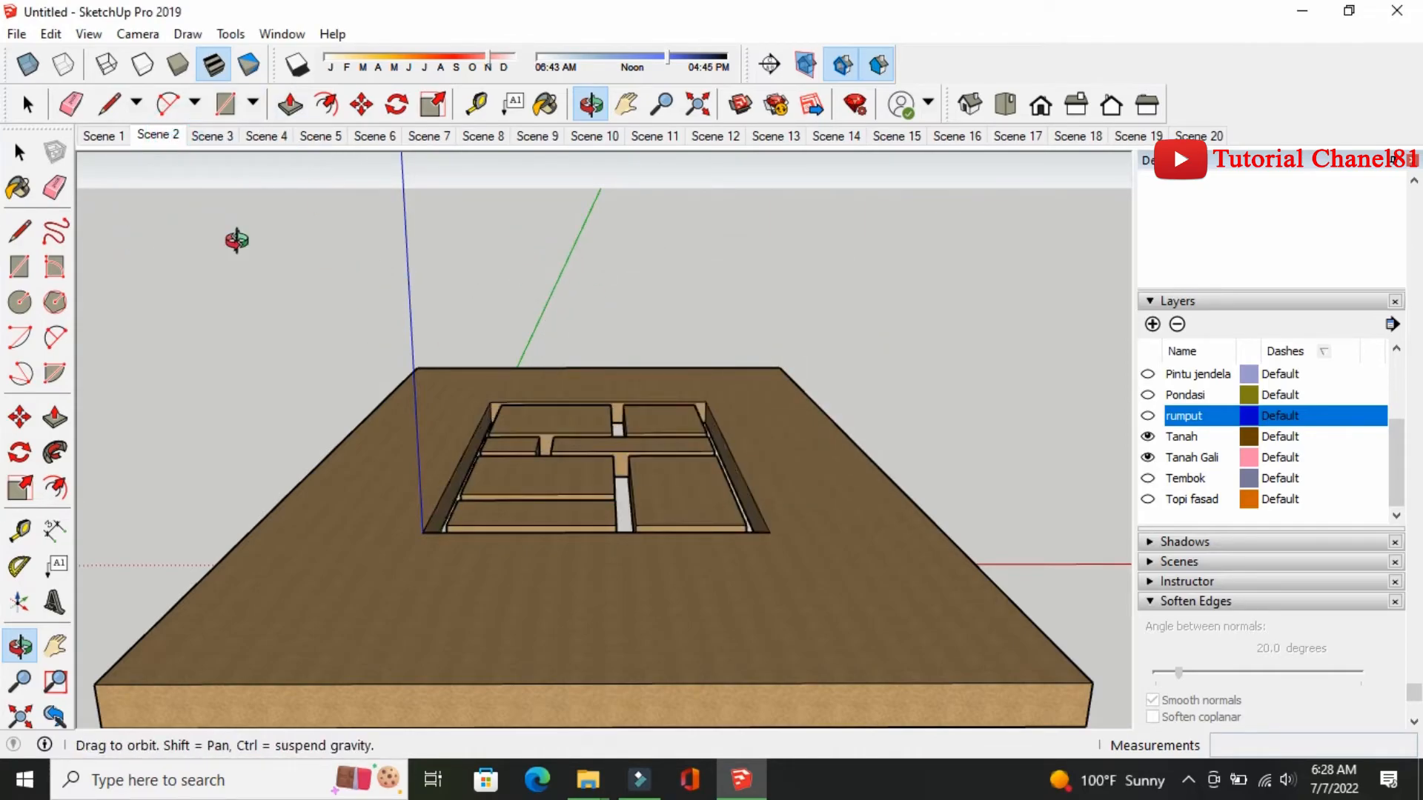
{"action": "left_click", "coordinate": [115, 139]}
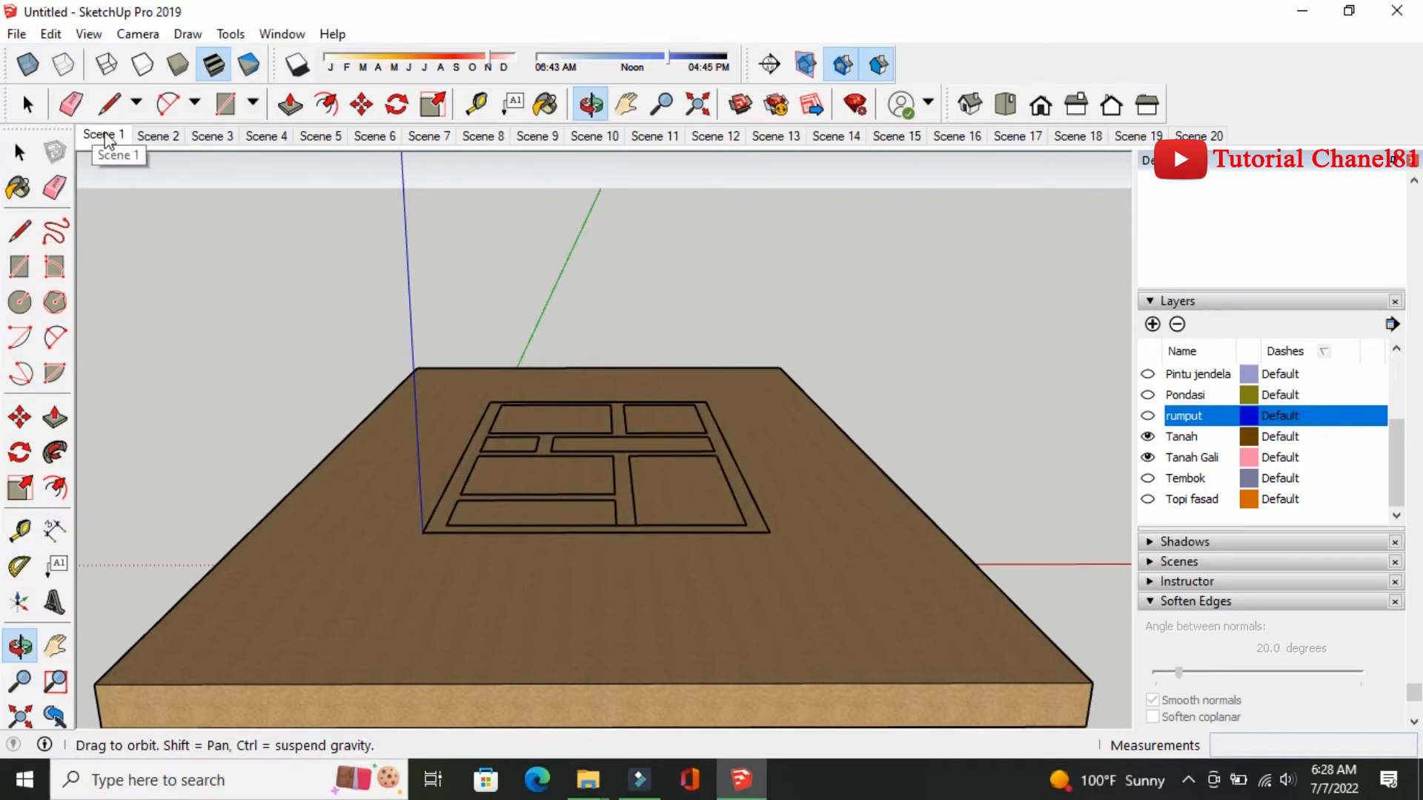
Preview the scene animation from Scene 1, stop the playback and return to Scene 1
{"action": "left_click", "coordinate": [88, 33]}
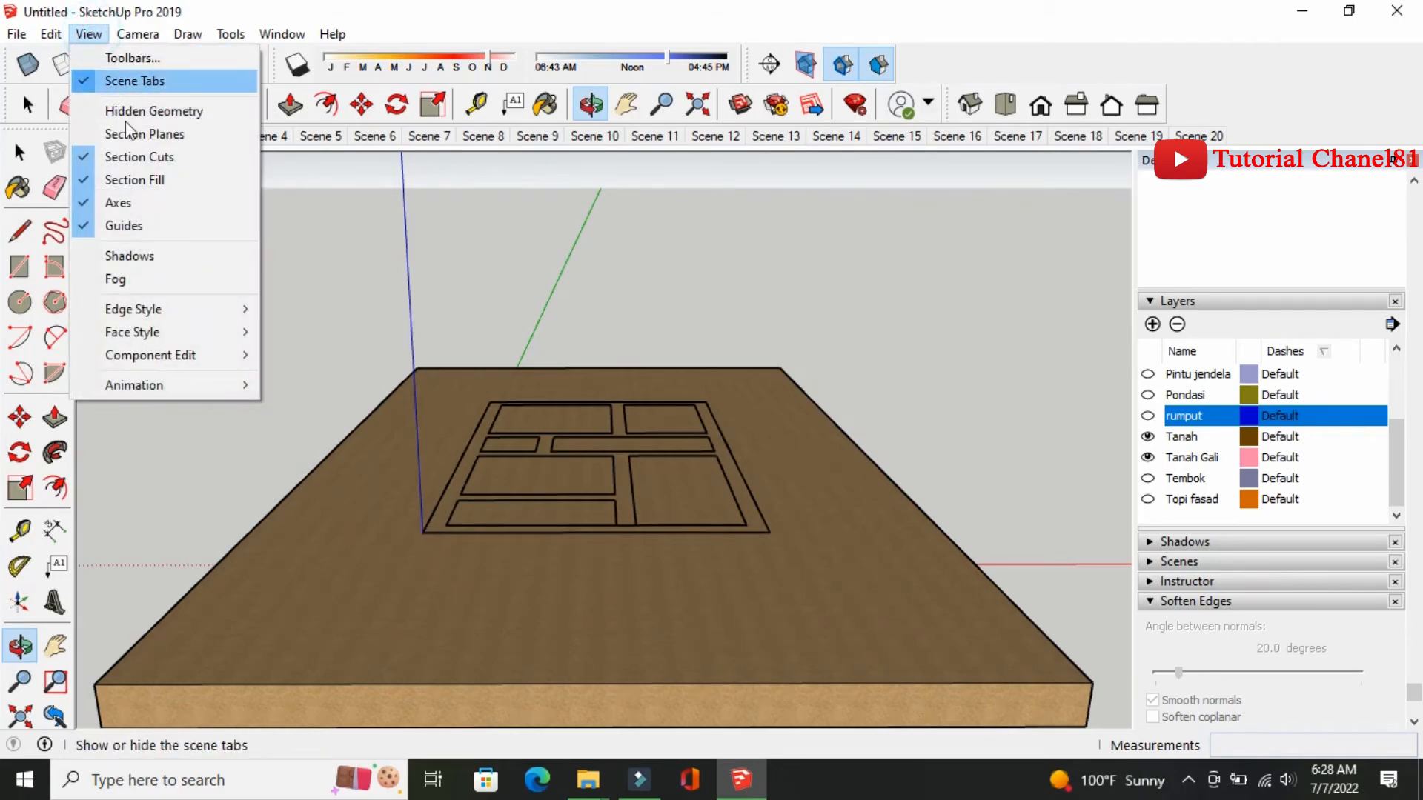
{"action": "mouse_move", "coordinate": [154, 385]}
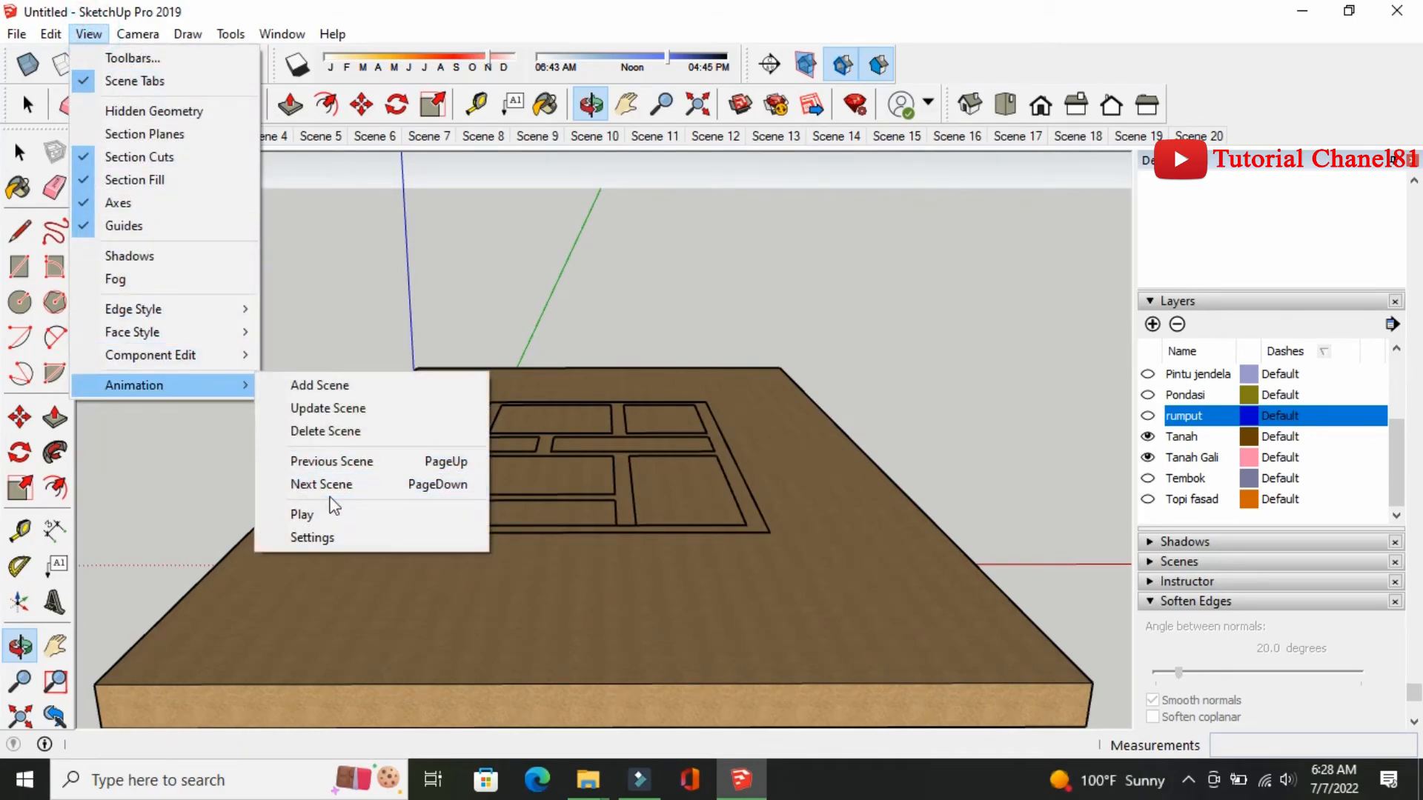
{"action": "left_click", "coordinate": [320, 517]}
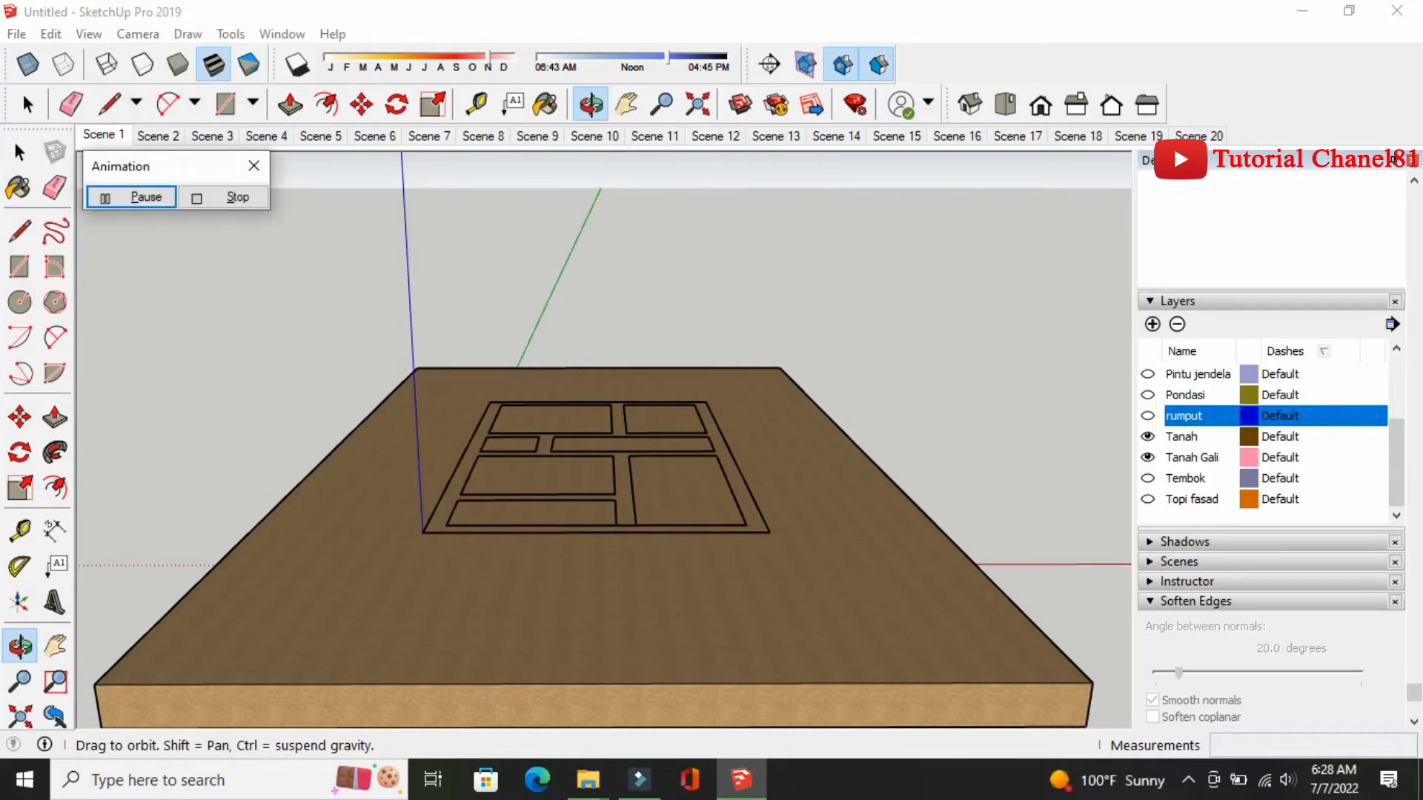
{"action": "mouse_move", "coordinate": [639, 778]}
{"action": "left_click", "coordinate": [237, 197]}
{"action": "left_click", "coordinate": [115, 139]}
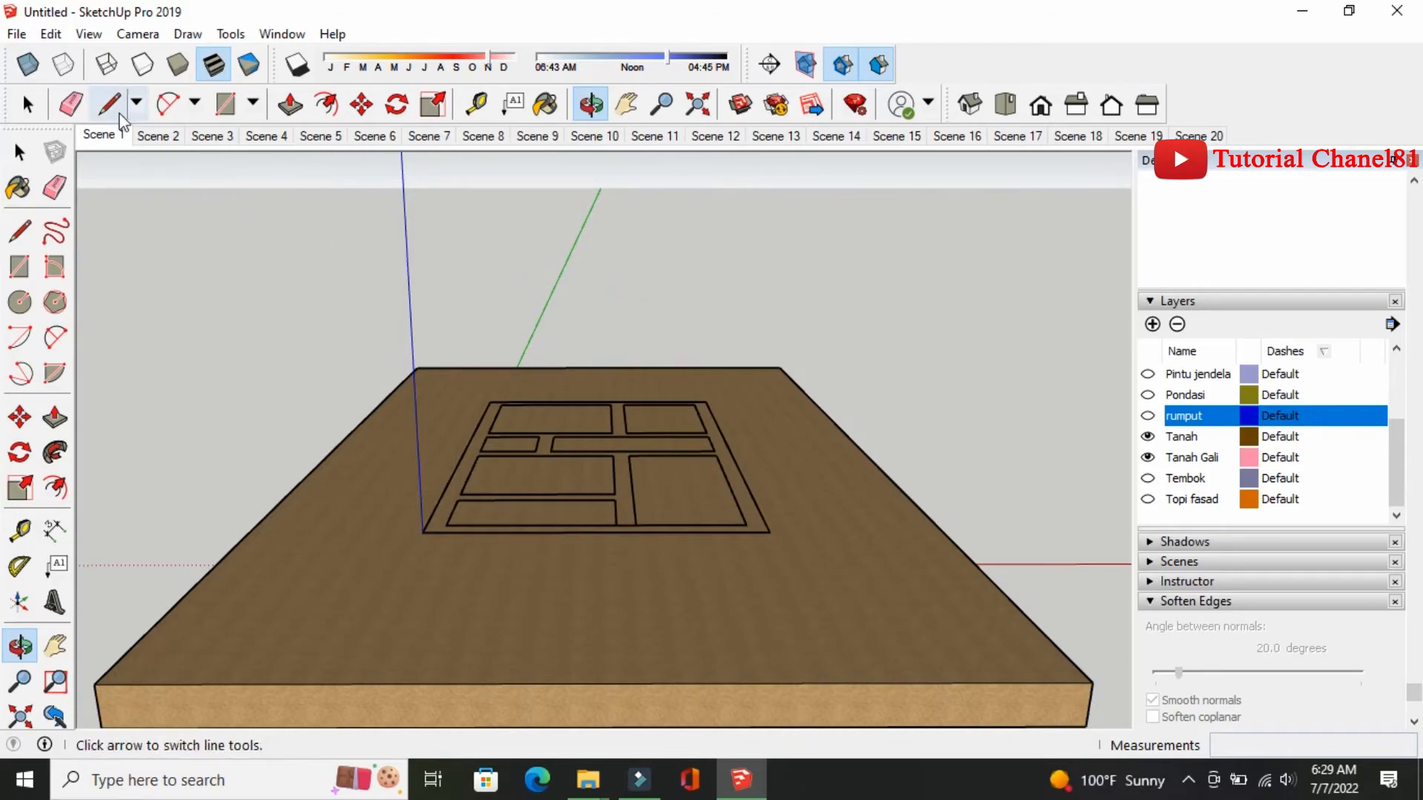
Increase the scene transition time and the scene delay in the model's animation settings
{"action": "left_click", "coordinate": [95, 37]}
{"action": "mouse_move", "coordinate": [176, 394]}
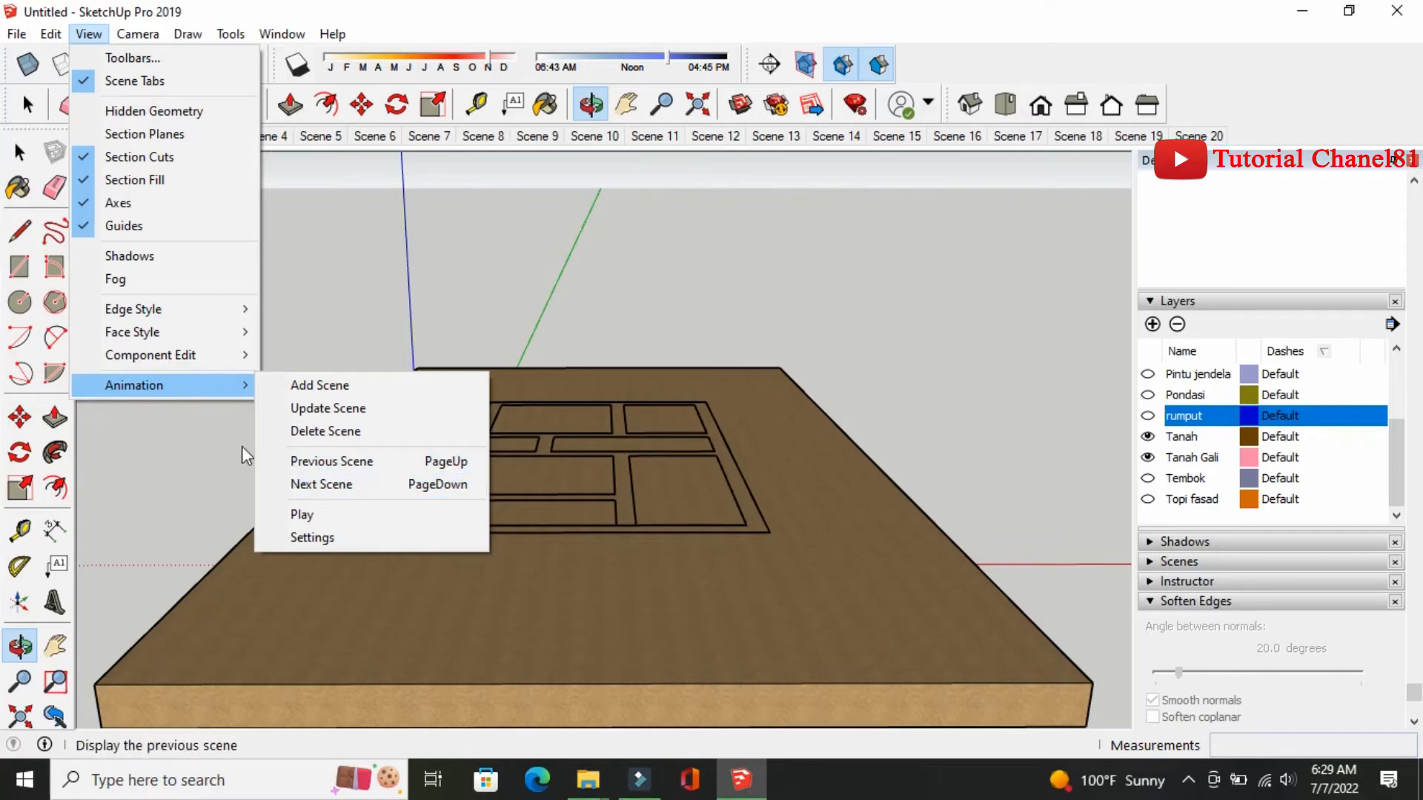
{"action": "mouse_move", "coordinate": [220, 388]}
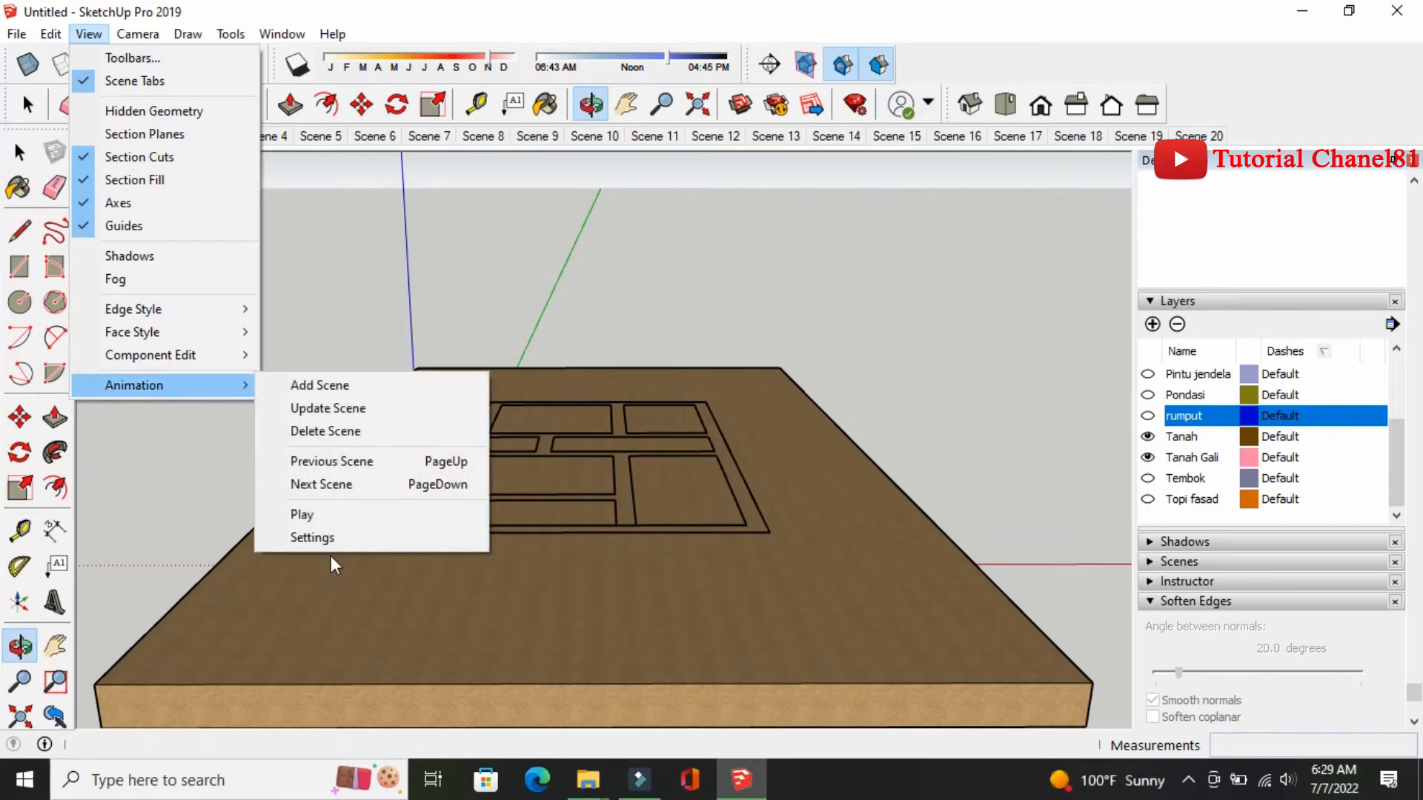
{"action": "left_click", "coordinate": [328, 546]}
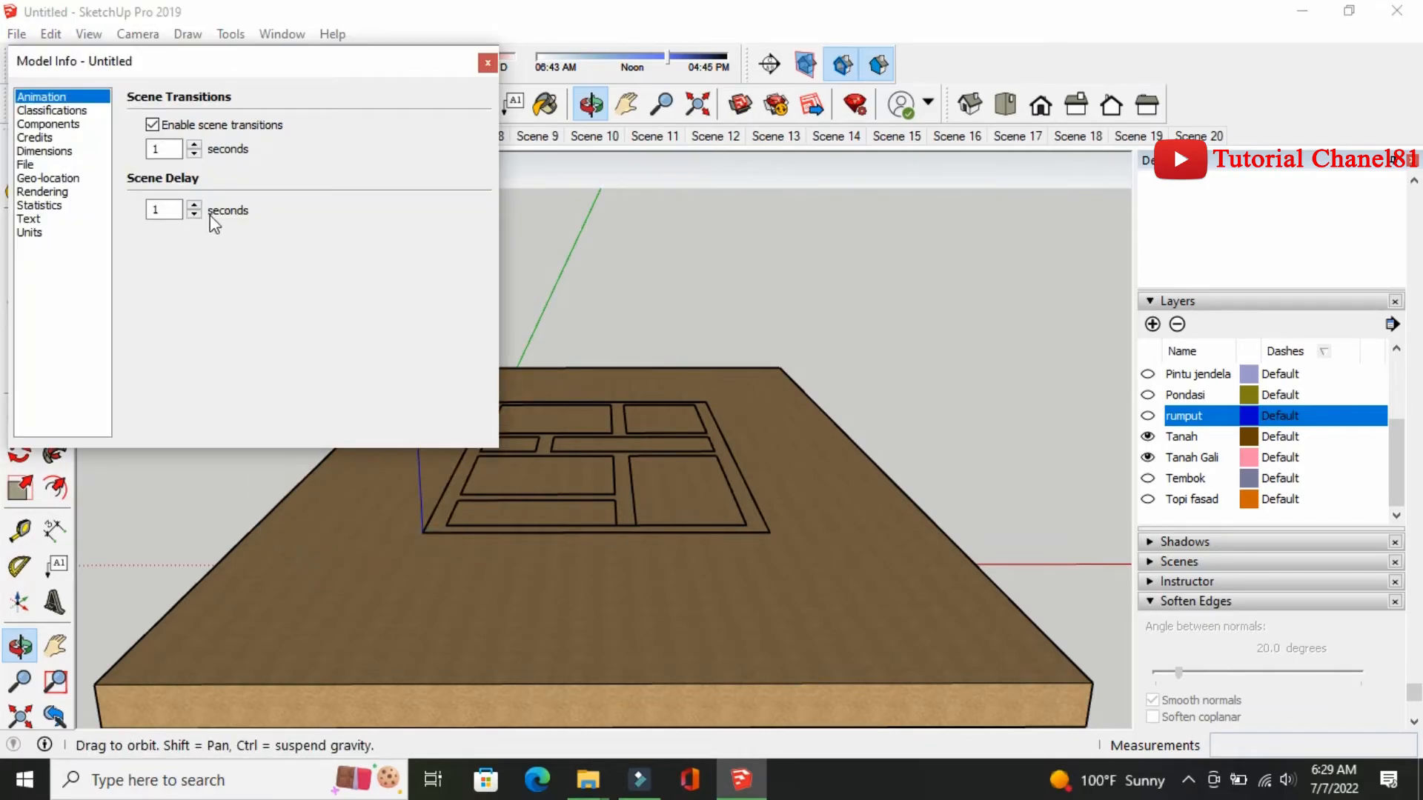
{"action": "left_click", "coordinate": [194, 145]}
{"action": "left_click", "coordinate": [195, 145]}
{"action": "left_click", "coordinate": [194, 145]}
{"action": "left_click", "coordinate": [194, 207]}
{"action": "left_click", "coordinate": [487, 64]}
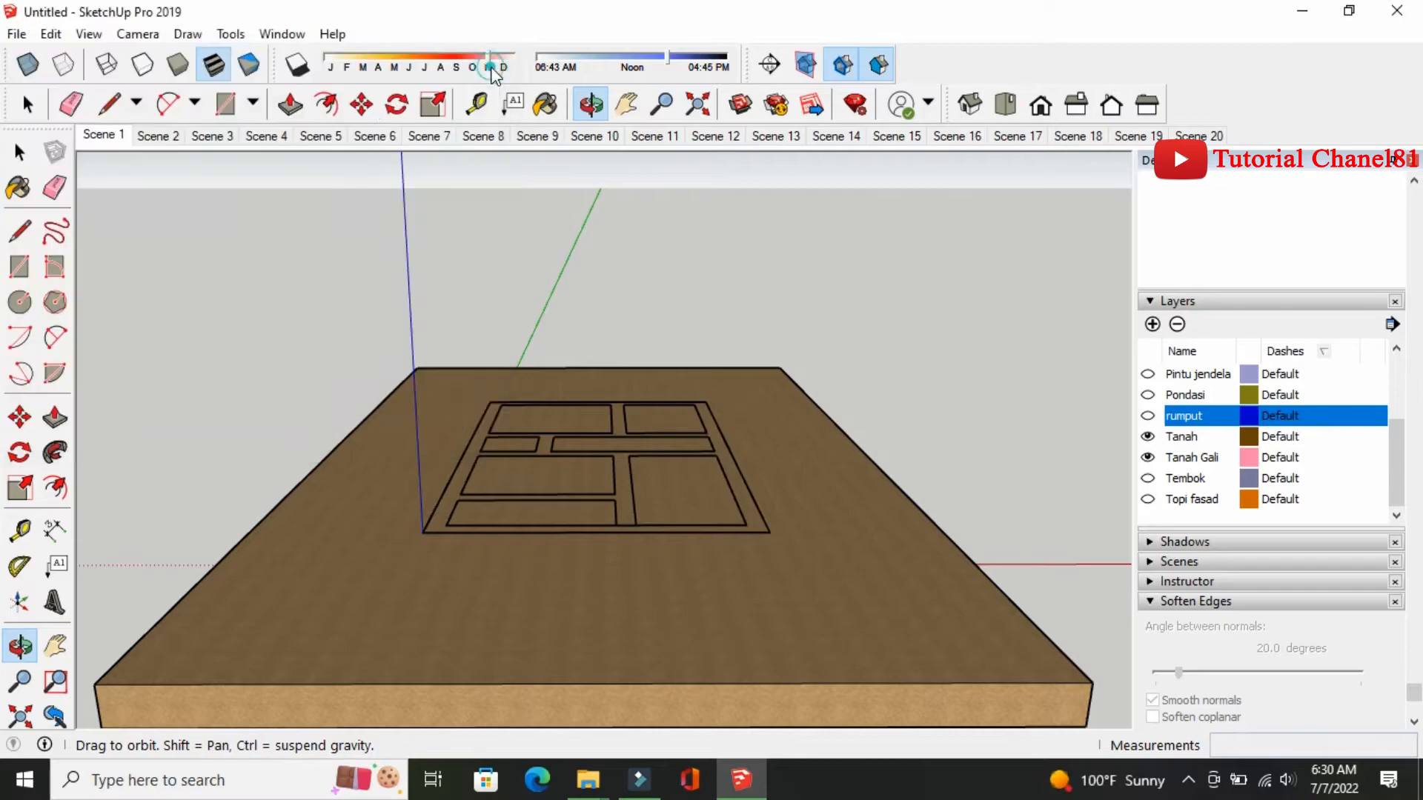
Play the construction animation through to Scene 20 with the new timing and stop the playback
{"action": "left_click", "coordinate": [88, 34]}
{"action": "mouse_move", "coordinate": [118, 388]}
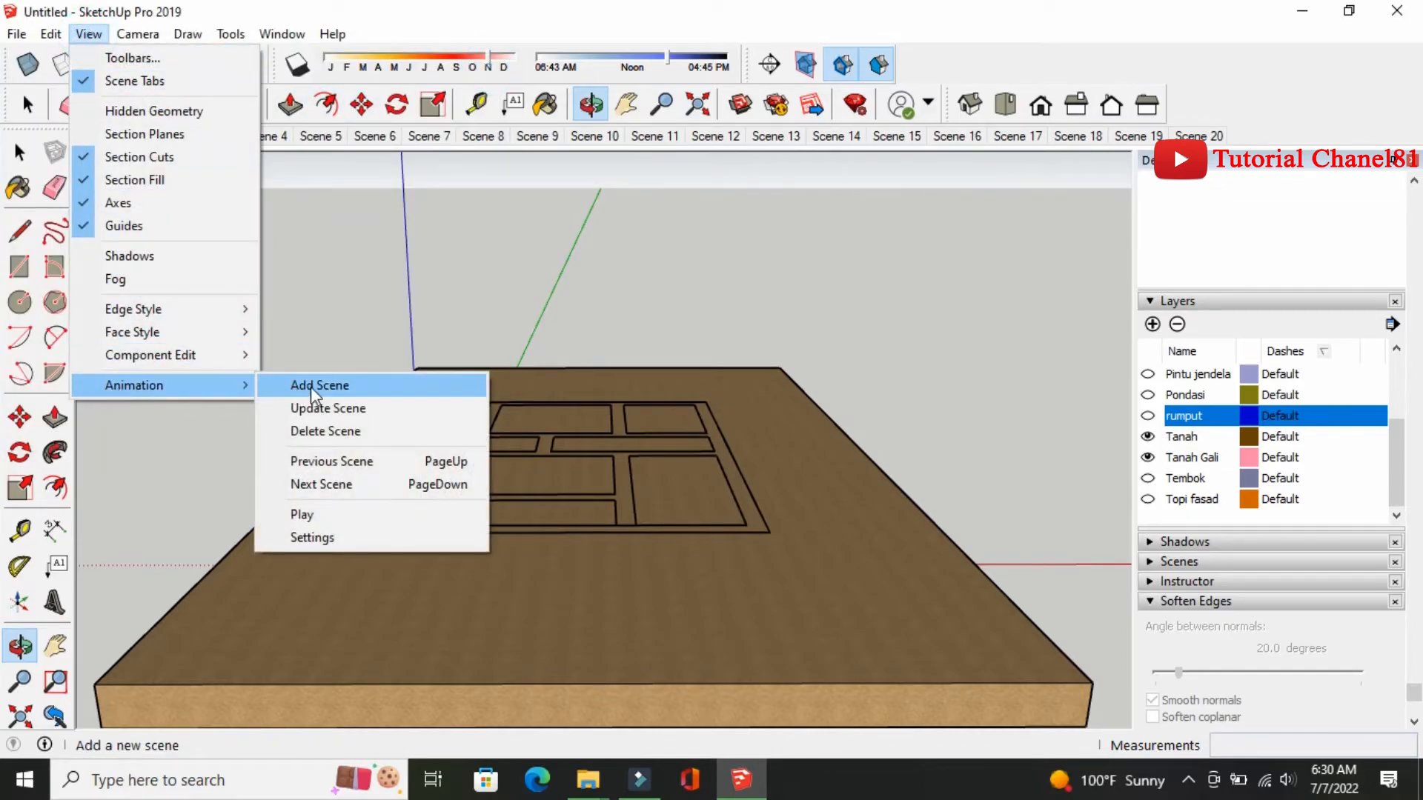
{"action": "left_click", "coordinate": [313, 514]}
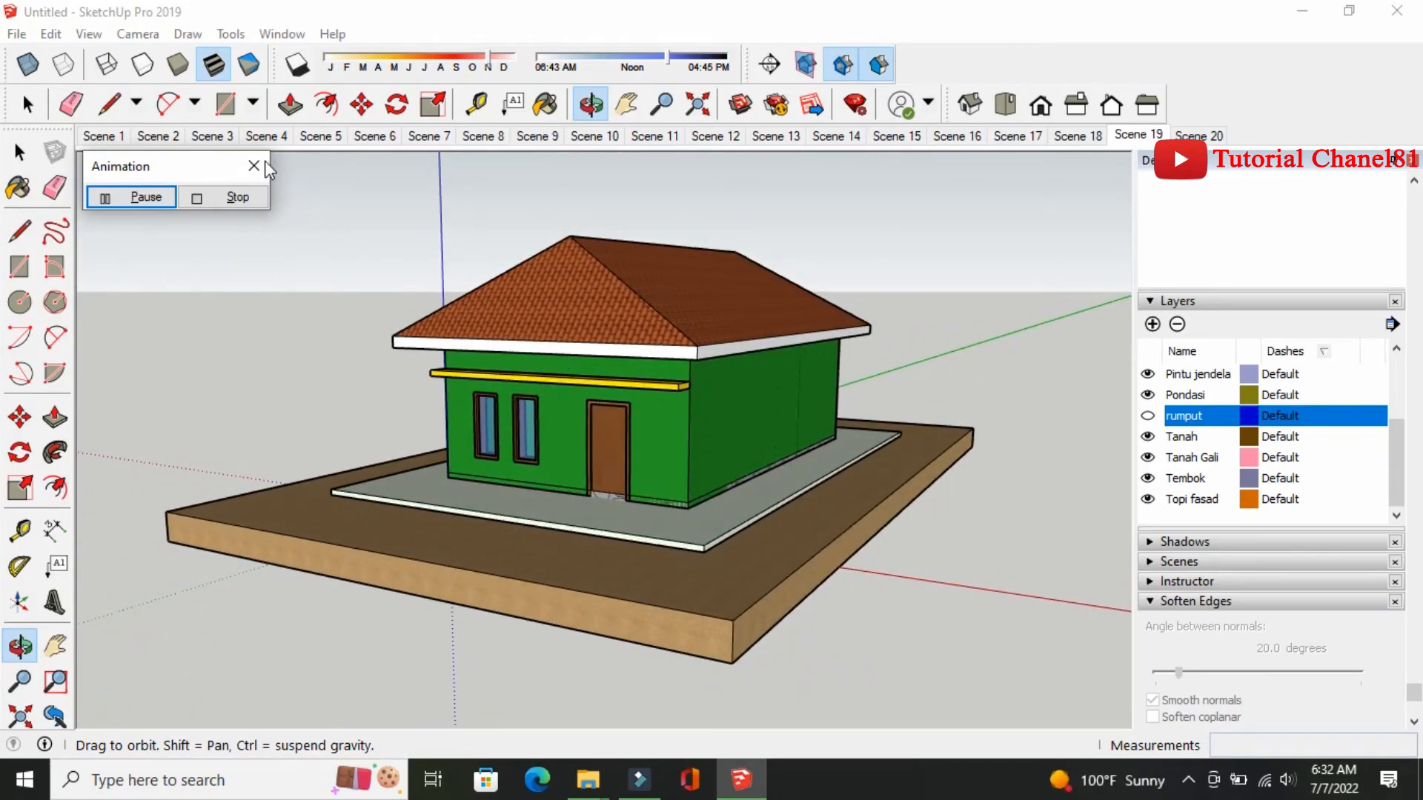
{"action": "left_click", "coordinate": [237, 197]}
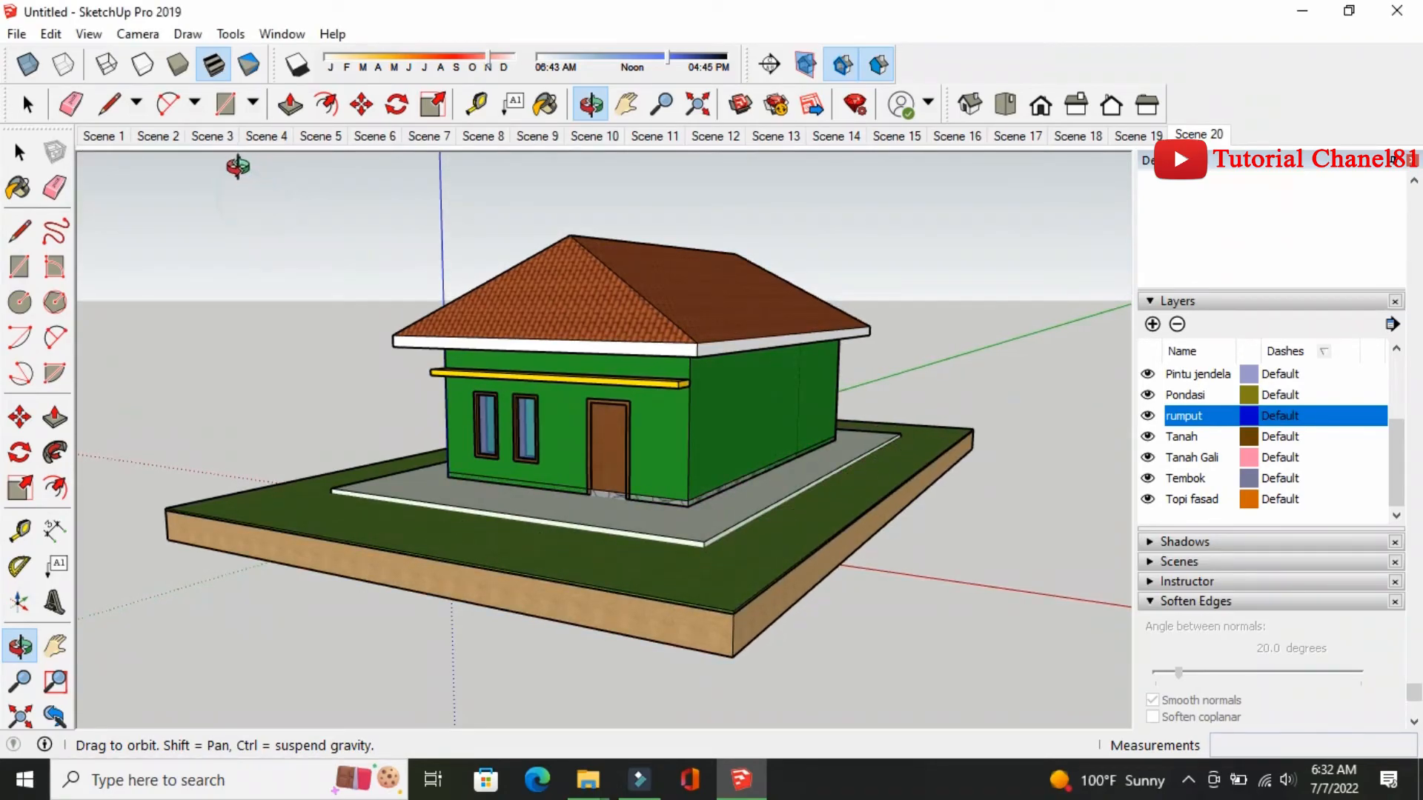
Orbit around the model and recall Scene 20 to examine the finished house
{"action": "left_click_drag", "start_coordinate": [547, 438], "coordinate": [741, 507]}
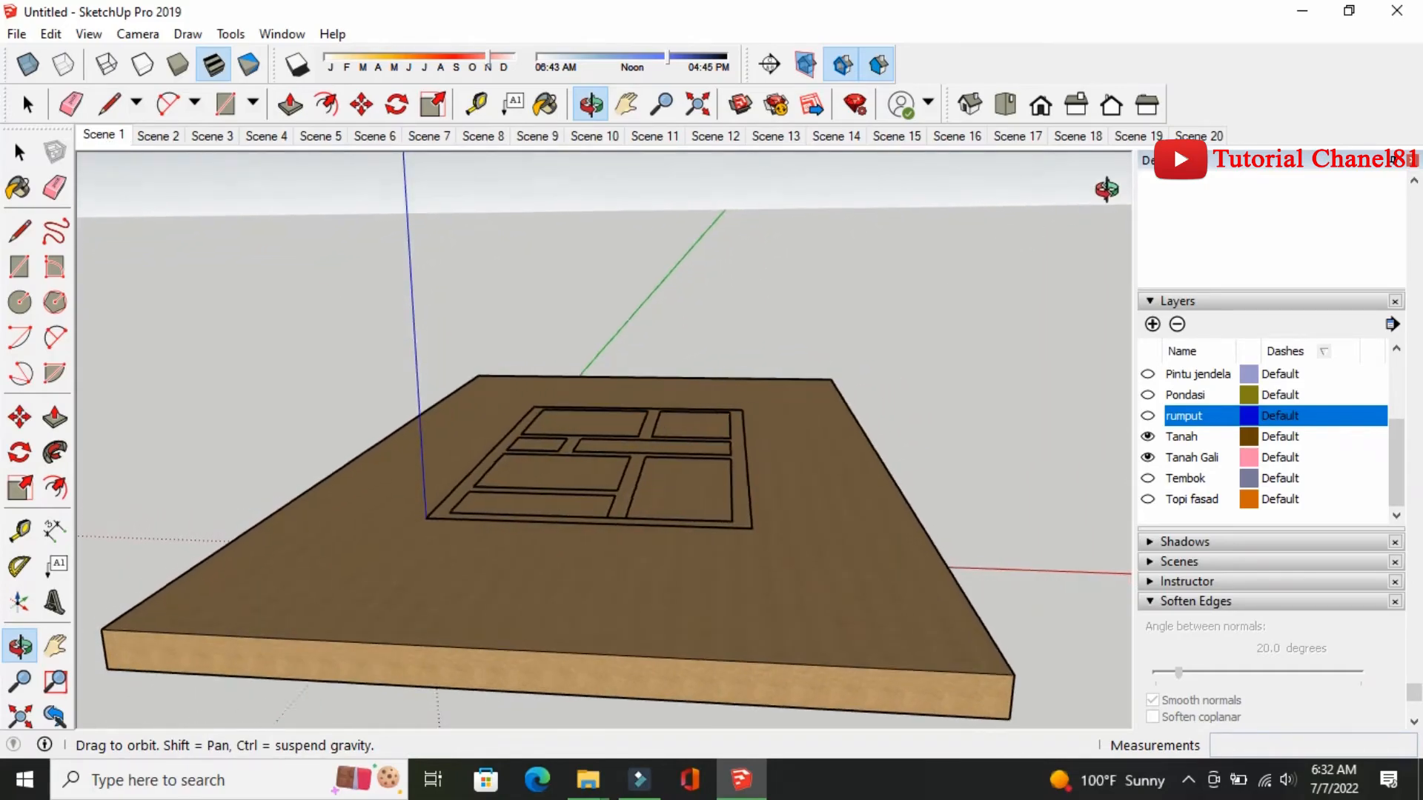
{"action": "left_click", "coordinate": [1201, 136]}
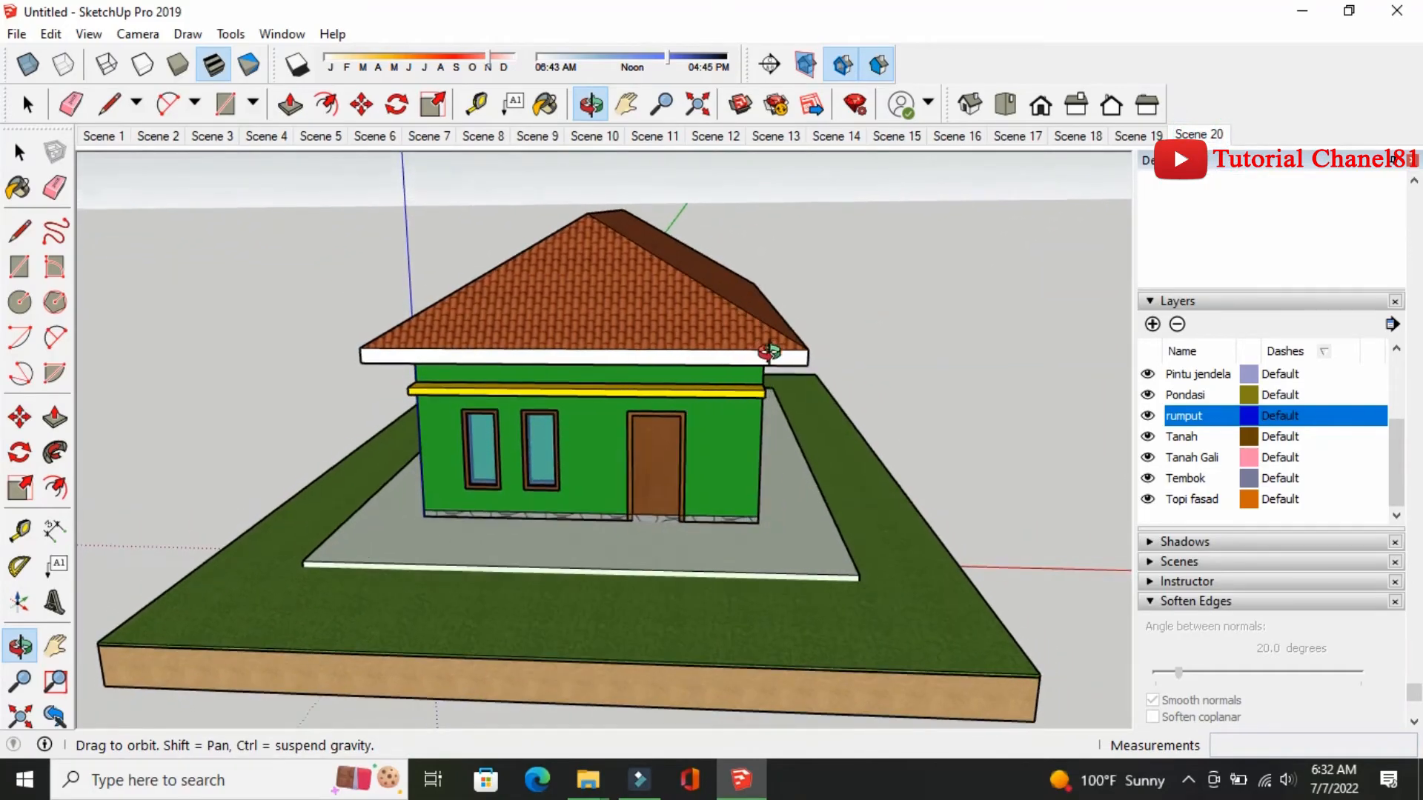
{"action": "left_click_drag", "start_coordinate": [763, 338], "coordinate": [599, 393]}
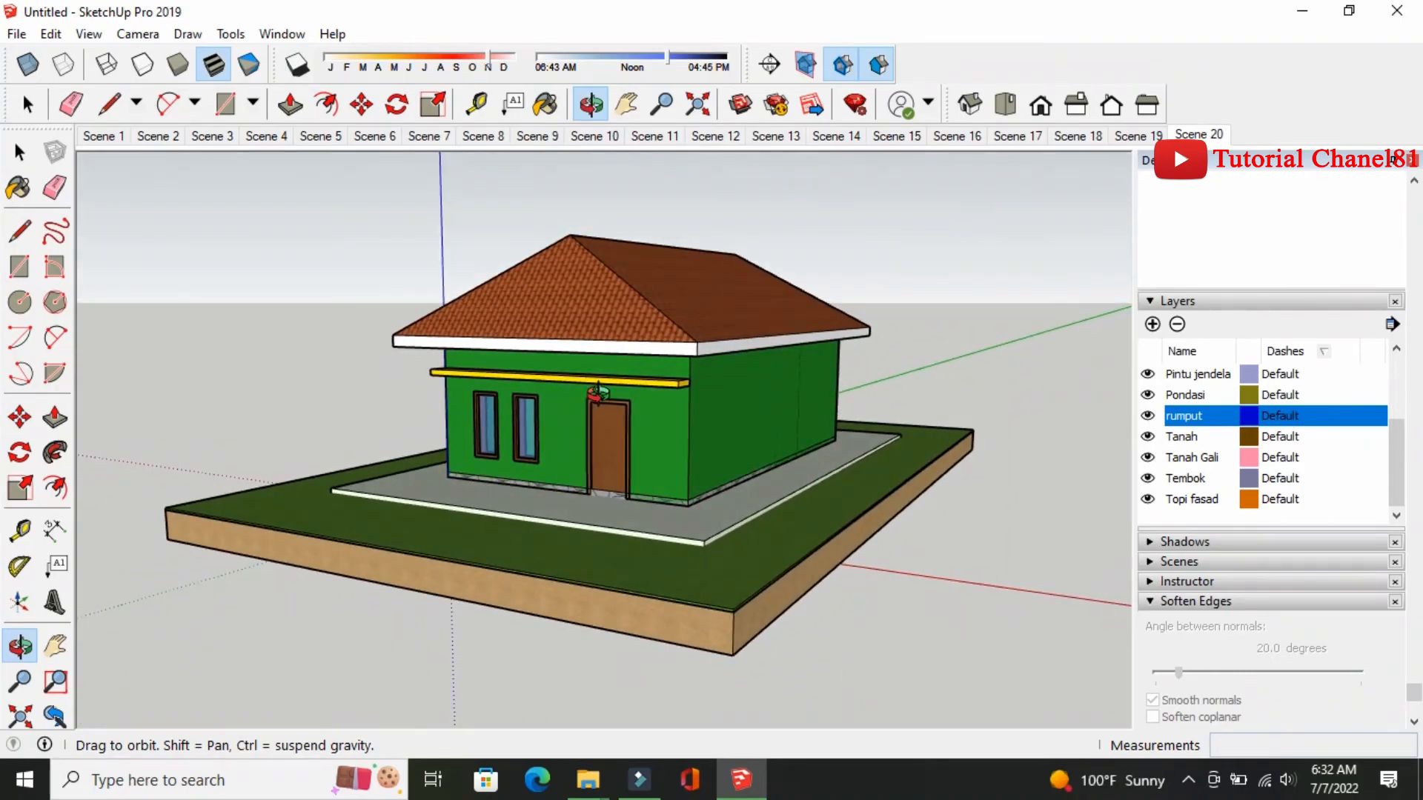